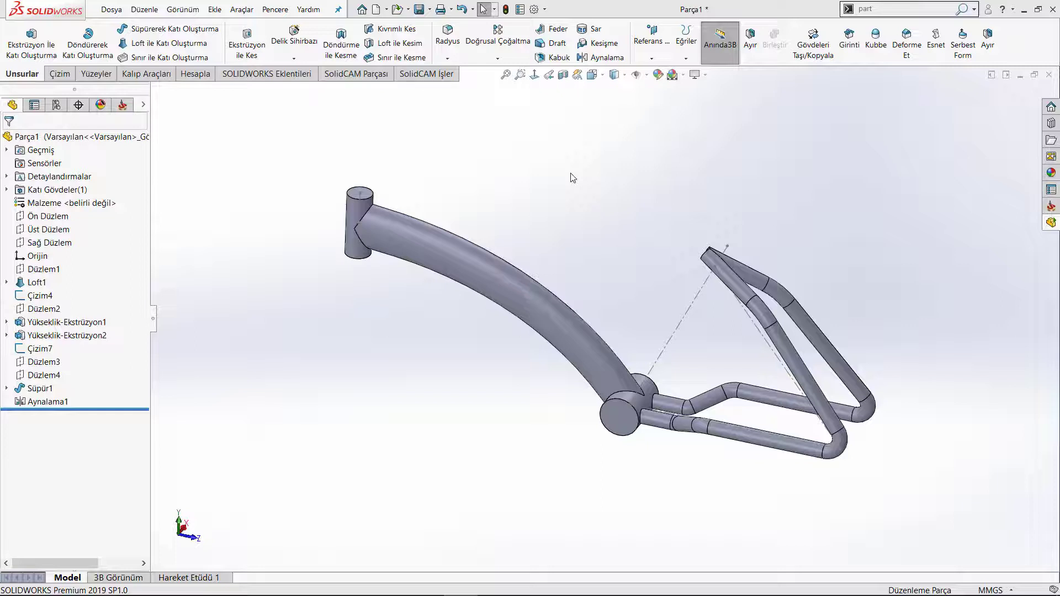
Orbit the frame, try the rear tube faces, then select the dashed sketch Çizim7.
mouse_move(613, 301)
middle_down()
mouse_move(611, 254)
mouse_move(663, 359)
middle_up()
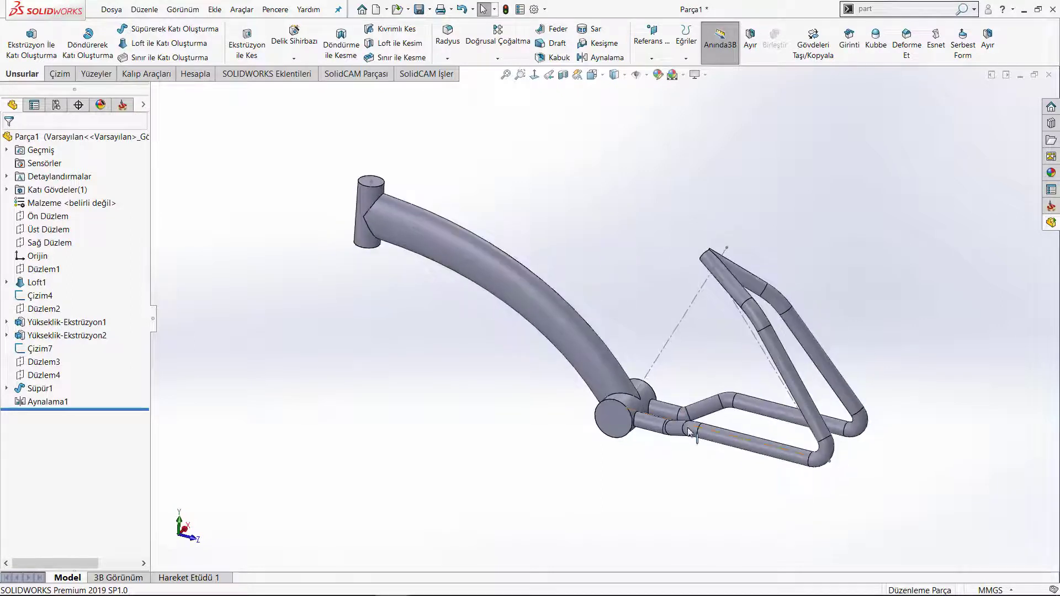
click(717, 439)
click(702, 409)
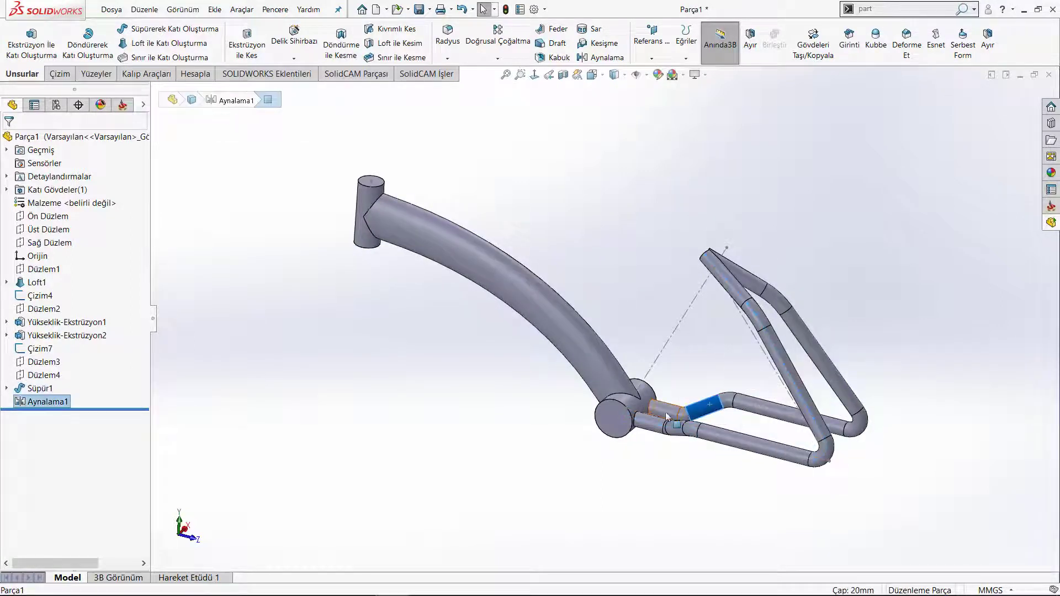
click(425, 428)
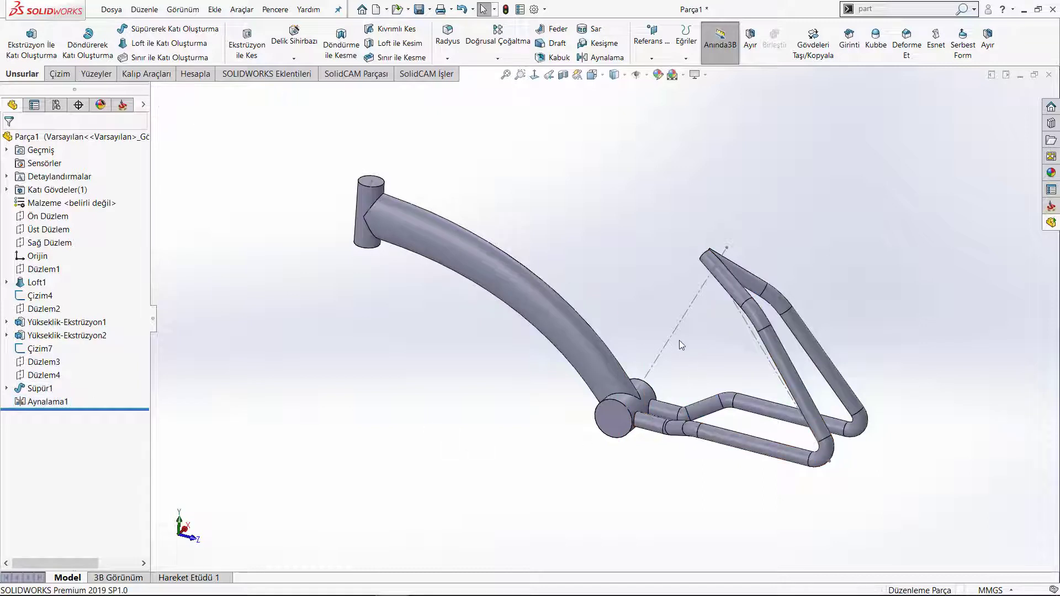
click(674, 329)
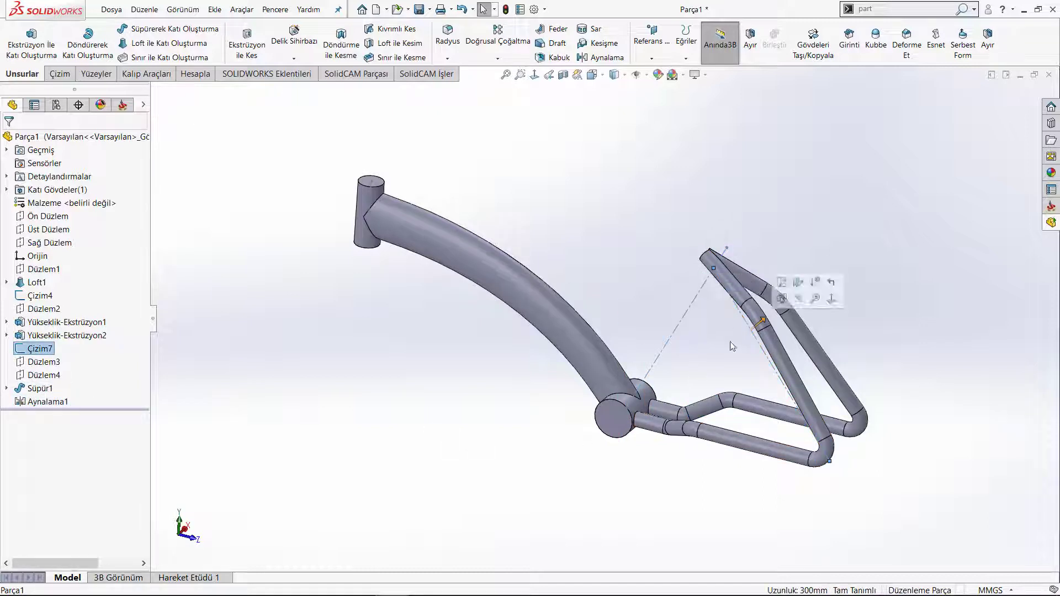
middle_drag(699, 350, 609, 254)
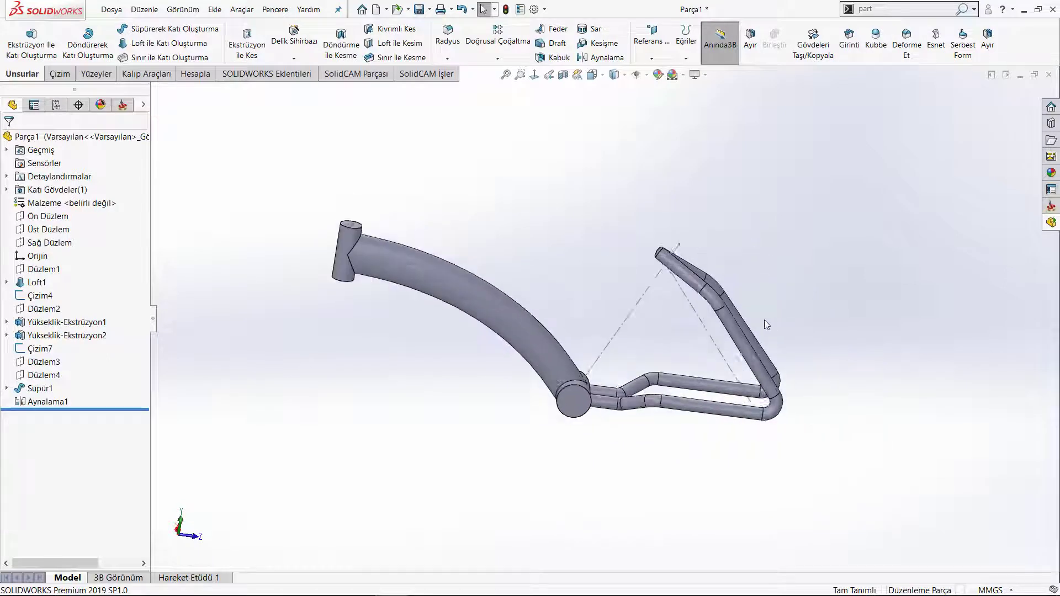
middle_drag(764, 319, 495, 248)
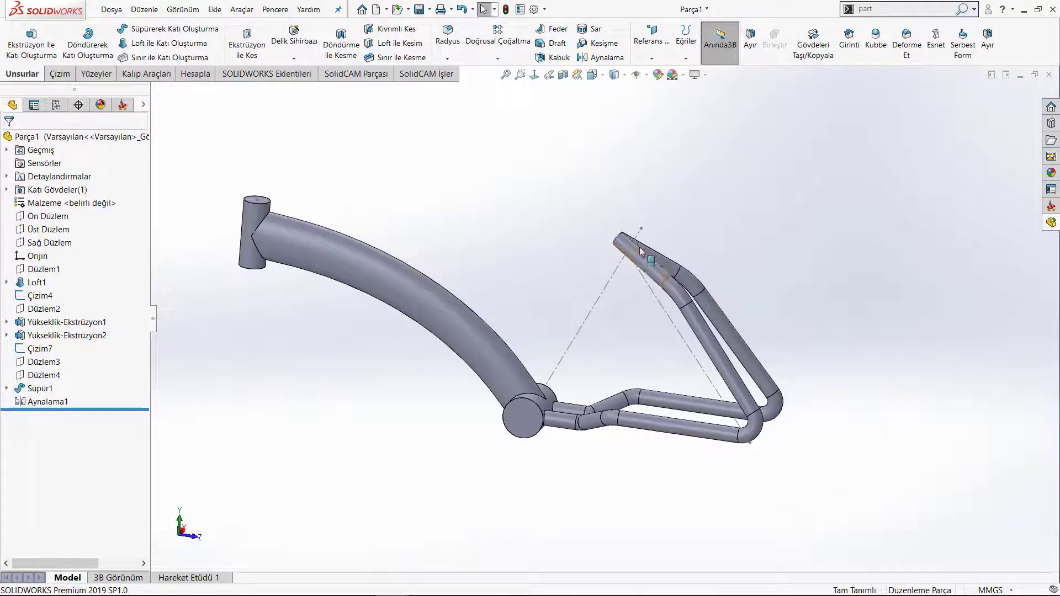
Create plane Düzlem5 from line Çizgi4@Çizim7 and end point Nokta5@Çizim7.
click(653, 41)
click(662, 73)
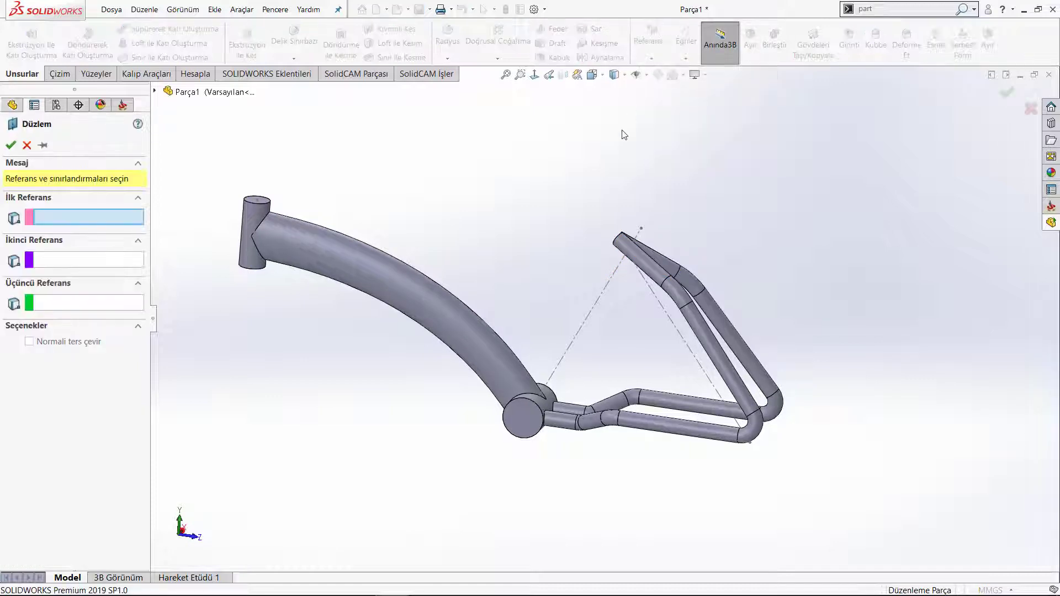
scroll(616, 268, down, 5)
scroll(616, 269, down, 1)
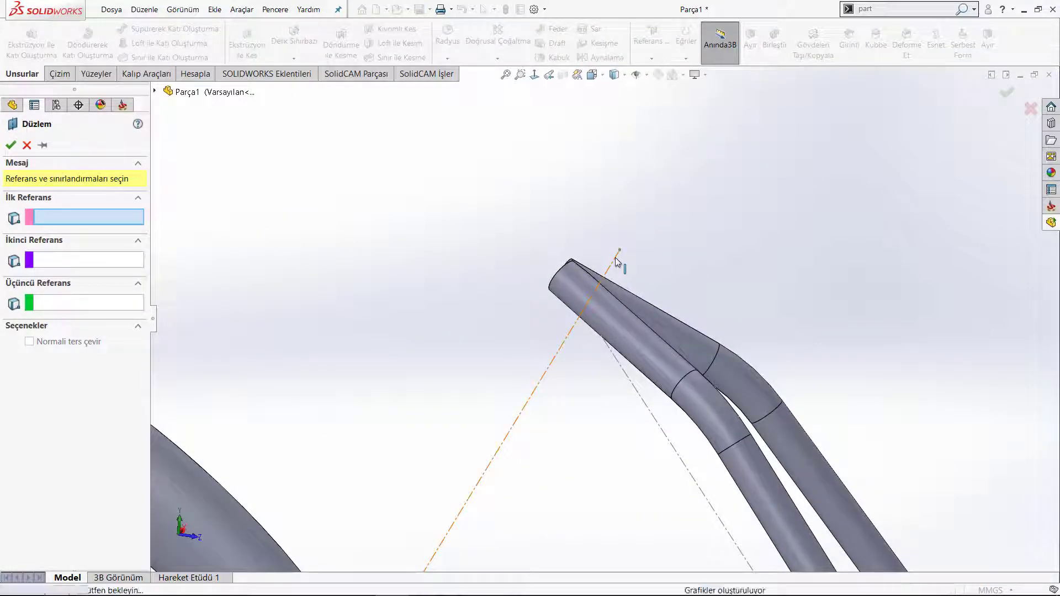
click(617, 263)
click(620, 252)
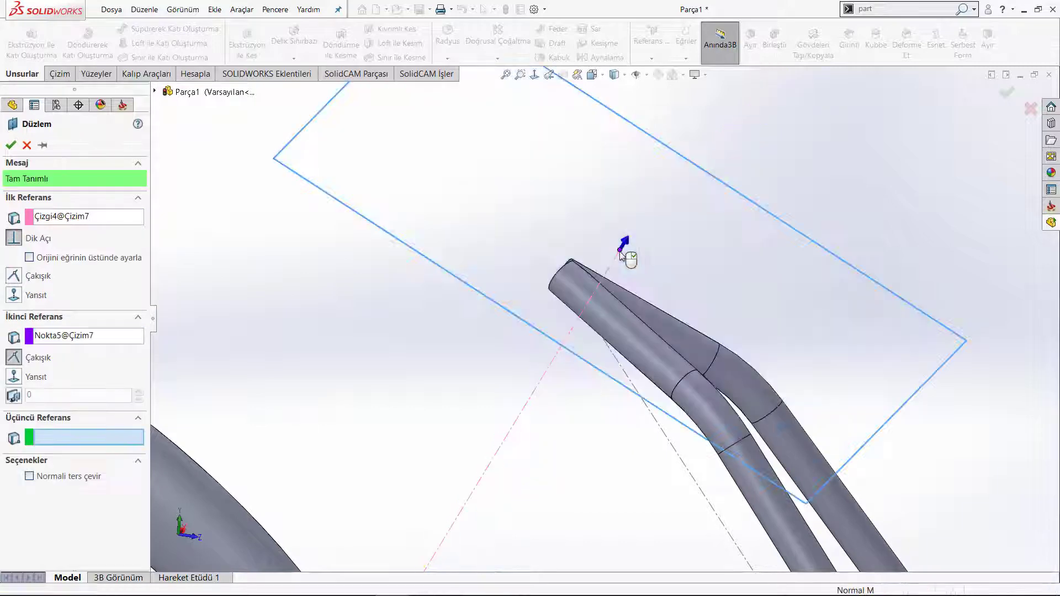
right_click(620, 252)
Select Düzlem5 and orbit and zoom to check its position above the rear stays.
scroll(670, 303, up, 3)
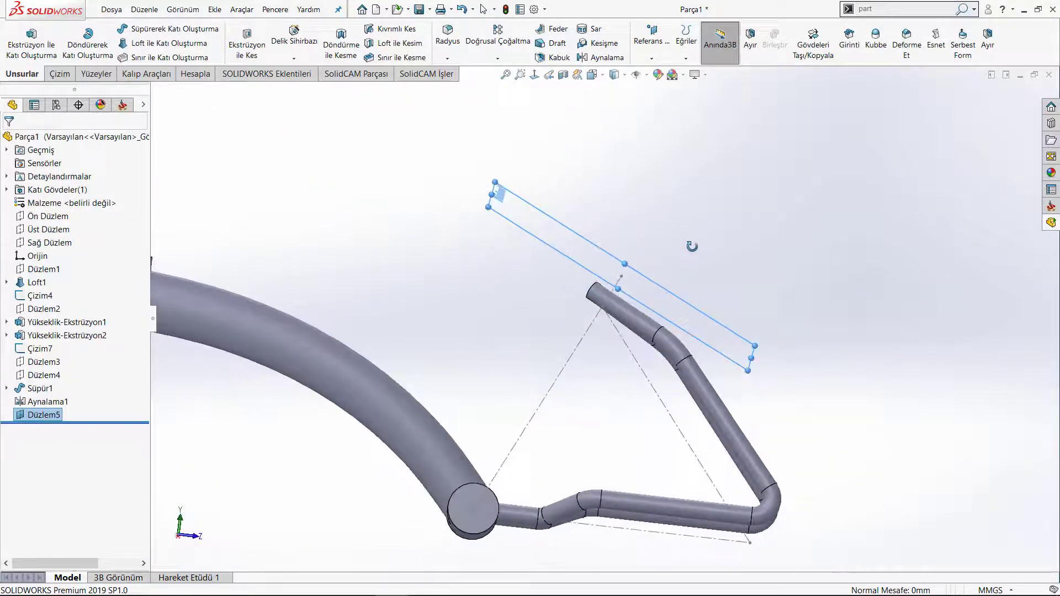
click(623, 255)
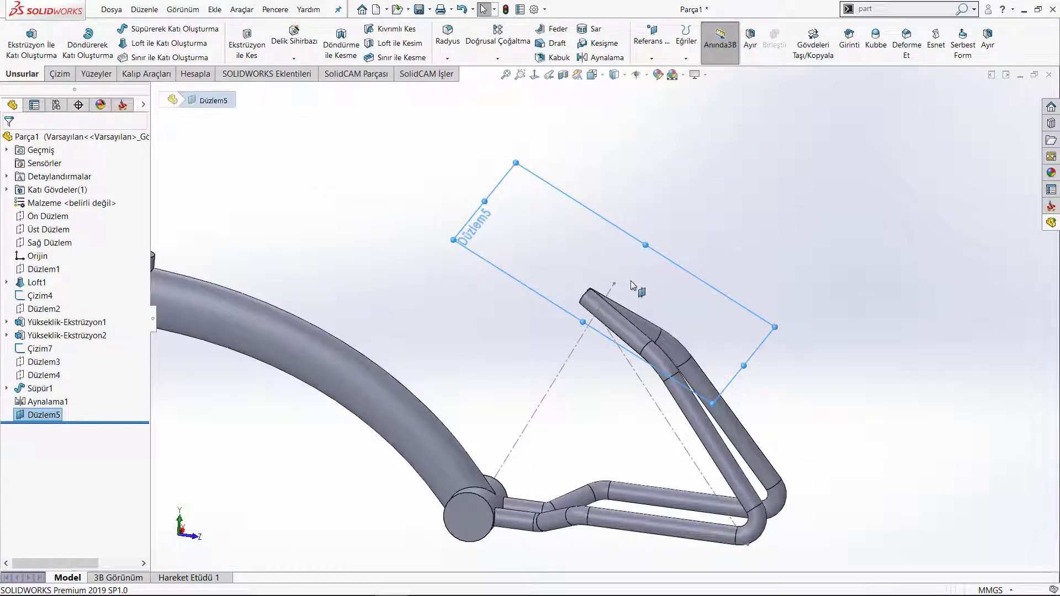
mouse_move(632, 284)
middle_down()
mouse_move(646, 216)
mouse_move(615, 277)
mouse_move(418, 279)
middle_up()
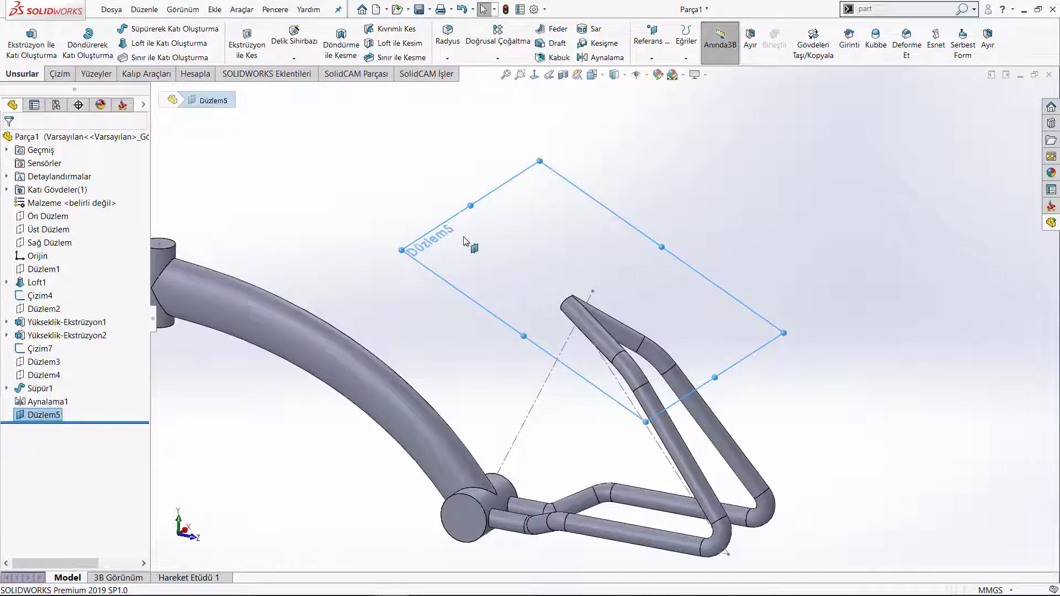
click(774, 219)
scroll(777, 254, up, 2)
scroll(777, 259, up, 1)
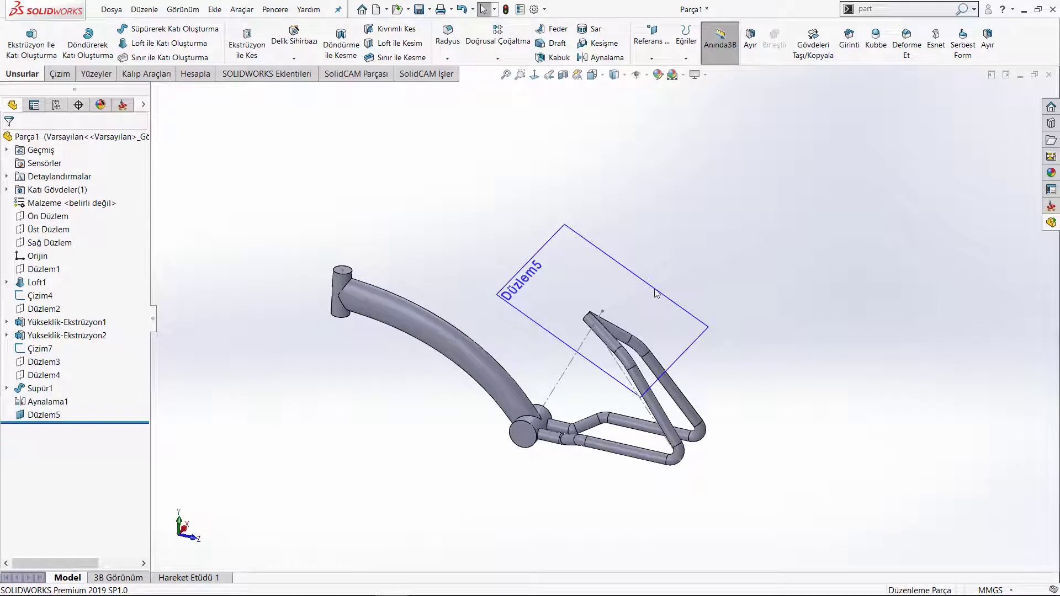
Start a sketch on Düzlem5, view it Normal To, and draw a circle centred on the origin.
click(595, 273)
click(645, 239)
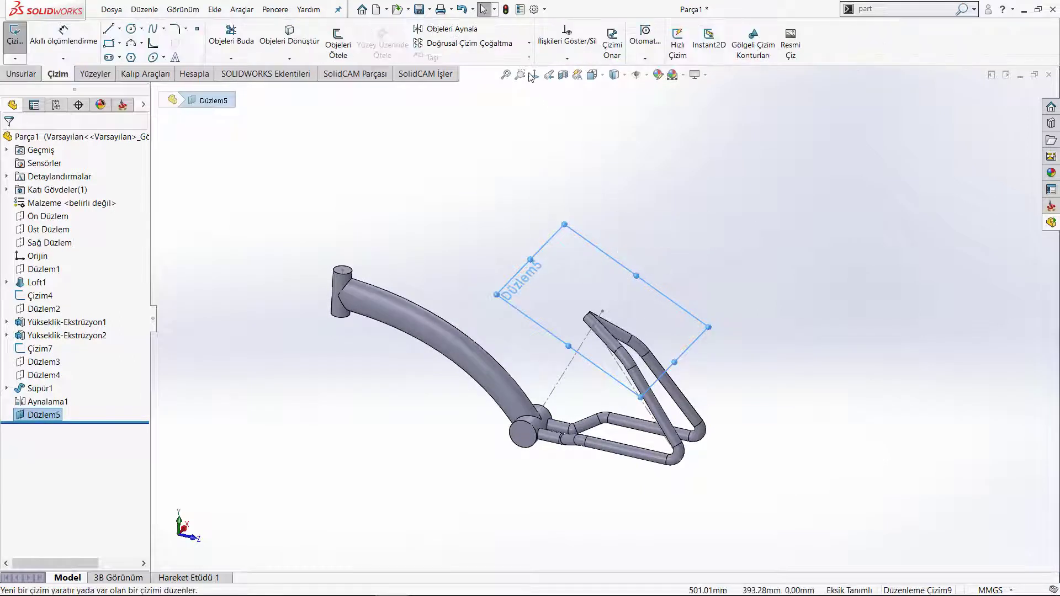
click(534, 75)
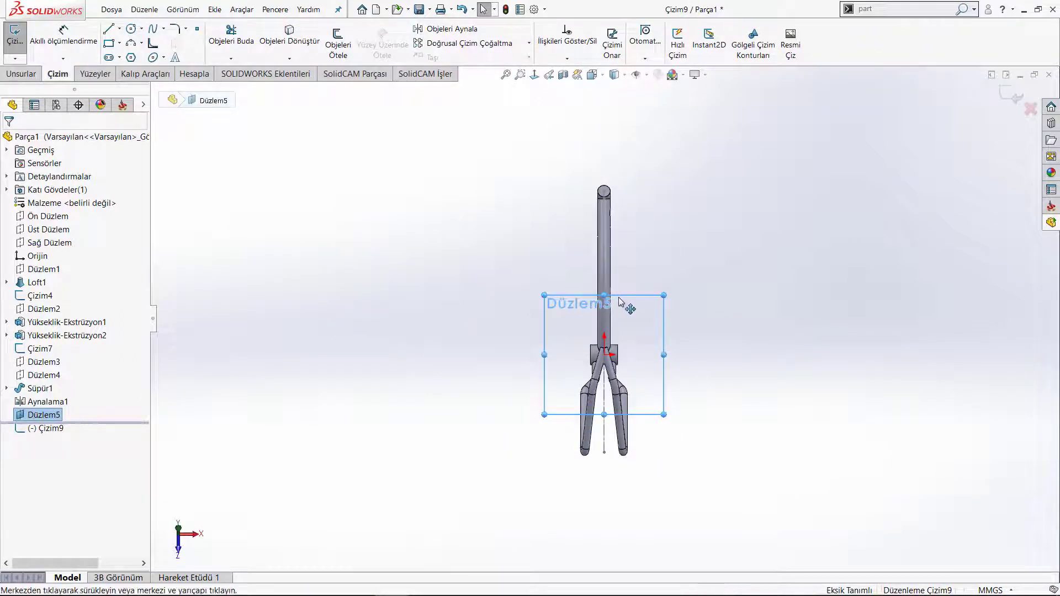
key(c)
scroll(619, 378, down, 2)
scroll(620, 378, down, 1)
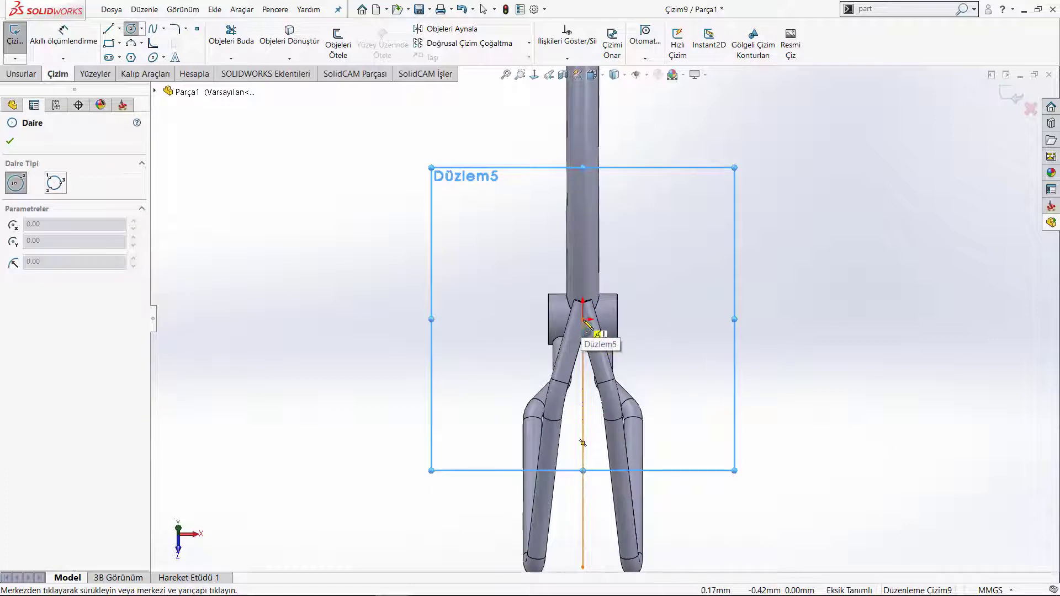
click(582, 319)
click(630, 326)
right_drag(630, 325, 629, 235)
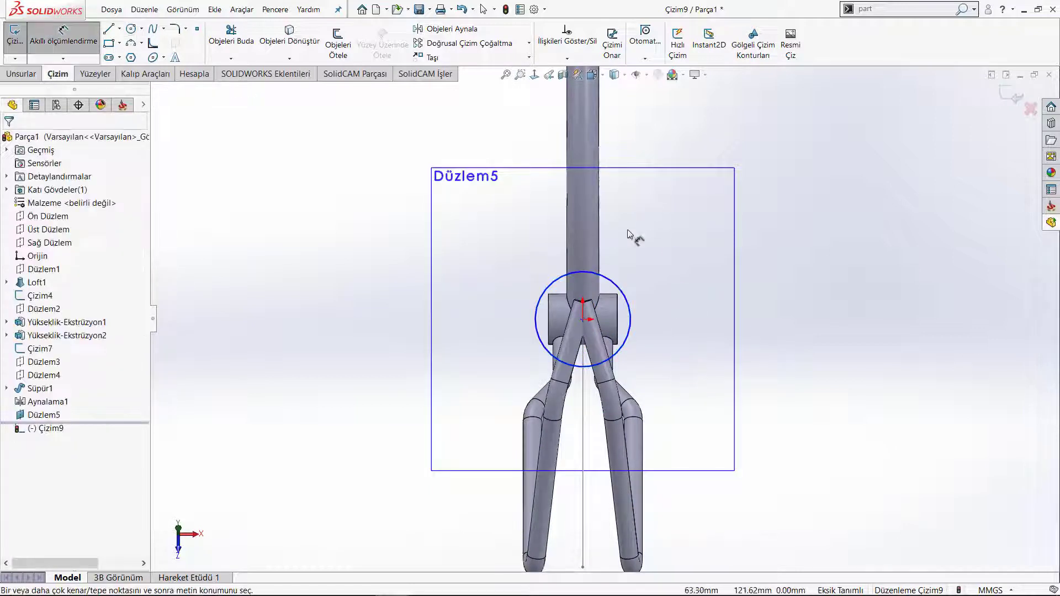
Dimension the circle to a 30 mm diameter and leave dimensioning mode.
click(621, 287)
click(669, 268)
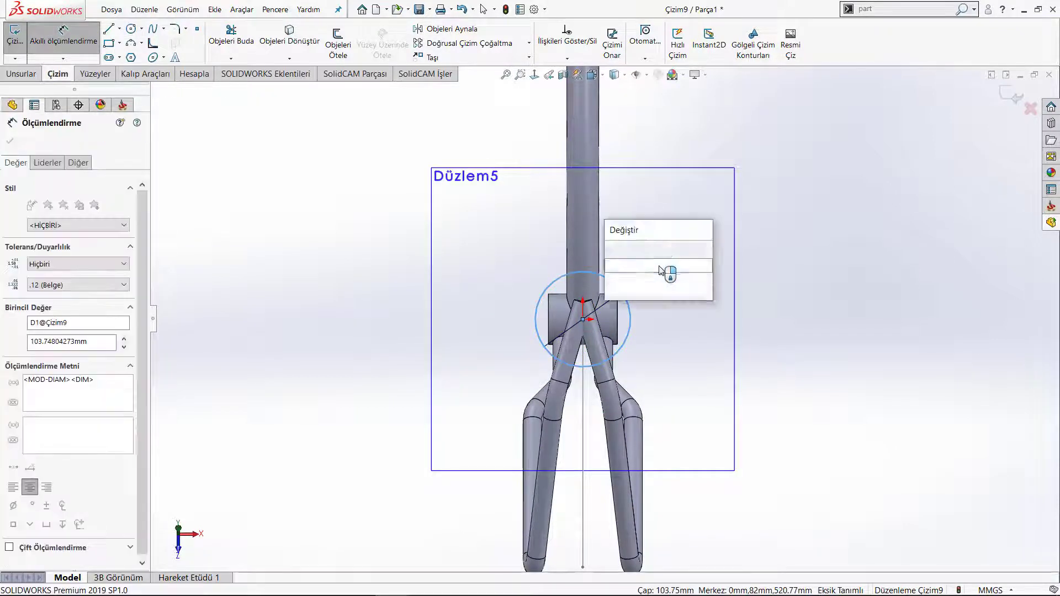
text(30)
key(Return)
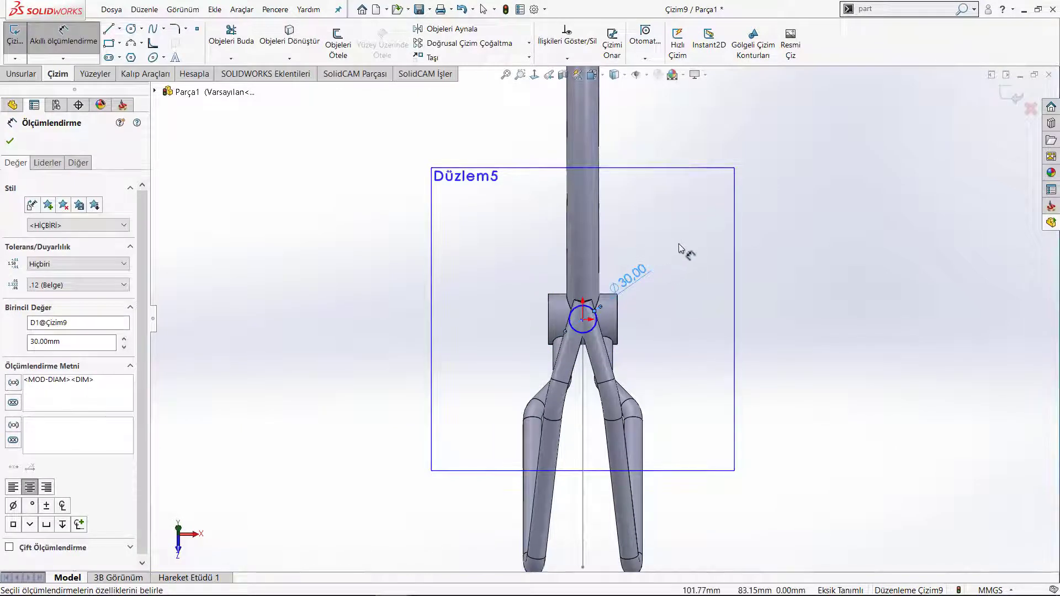
right_click(688, 197)
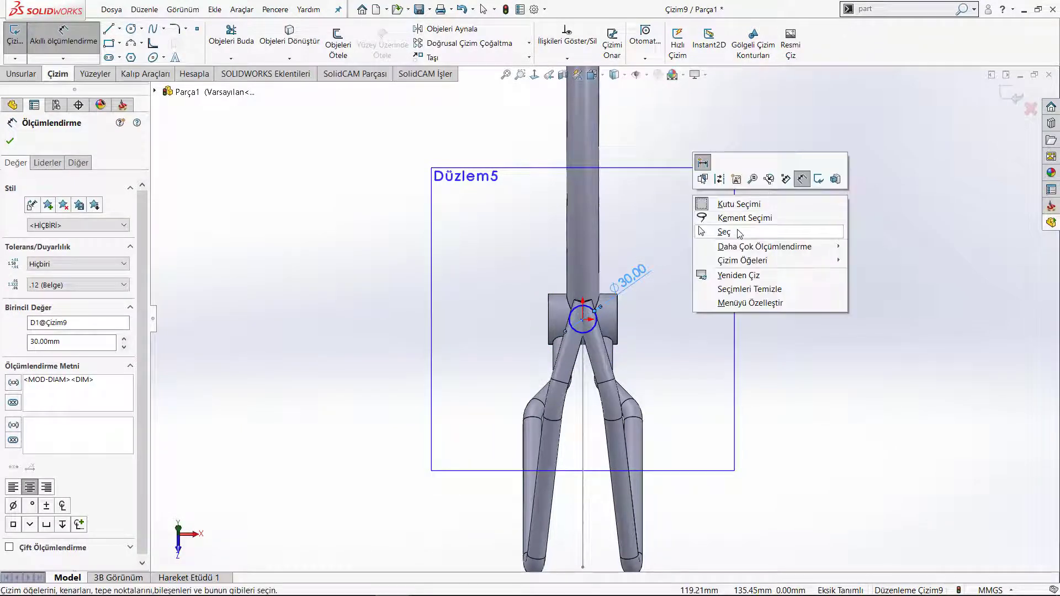
click(717, 199)
click(22, 74)
click(31, 42)
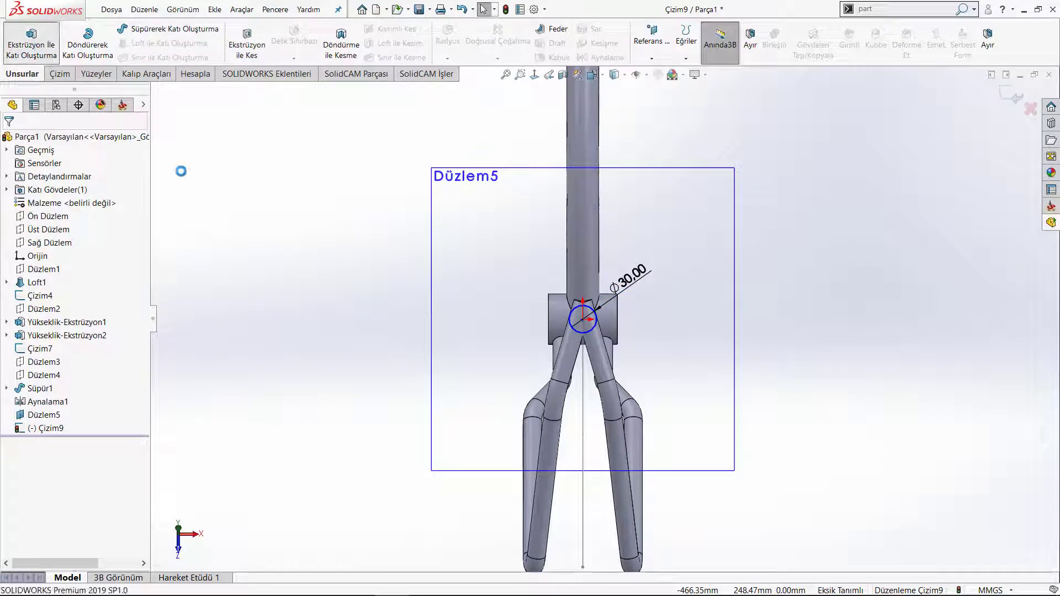
Extrude the Ø30 circle Up To Vertex, ending at bottom-bracket point Nokta1@Çizim7.
middle_drag(415, 325, 540, 291)
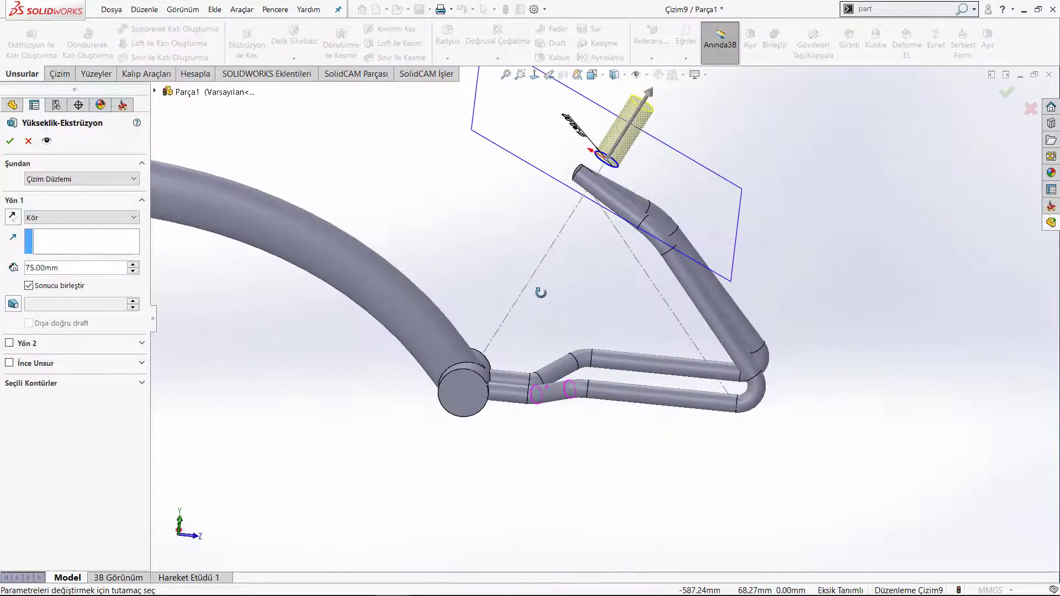
click(64, 217)
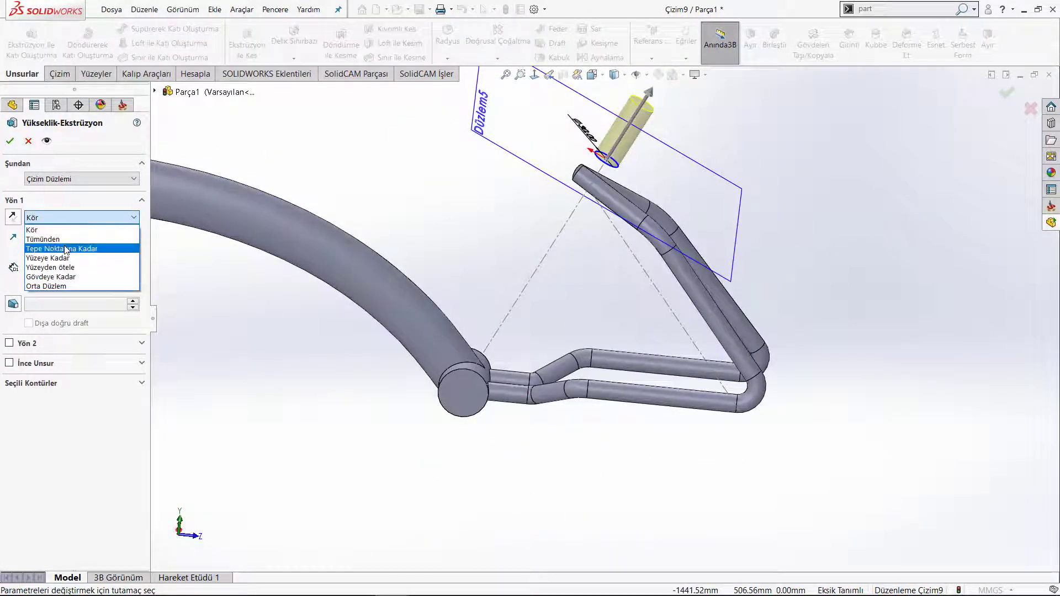
click(72, 238)
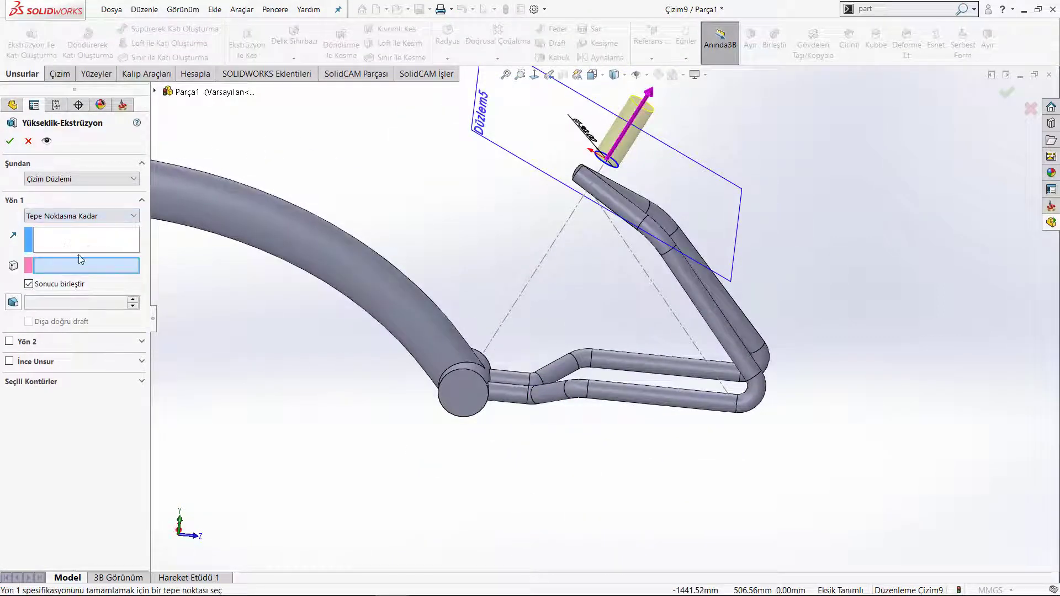
click(465, 382)
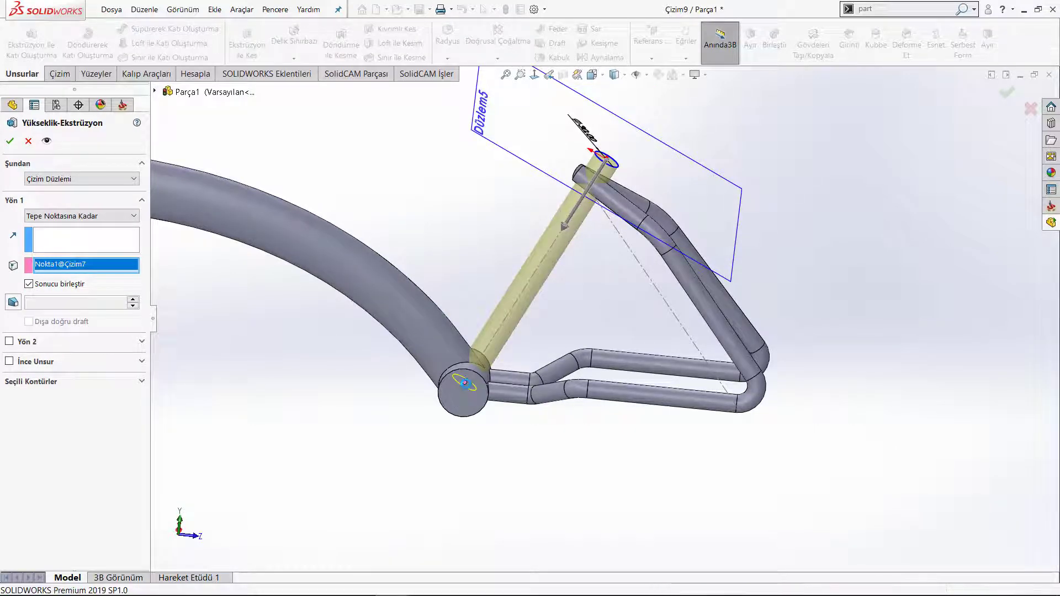
key(Return)
Hide Düzlem5 and orbit and zoom to inspect the new seat tube.
click(651, 204)
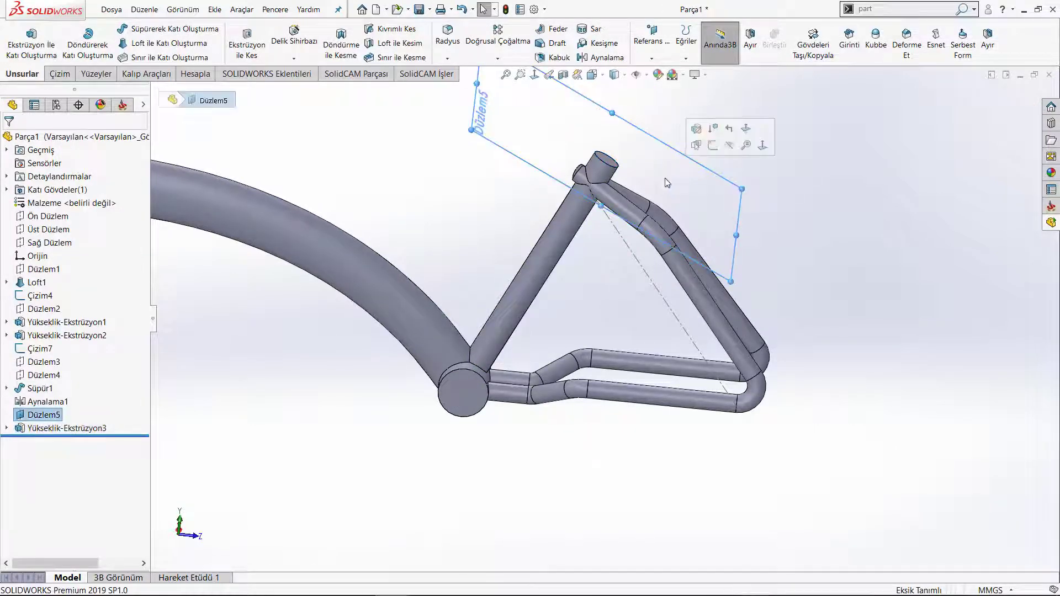
click(732, 148)
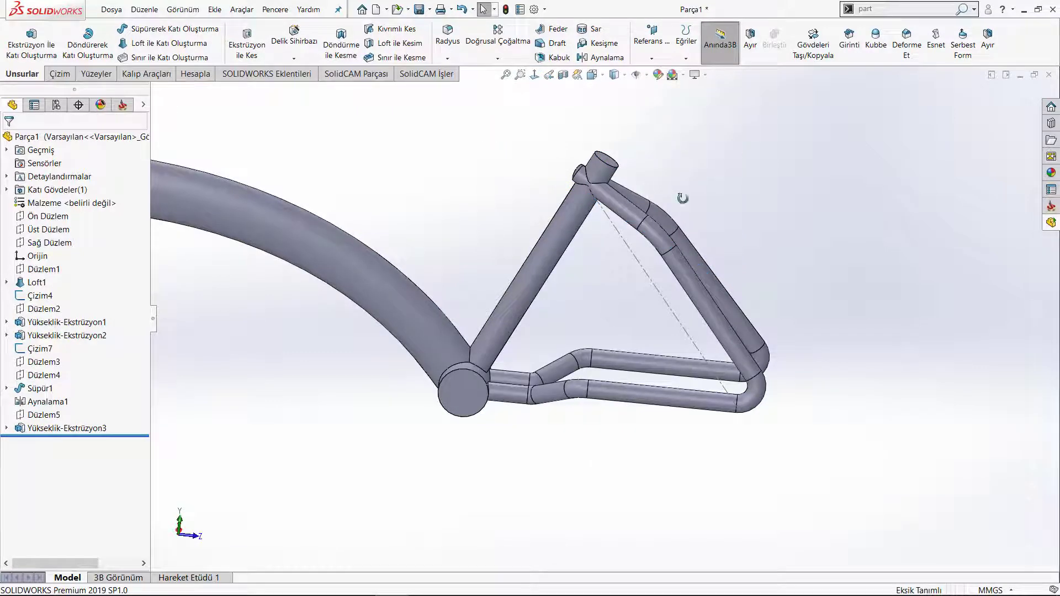
mouse_move(683, 198)
middle_down()
mouse_move(750, 343)
mouse_move(672, 246)
mouse_move(620, 227)
mouse_move(657, 294)
mouse_move(620, 238)
middle_up()
scroll(620, 238, up, 3)
mouse_move(544, 252)
middle_down()
mouse_move(552, 350)
mouse_move(551, 226)
mouse_move(541, 215)
middle_up()
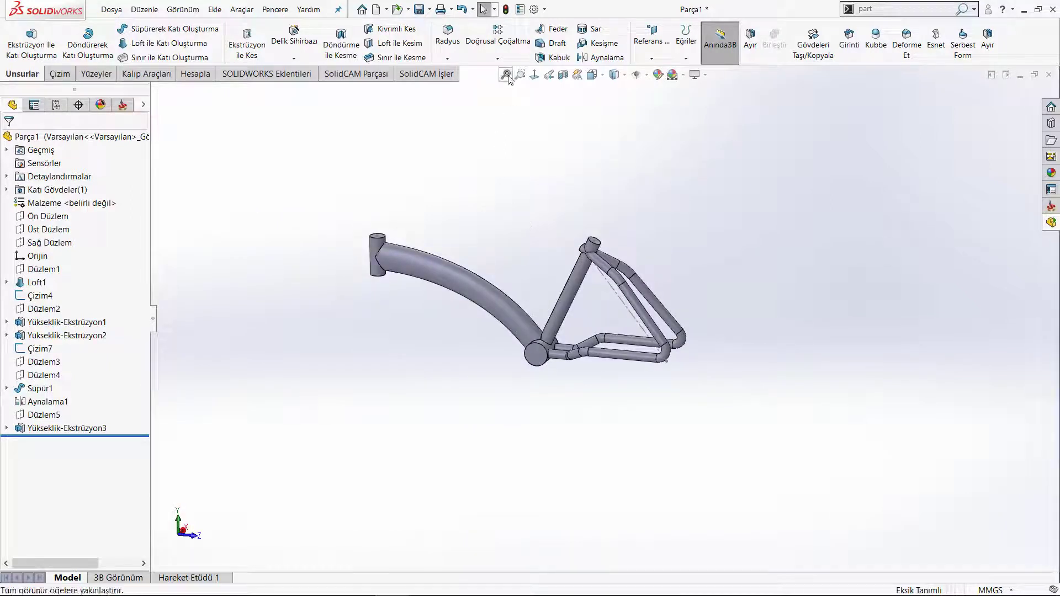
key(f)
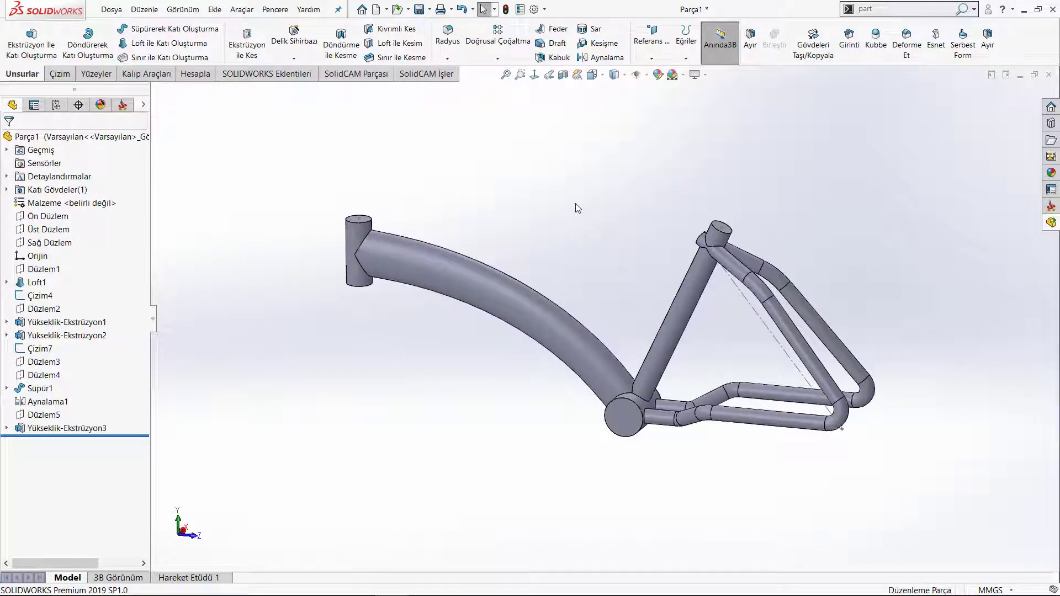
scroll(625, 248, down, 2)
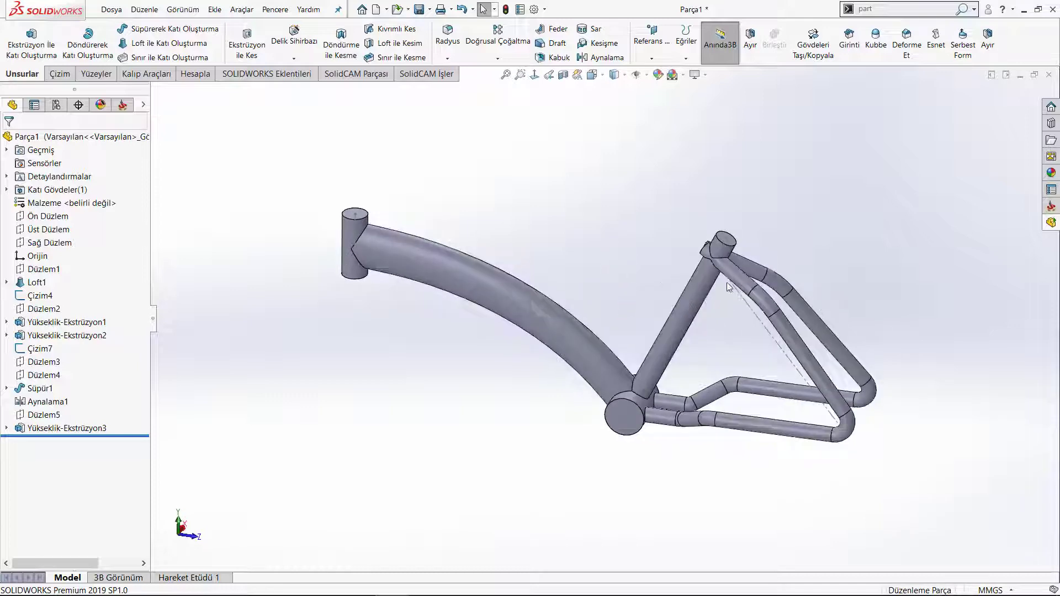
scroll(625, 243, down, 3)
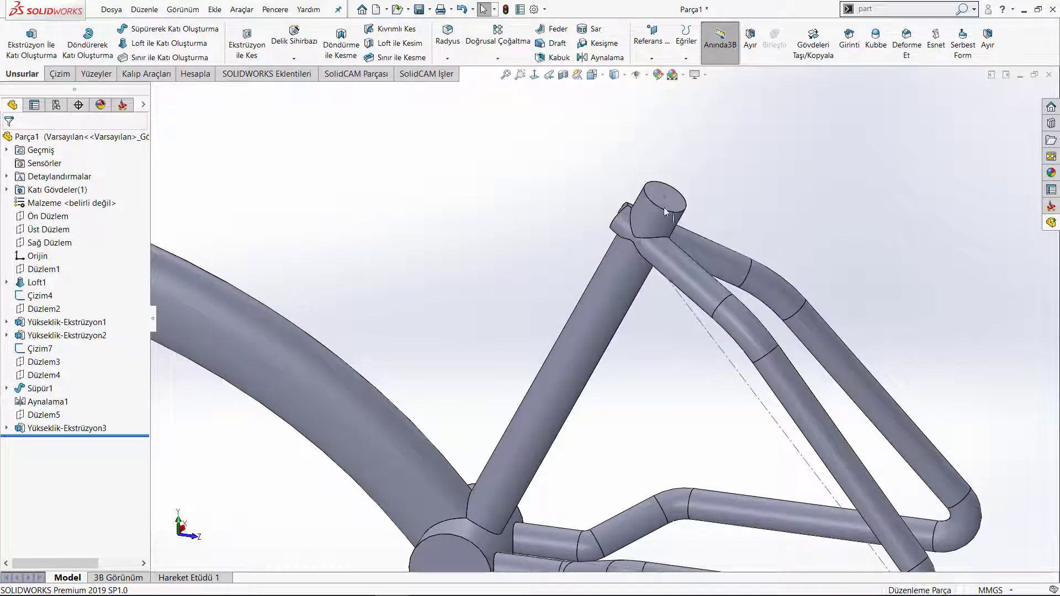
Edit Çizim9 and drag the Ø30 circle's centre up to the tube junction, then rebuild.
click(59, 429)
click(86, 394)
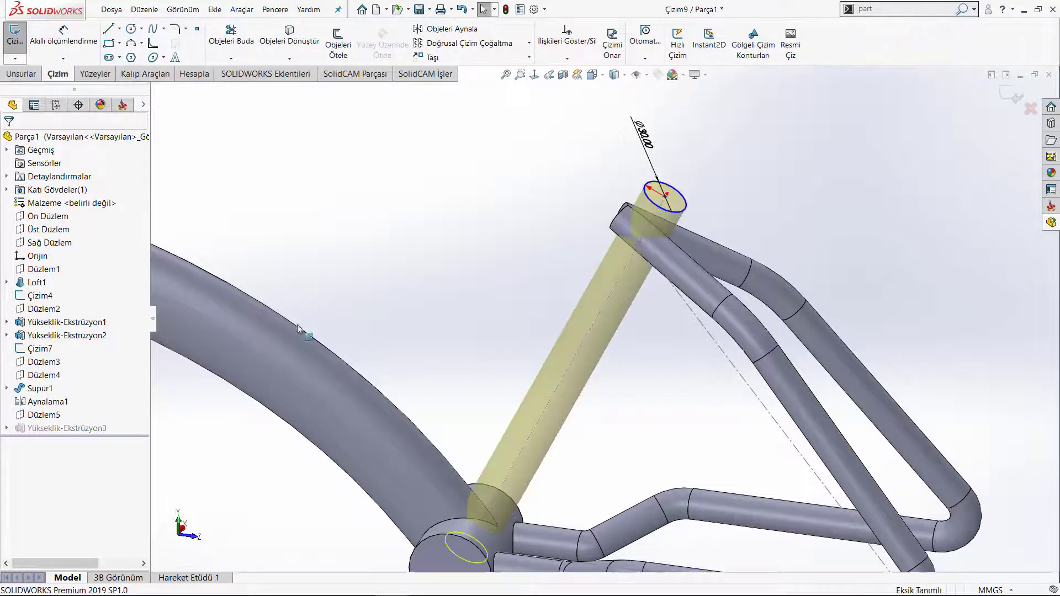
middle_drag(451, 266, 453, 221)
key(ctrl+8)
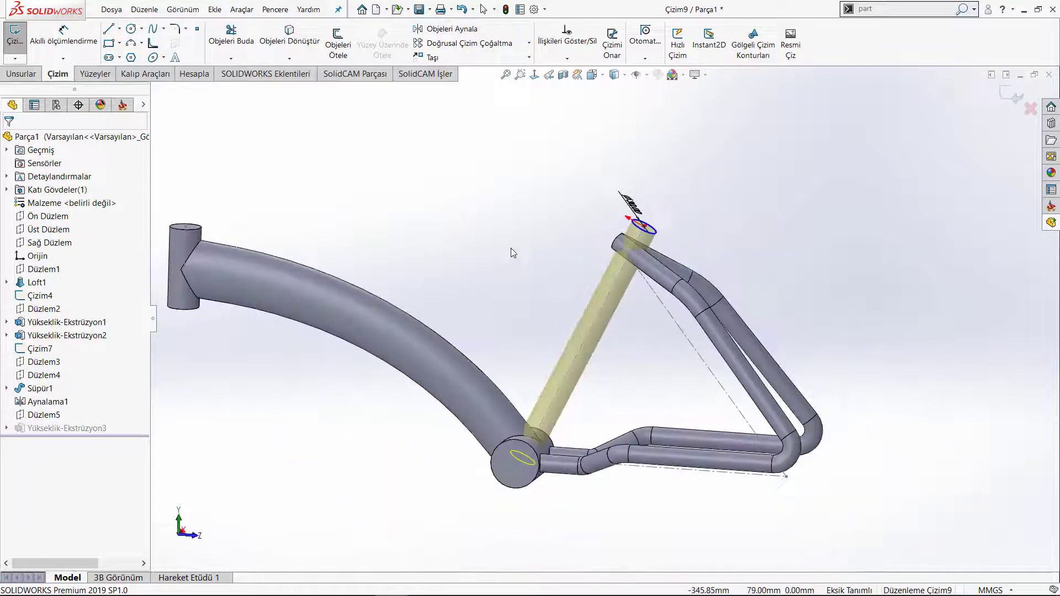
click(535, 74)
scroll(648, 395, down, 2)
scroll(588, 391, down, 3)
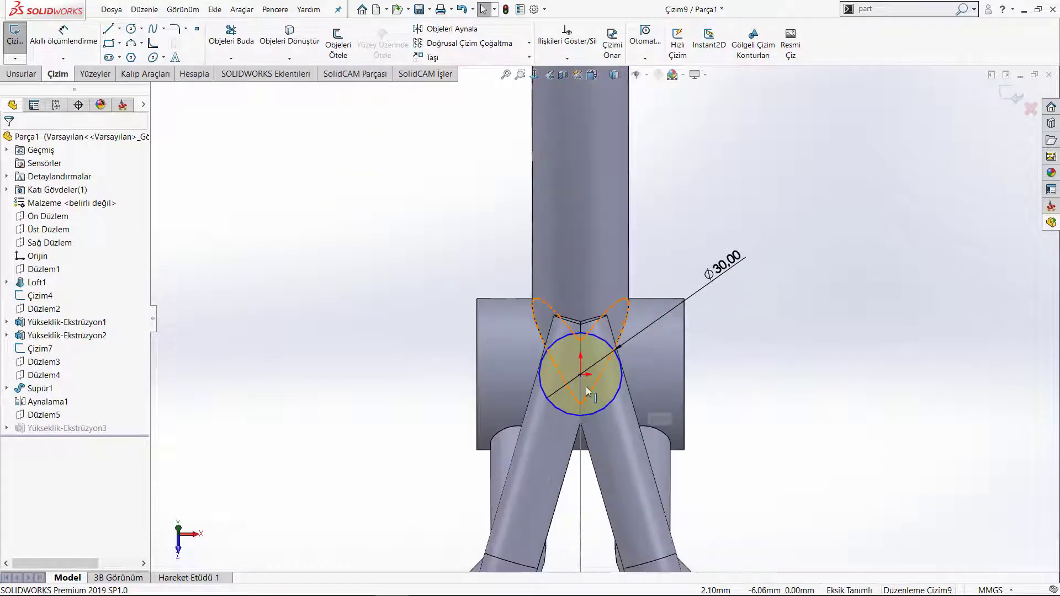
scroll(585, 387, down, 2)
click(585, 362)
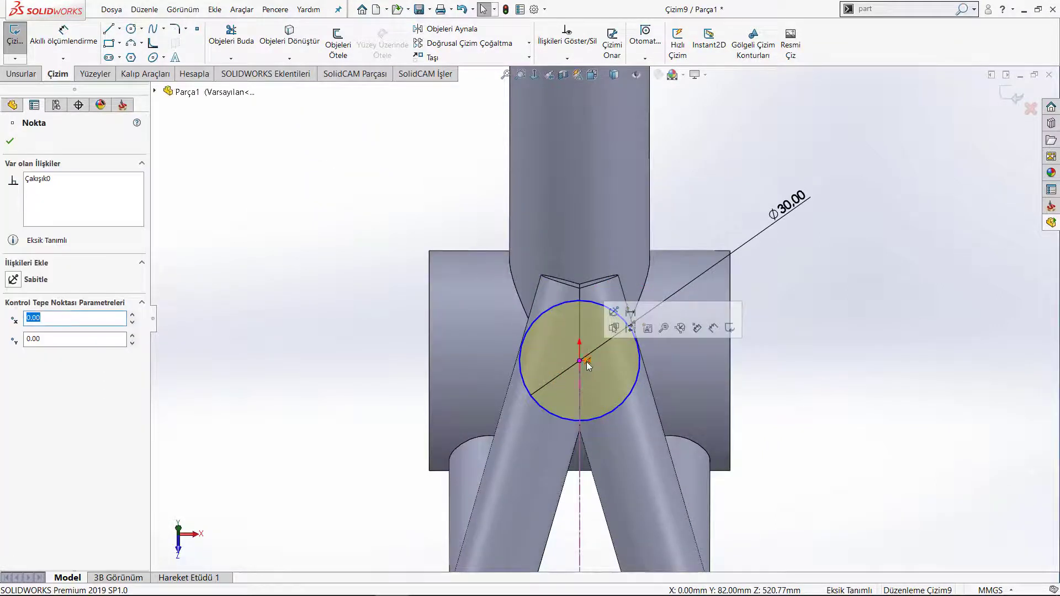
mouse_move(586, 364)
mouse_down()
mouse_move(579, 369)
mouse_move(581, 319)
mouse_up()
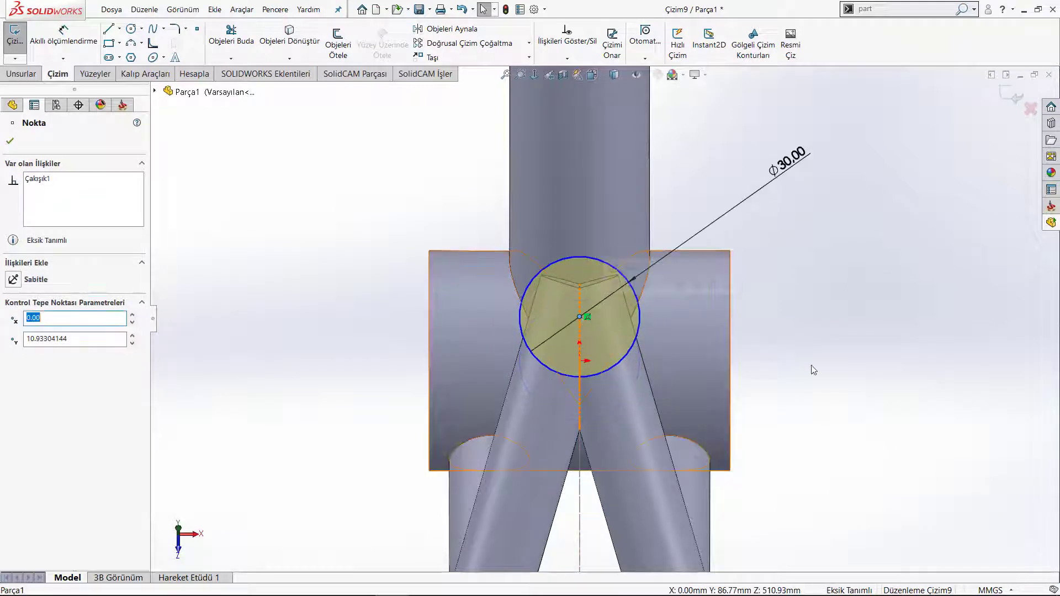
click(834, 379)
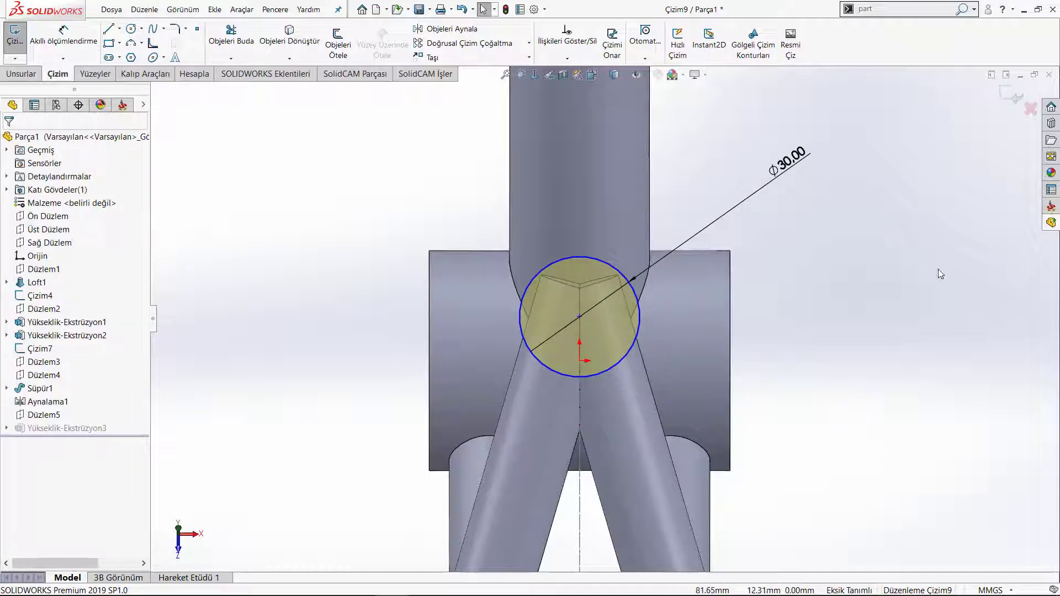
click(1008, 90)
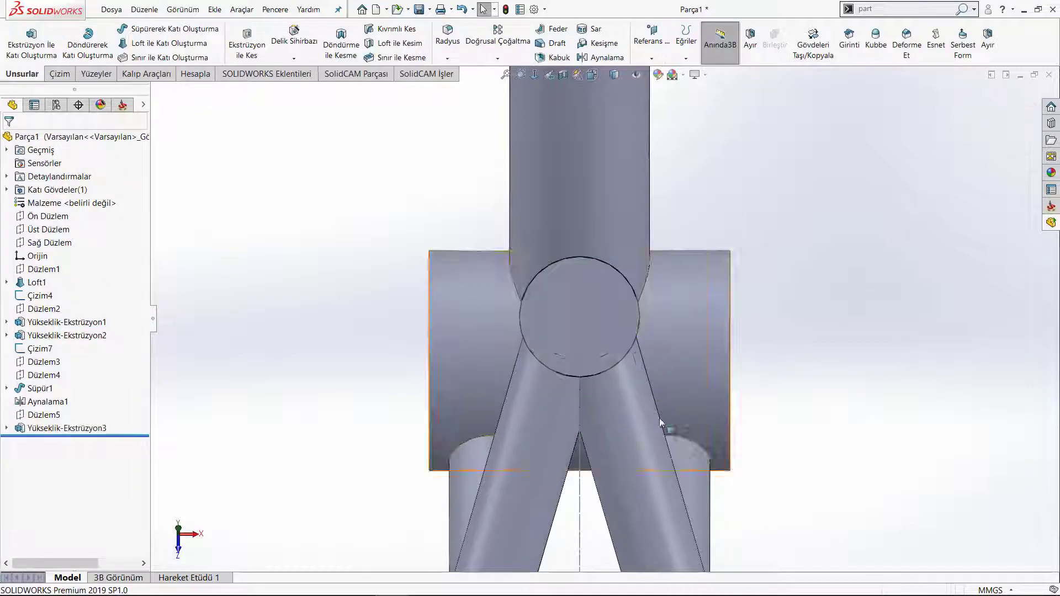
Orbit and zoom around the tube joint, checking its small triangular face.
mouse_move(654, 379)
middle_down()
mouse_move(682, 388)
mouse_move(740, 350)
middle_up()
scroll(618, 414, down, 5)
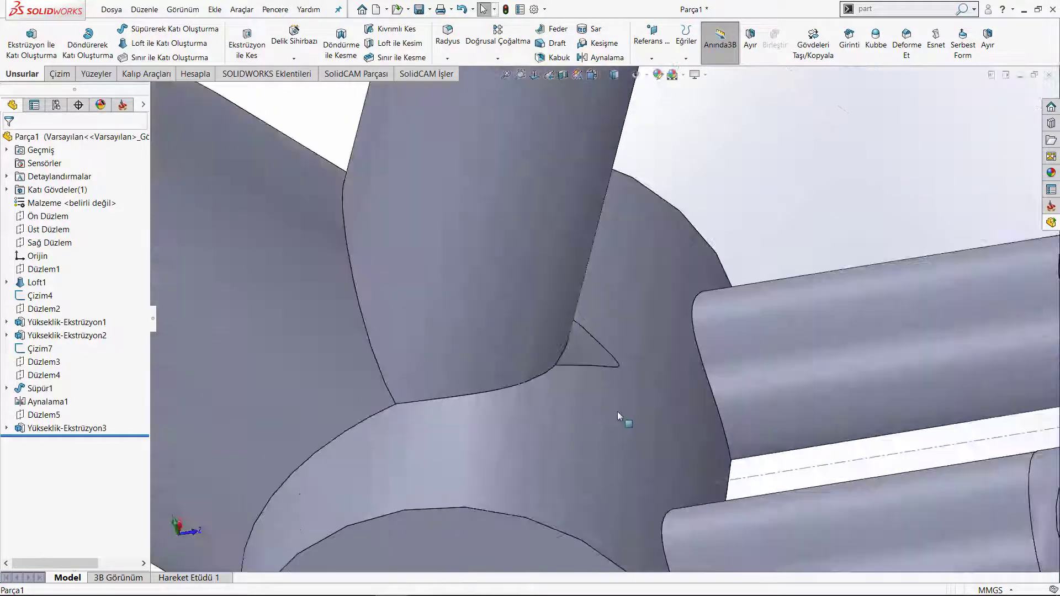
scroll(603, 393, down, 3)
mouse_move(603, 394)
middle_down()
mouse_move(607, 340)
mouse_move(659, 411)
mouse_move(692, 221)
middle_up()
click(607, 340)
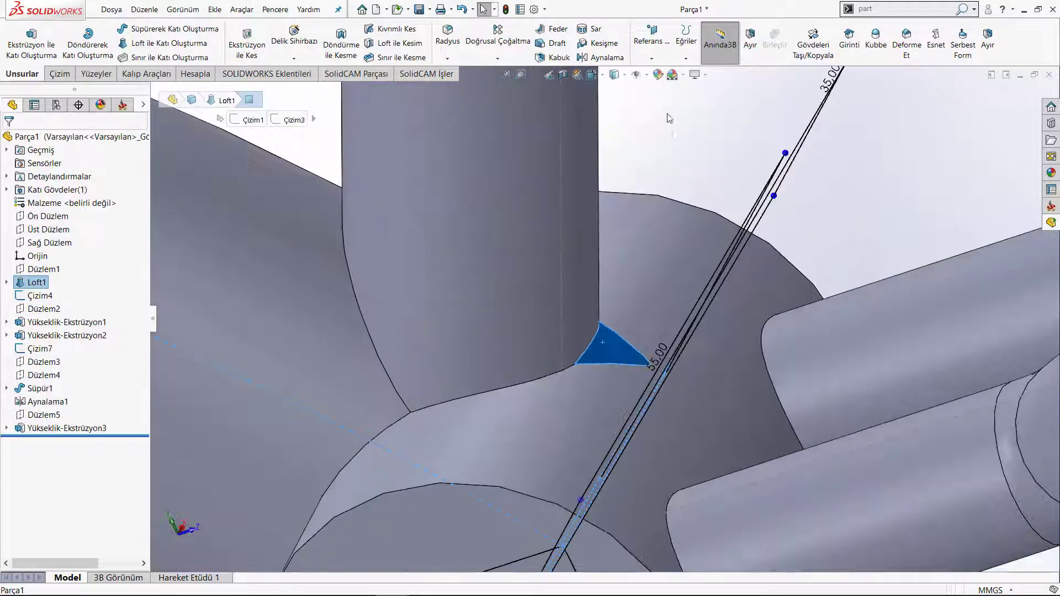
key(Escape)
scroll(692, 221, up, 5)
scroll(685, 279, up, 2)
mouse_move(681, 296)
middle_down()
mouse_move(777, 224)
mouse_move(730, 283)
middle_up()
Orbit and zoom around the whole frame and start a Radyus fillet.
scroll(691, 198, up, 3)
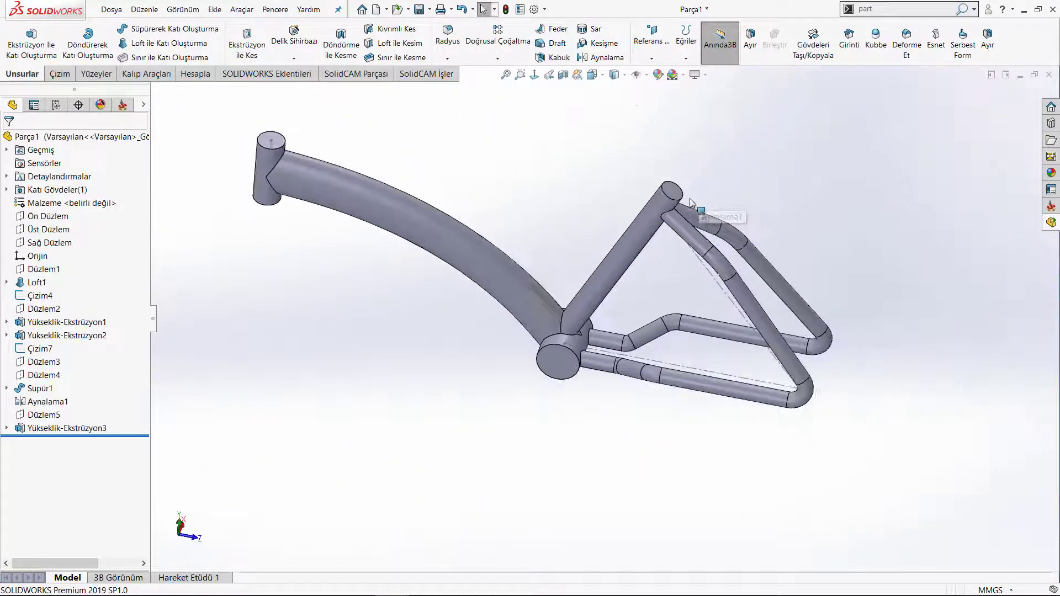
scroll(614, 271, down, 5)
scroll(563, 227, up, 3)
middle_drag(564, 227, 575, 208)
scroll(649, 203, down, 3)
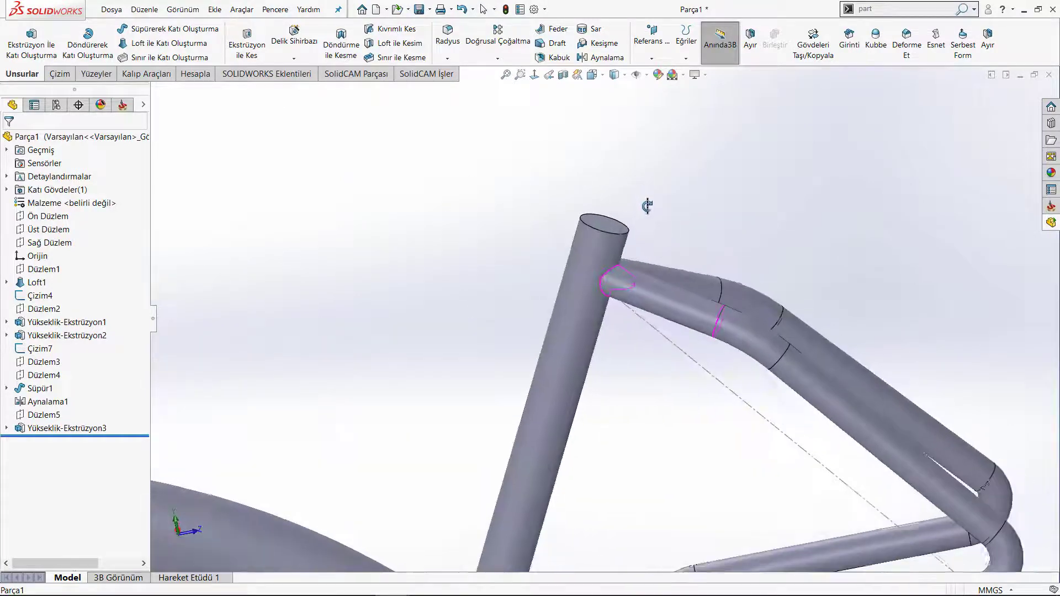
scroll(683, 211, up, 3)
mouse_move(722, 265)
middle_down()
mouse_move(673, 261)
mouse_move(702, 213)
middle_up()
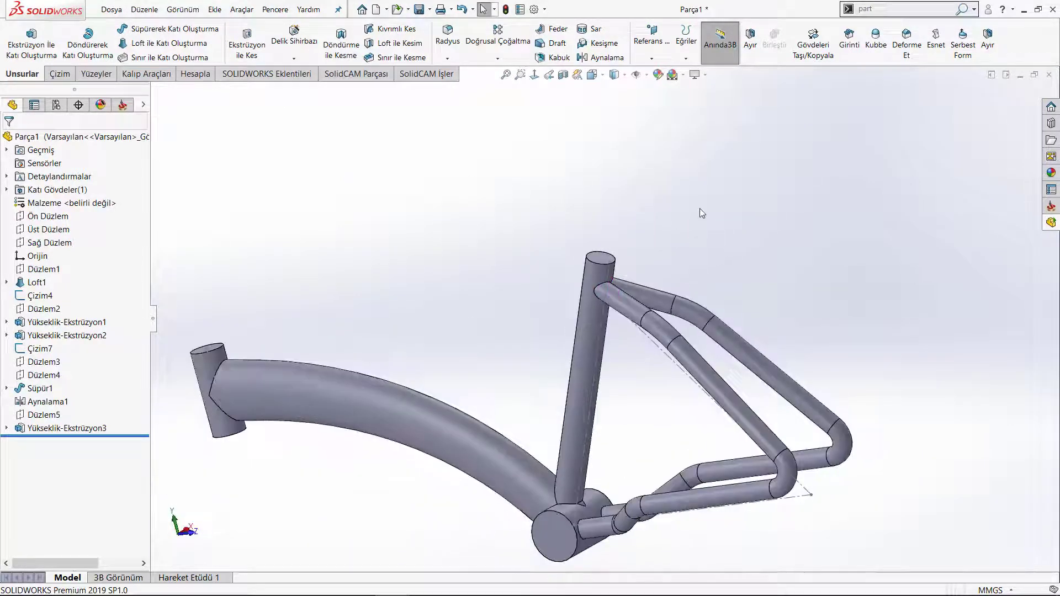
click(659, 349)
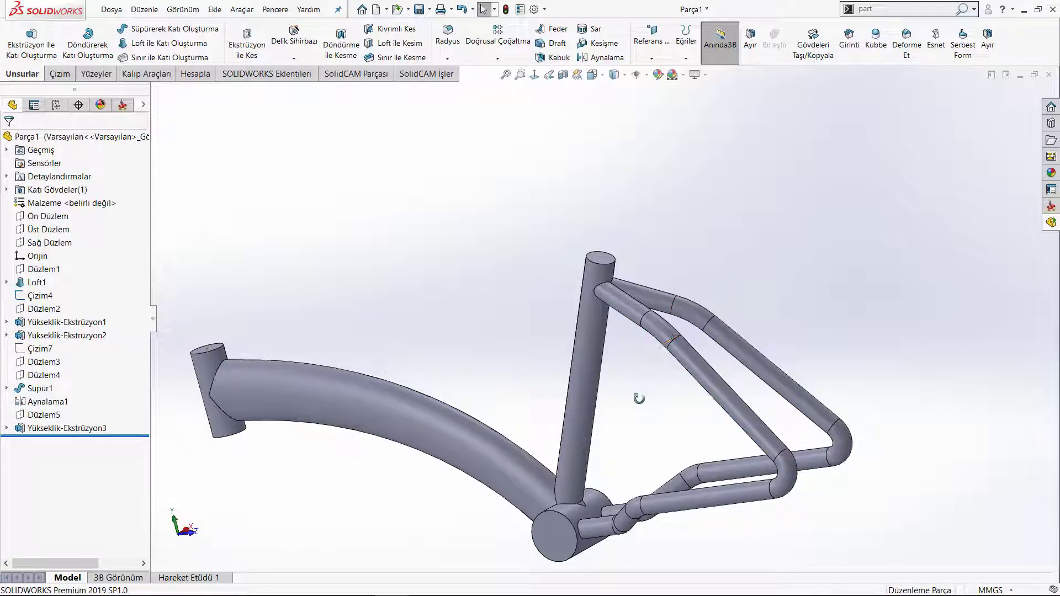
middle_drag(639, 399, 541, 270)
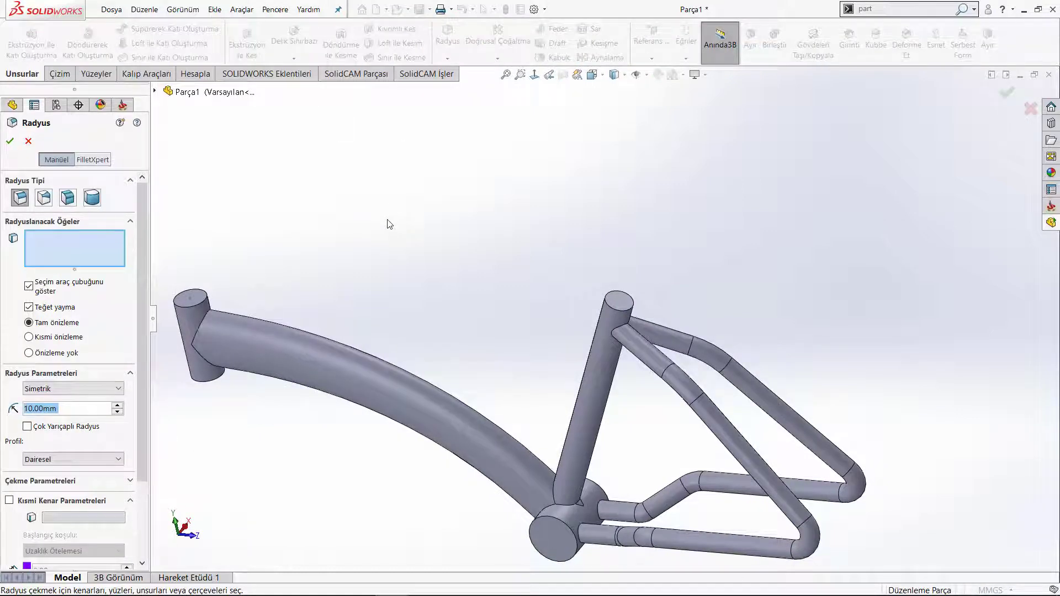
Set the fillet radius to 5 mm and pick three junction edges at the seat-tube top.
text(5)
key(Return)
scroll(648, 341, down, 4)
scroll(569, 334, down, 2)
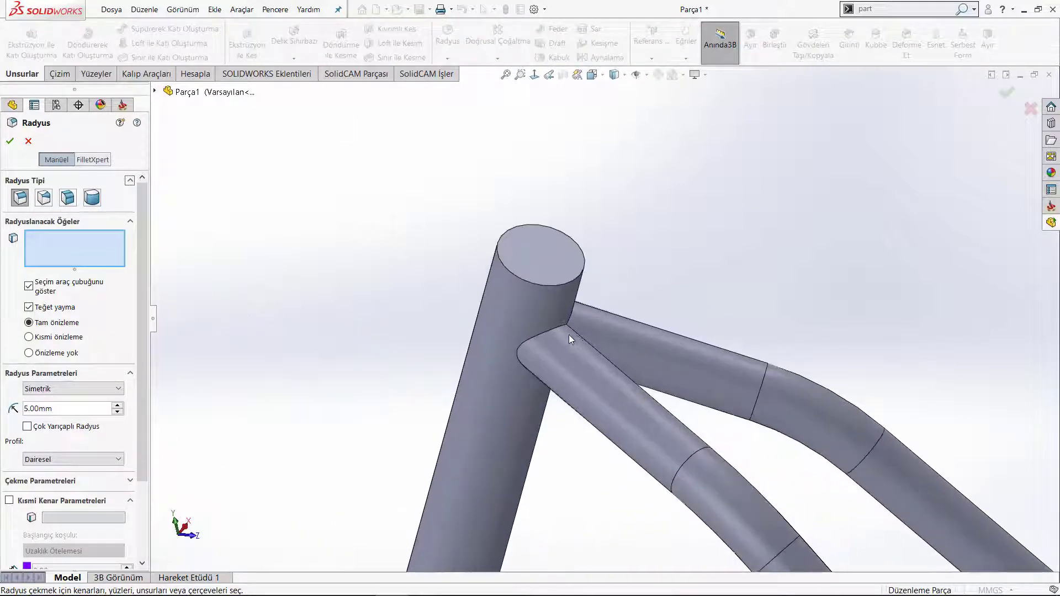
click(555, 332)
middle_drag(603, 367, 613, 301)
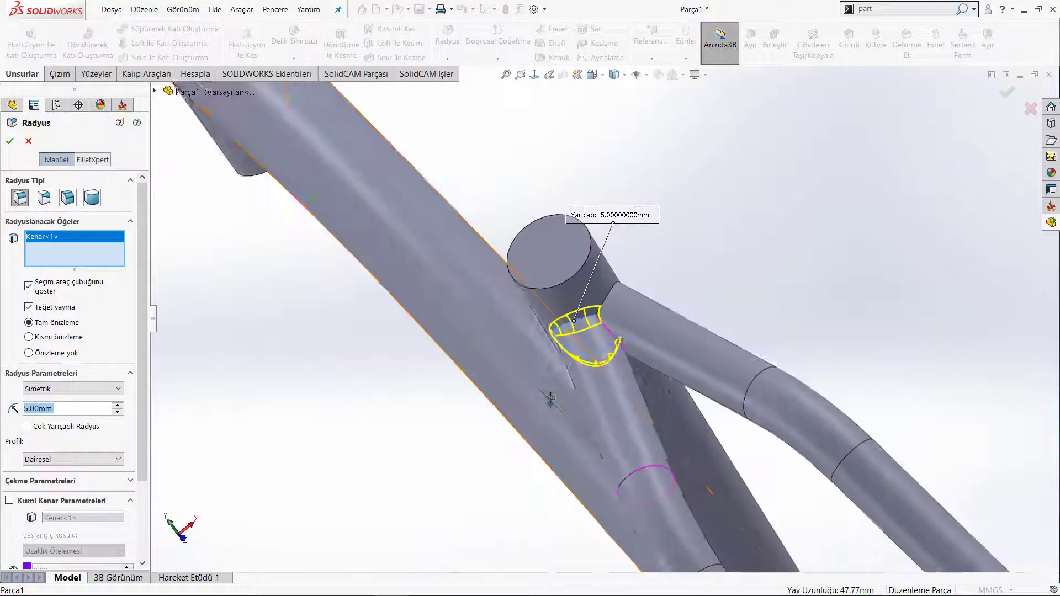
click(613, 312)
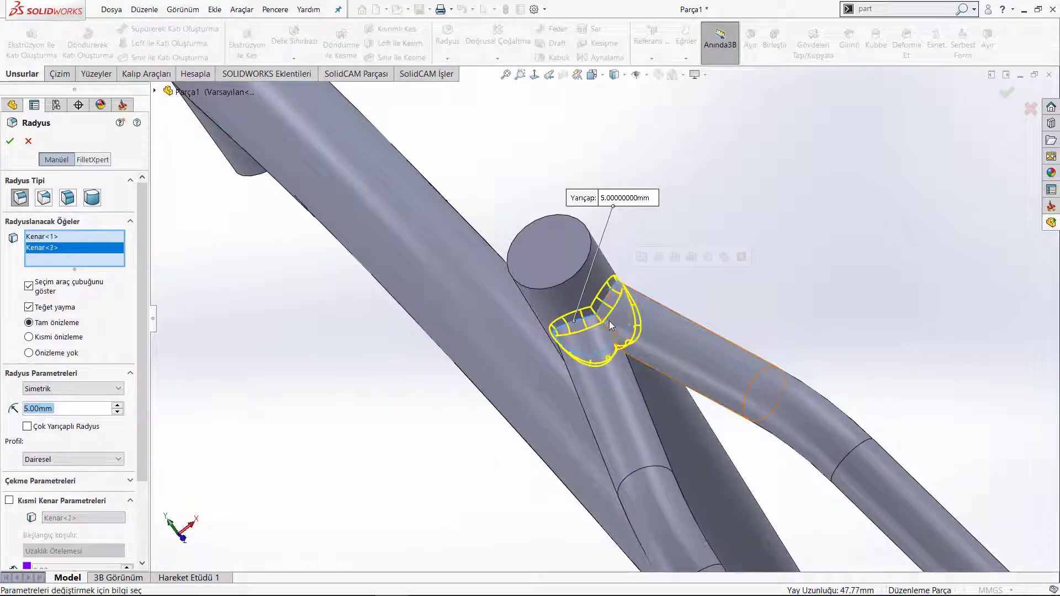
click(610, 333)
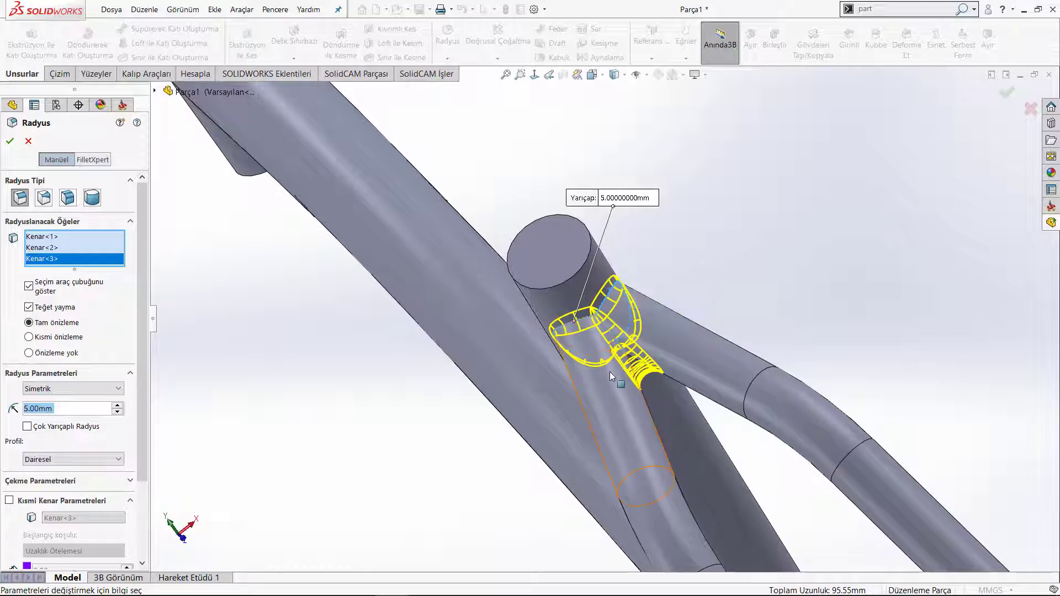
mouse_move(610, 372)
middle_down()
mouse_move(646, 334)
mouse_move(645, 457)
middle_up()
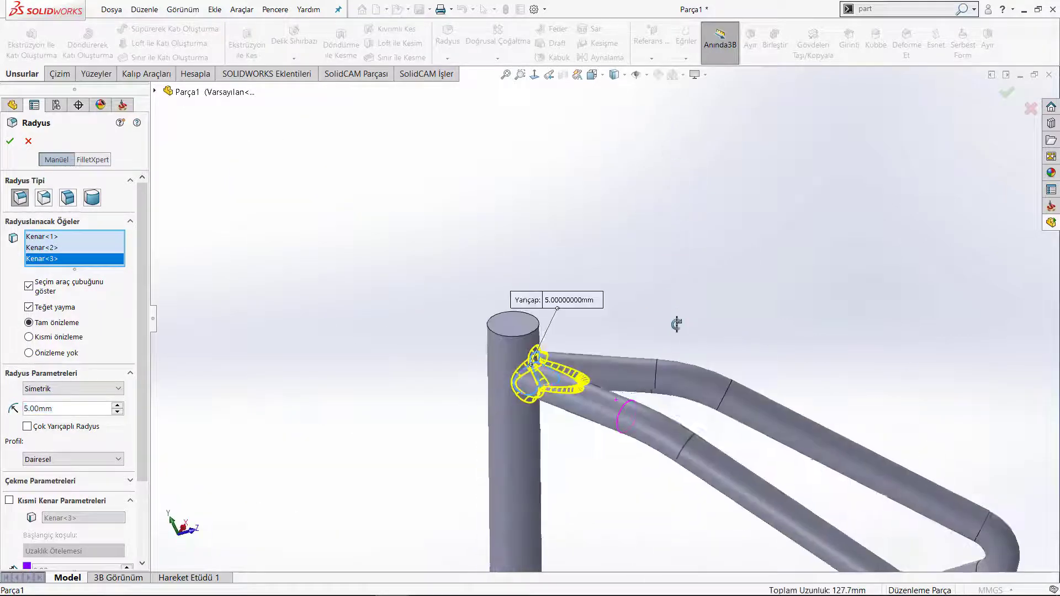
scroll(635, 450, up, 2)
scroll(550, 319, down, 5)
scroll(579, 356, down, 3)
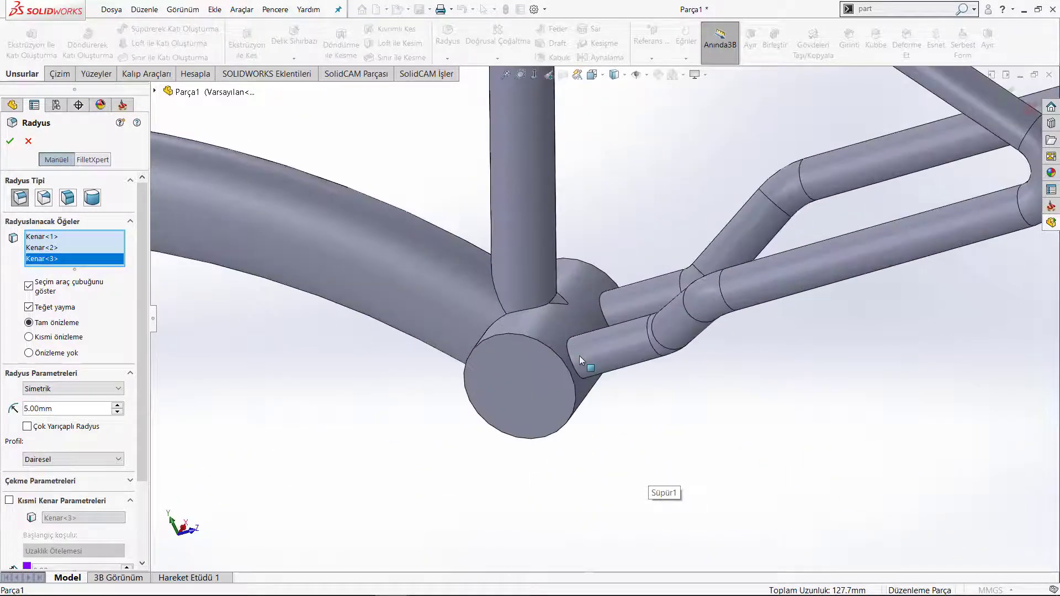
Add six more junction edges around the bottom bracket and apply fillet Radyus1.
click(574, 360)
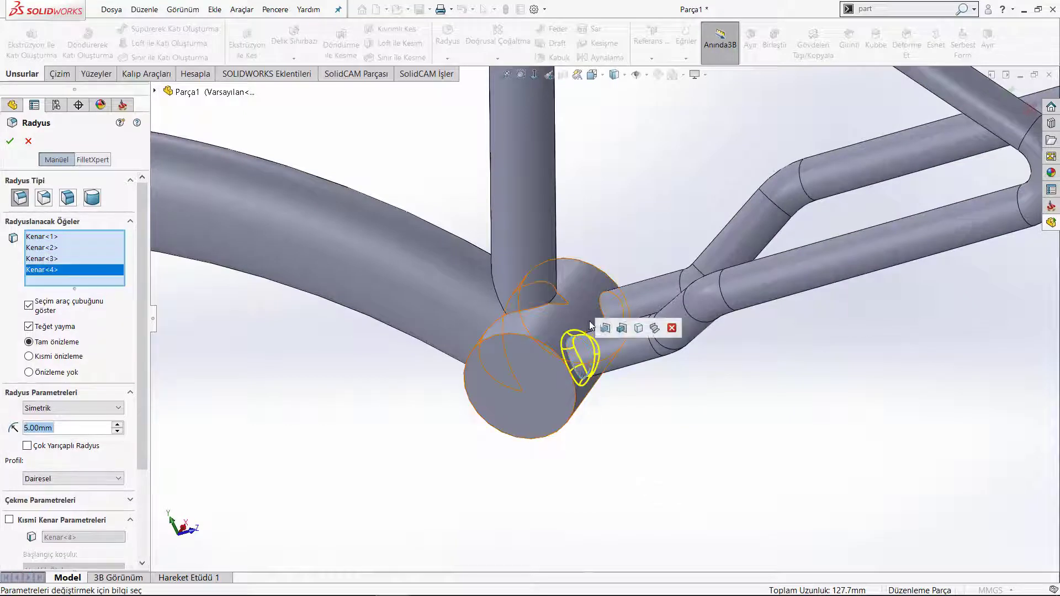
click(601, 304)
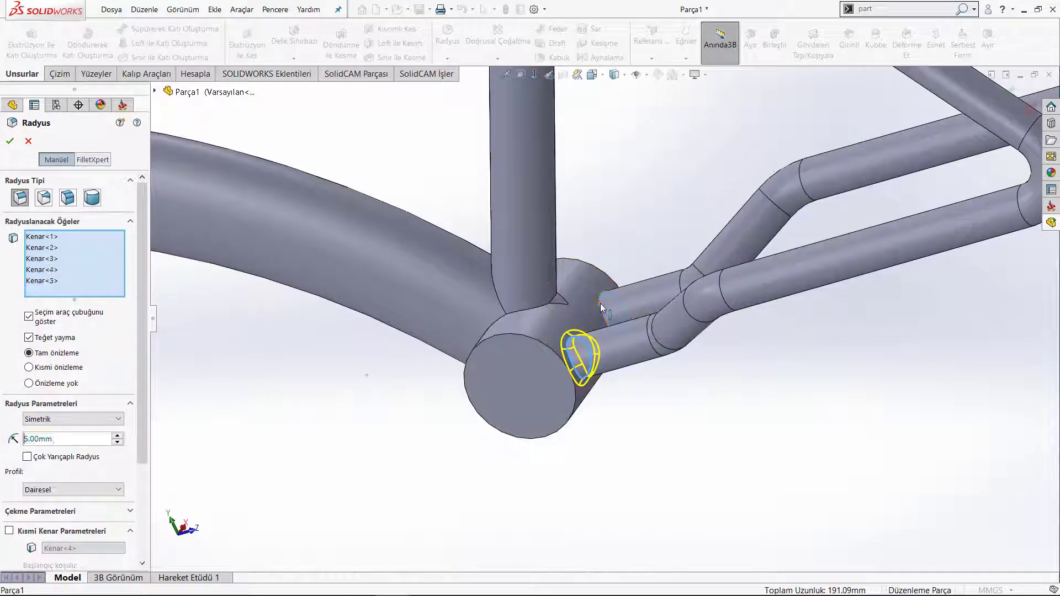
click(519, 312)
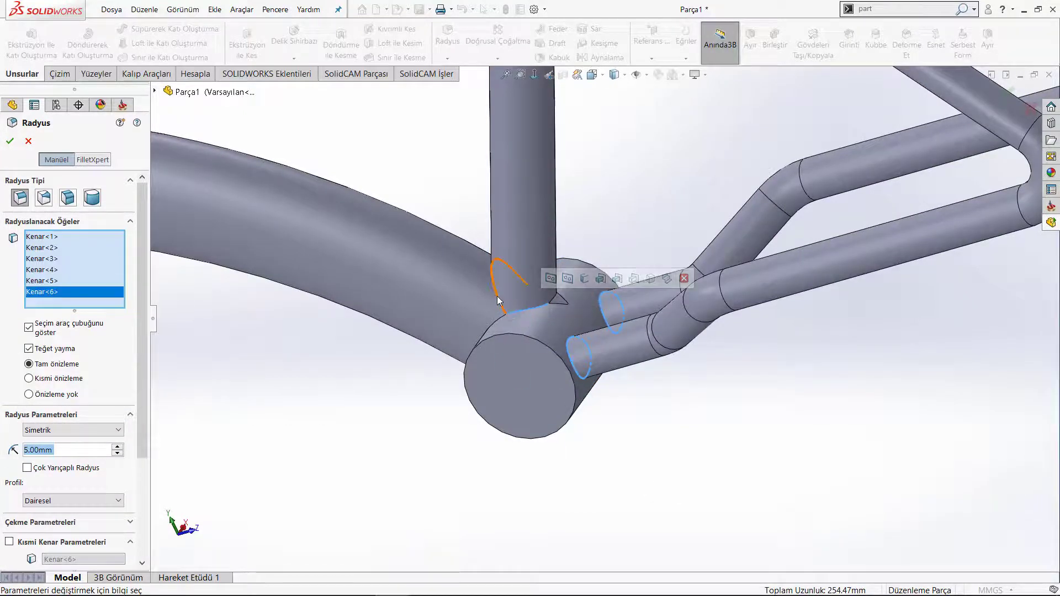
click(498, 299)
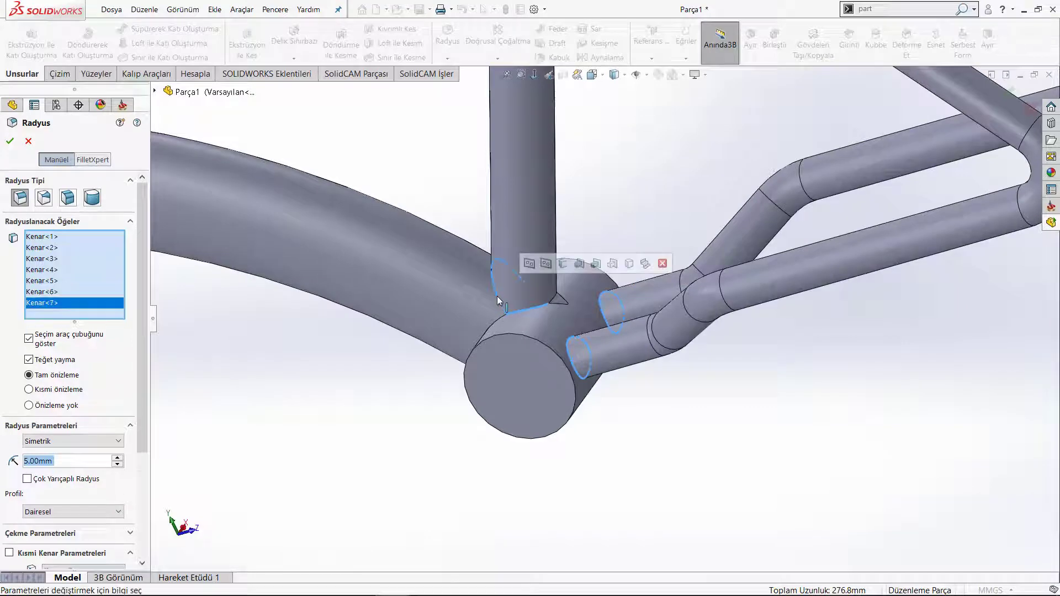
click(555, 298)
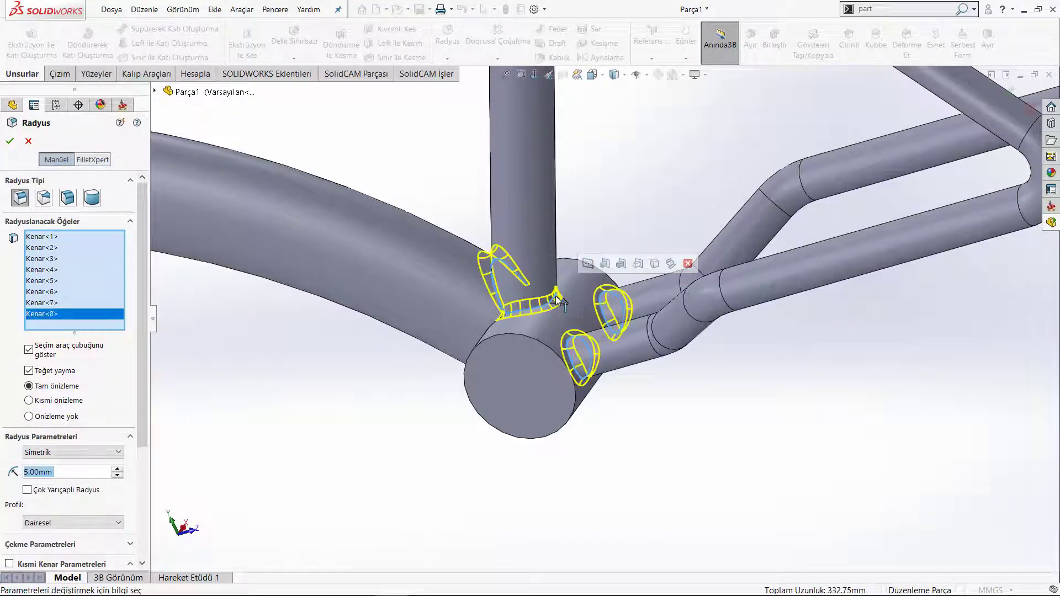
mouse_move(531, 303)
middle_down()
mouse_move(602, 258)
mouse_move(764, 303)
mouse_move(781, 414)
middle_up()
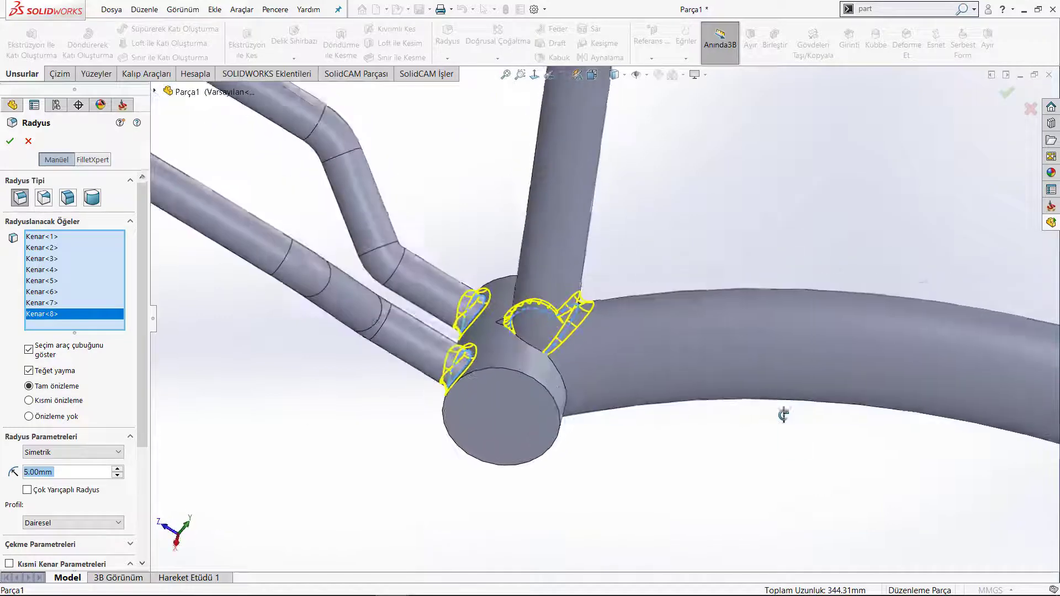
scroll(558, 290, down, 3)
scroll(559, 290, down, 3)
click(559, 288)
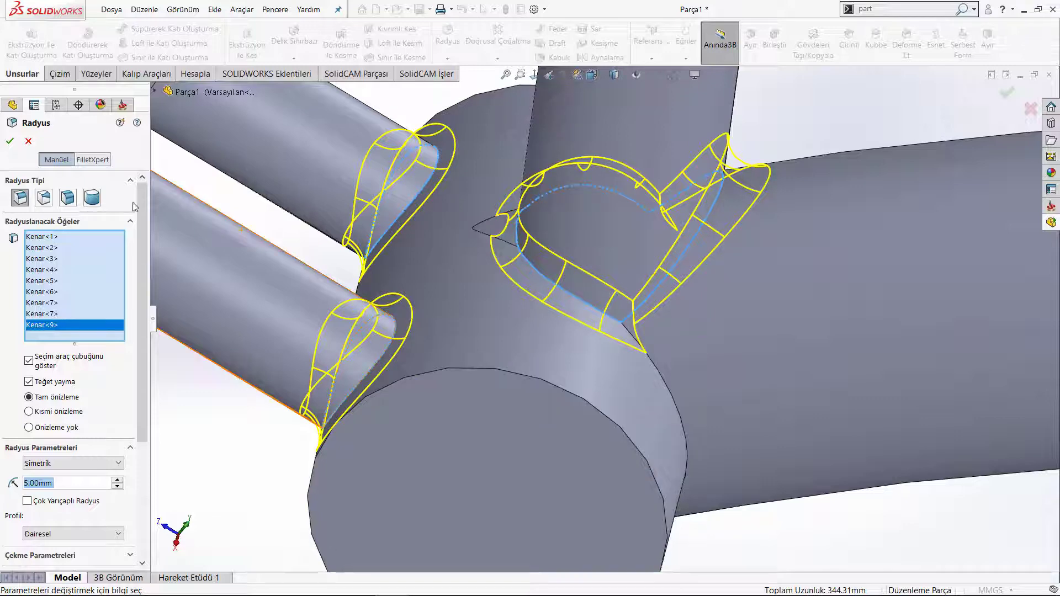
click(12, 142)
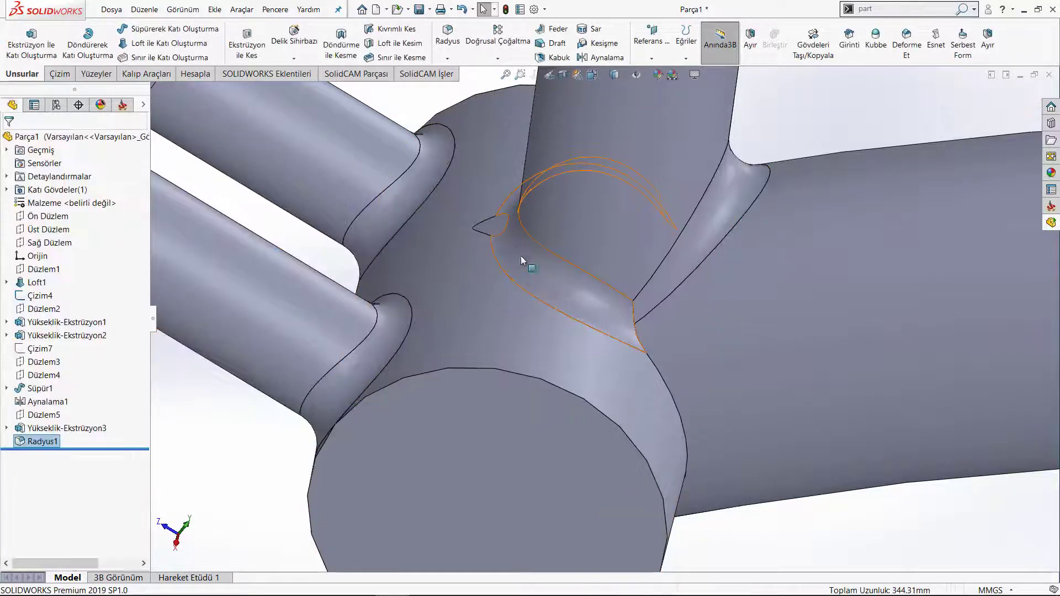
Delete and patch the small teardrop face at the bottom-bracket junction, creating YüzSil1.
middle_drag(534, 270, 764, 318)
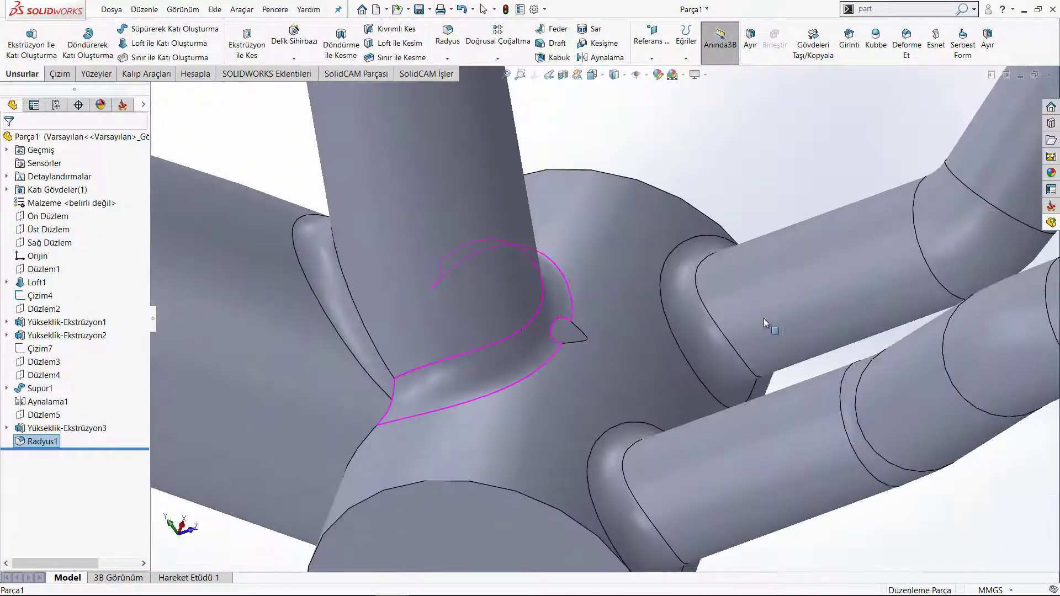
scroll(549, 329, down, 5)
scroll(551, 330, up, 5)
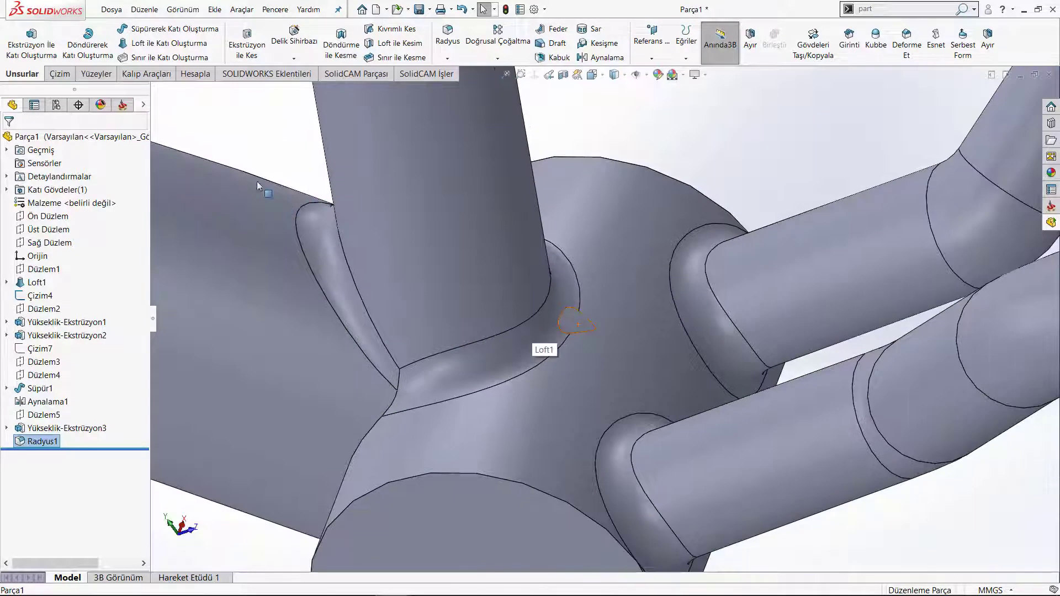
click(87, 76)
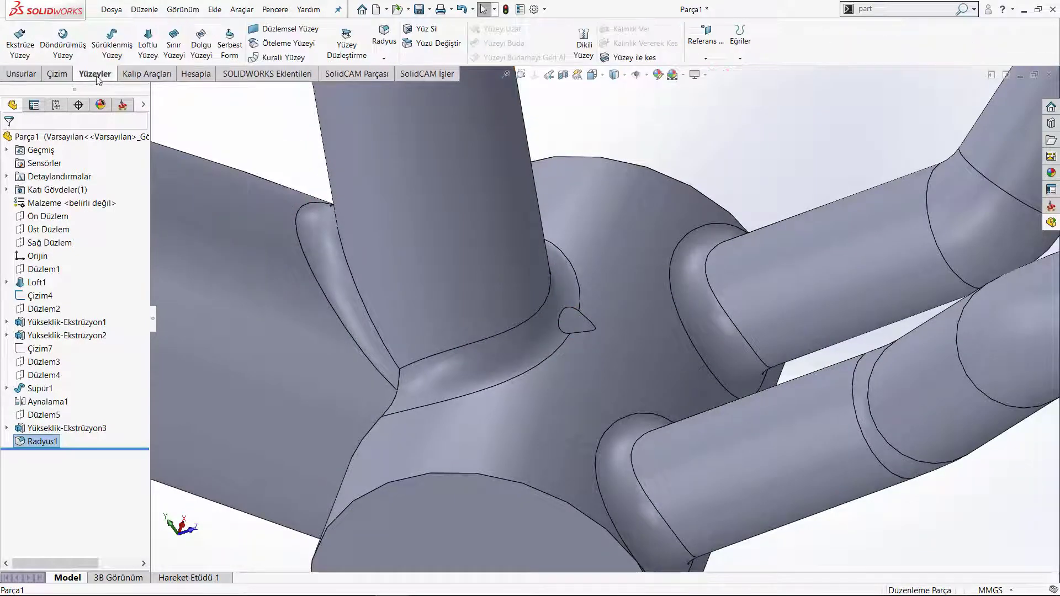
click(422, 29)
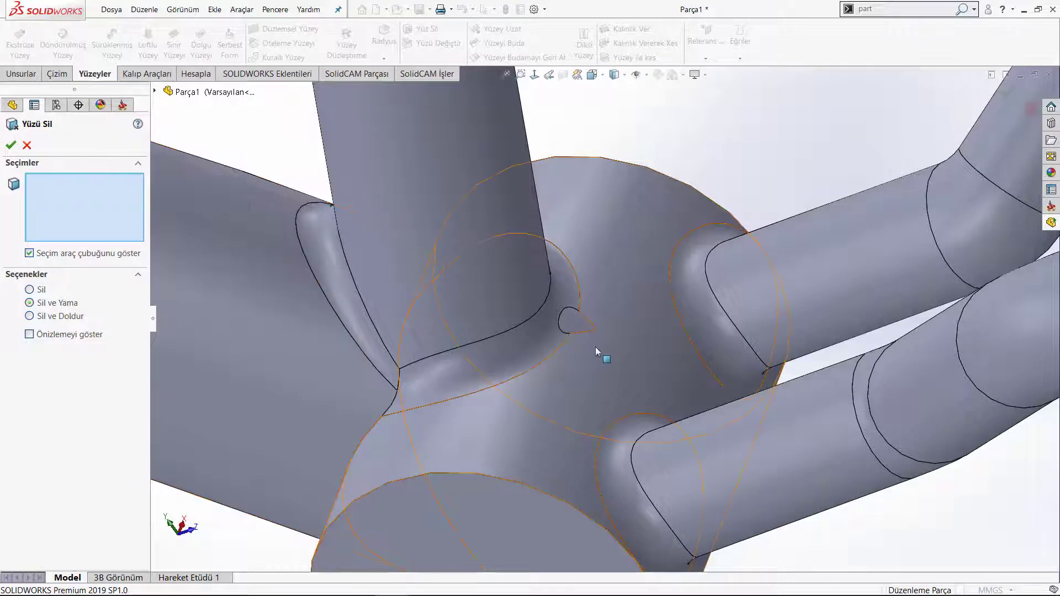
scroll(585, 331, down, 3)
click(570, 312)
key(Return)
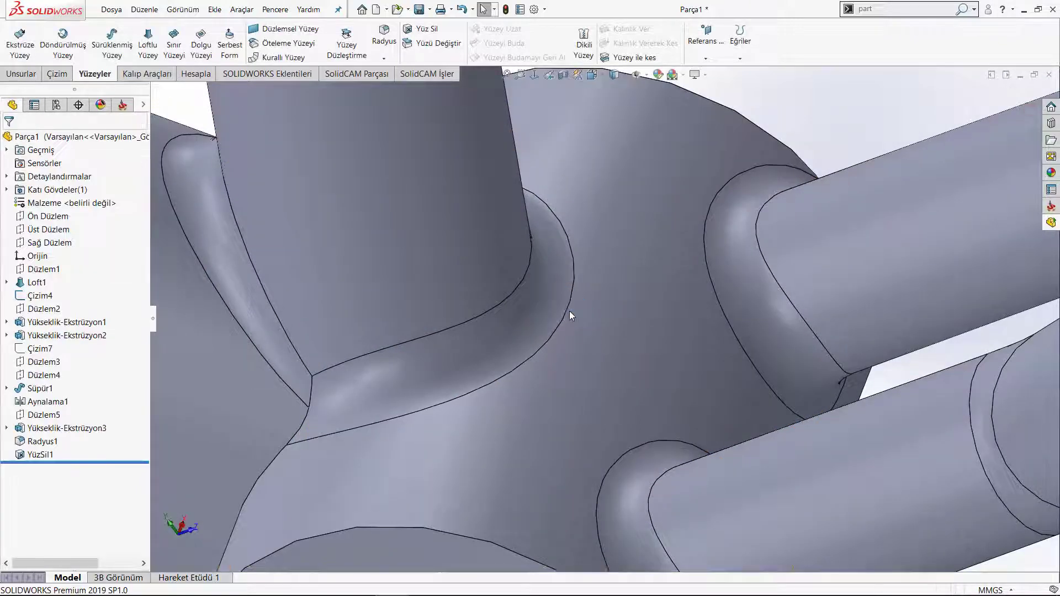
scroll(585, 349, up, 3)
mouse_move(586, 355)
middle_down()
mouse_move(678, 364)
mouse_move(434, 213)
middle_up()
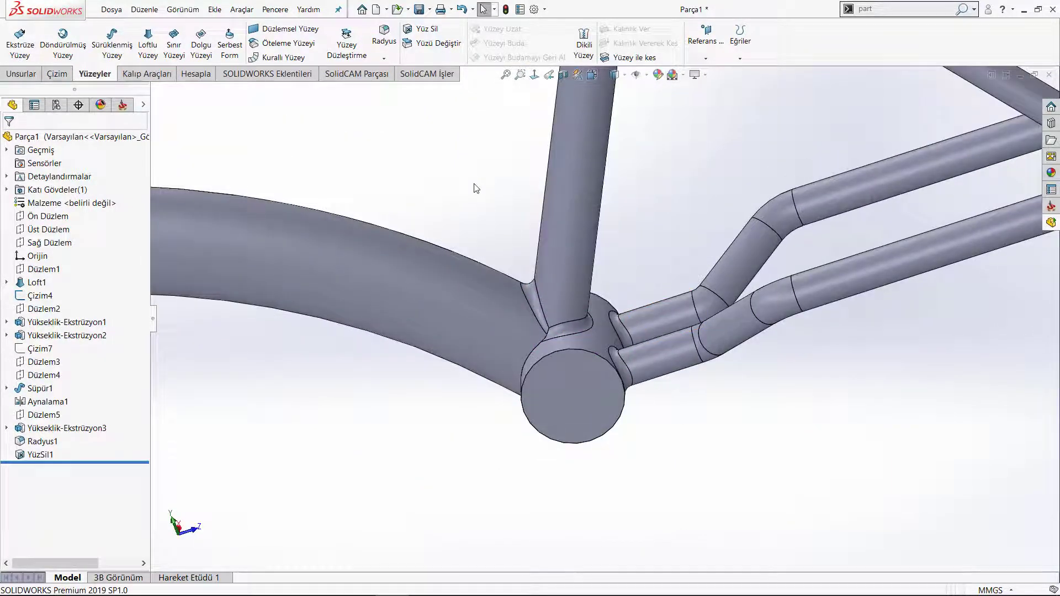
Turn the frame to a flat side view and make sketch Çizim7's guide lines visible.
key(ctrl+3)
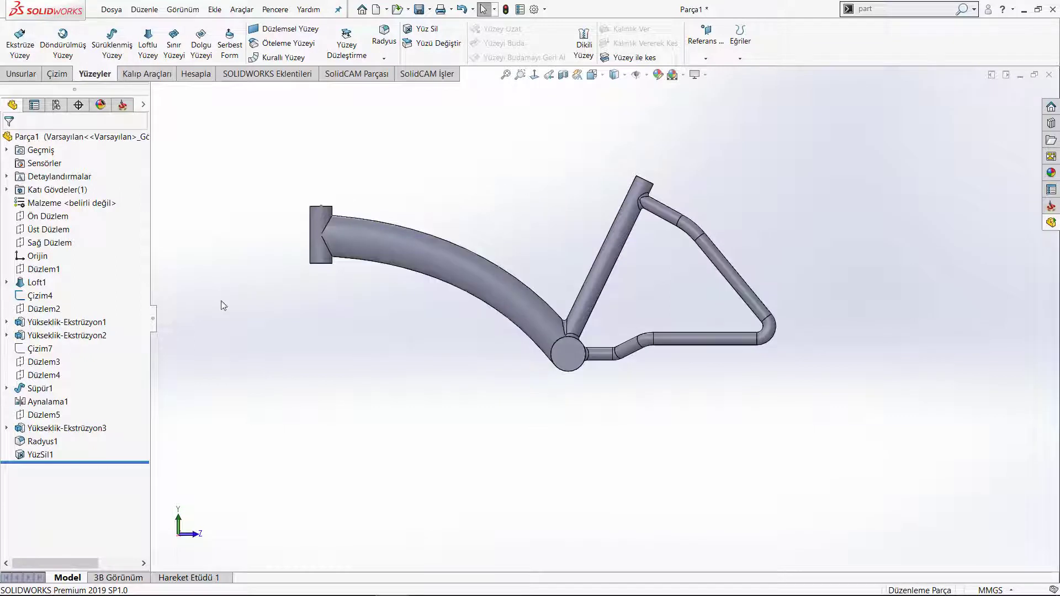
click(32, 354)
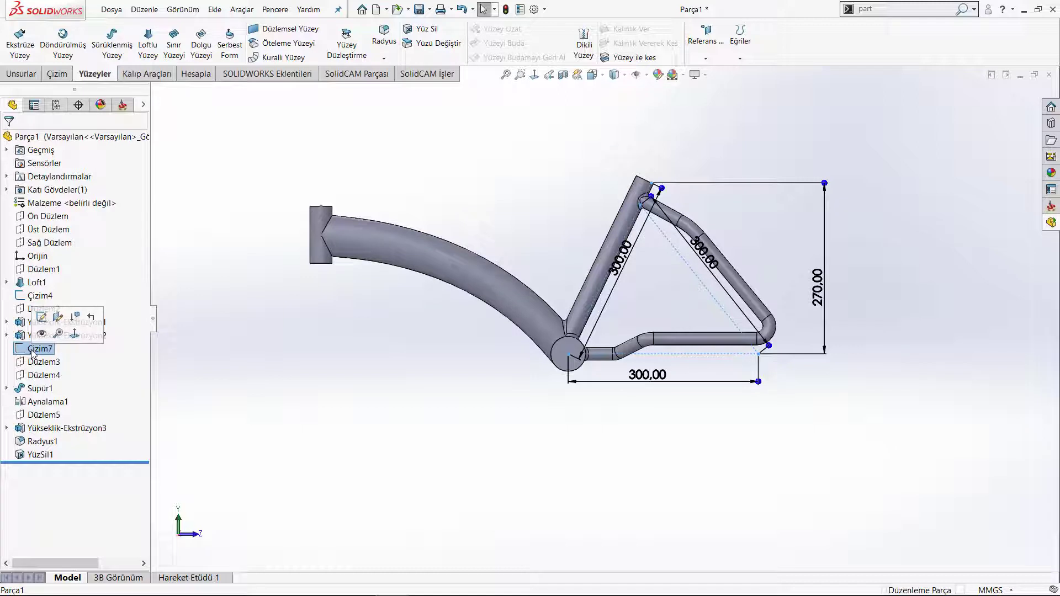
click(44, 332)
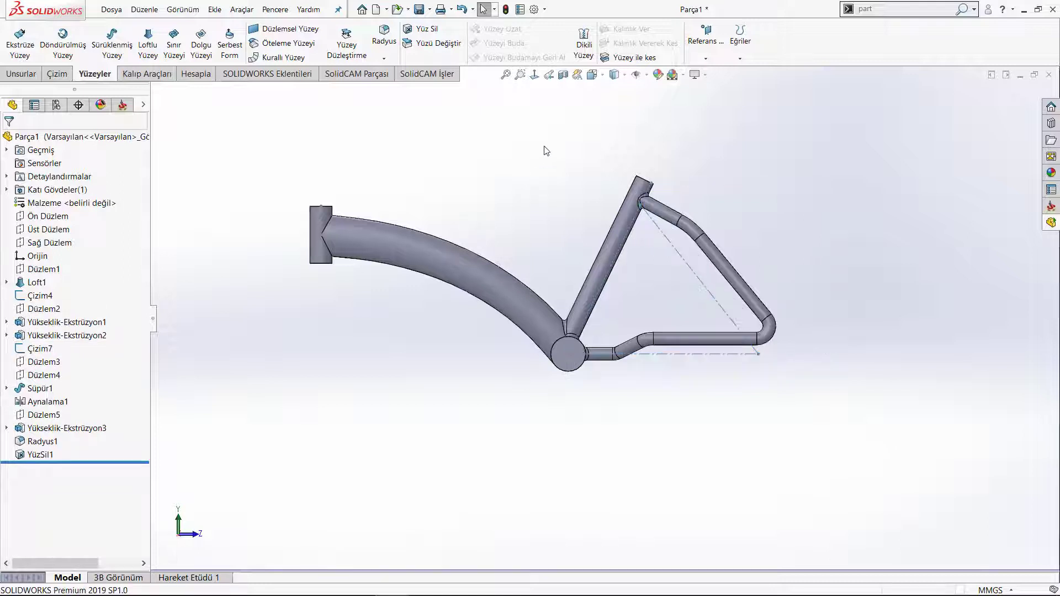
click(22, 73)
click(636, 47)
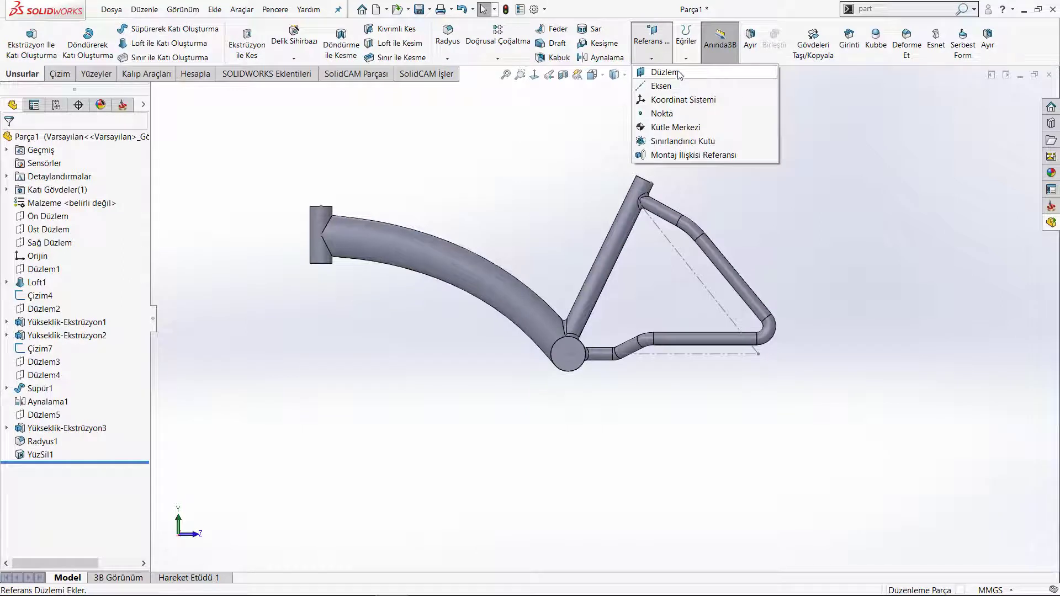
Begin a plane from point Nokta4@Çizim7, then cancel the incomplete plane.
click(661, 71)
scroll(646, 217, down, 4)
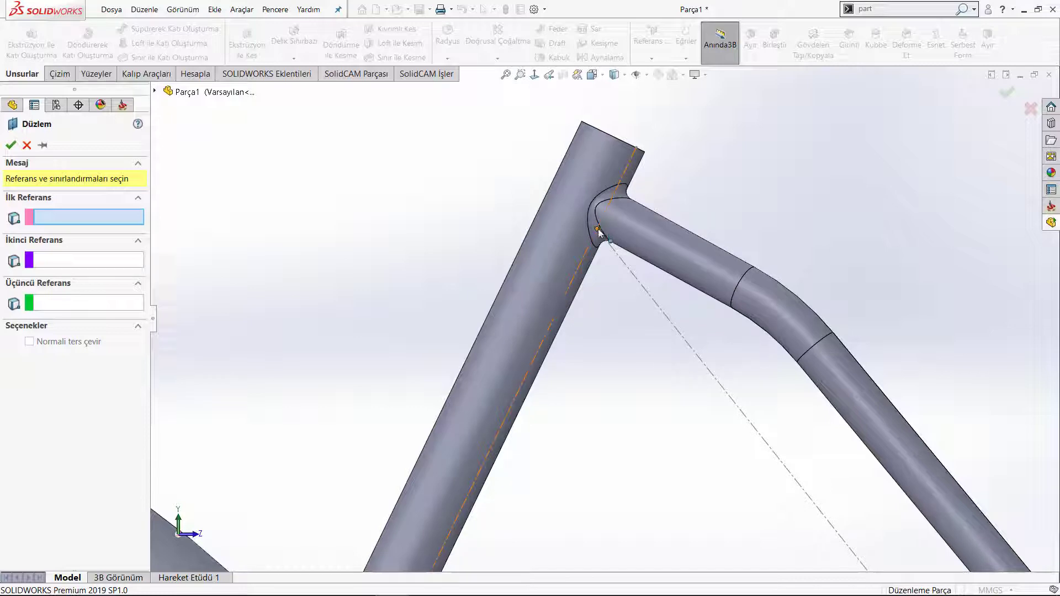
click(599, 231)
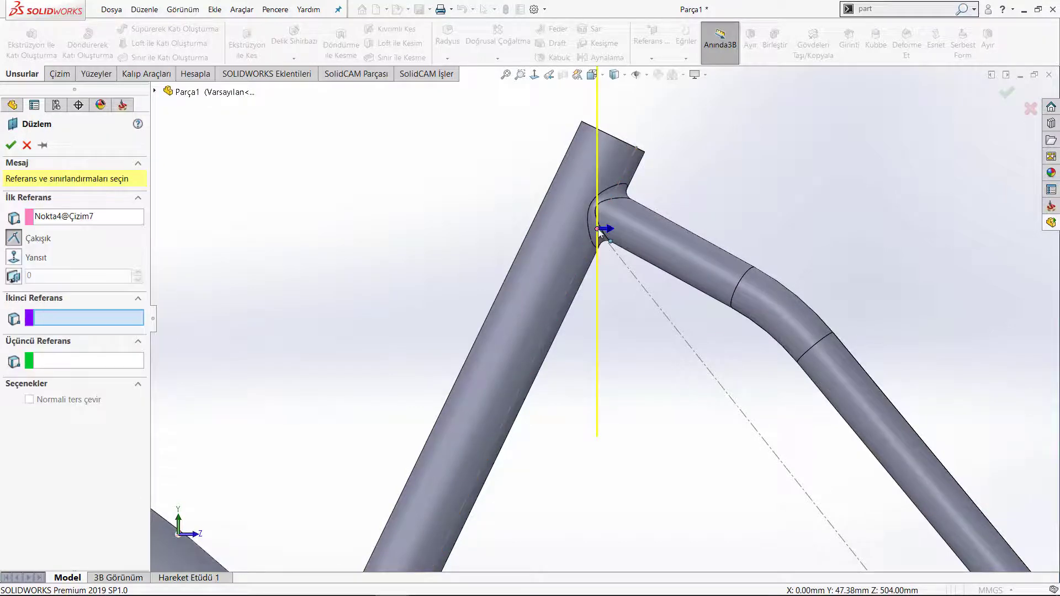
scroll(599, 230, up, 3)
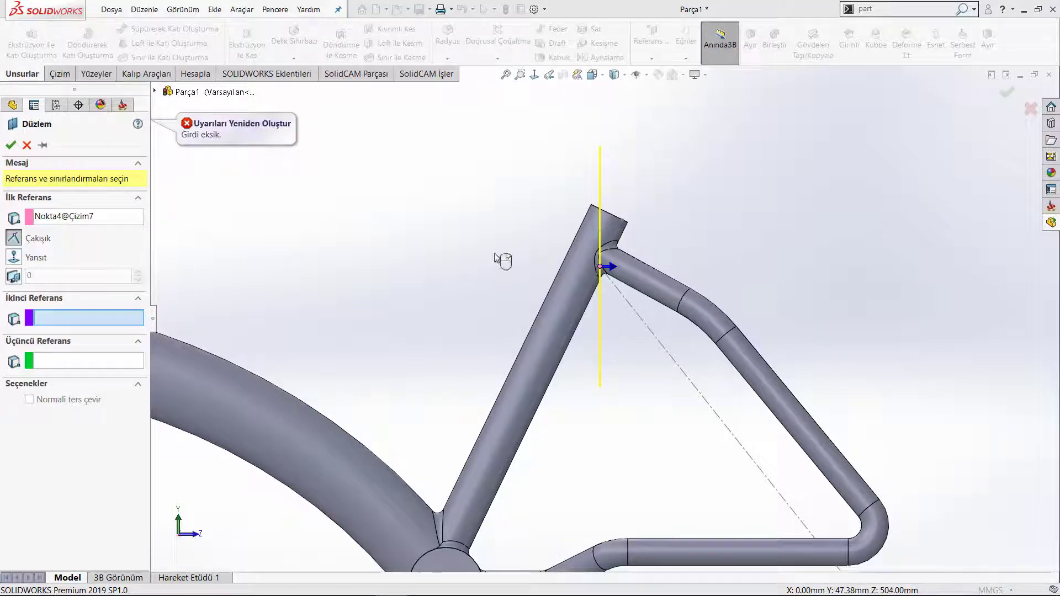
click(26, 146)
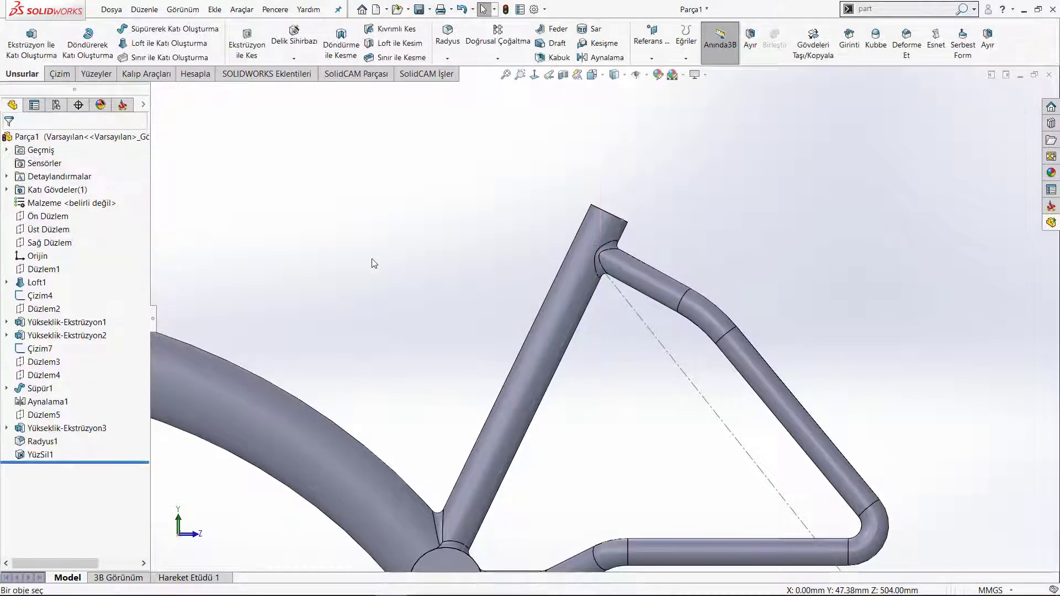
scroll(466, 291, up, 3)
scroll(467, 291, up, 2)
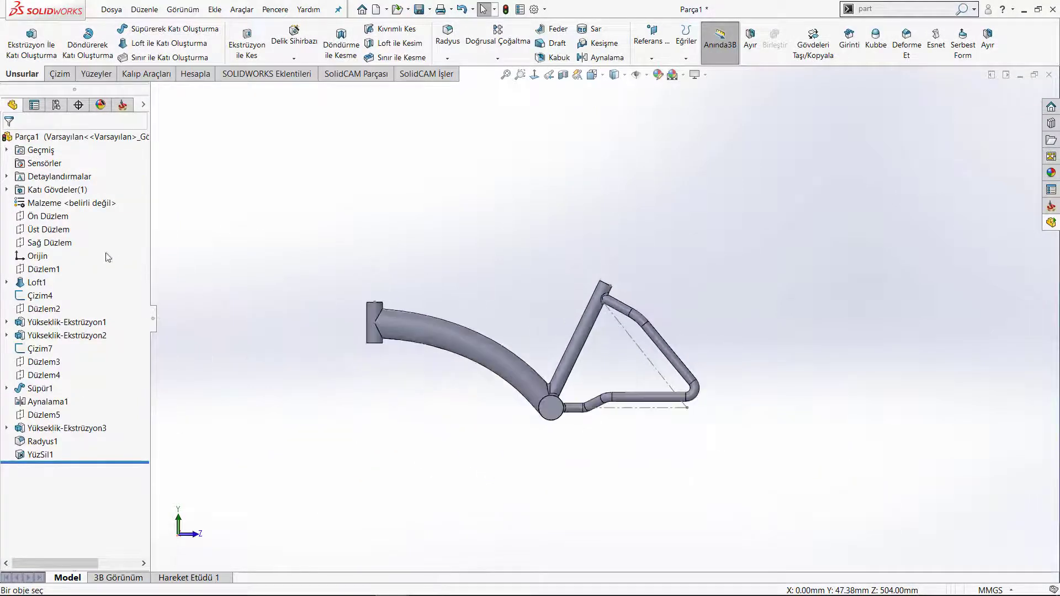
Create Düzlem6 parallel to Ön Düzlem through the seat-stay joint point Nokta4@Çizim7.
click(34, 220)
click(652, 50)
click(666, 74)
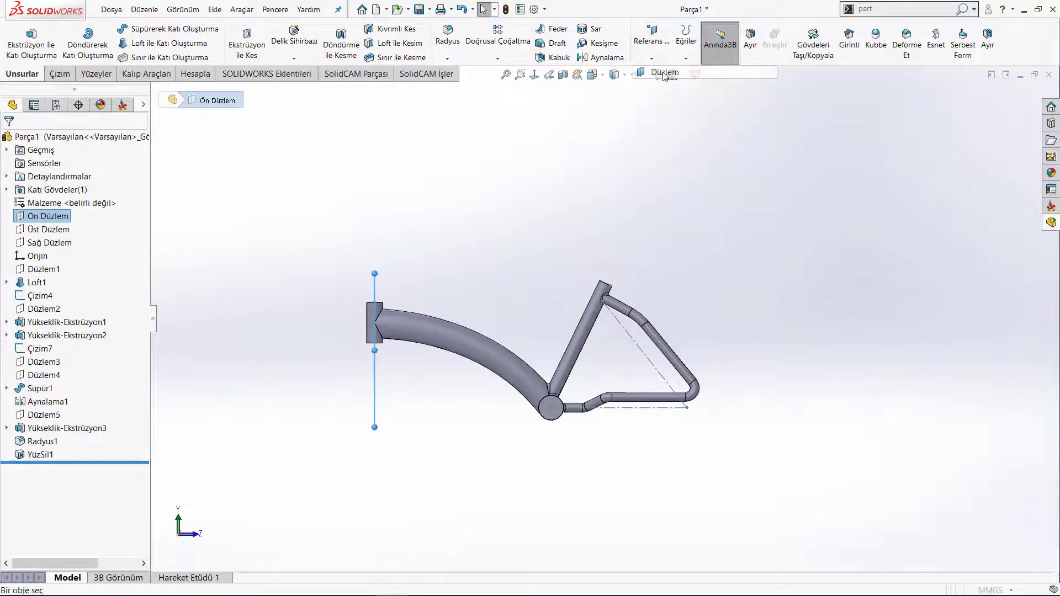
scroll(603, 294, down, 5)
click(601, 284)
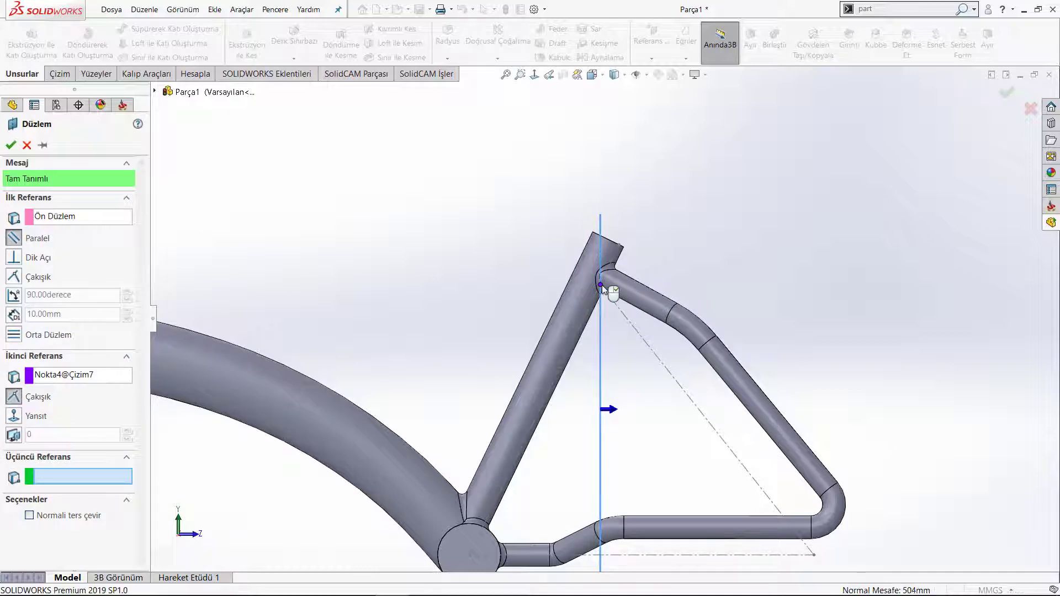
right_click(602, 285)
mouse_move(545, 221)
middle_down()
mouse_move(567, 238)
mouse_move(558, 217)
middle_up()
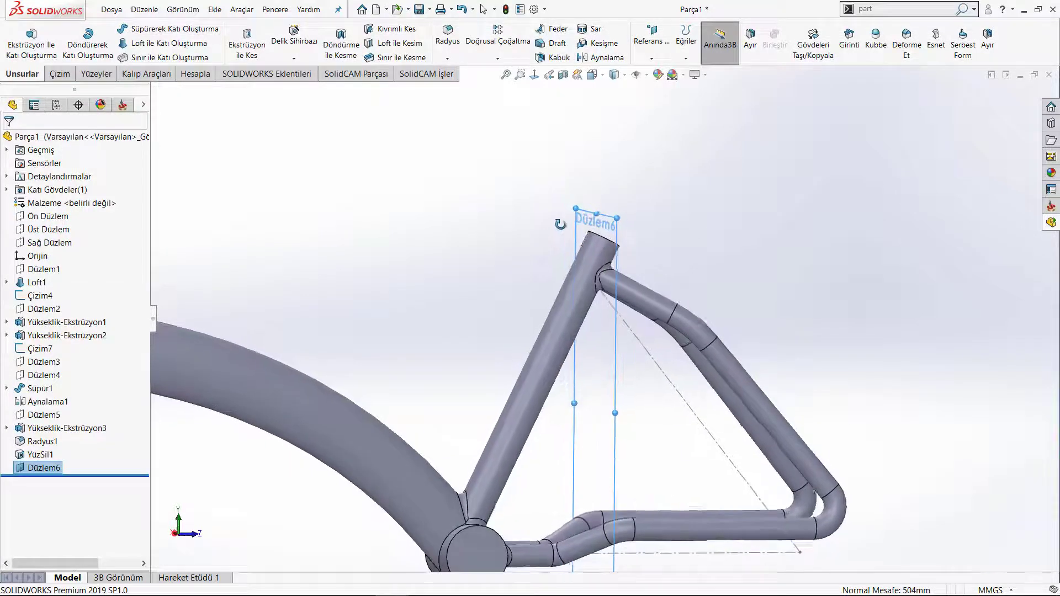
Create Düzlem7 offset 20 mm from Düzlem6 with the offset reversed.
click(655, 48)
click(666, 78)
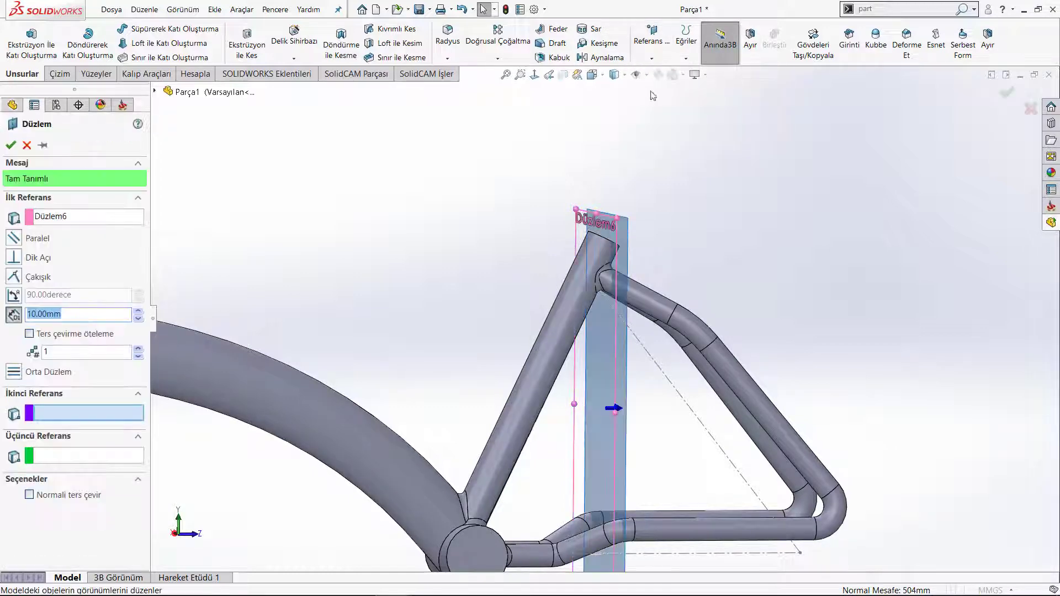
click(38, 338)
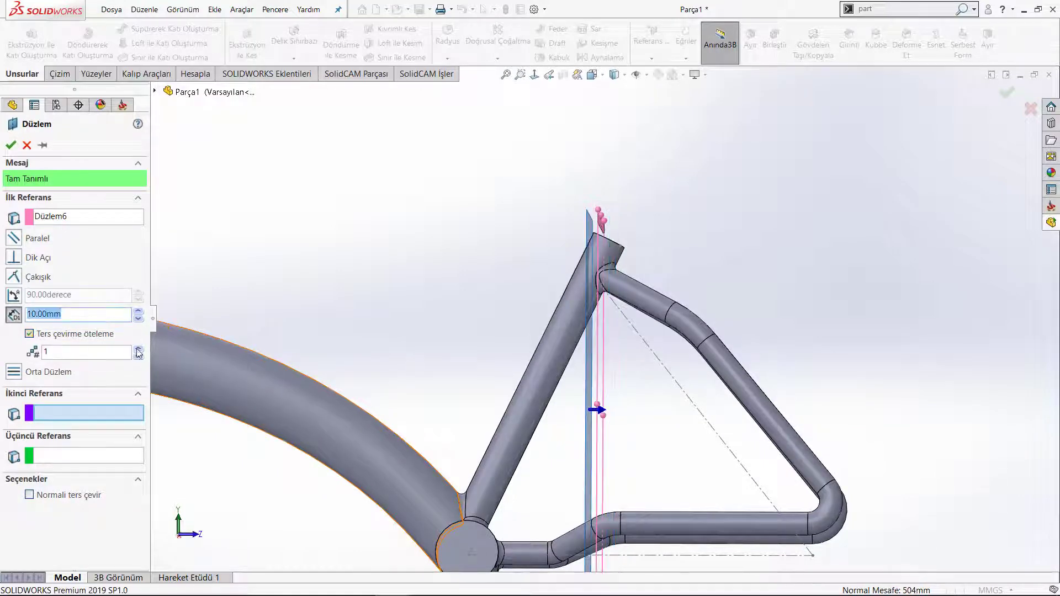
click(139, 312)
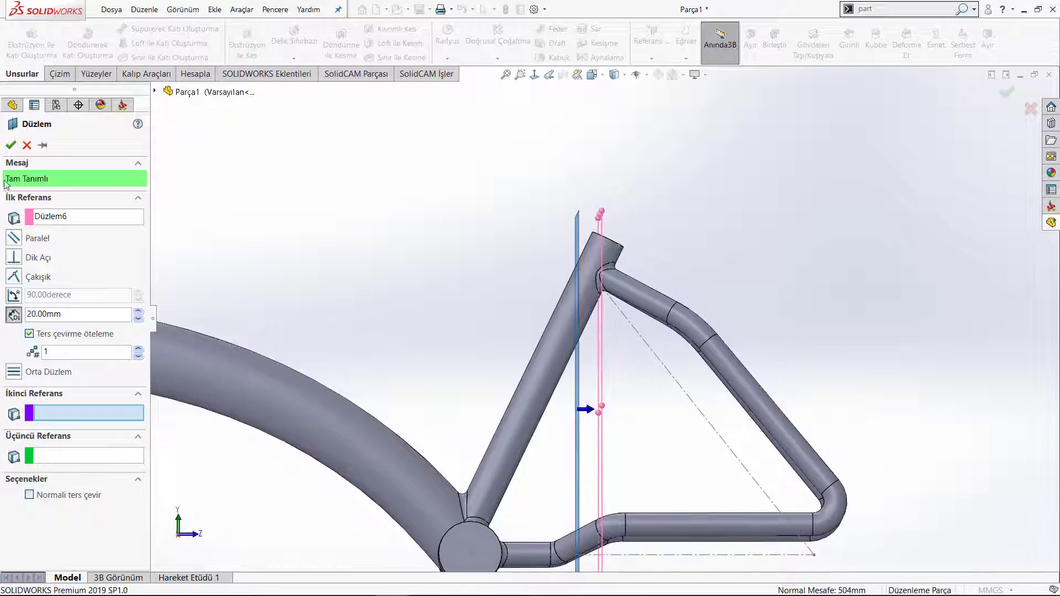
click(11, 145)
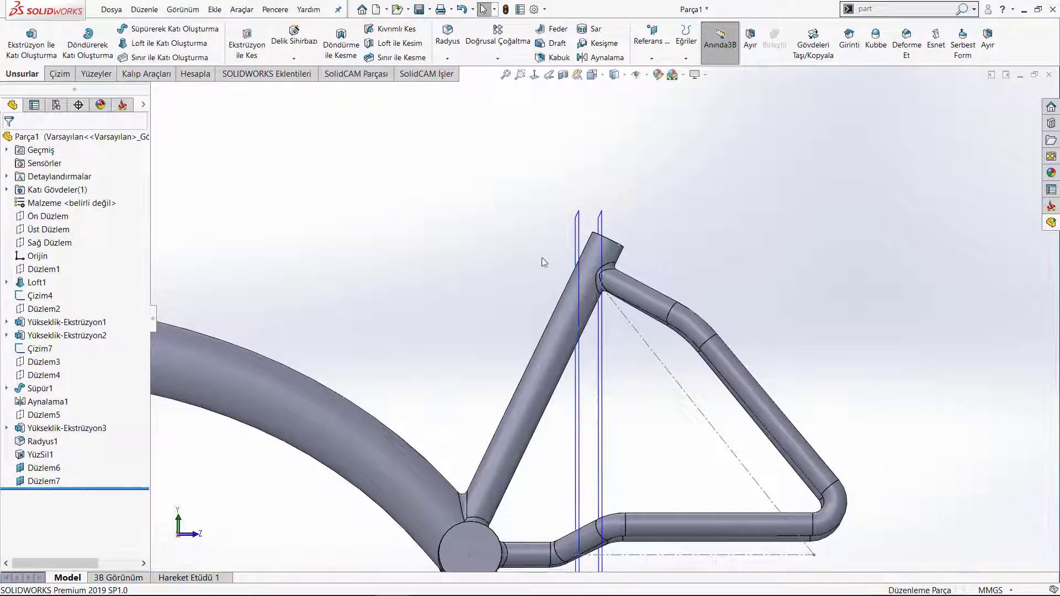
Hide the Düzlem6 plane and orbit to bring Düzlem7 into view.
middle_drag(618, 225, 616, 232)
click(612, 231)
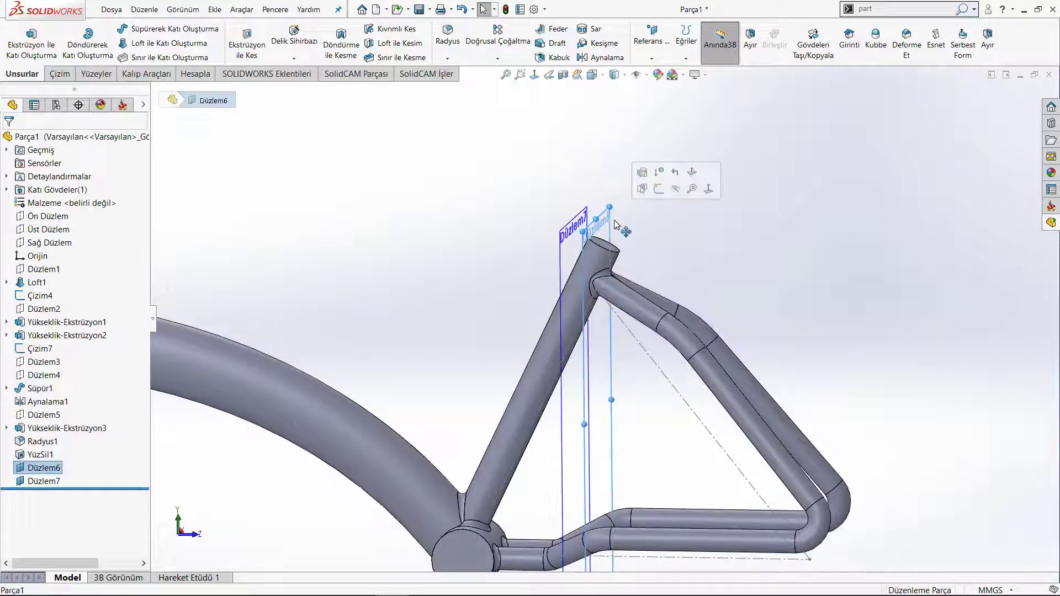
click(674, 189)
middle_drag(623, 257, 597, 223)
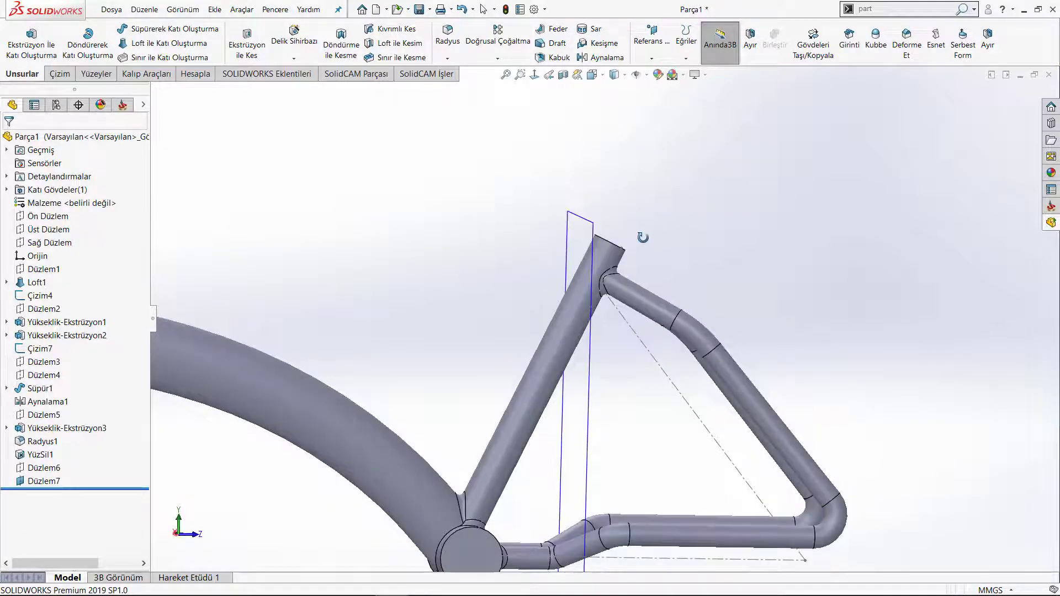
click(575, 240)
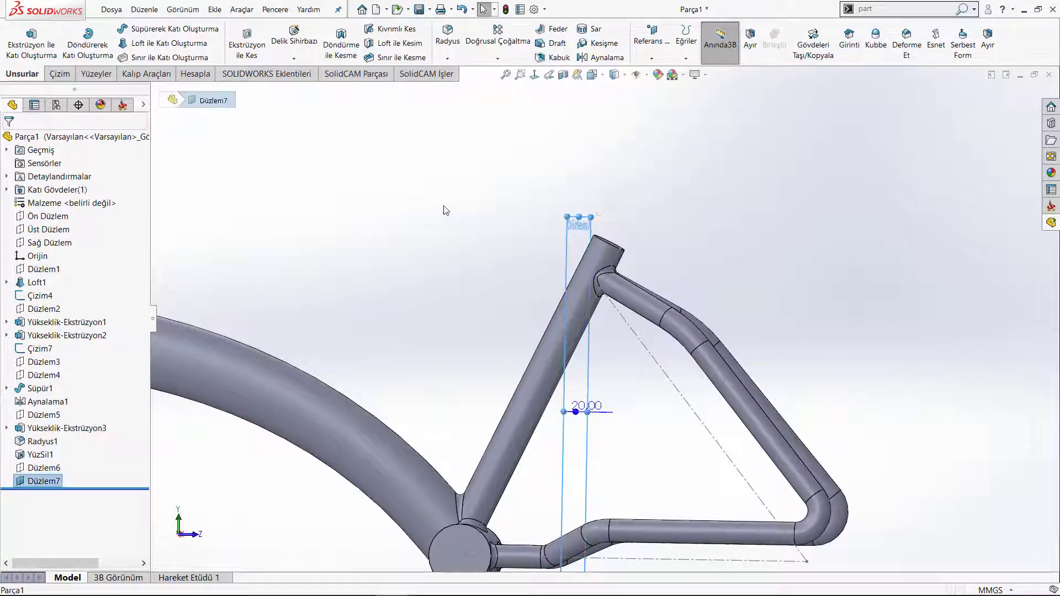
click(486, 292)
Edit Düzlem7 so it is offset 30 mm from Düzlem6.
scroll(514, 271, up, 3)
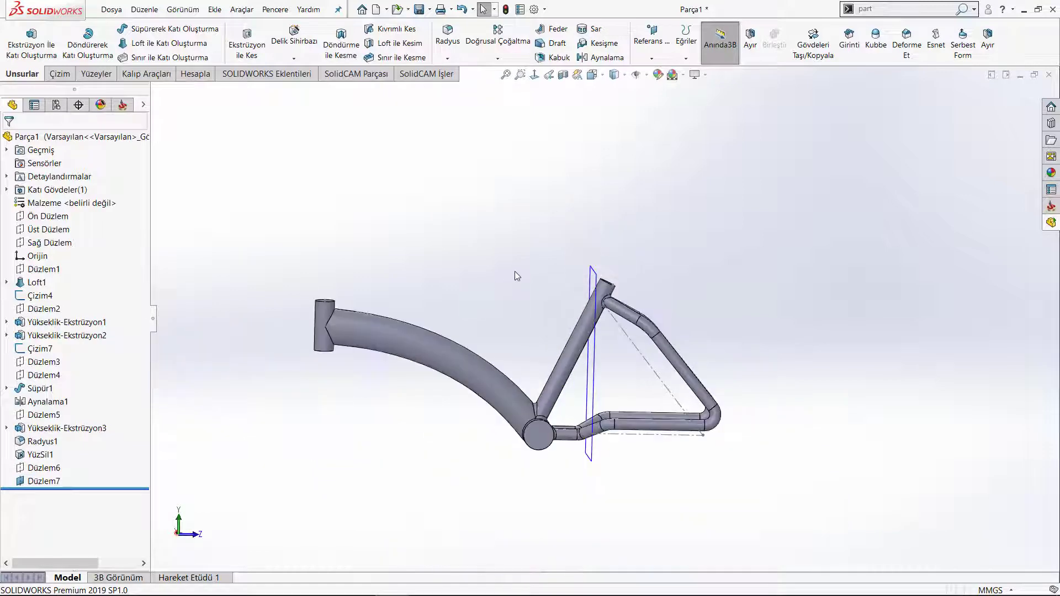
key(f)
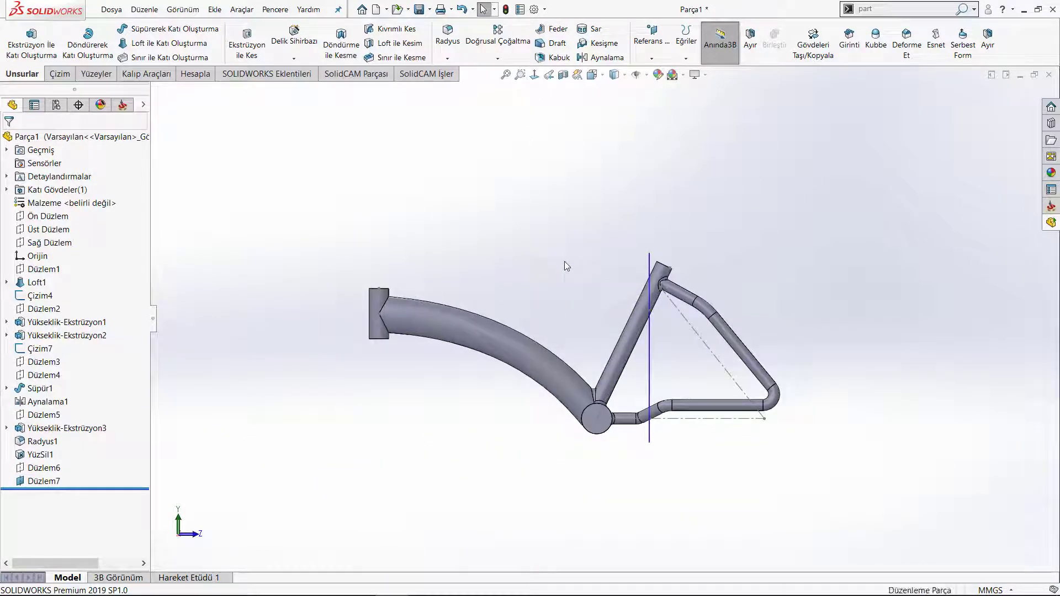
click(51, 486)
click(59, 451)
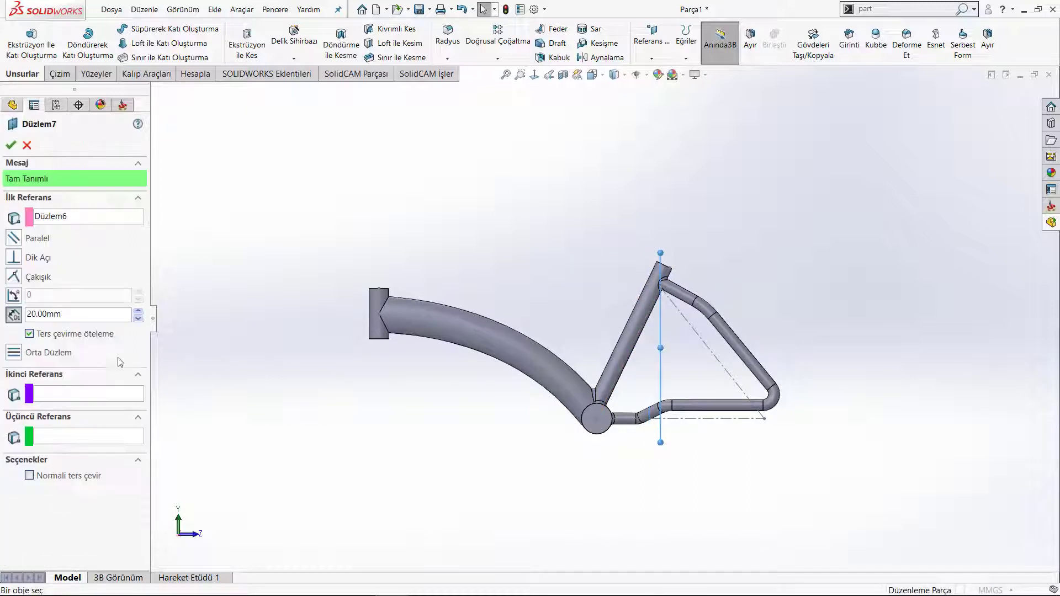
click(138, 311)
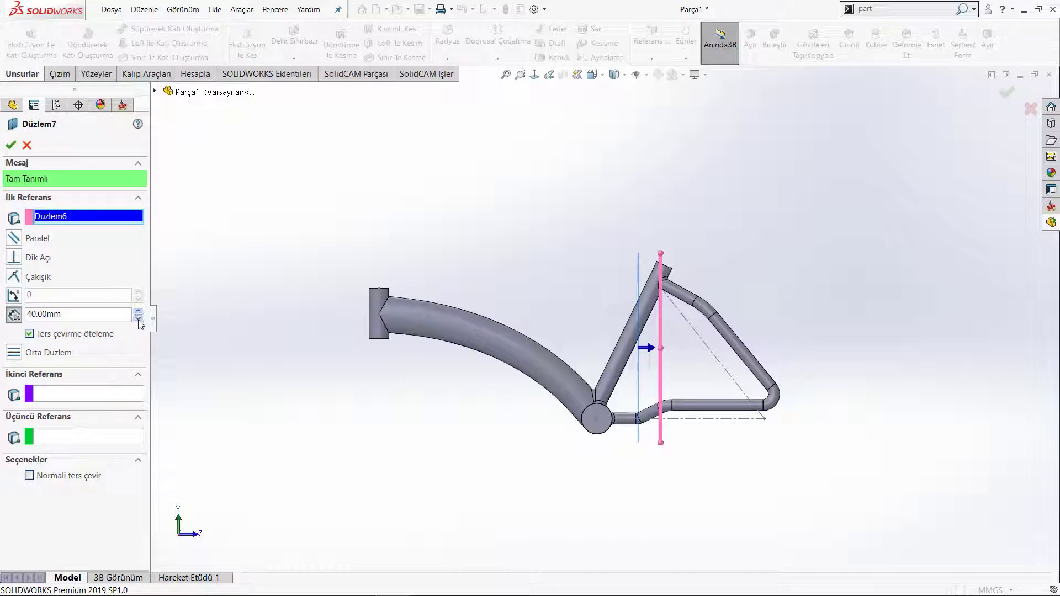
click(139, 319)
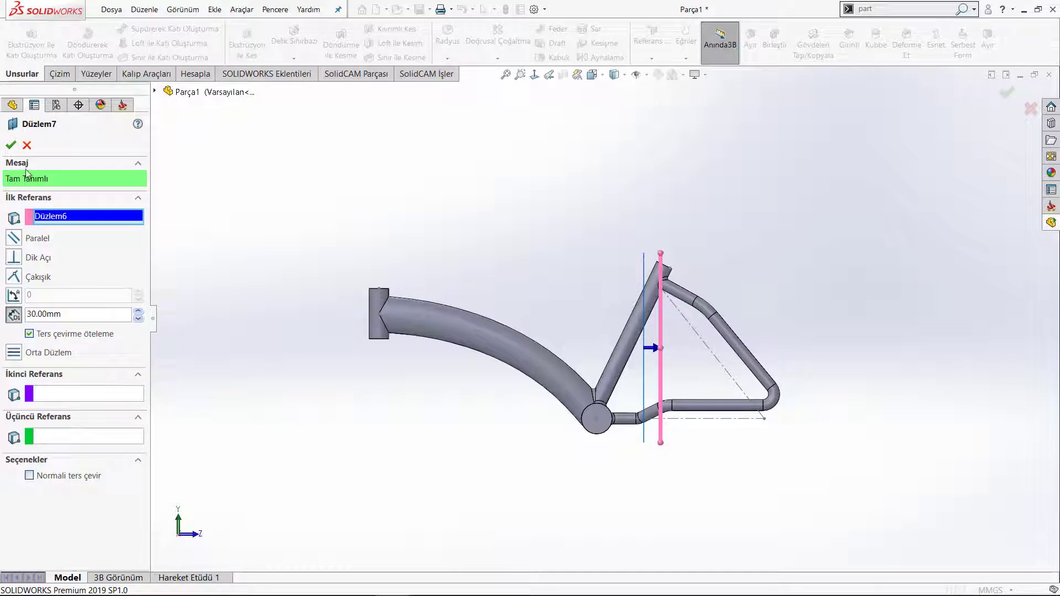
click(12, 145)
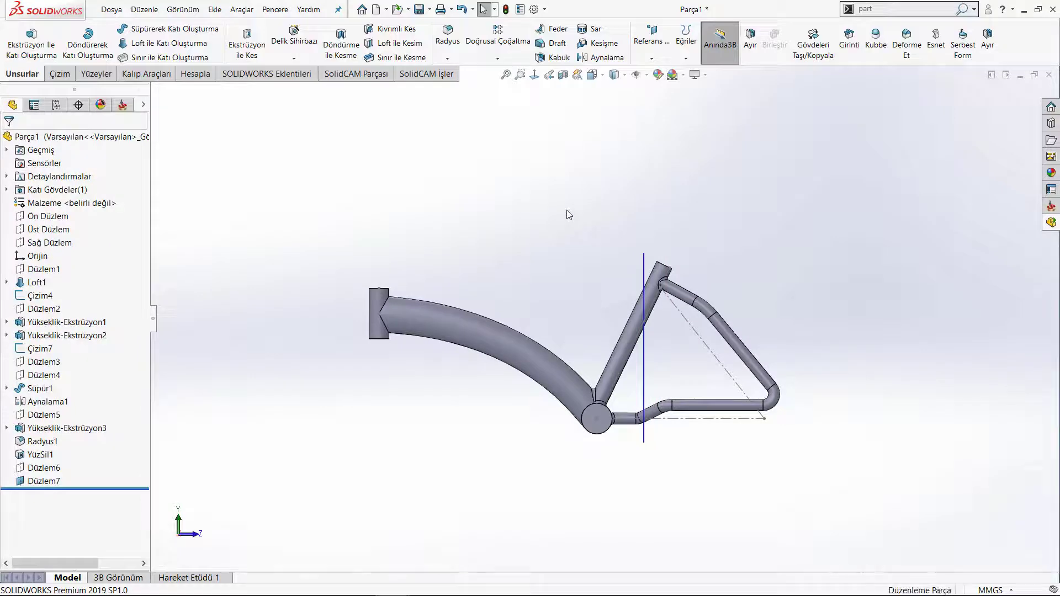
Sketch a circle on the seat tube in a new sketch on Düzlem7.
mouse_move(528, 238)
middle_down()
mouse_move(579, 239)
mouse_move(610, 266)
mouse_move(591, 276)
middle_up()
click(627, 271)
click(637, 239)
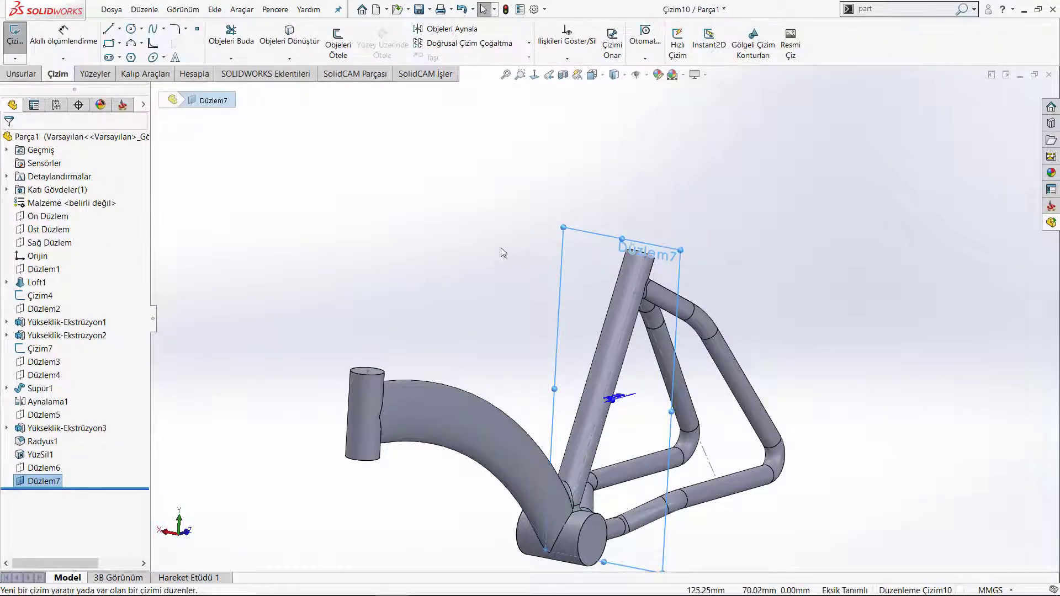
key(c)
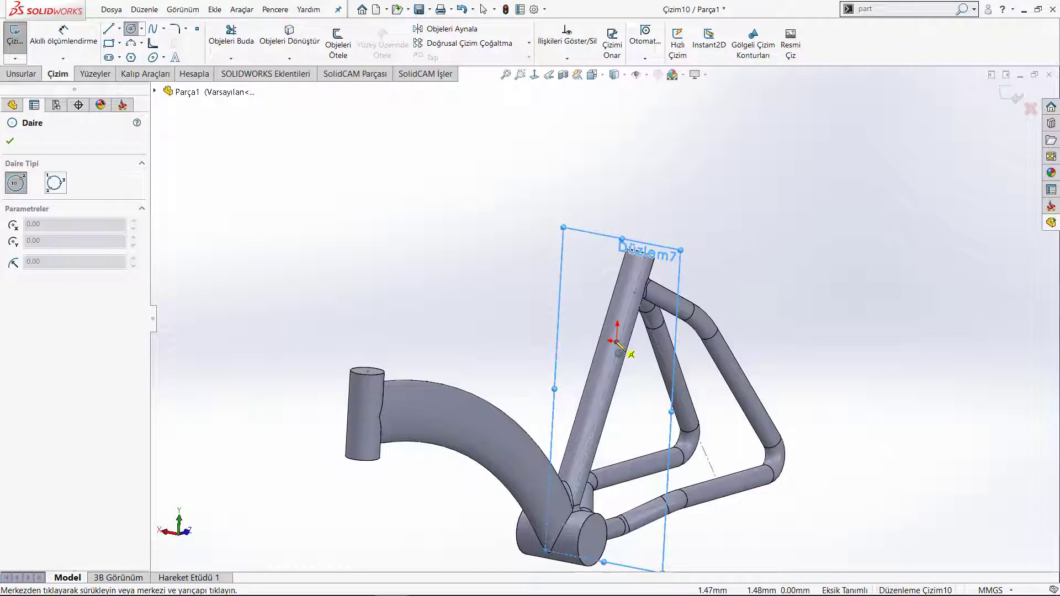
click(616, 343)
click(624, 363)
Dimension the circle to a 30 mm diameter and orbit to check it.
key(d)
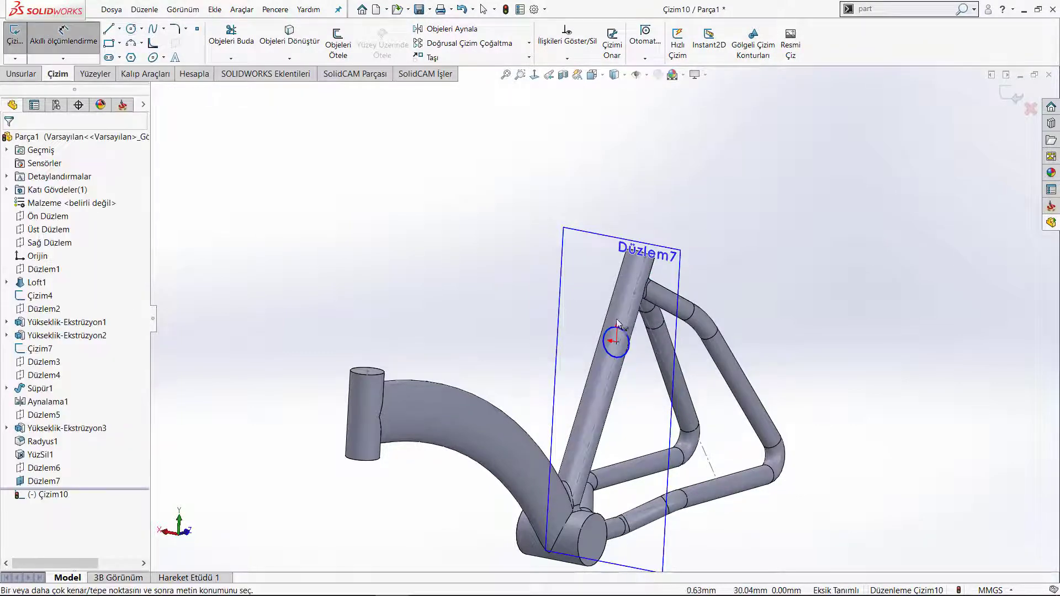
click(616, 334)
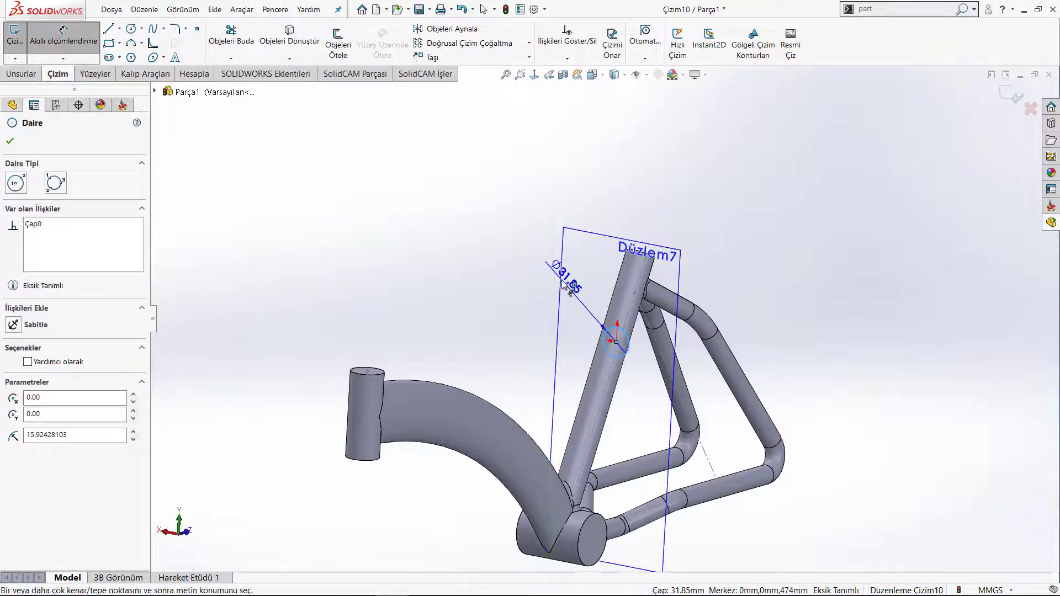
click(552, 264)
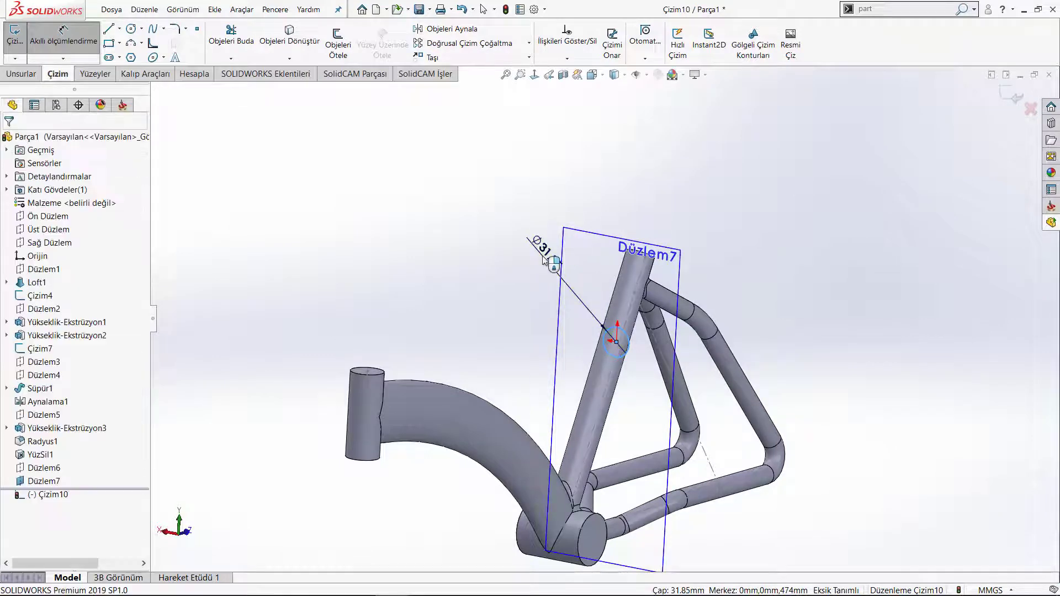
text(30)
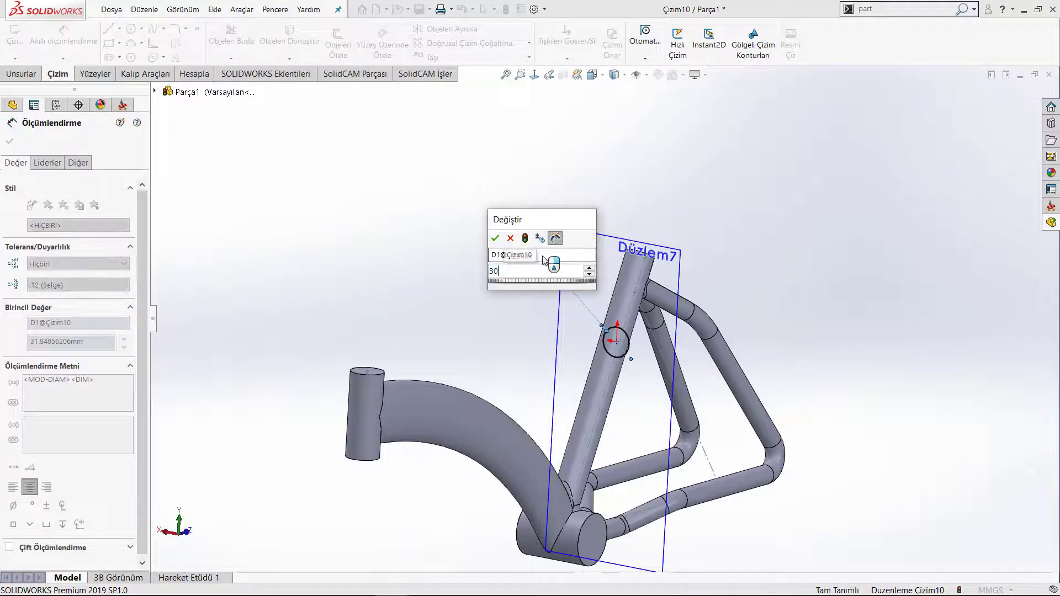
key(Return)
key(Escape)
mouse_move(456, 260)
middle_down()
mouse_move(475, 268)
mouse_move(433, 272)
middle_up()
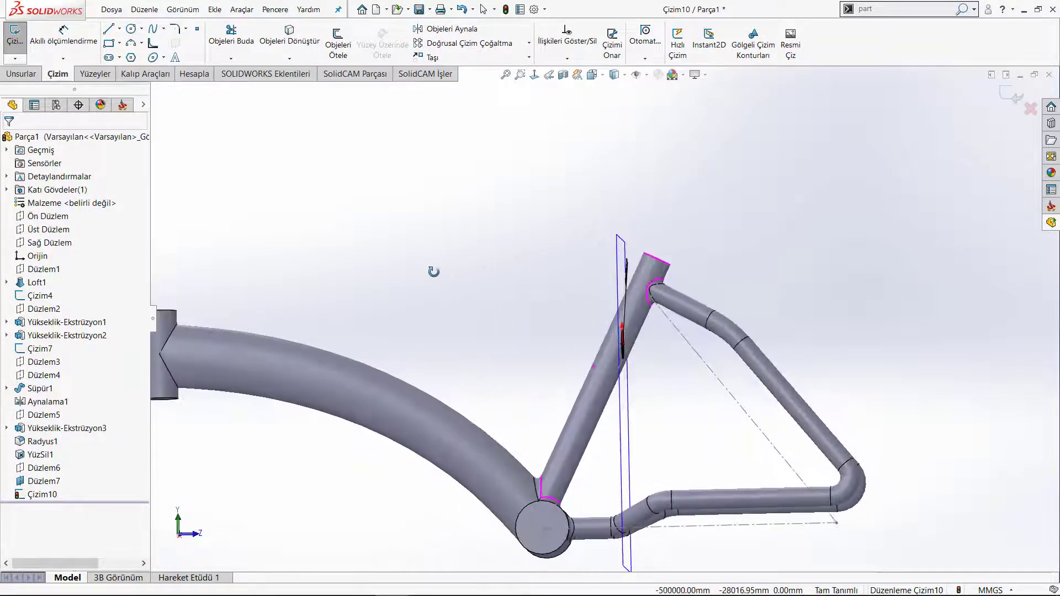
mouse_move(641, 235)
middle_down()
mouse_move(687, 267)
mouse_move(639, 267)
middle_up()
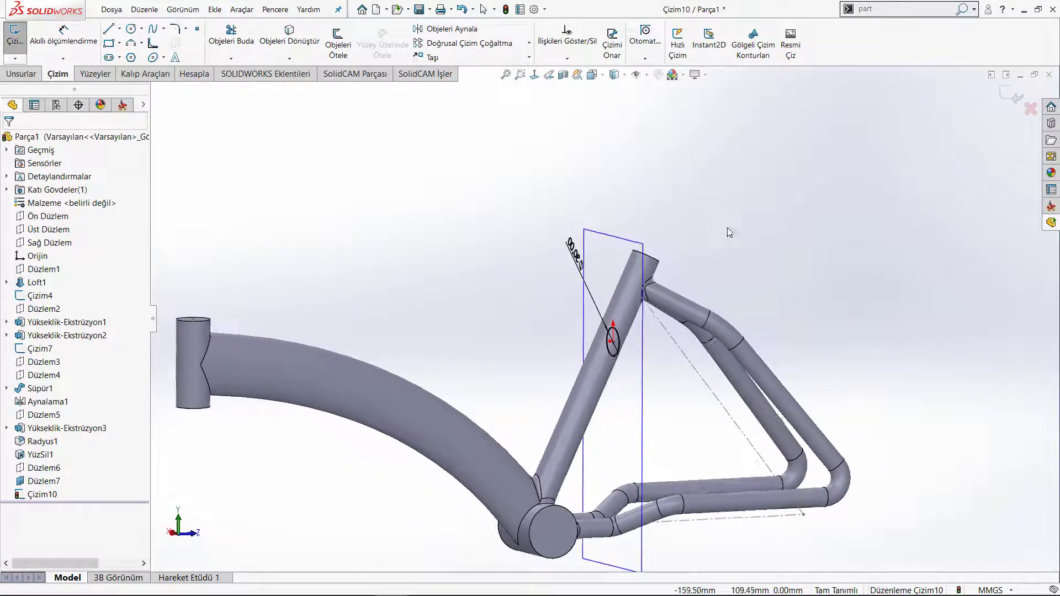
key(Escape)
Close sketch Çizim10, hide Düzlem7, fit the frame, and select Sağ Düzlem.
key(ctrl+b)
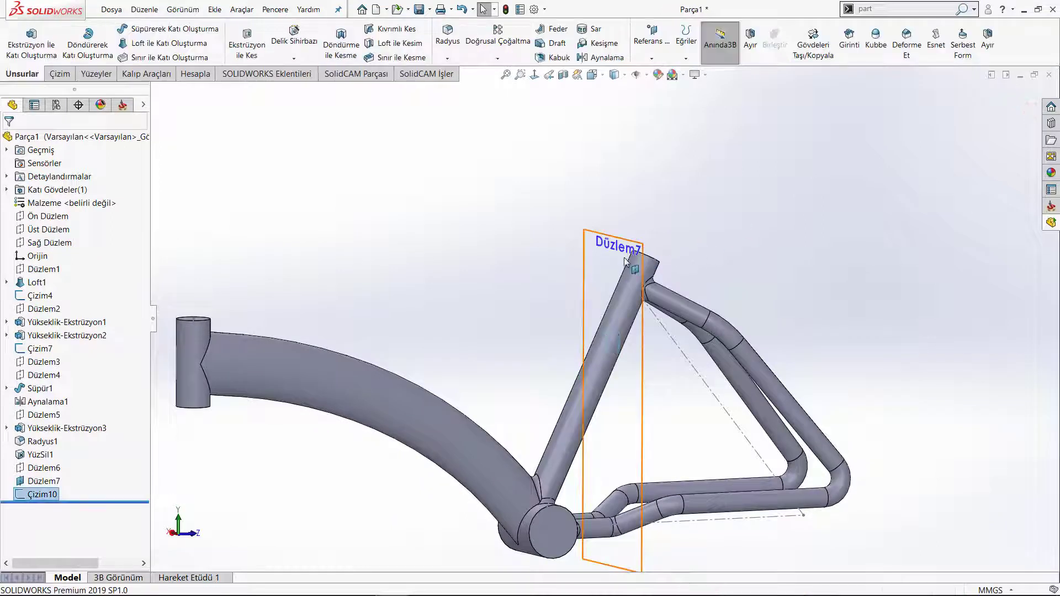
click(618, 252)
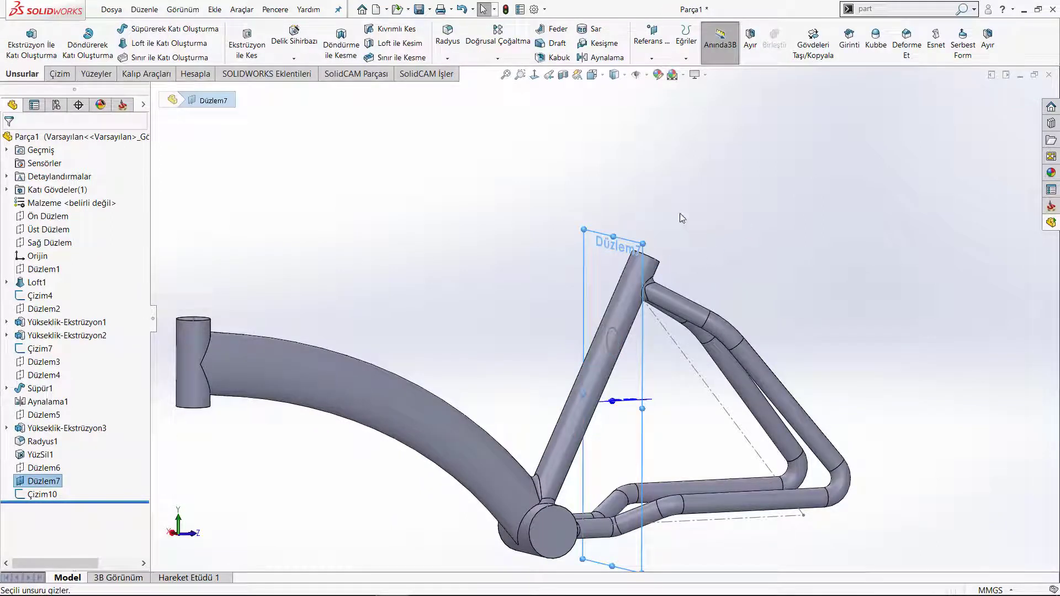
click(680, 217)
key(z)
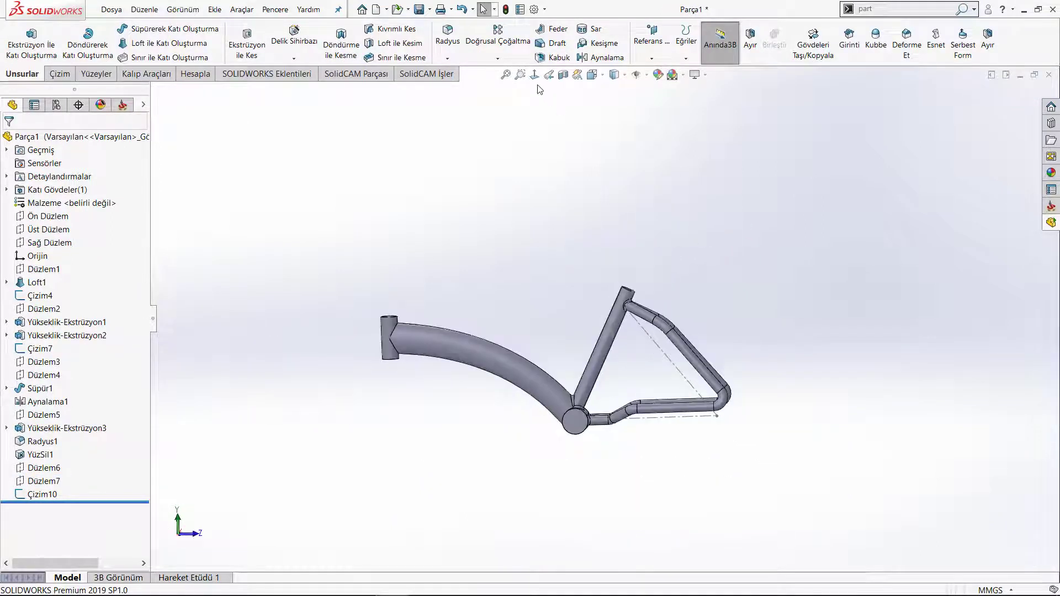
scroll(571, 260, down, 2)
scroll(574, 308, down, 1)
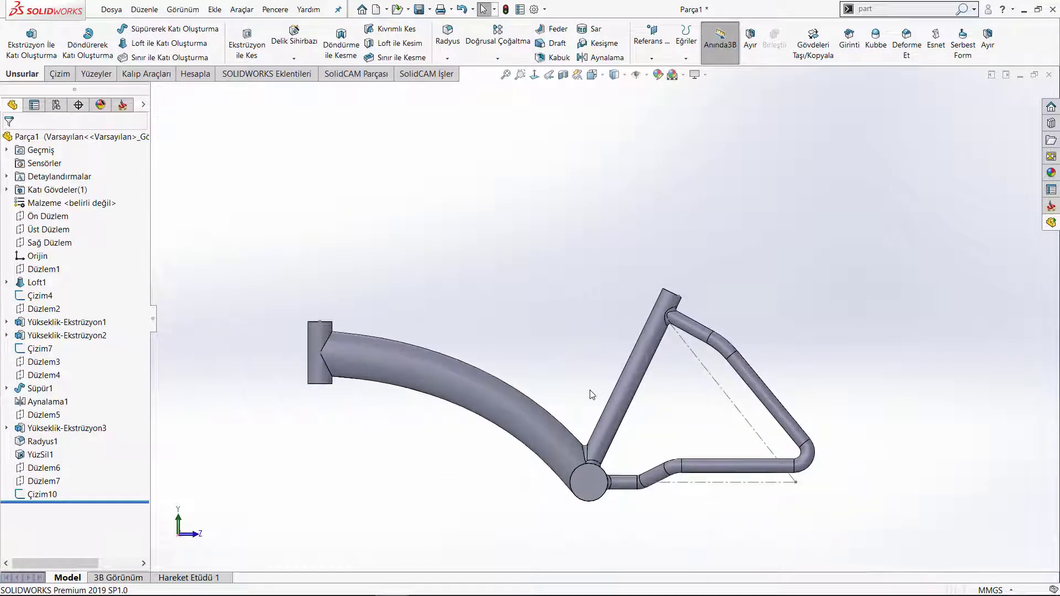
click(55, 243)
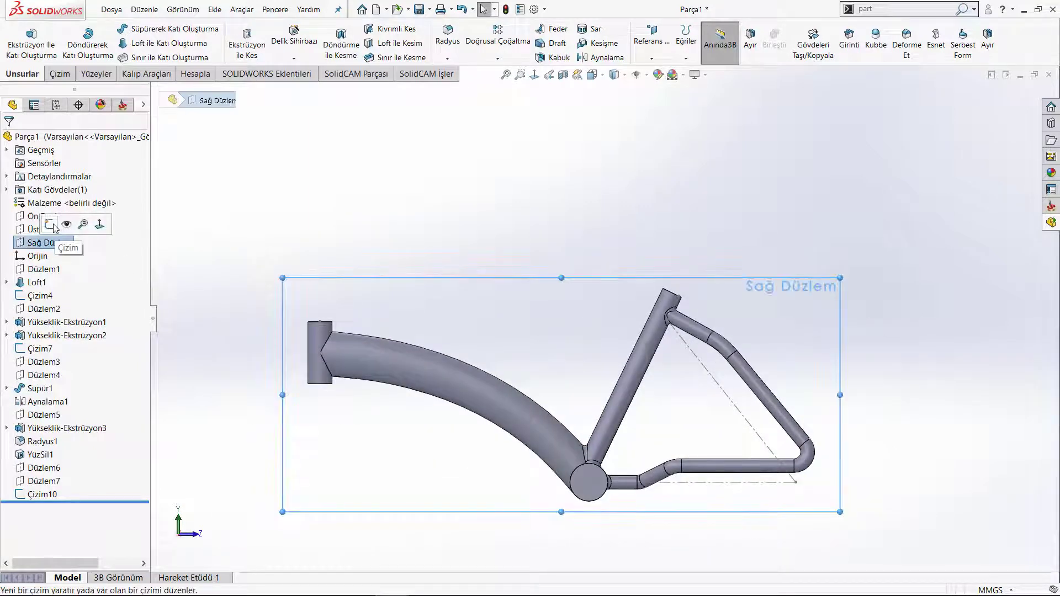
Draw an arc on Sağ Düzlem from the seat tube to the curved main tube.
click(57, 228)
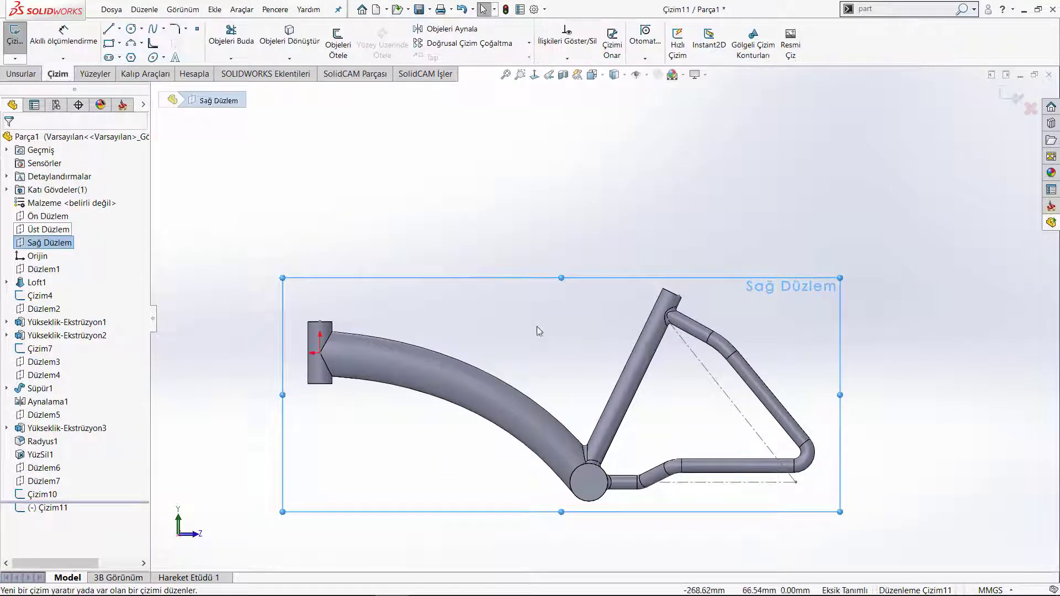
click(133, 42)
scroll(530, 472, down, 2)
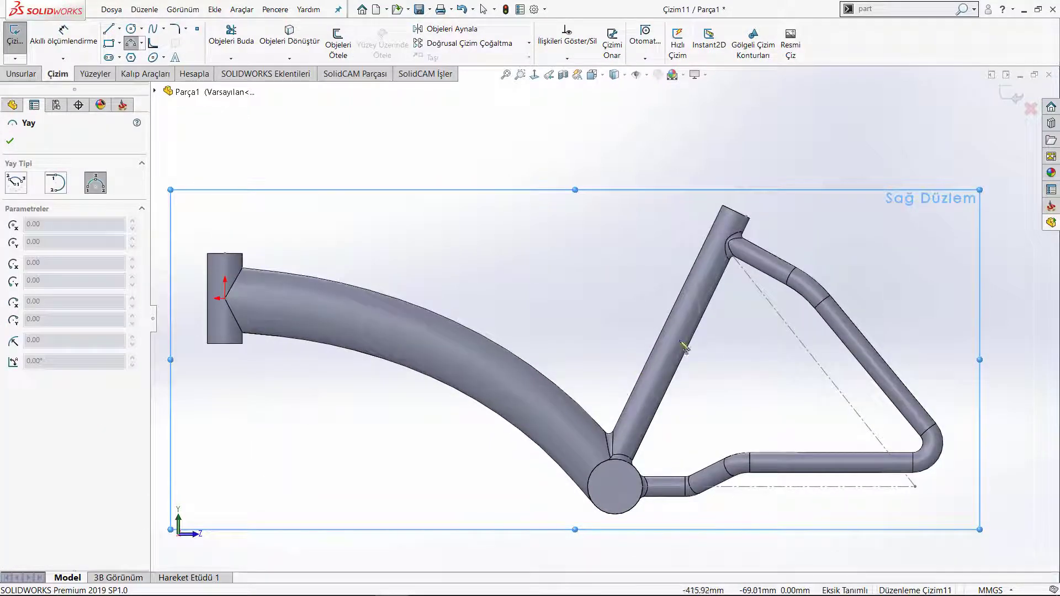
click(699, 298)
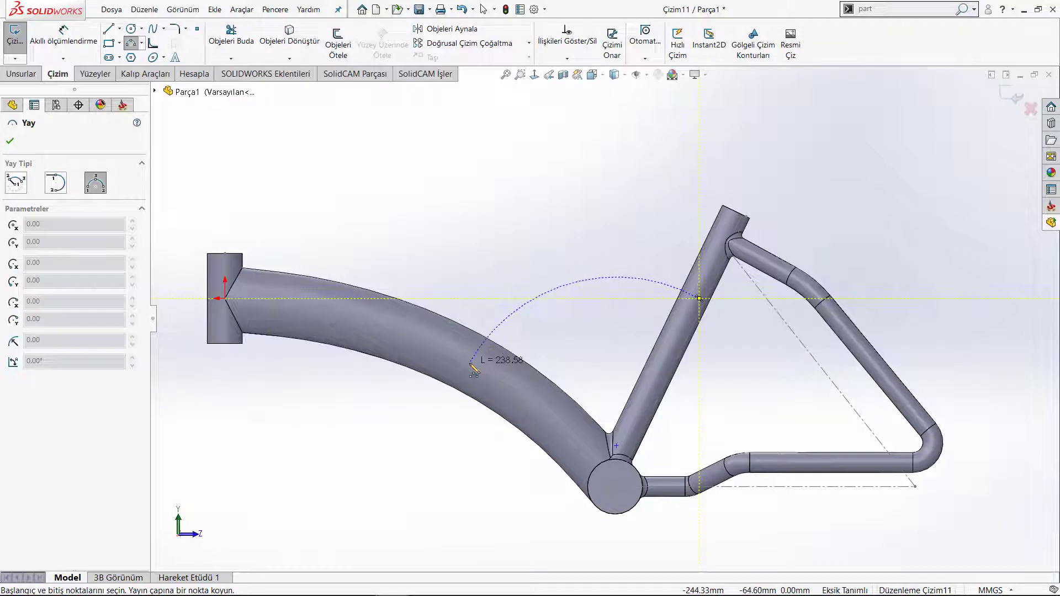
click(578, 309)
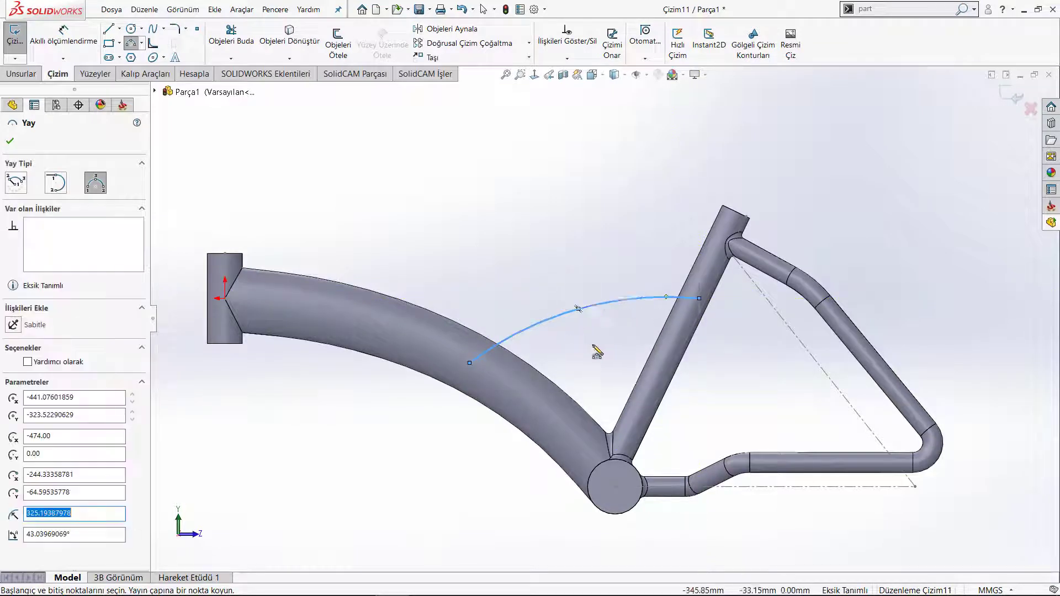
key(Escape)
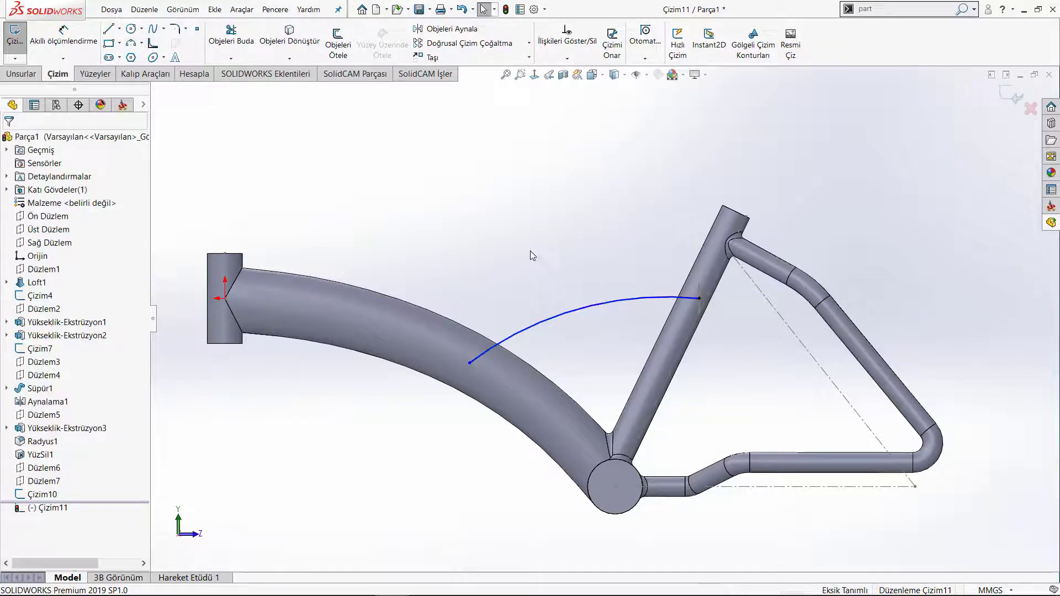
Adjust the arc's lower endpoint and curvature, then close sketch Çizim11.
scroll(601, 270, up, 1)
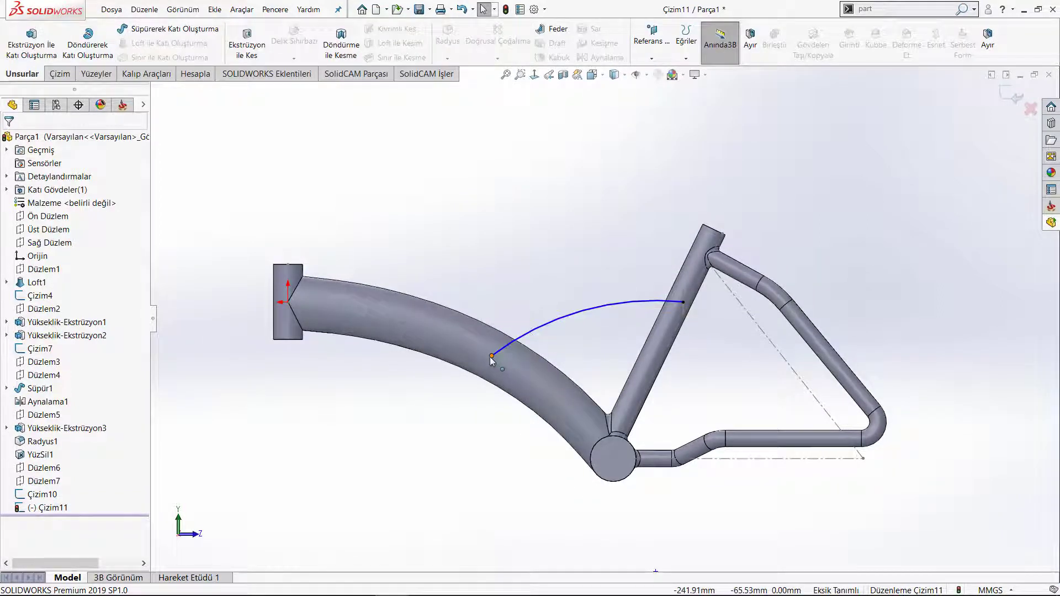
drag(491, 356, 472, 346)
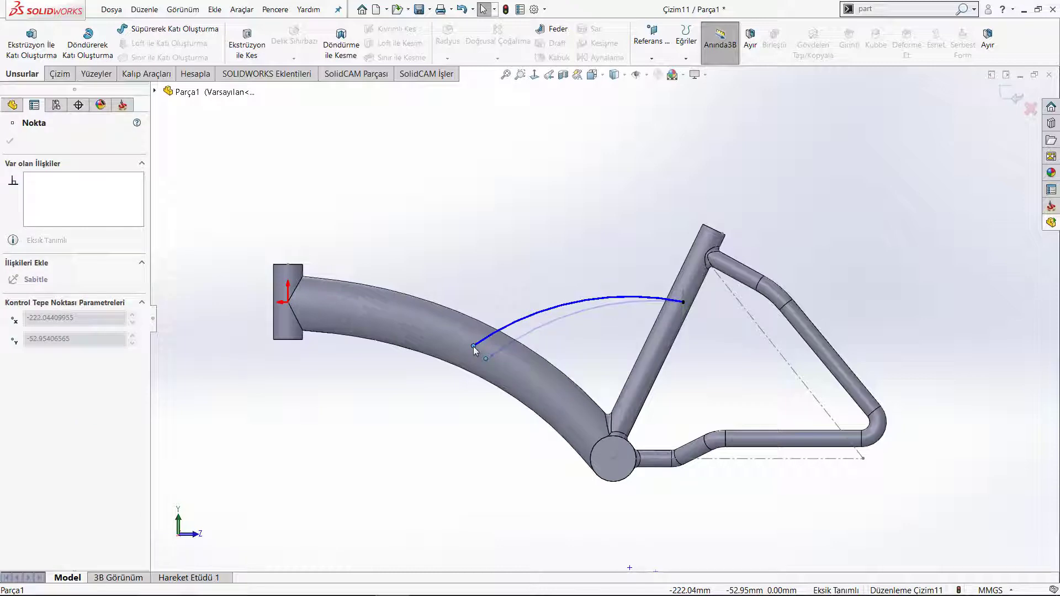
click(580, 292)
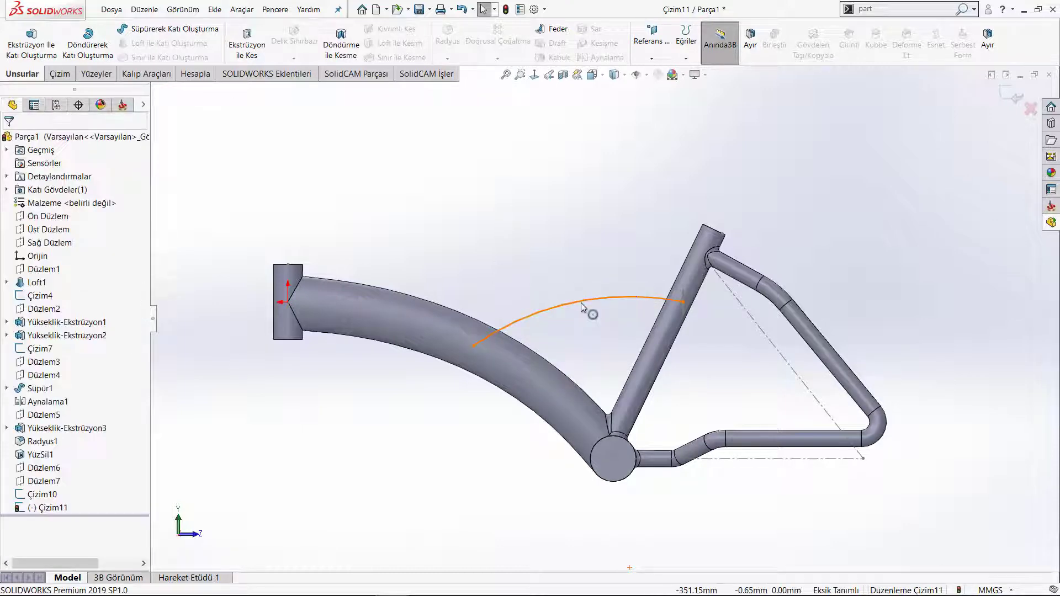
drag(580, 302, 572, 305)
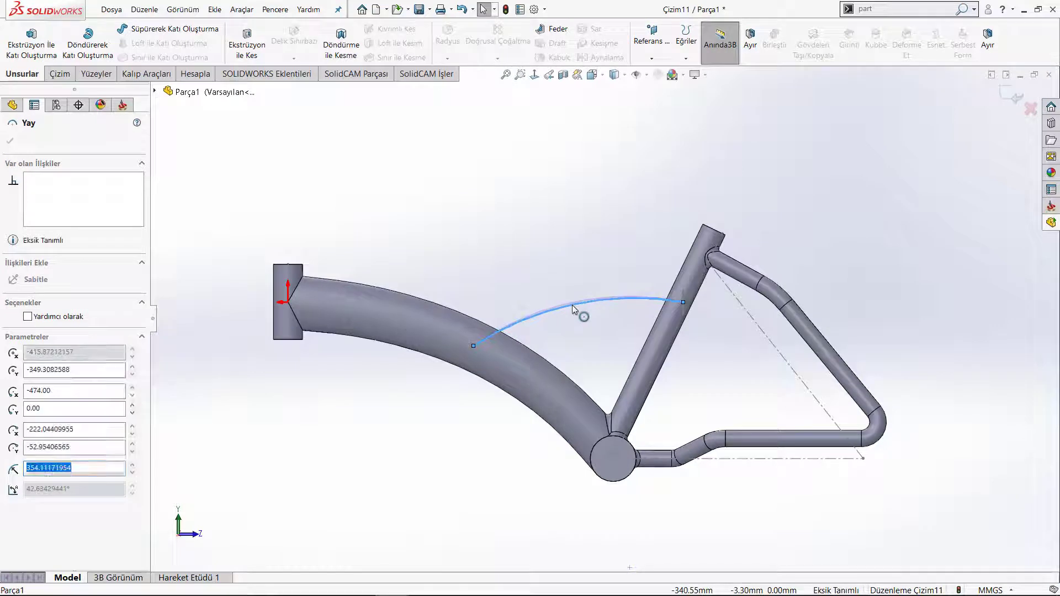
key(Escape)
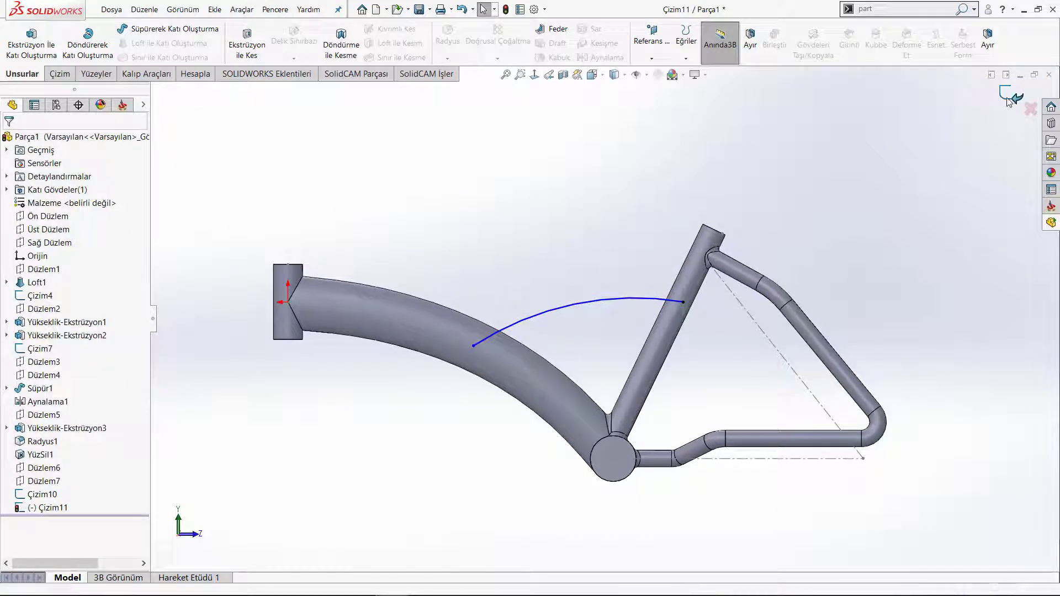
key(ctrl+b)
middle_drag(565, 220, 413, 176)
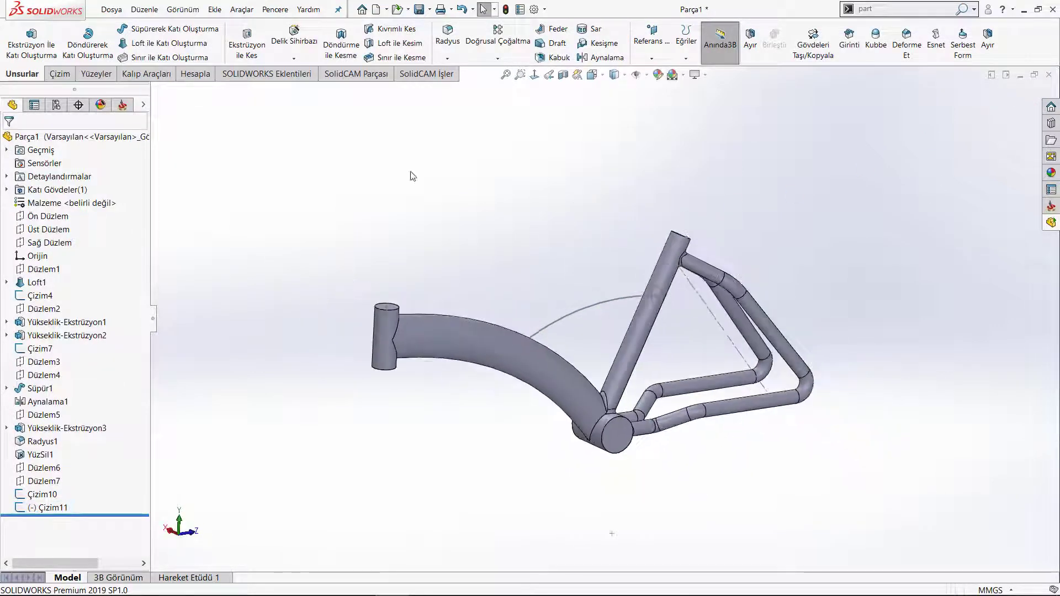
Sweep the Çizim10 circle along the Çizim11 arc to create tube Süpür2.
click(163, 32)
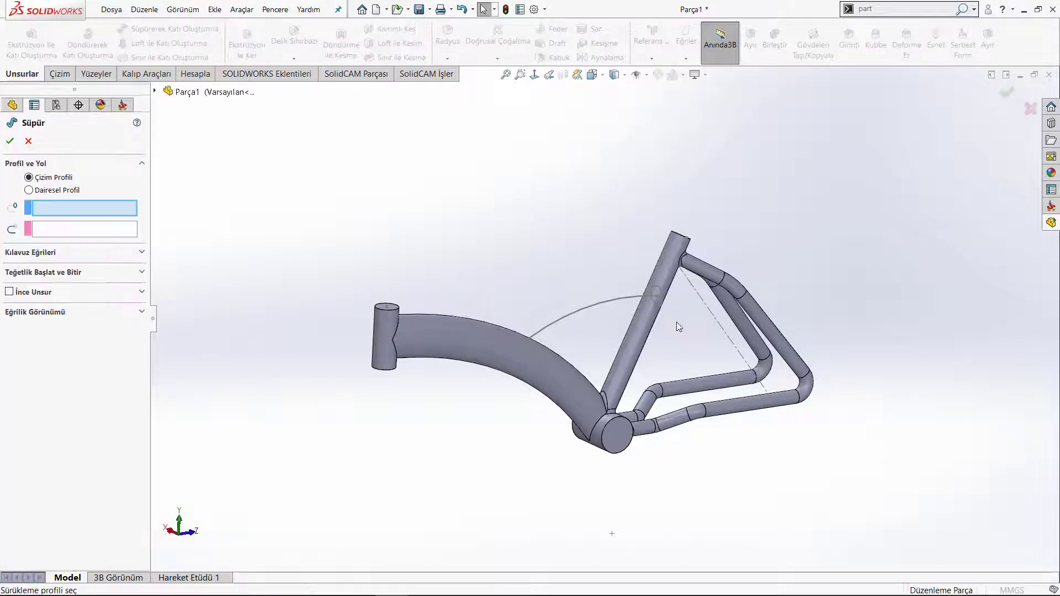
scroll(616, 262, down, 5)
click(606, 234)
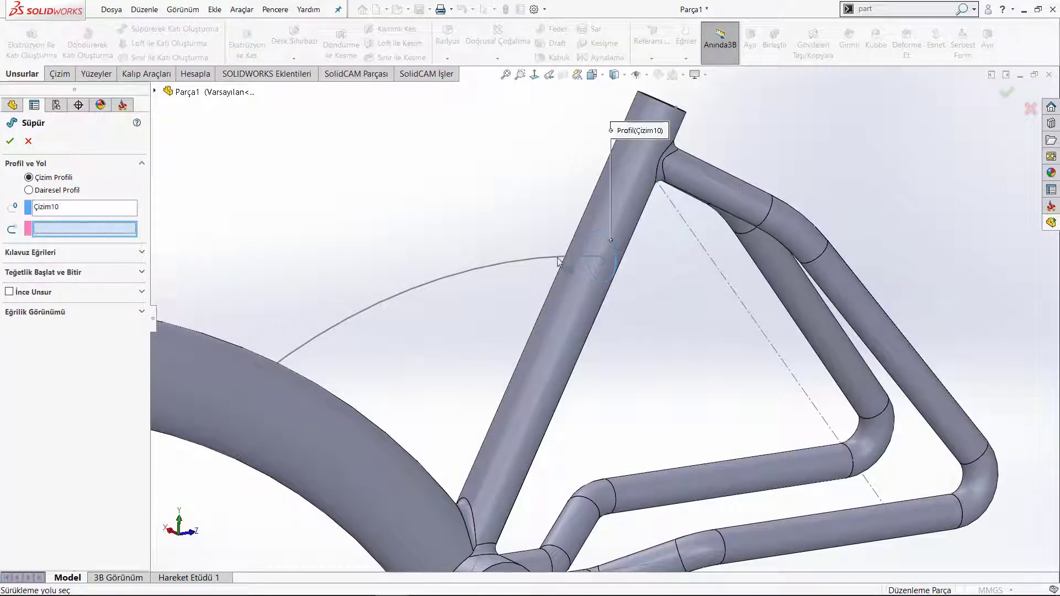
click(500, 266)
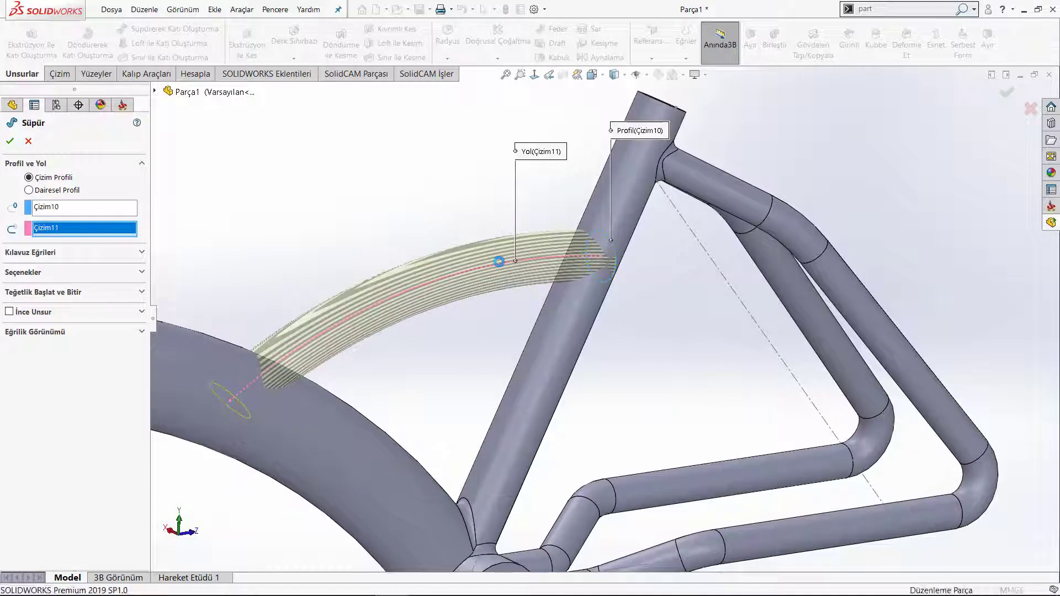
right_click(499, 262)
Orbit and zoom to inspect the new tube's junction with the seat tube.
scroll(433, 298, up, 5)
middle_drag(433, 298, 560, 312)
scroll(678, 299, down, 6)
middle_drag(677, 300, 670, 285)
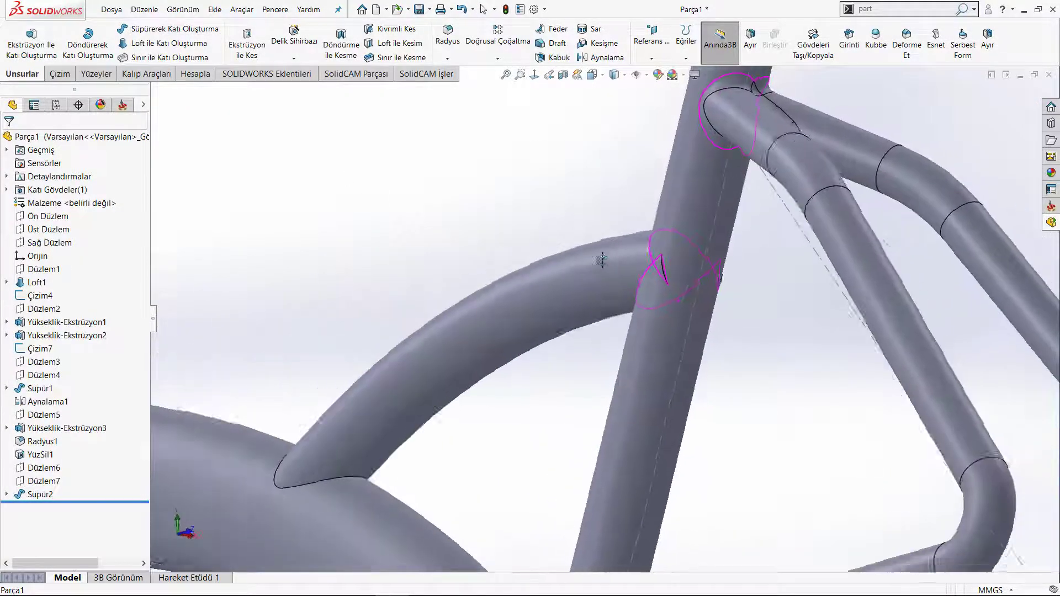
scroll(634, 274, down, 4)
scroll(617, 269, up, 3)
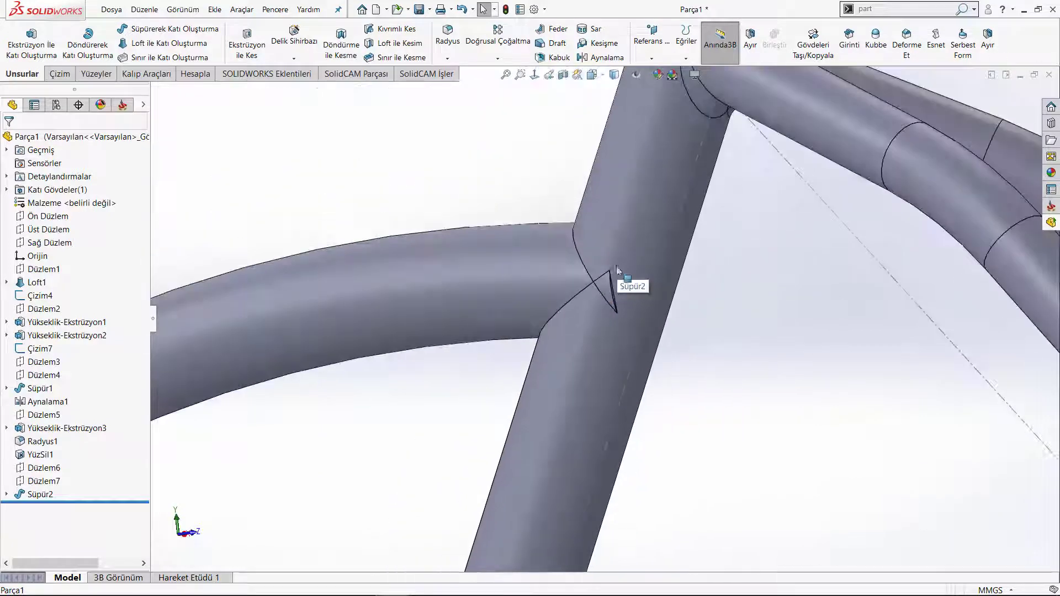
middle_drag(611, 298, 619, 323)
scroll(612, 315, up, 5)
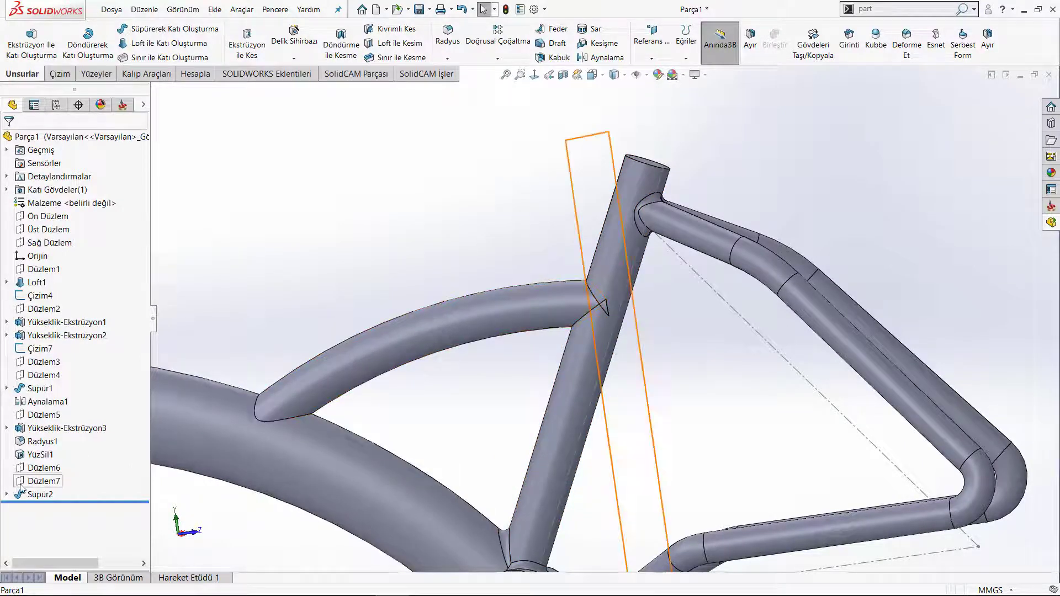
Expand Süpür2 to review its Çizim10 profile and Çizim11 path sketches.
click(6, 495)
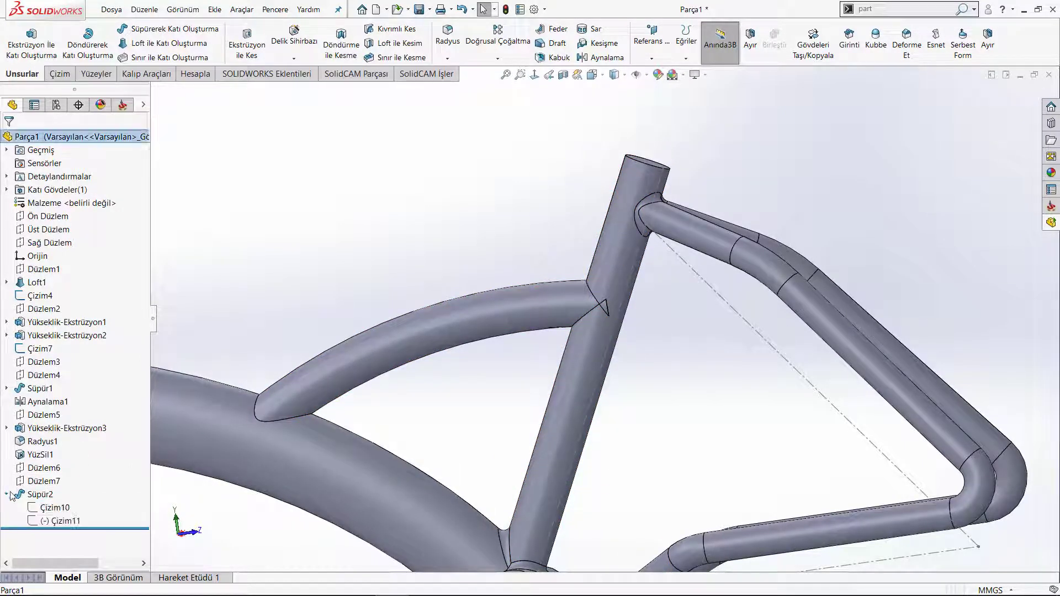
click(52, 509)
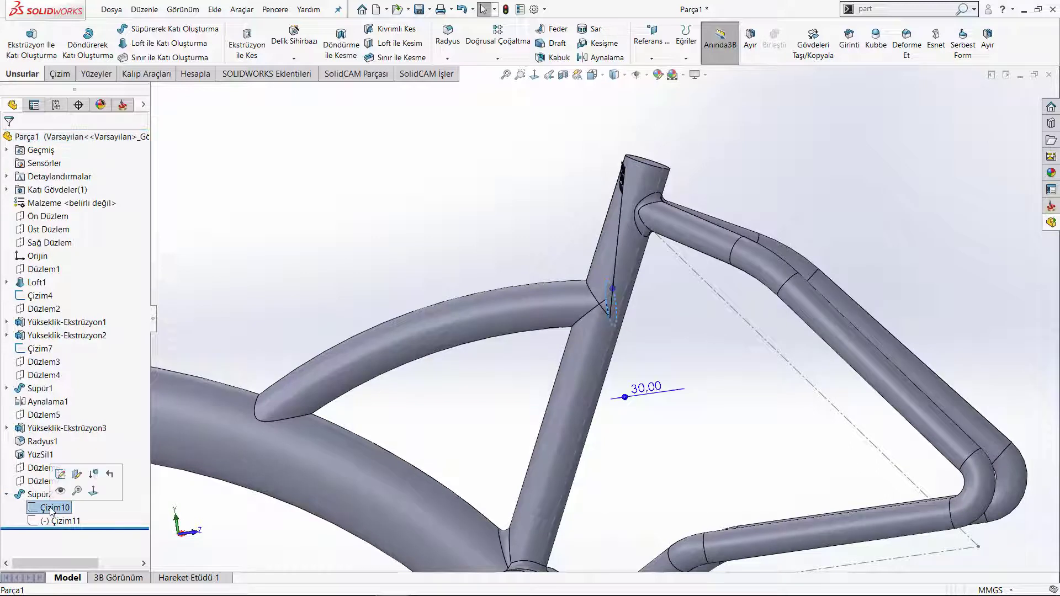
click(55, 522)
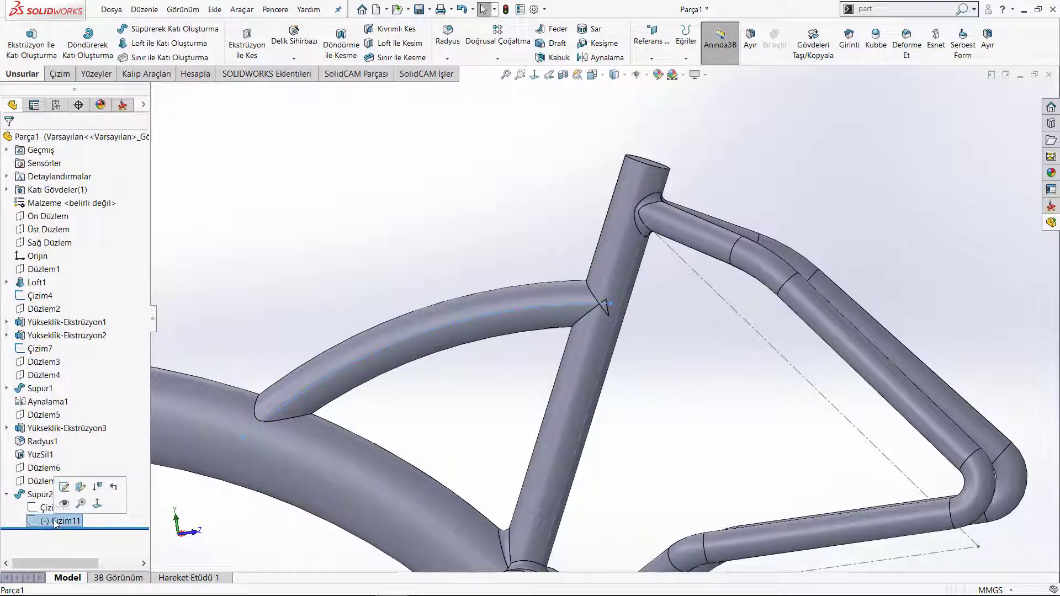
click(46, 513)
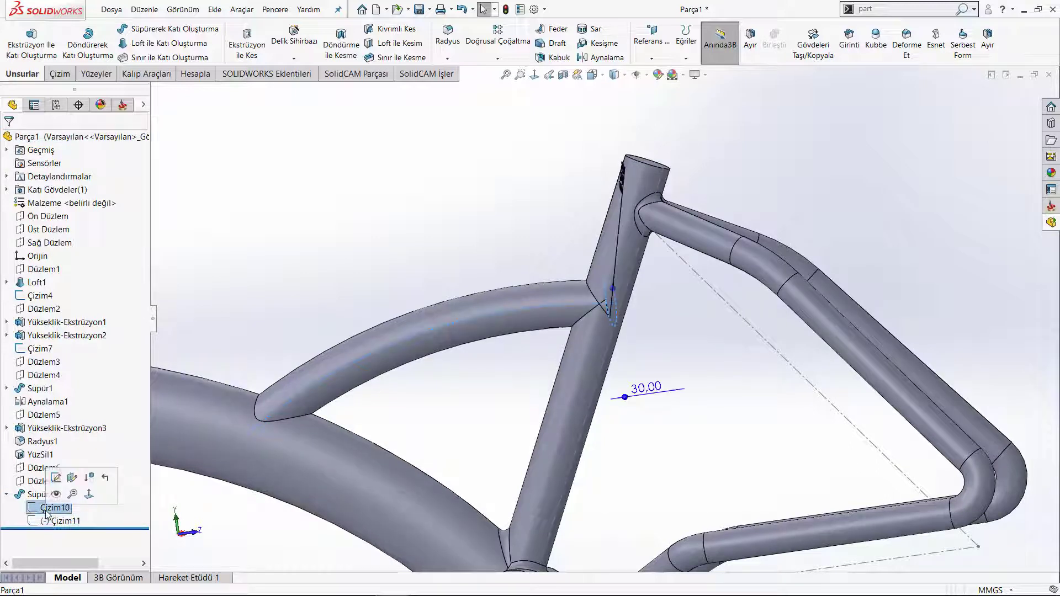
click(43, 481)
Deselect Düzlem7 and hide the Çizim7 sketch along the seat tube.
mouse_move(379, 414)
middle_down()
mouse_move(402, 433)
mouse_move(402, 372)
mouse_move(371, 324)
mouse_move(385, 413)
mouse_move(386, 397)
middle_up()
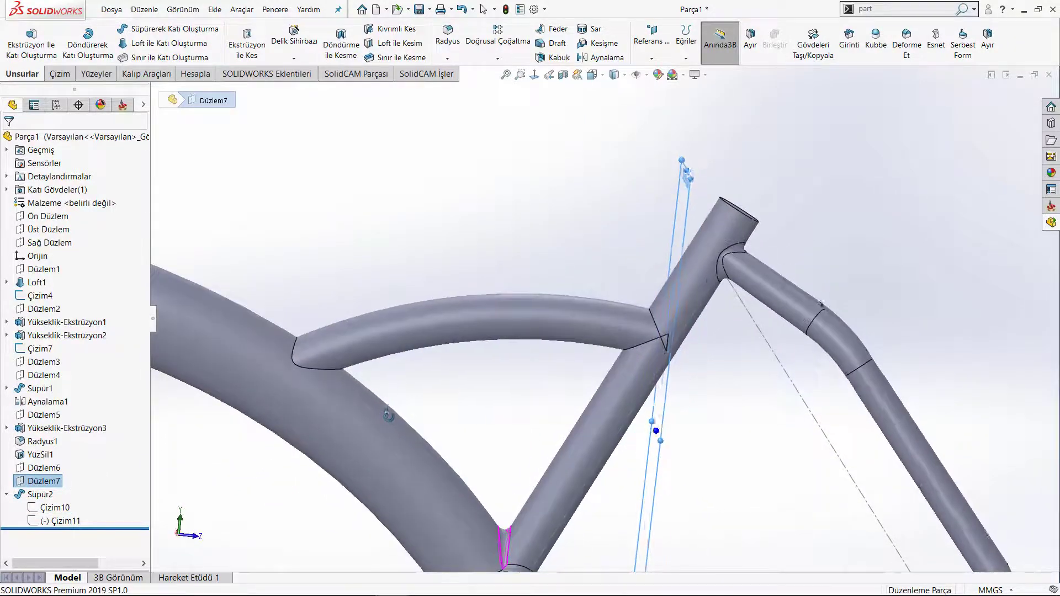
scroll(606, 366, up, 3)
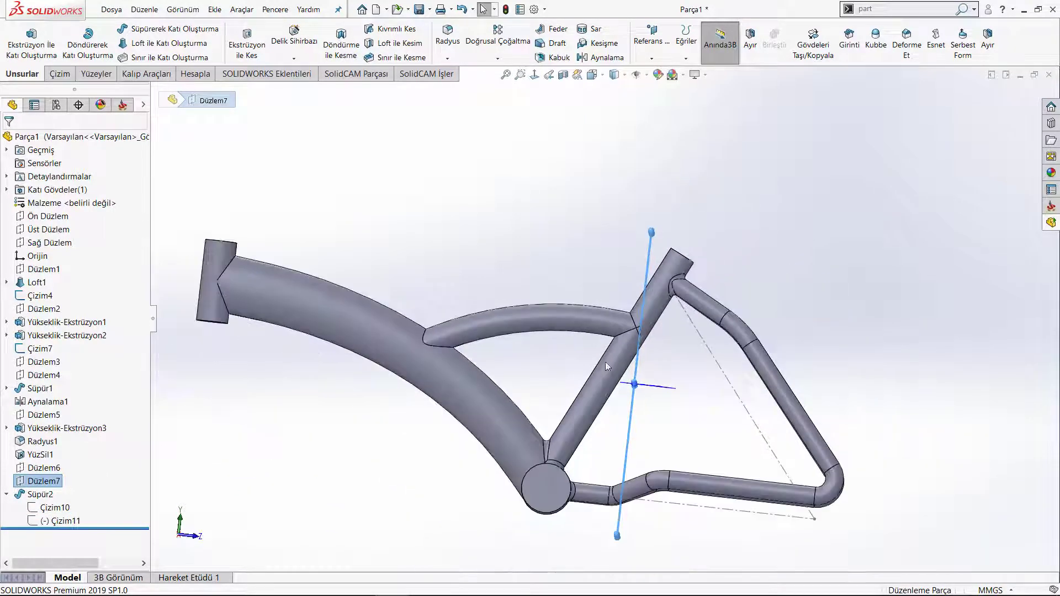
click(531, 243)
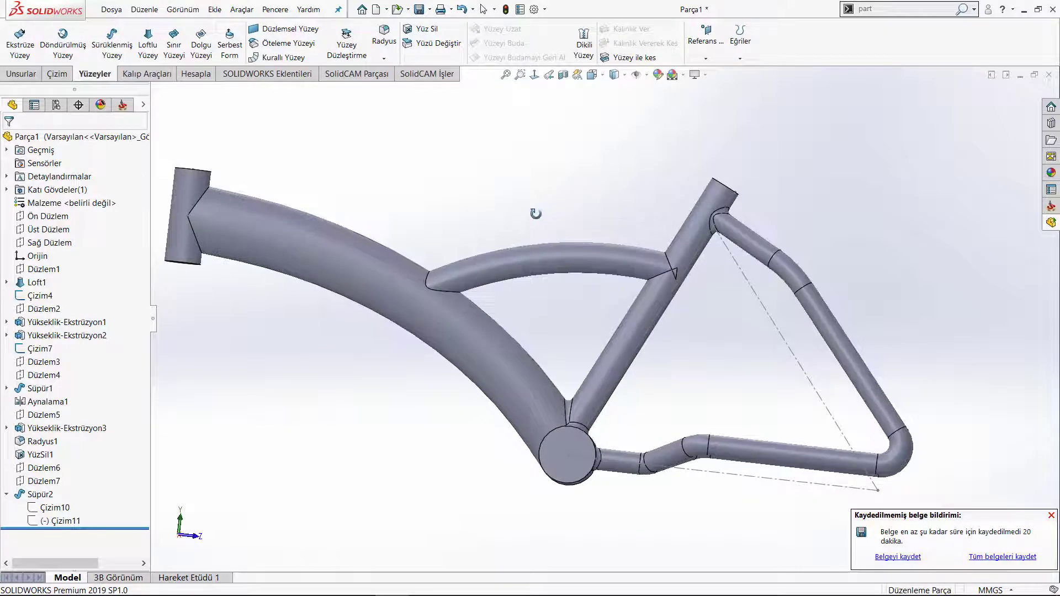
middle_drag(563, 208, 547, 207)
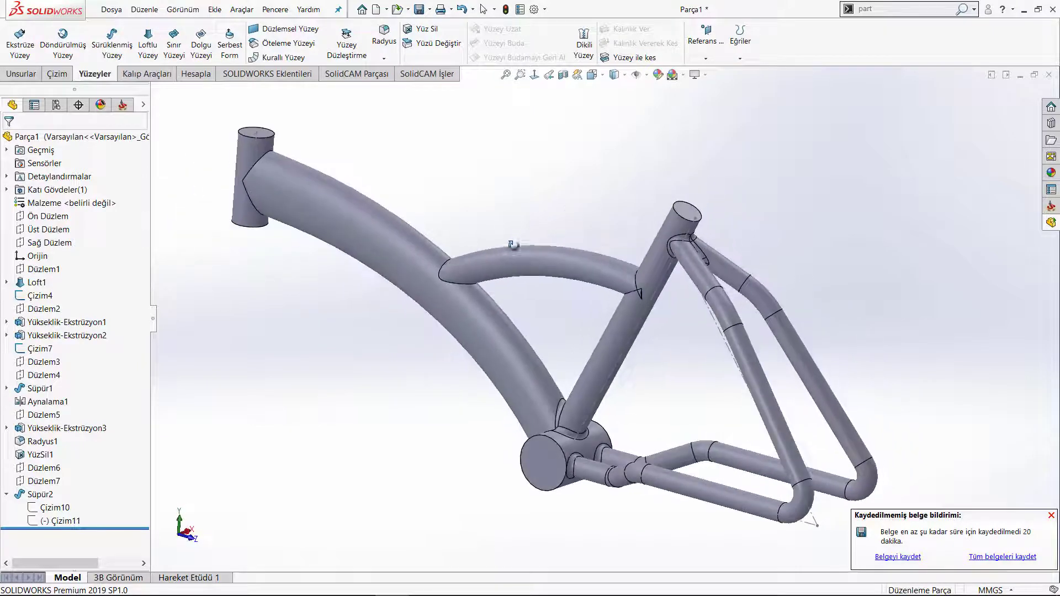
click(636, 330)
click(684, 303)
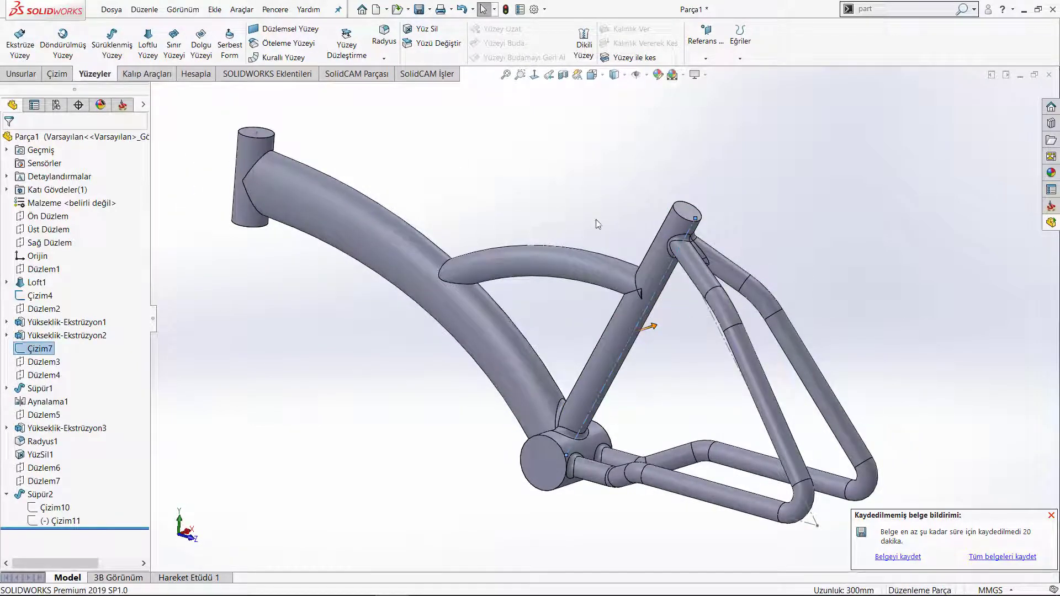
Delete the four faces of the triangular patch at the top-tube/seat-tube junction.
click(425, 31)
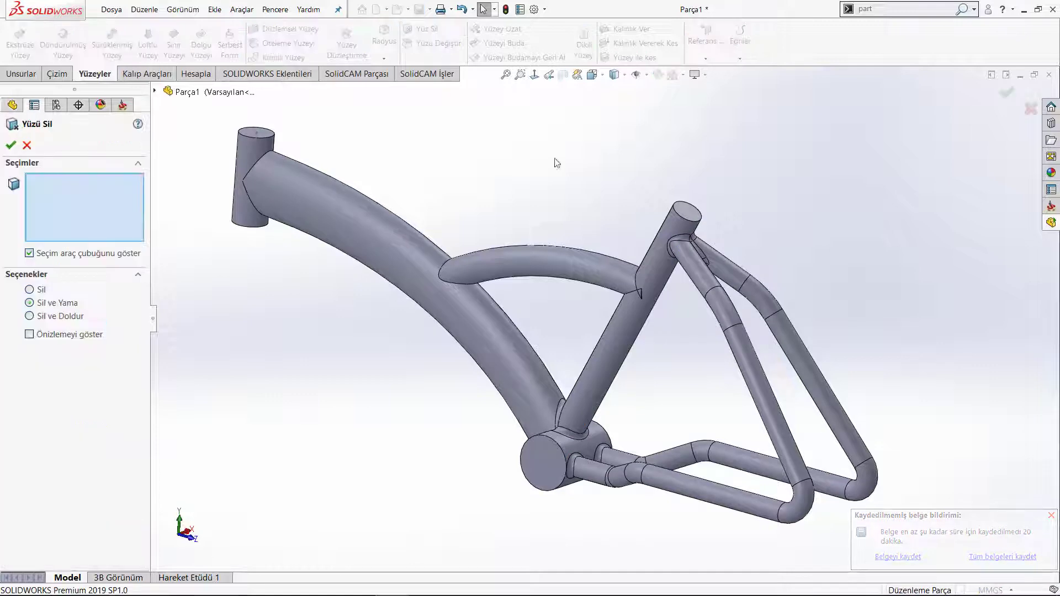
scroll(573, 251, down, 3)
scroll(573, 251, down, 5)
click(538, 241)
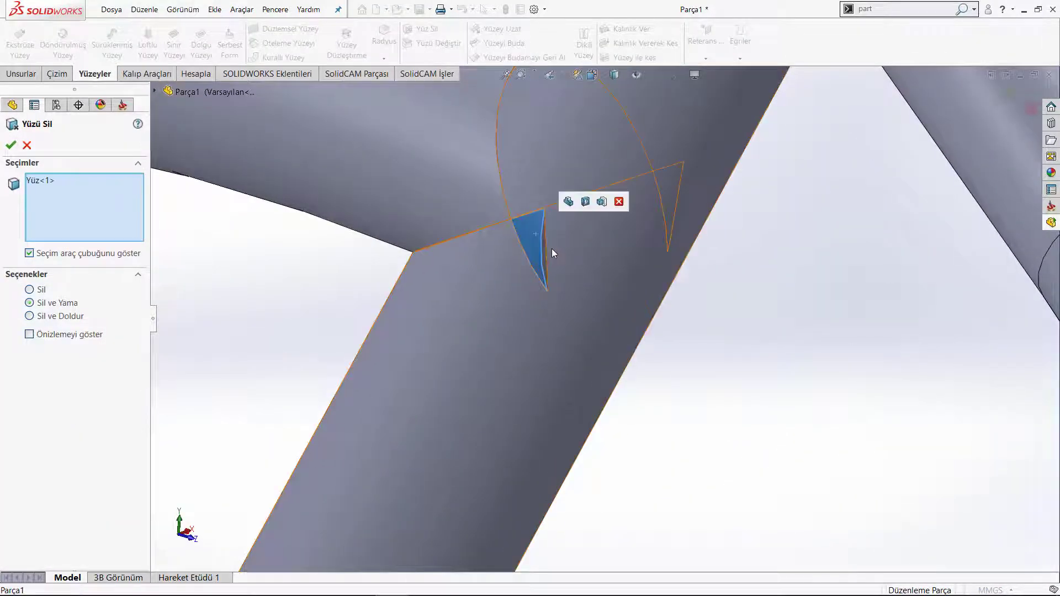
click(545, 257)
scroll(572, 289, up, 5)
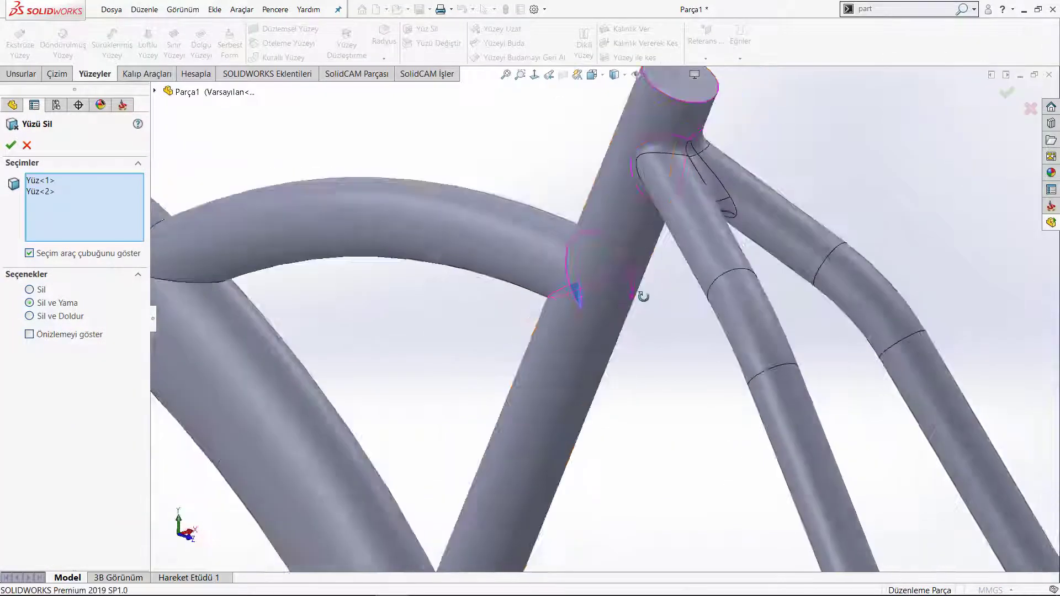
middle_drag(630, 292, 629, 299)
scroll(629, 298, down, 3)
scroll(763, 262, down, 3)
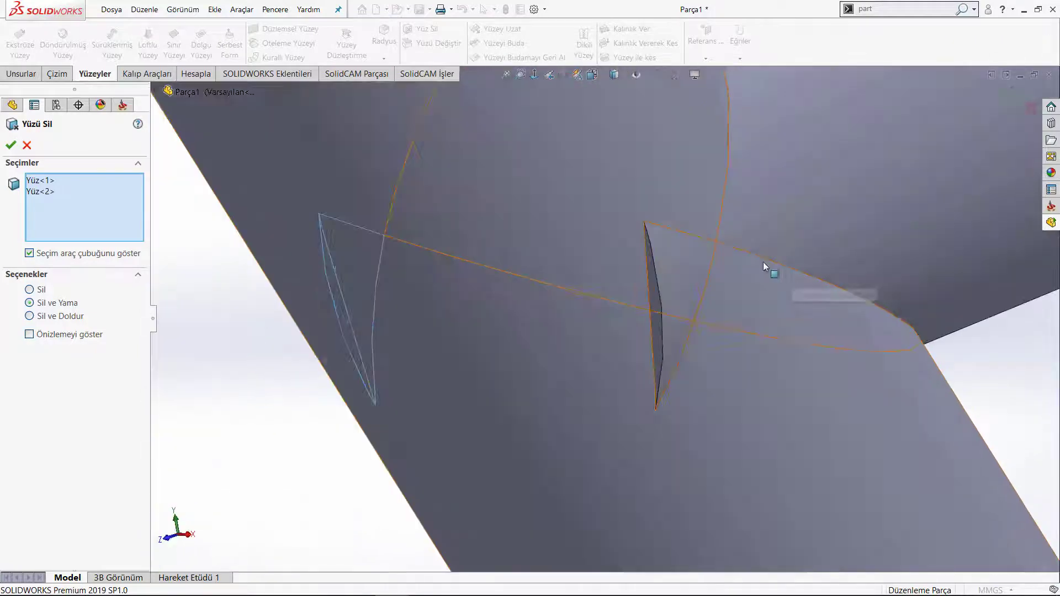
click(680, 266)
click(658, 296)
key(Return)
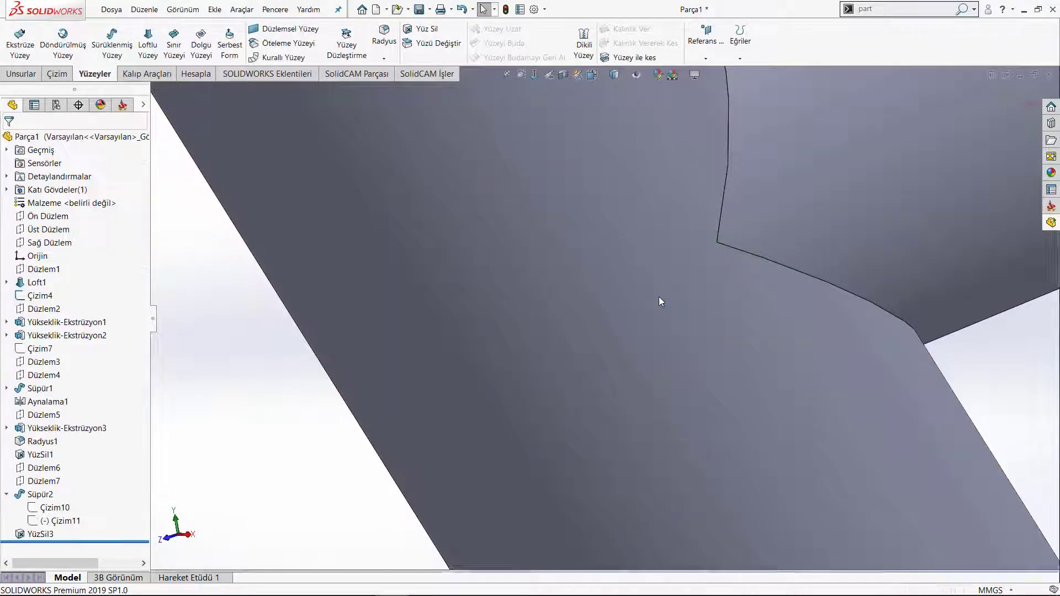
Orbit and fit the frame into a three-quarter view to check the result.
scroll(634, 337, up, 3)
scroll(630, 331, up, 3)
scroll(594, 338, up, 3)
middle_drag(593, 338, 752, 244)
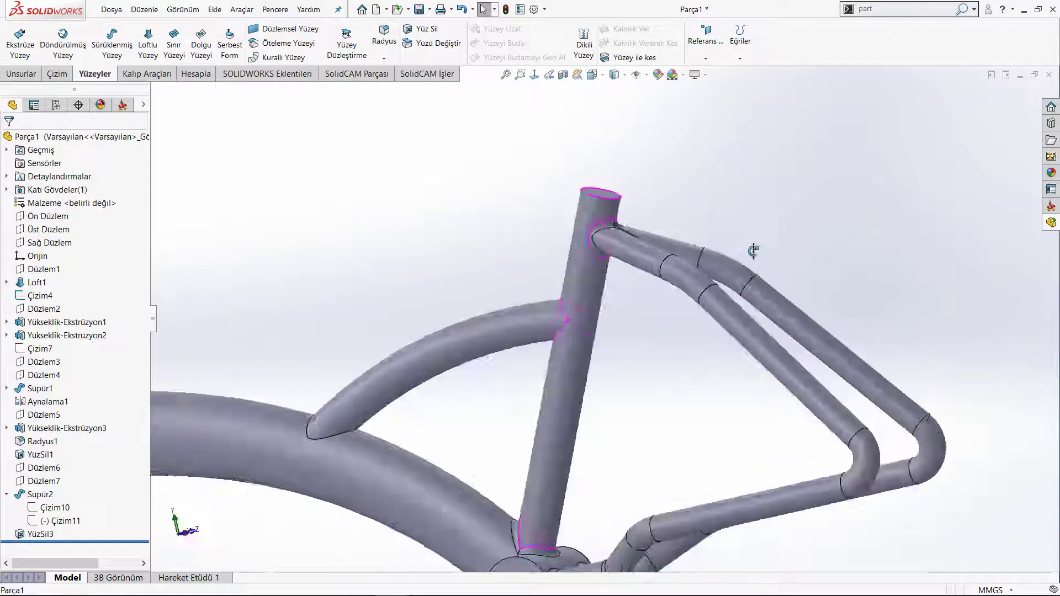
key(f)
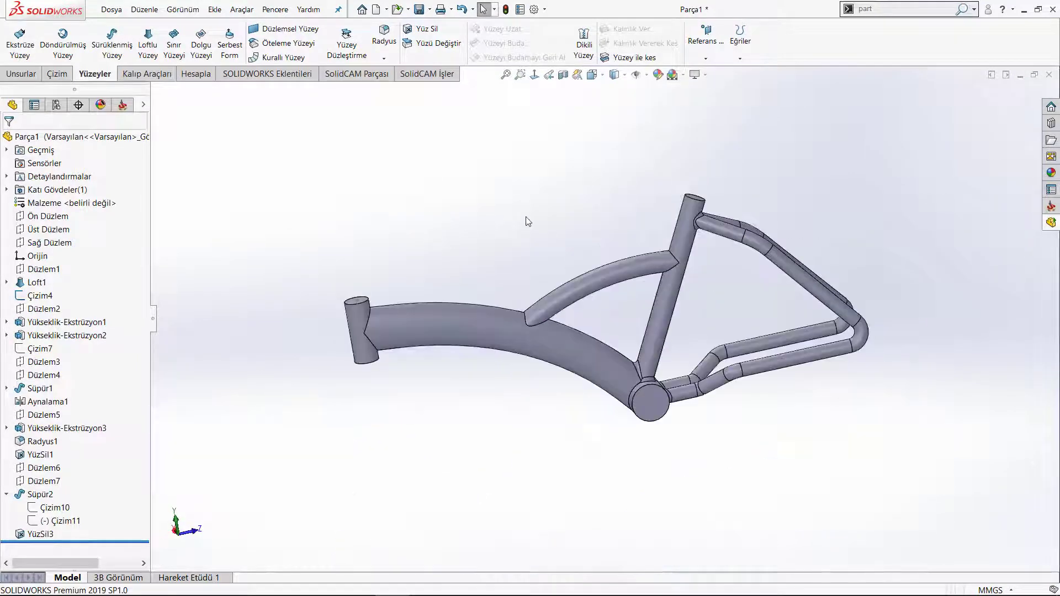
mouse_move(526, 220)
middle_down()
mouse_move(507, 132)
mouse_move(512, 218)
middle_up()
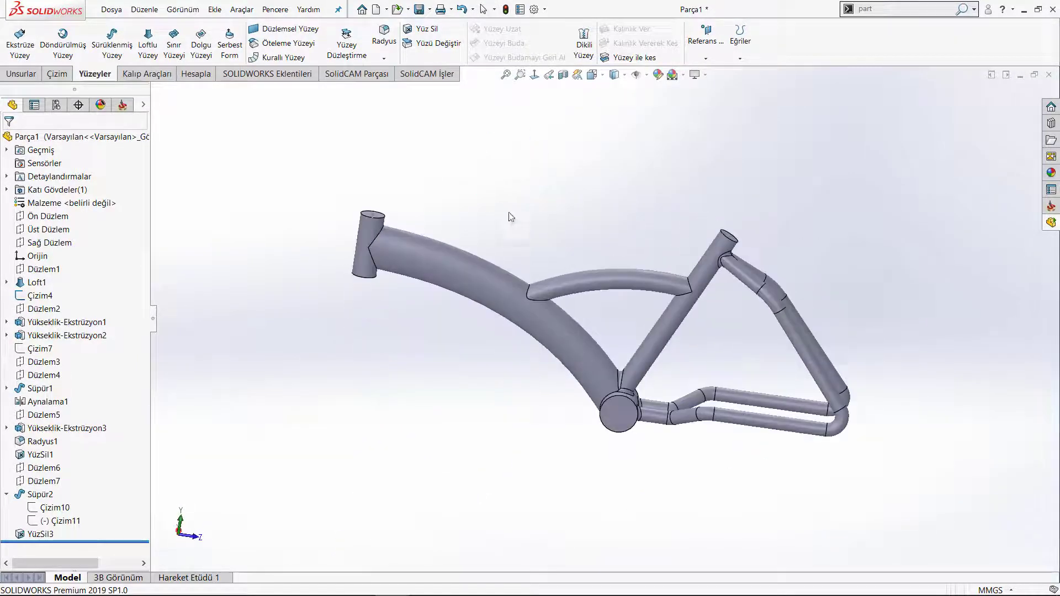
Set a 3 mm fillet radius and pick the two top-tube/seat-tube junction edges.
click(505, 74)
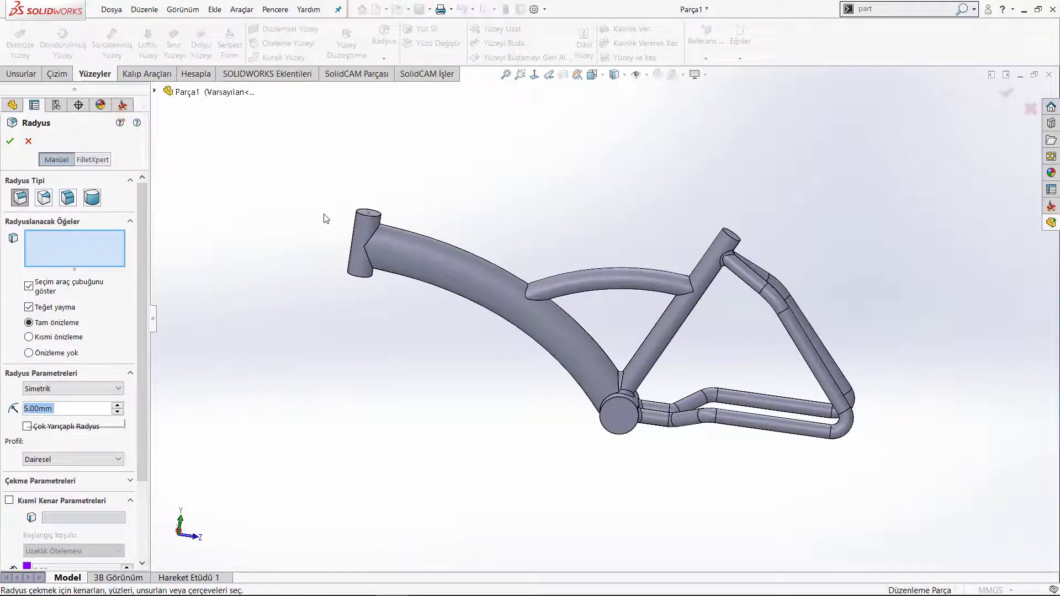
text(3)
key(Return)
scroll(657, 334, down, 5)
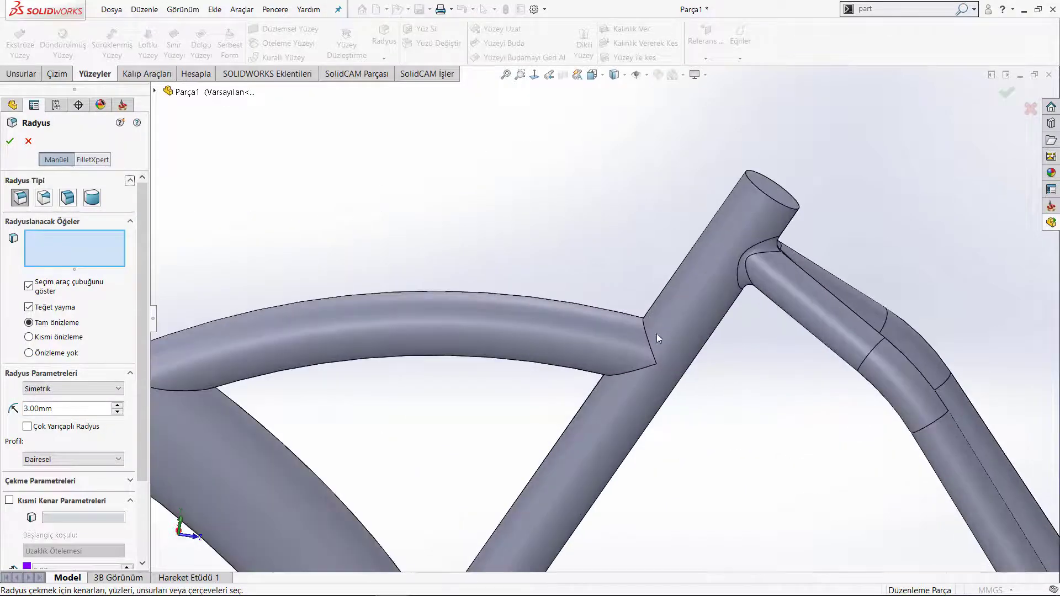
click(647, 339)
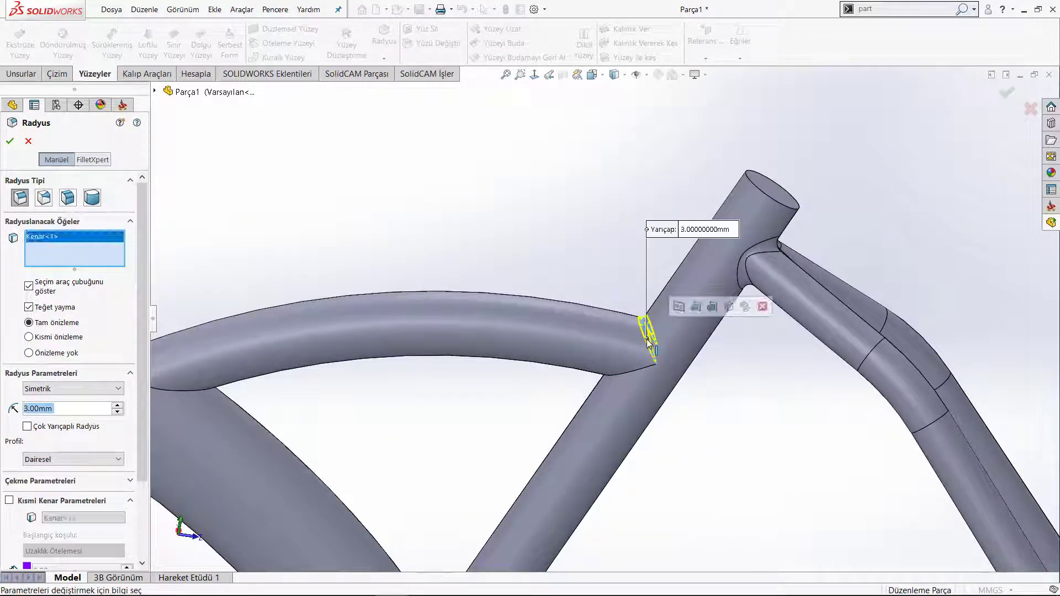
click(634, 371)
Add the top-tube/down-tube and bottom bracket edges and accept the fillet.
ctrl+middle_drag(301, 413, 361, 373)
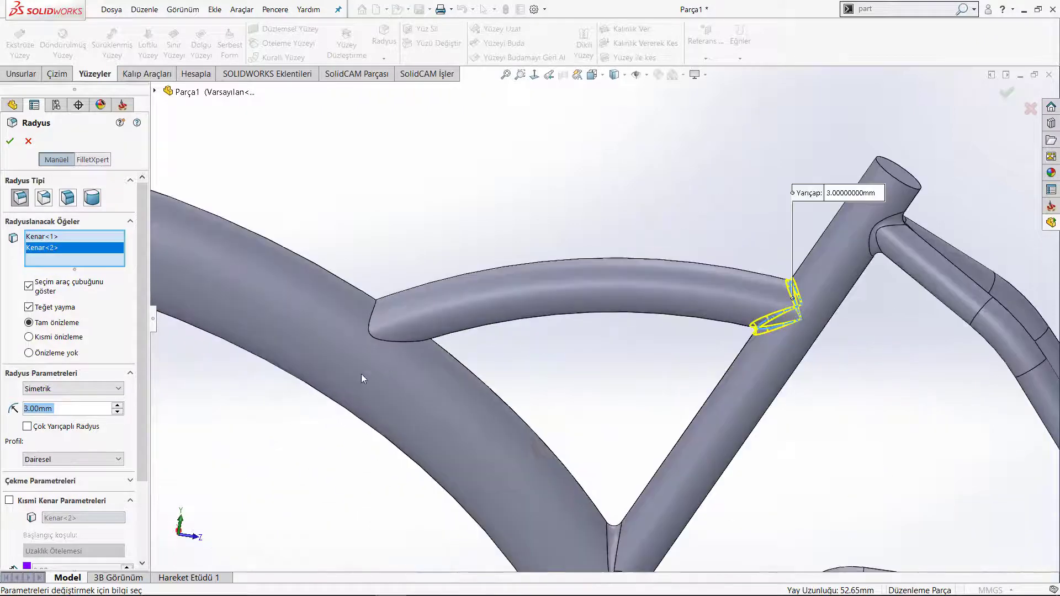
click(403, 340)
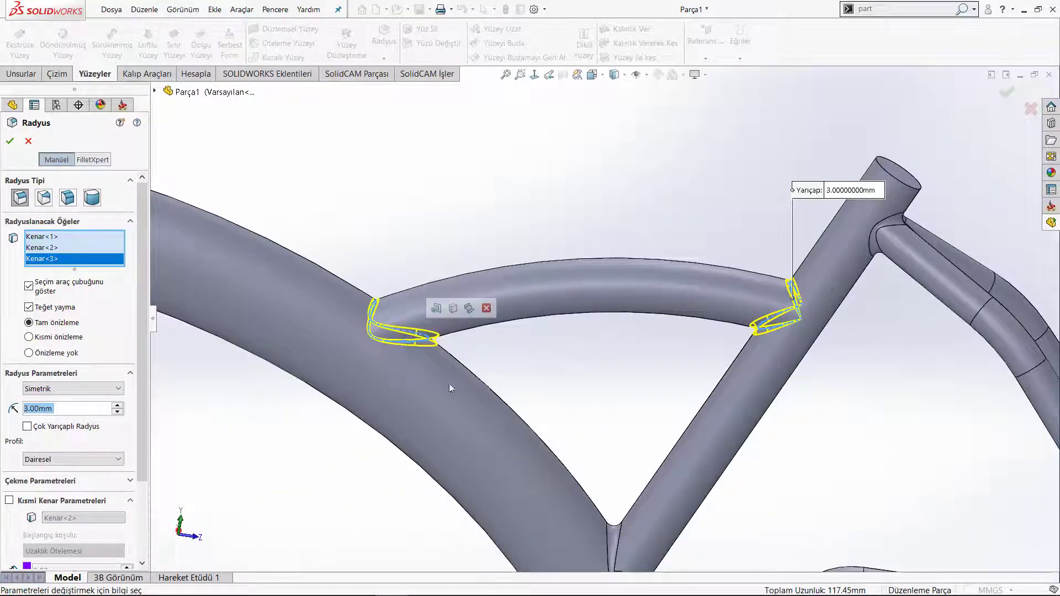
scroll(602, 320, up, 3)
scroll(597, 476, down, 3)
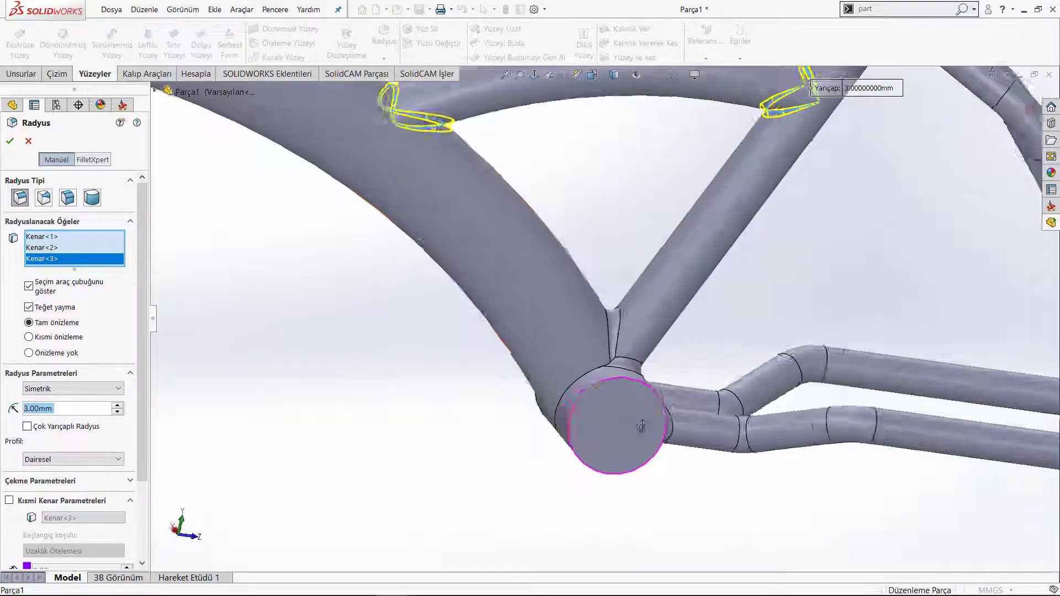
scroll(591, 403, down, 3)
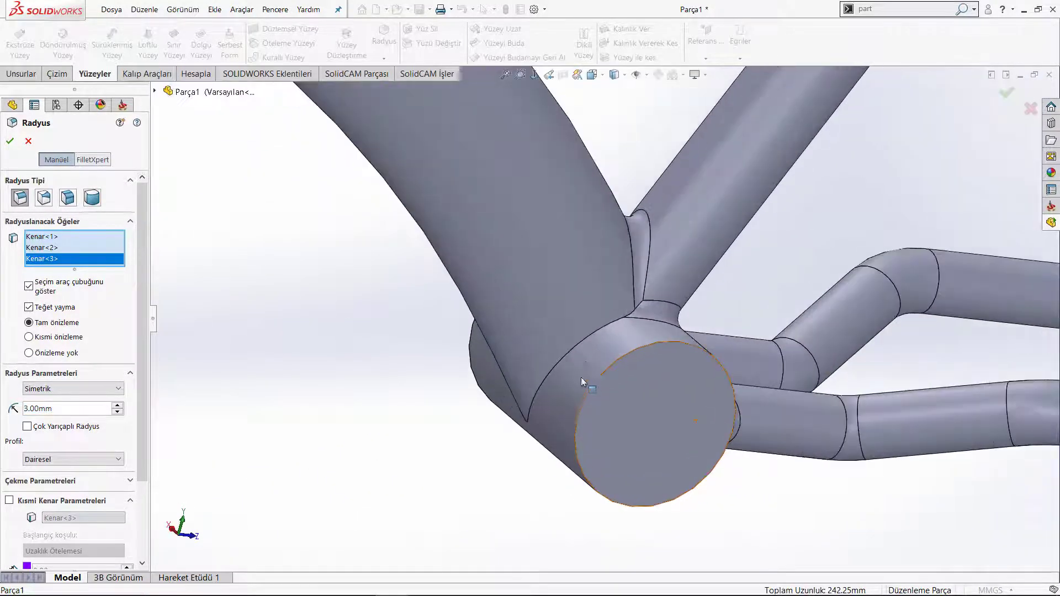
click(587, 338)
mouse_move(587, 338)
middle_down()
mouse_move(670, 343)
mouse_move(532, 339)
mouse_move(485, 391)
mouse_move(351, 324)
middle_up()
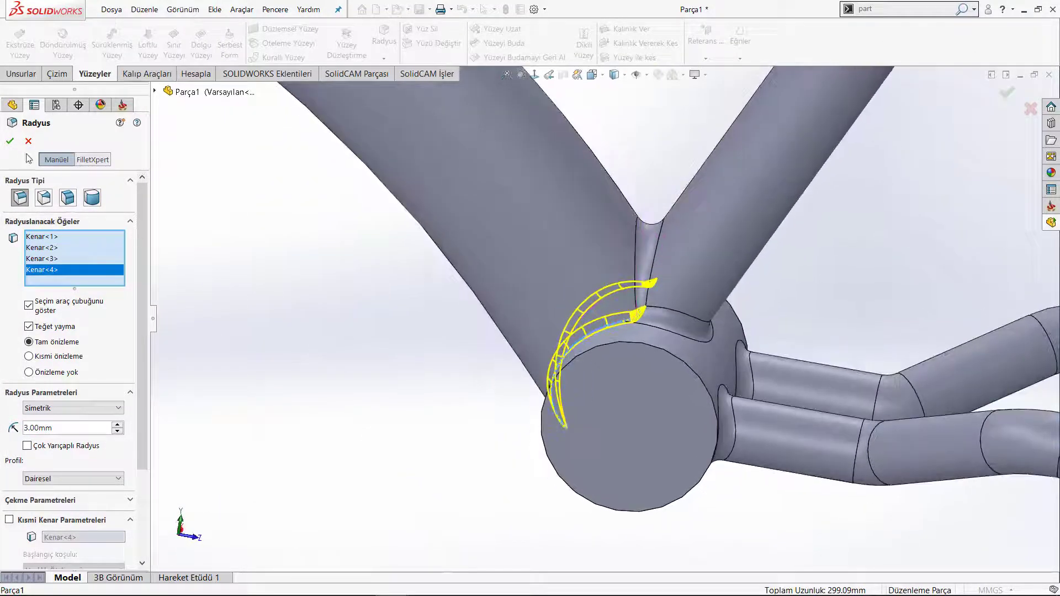
click(11, 141)
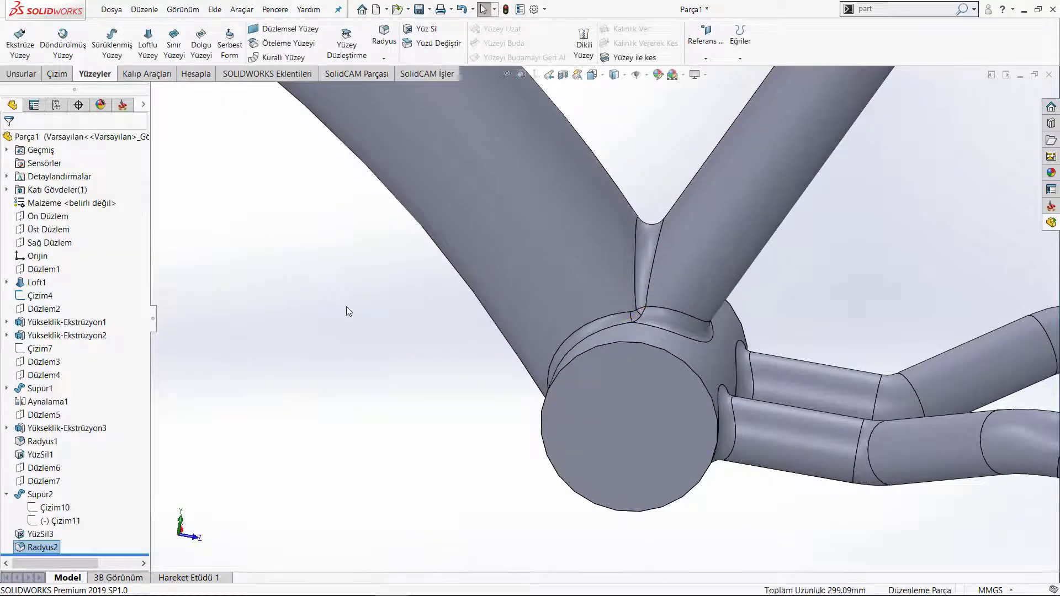
Orbit and zoom around the frame to inspect the filleted bottom bracket.
mouse_move(346, 306)
middle_down()
mouse_move(379, 350)
mouse_move(549, 398)
mouse_move(375, 310)
mouse_move(709, 357)
middle_up()
key(f)
scroll(549, 364, down, 5)
middle_drag(576, 396, 528, 387)
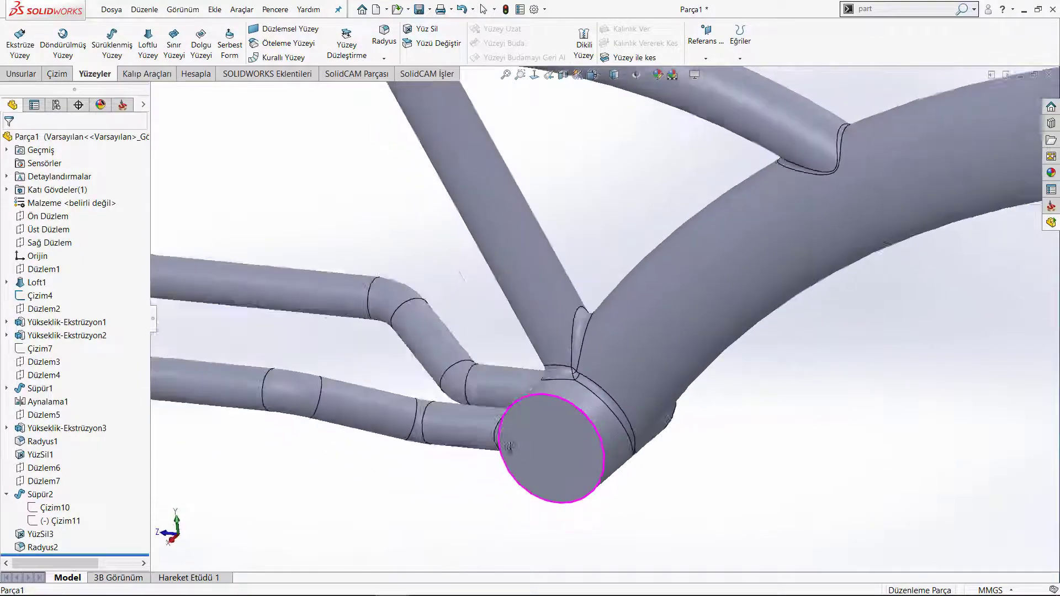
scroll(528, 386, up, 2)
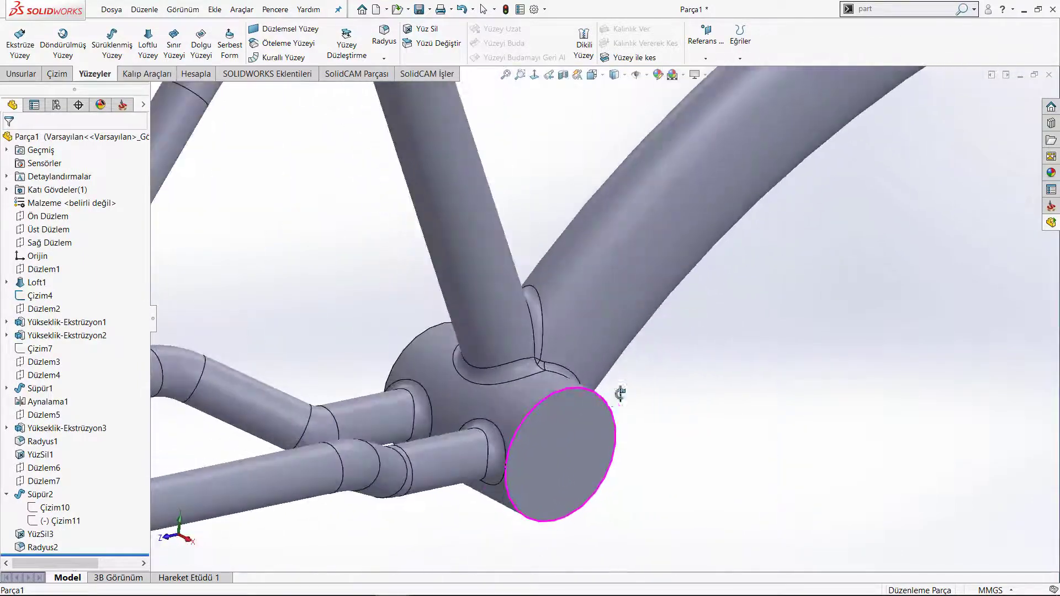
scroll(620, 396, up, 1)
scroll(585, 419, up, 3)
mouse_move(580, 362)
middle_down()
mouse_move(696, 304)
mouse_move(478, 374)
middle_up()
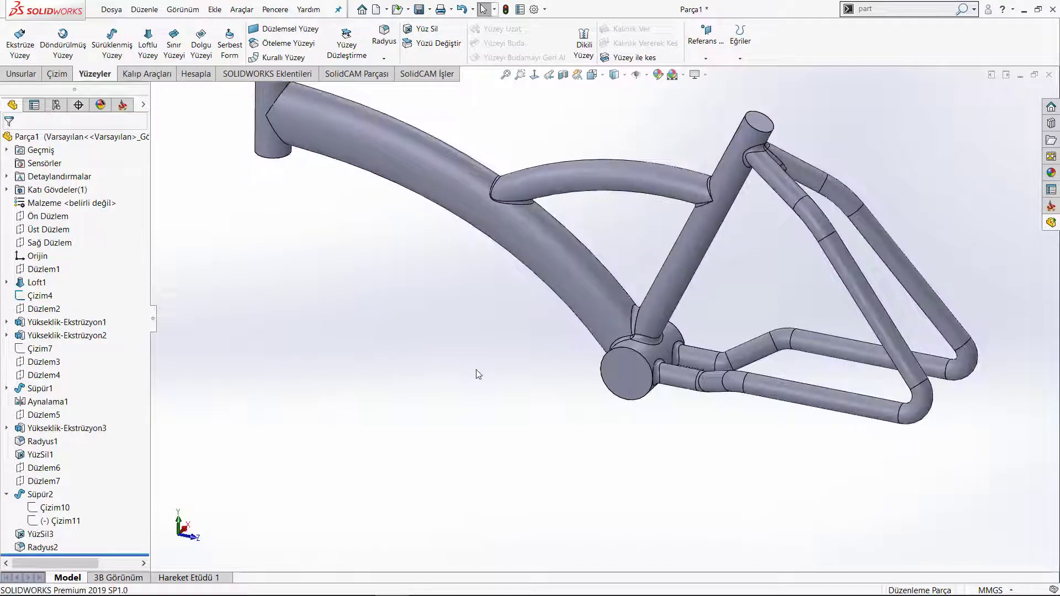
scroll(478, 374, up, 2)
middle_drag(478, 396, 514, 321)
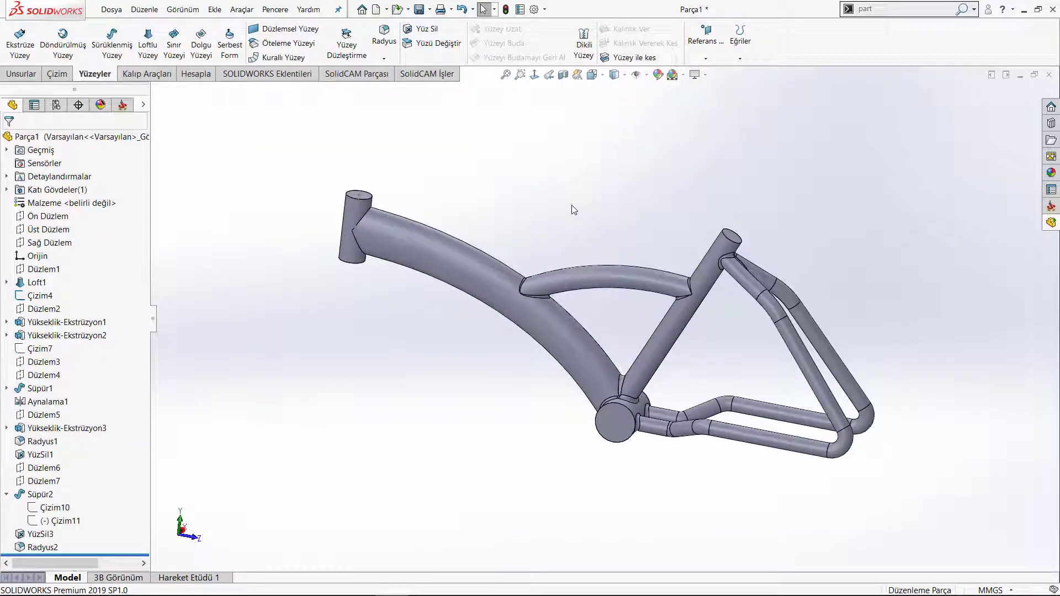
mouse_move(533, 225)
middle_down()
mouse_move(580, 241)
mouse_move(566, 263)
mouse_move(590, 281)
middle_up()
scroll(563, 326, down, 2)
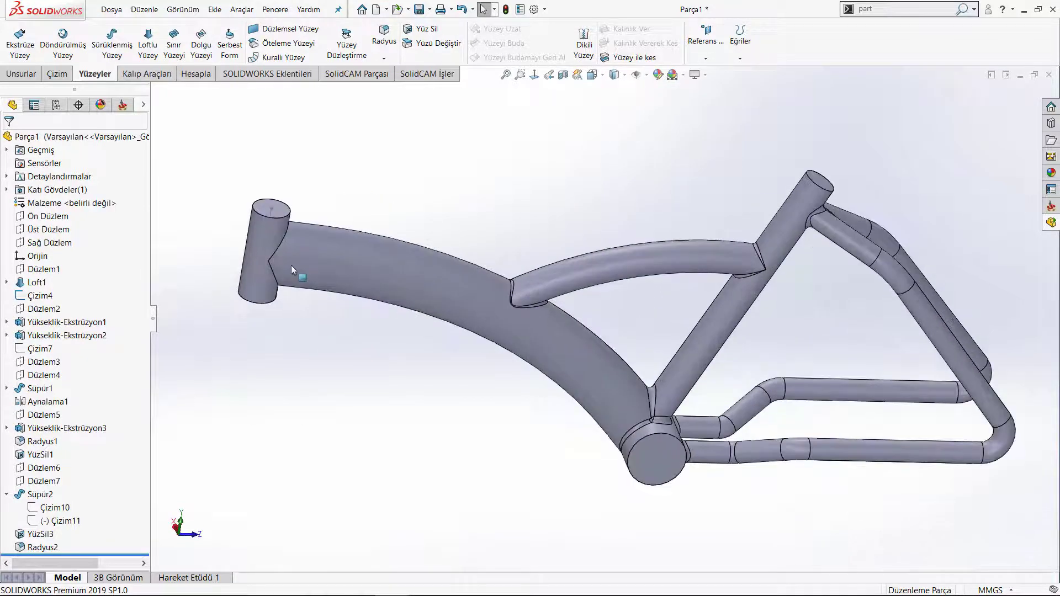
Hide the Çizim4 sketch on the head tube and orbit to show both rear stays.
click(268, 232)
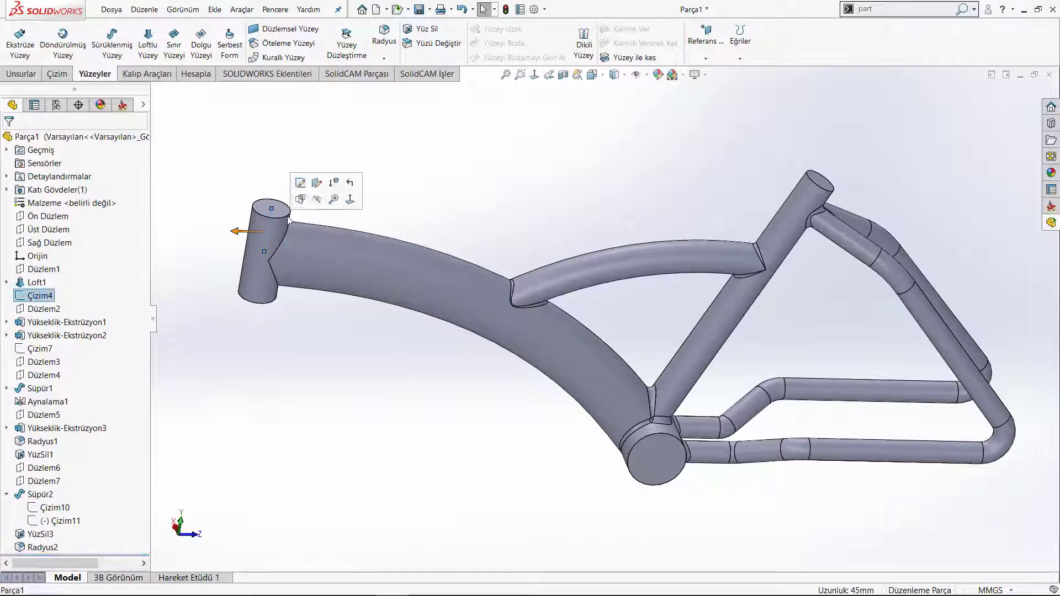
click(314, 208)
middle_drag(381, 189, 509, 207)
scroll(615, 368, up, 3)
mouse_move(615, 368)
middle_down()
mouse_move(612, 293)
mouse_move(664, 407)
mouse_move(634, 295)
mouse_move(529, 204)
middle_up()
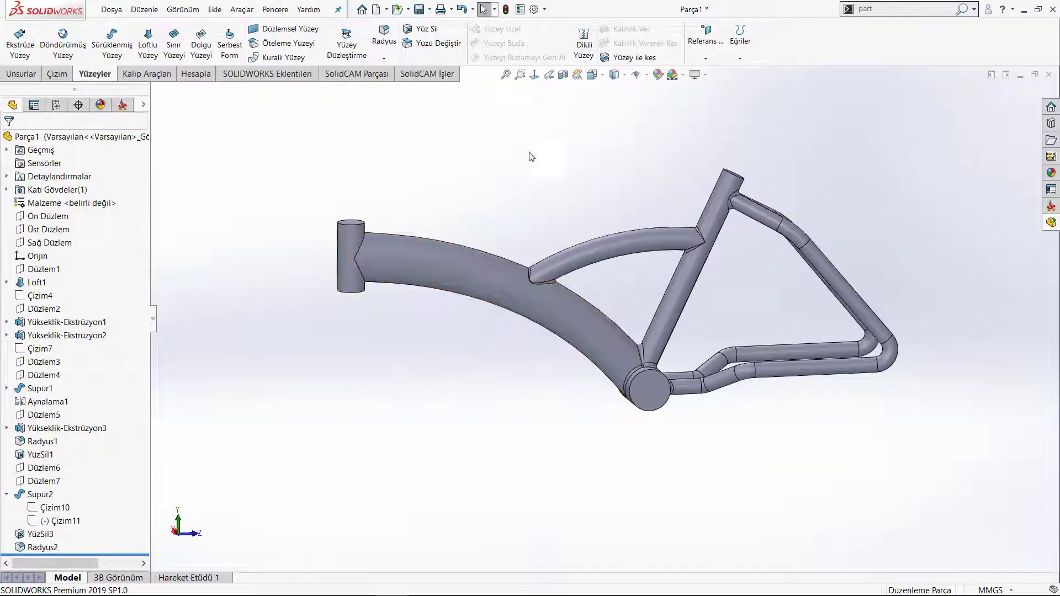
middle_drag(506, 205, 449, 206)
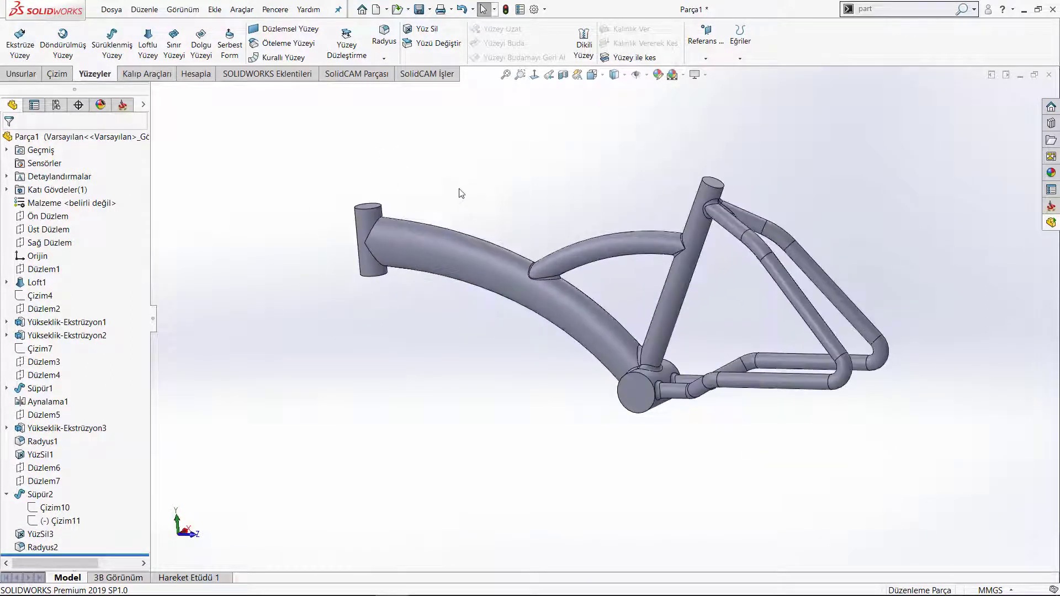
scroll(414, 202, down, 2)
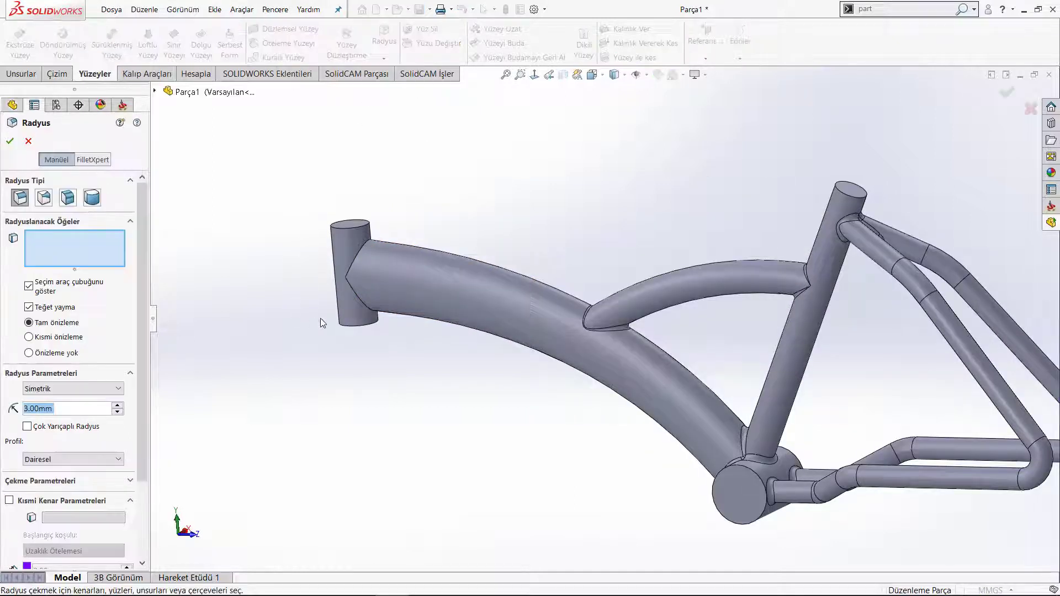
Fillet the top-tube/head-tube junction edges at 2 mm, then orbit the frame.
text(5)
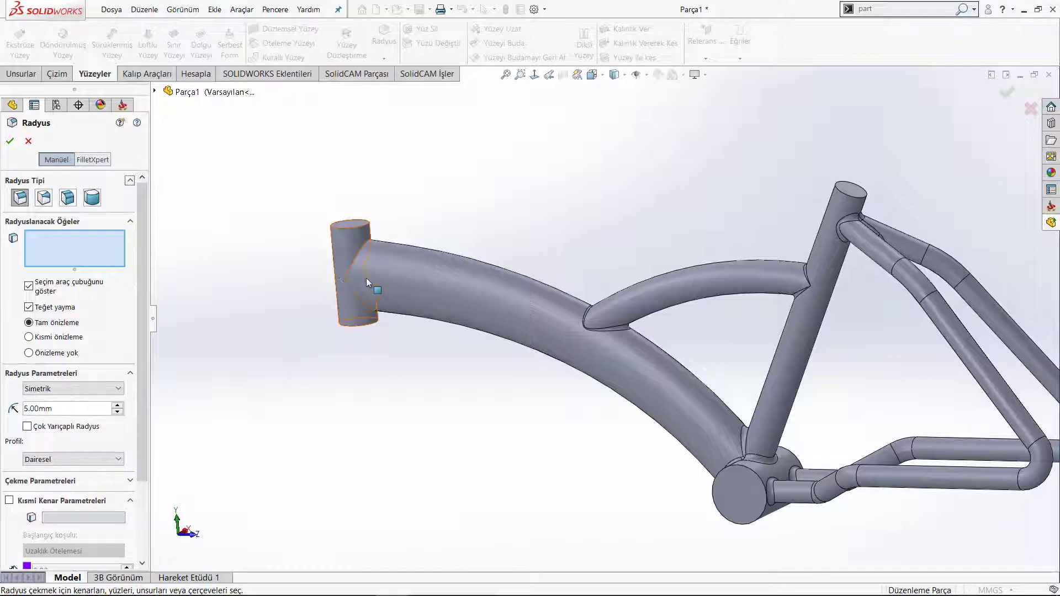
scroll(366, 281, down, 4)
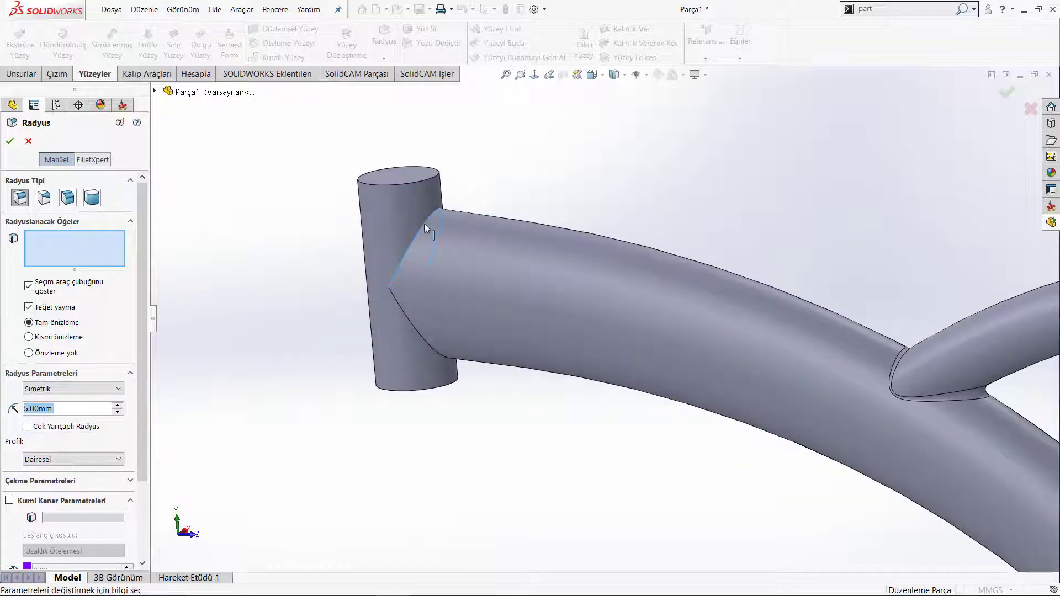
click(425, 225)
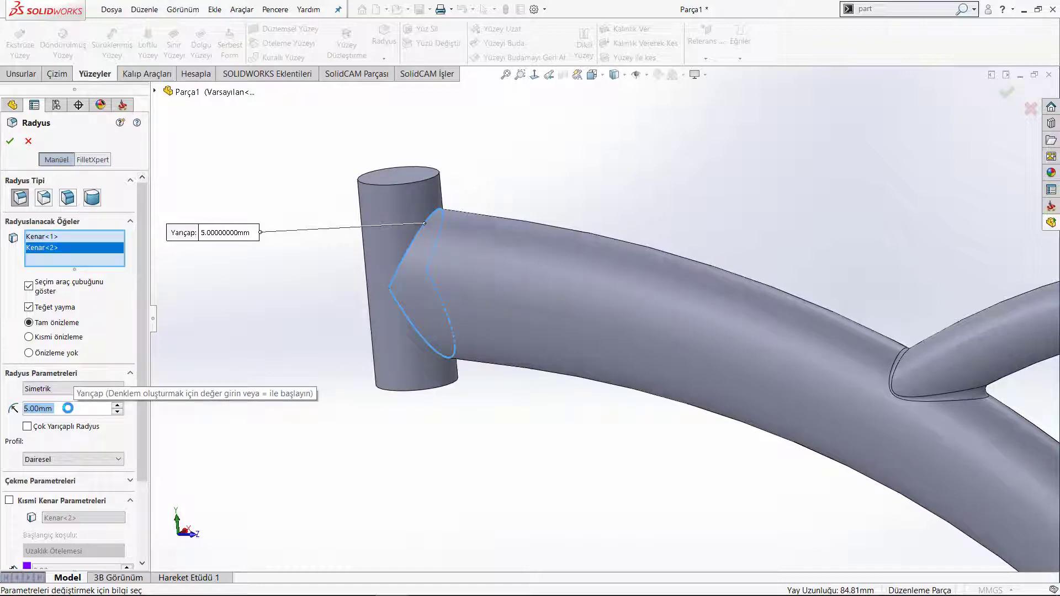
text(3)
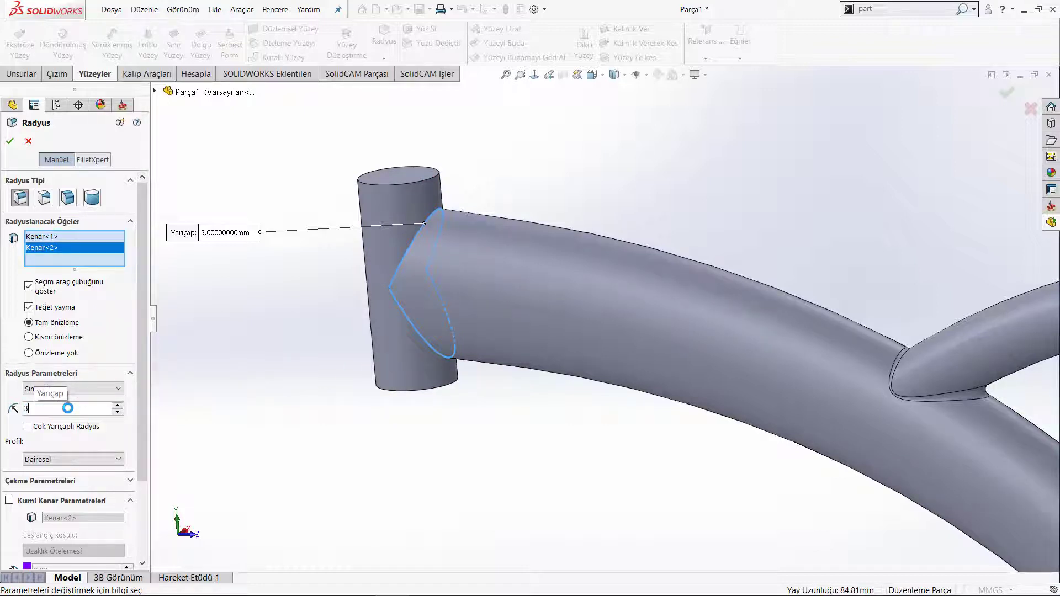
text(2.00mm)
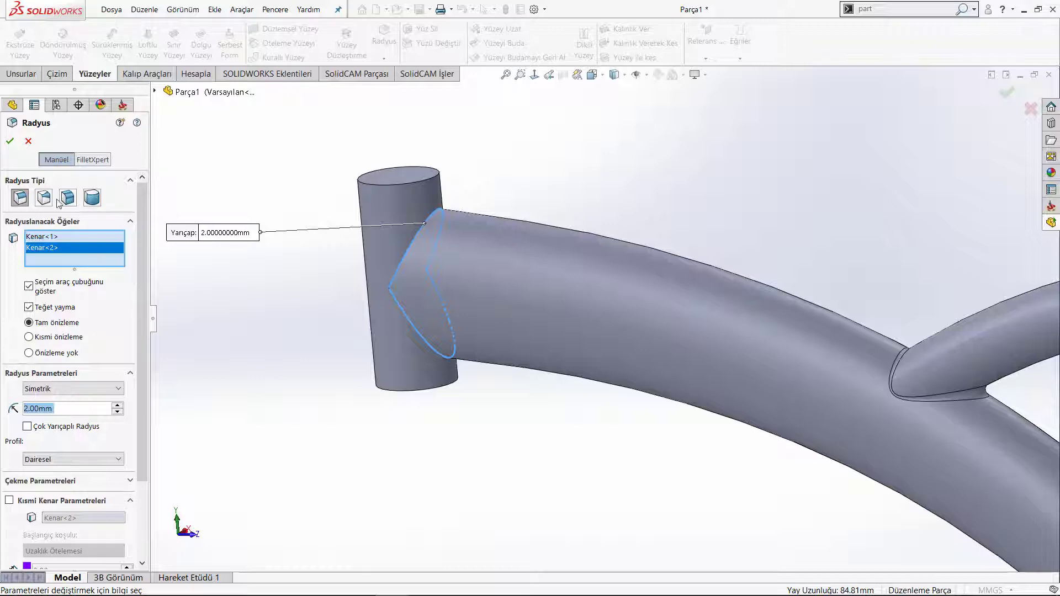
click(29, 141)
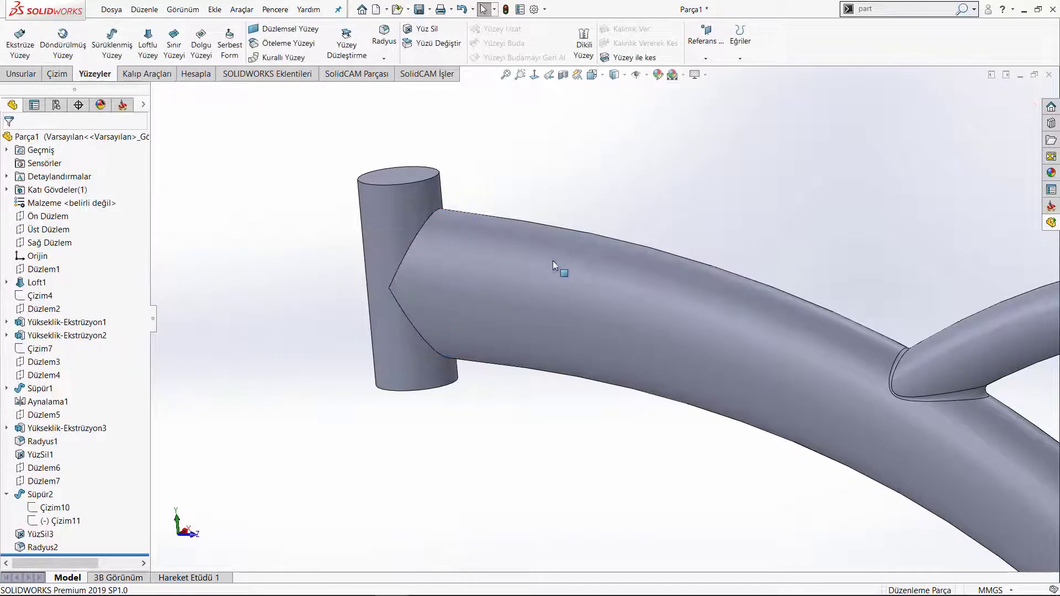
scroll(553, 265, up, 5)
scroll(657, 329, up, 3)
middle_drag(652, 296, 677, 251)
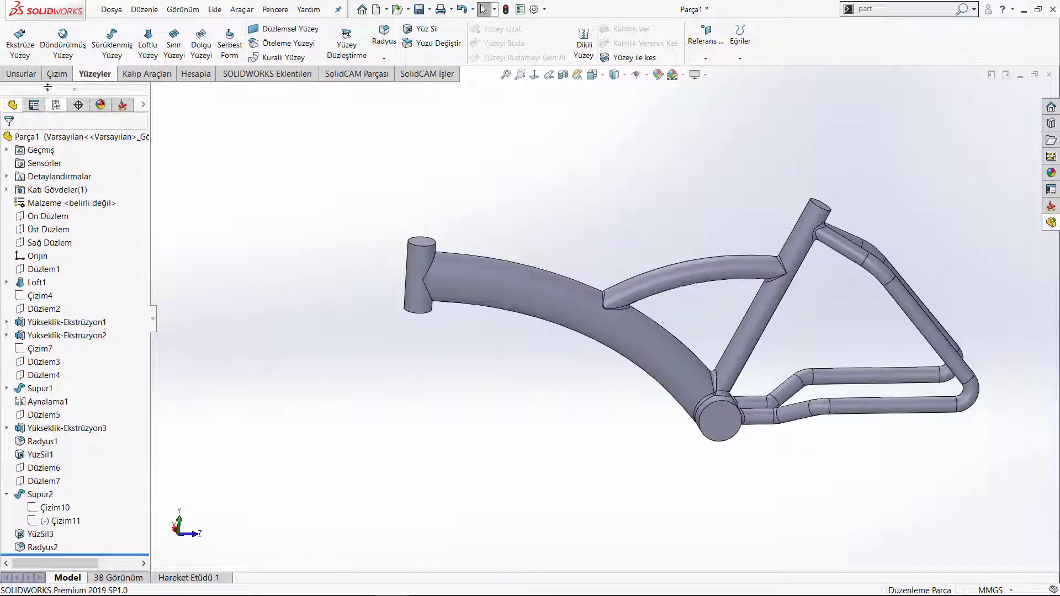
Start a Shell feature with a 1 mm wall thickness.
click(23, 74)
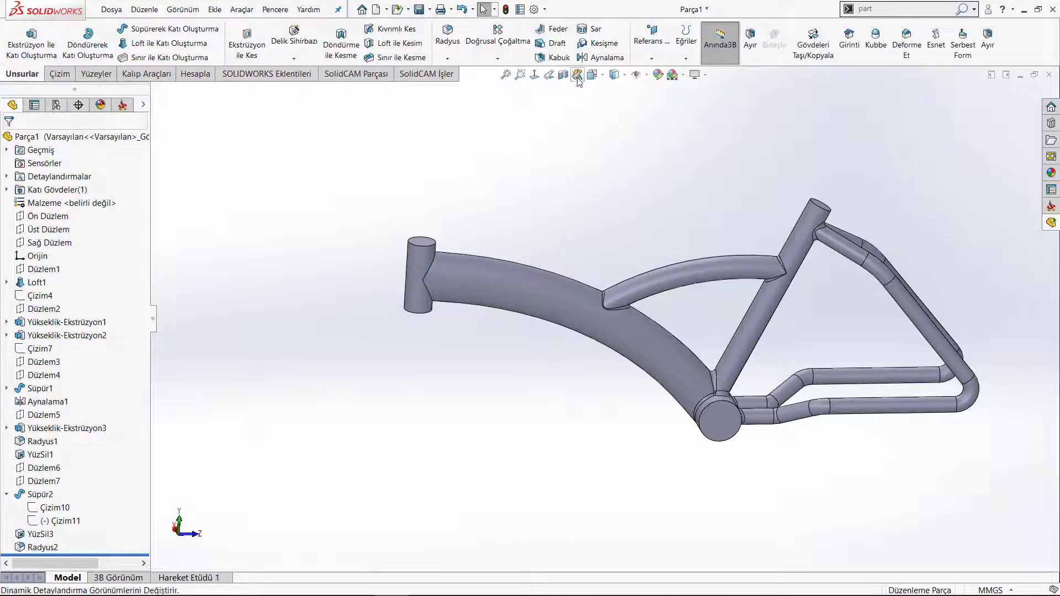
click(557, 58)
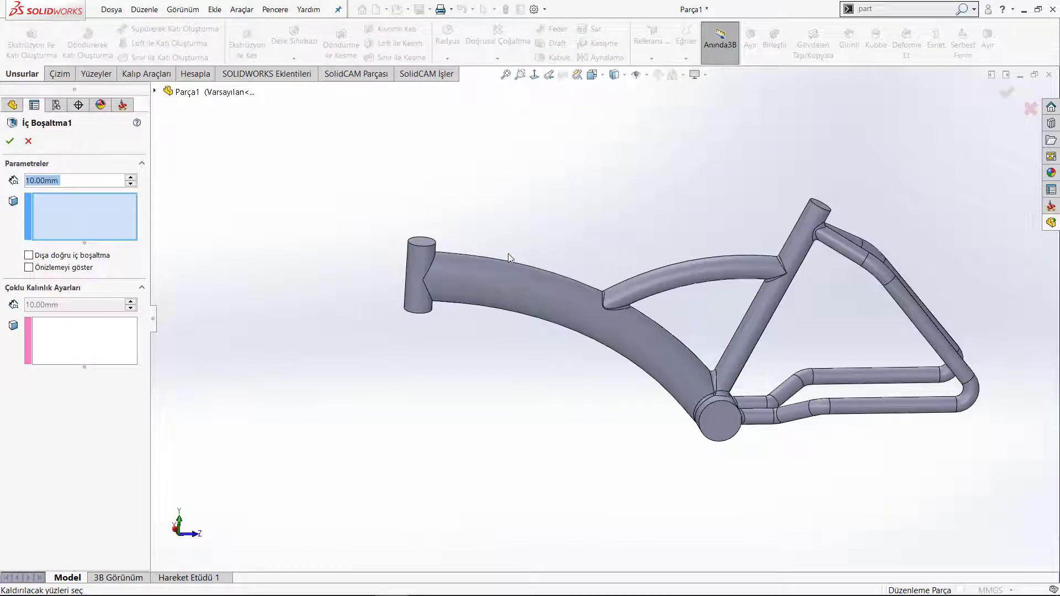
scroll(508, 253, down, 2)
scroll(374, 252, down, 2)
scroll(375, 251, down, 3)
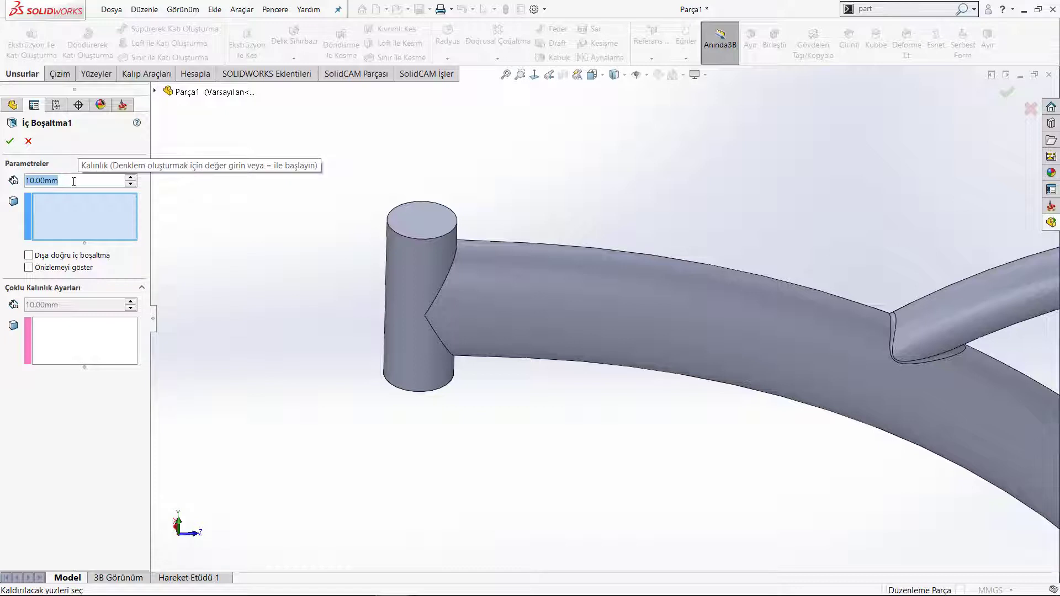
text(1)
key(Return)
scroll(401, 219, down, 2)
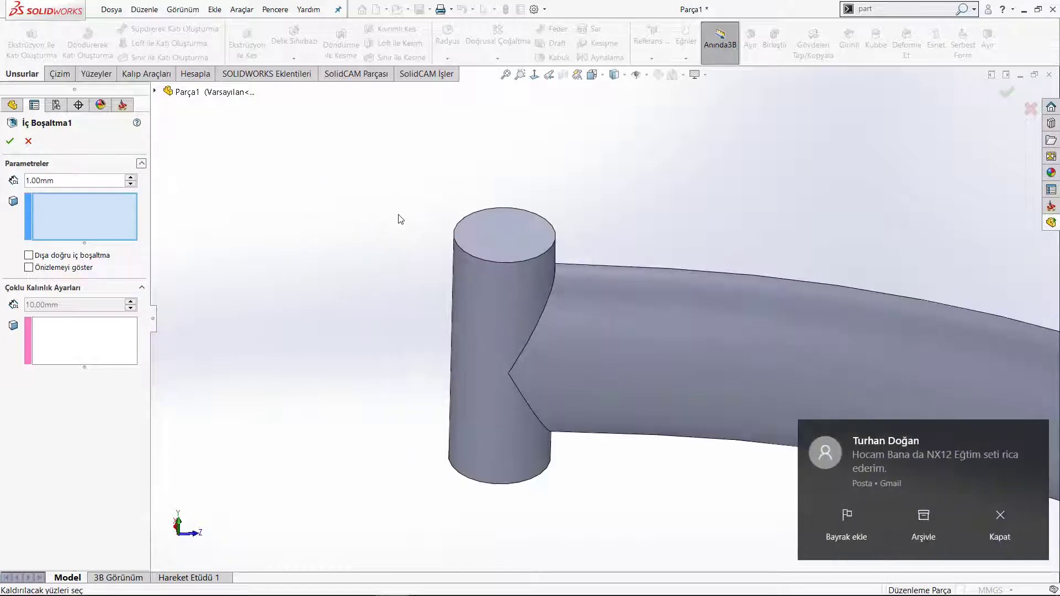
click(1036, 434)
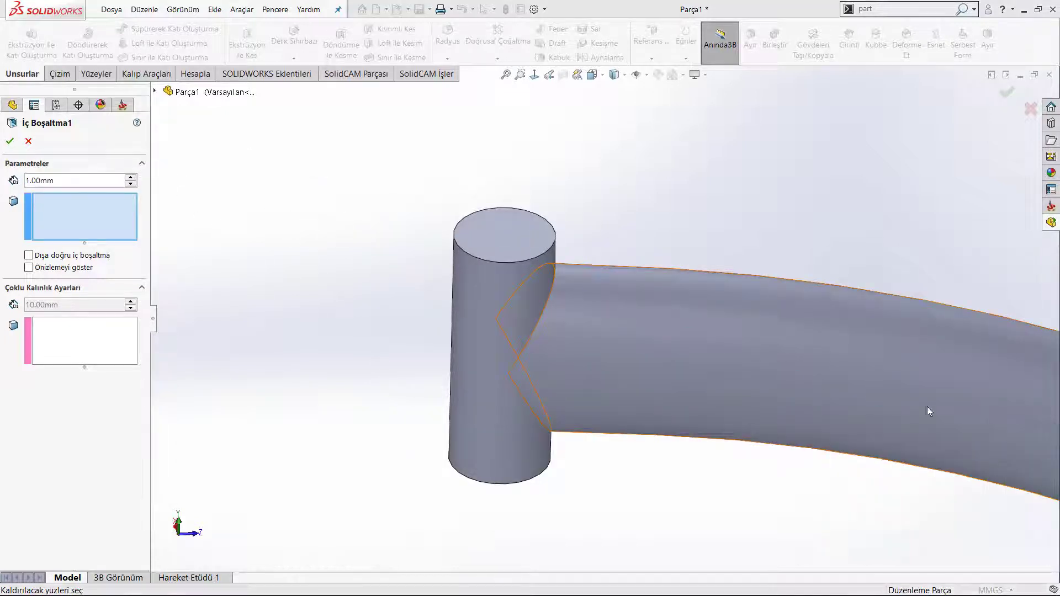
Remove both head tube ends, both bottom bracket ends and the seat tube top, then accept the shell.
click(519, 244)
mouse_move(526, 278)
middle_down()
mouse_move(653, 431)
mouse_move(655, 225)
mouse_move(516, 429)
middle_up()
click(537, 412)
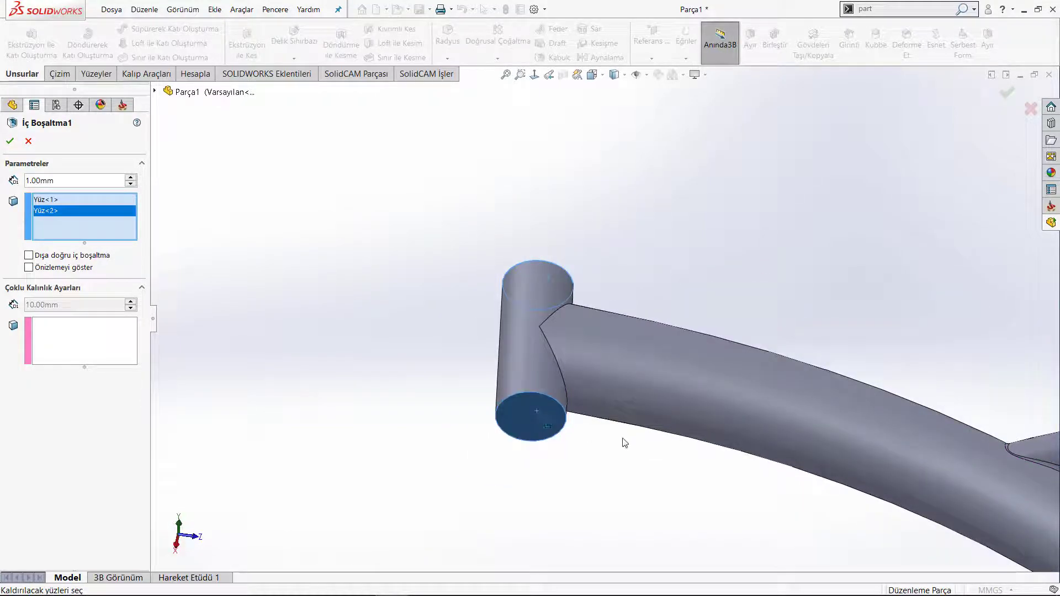
scroll(625, 442, up, 5)
scroll(830, 489, down, 4)
click(753, 326)
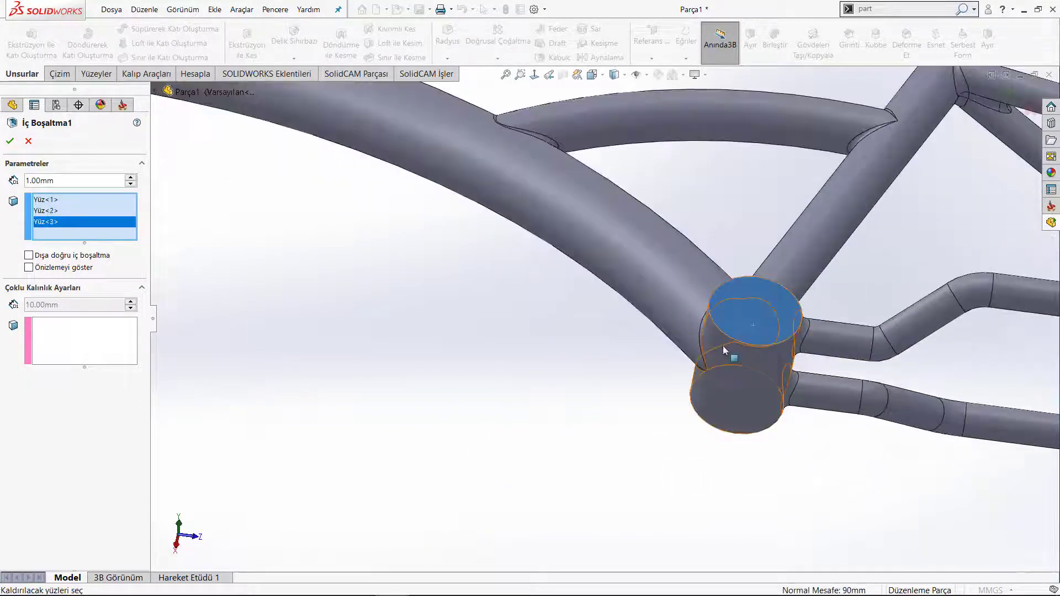
mouse_move(724, 346)
middle_down()
mouse_move(758, 380)
mouse_move(778, 365)
middle_up()
click(612, 347)
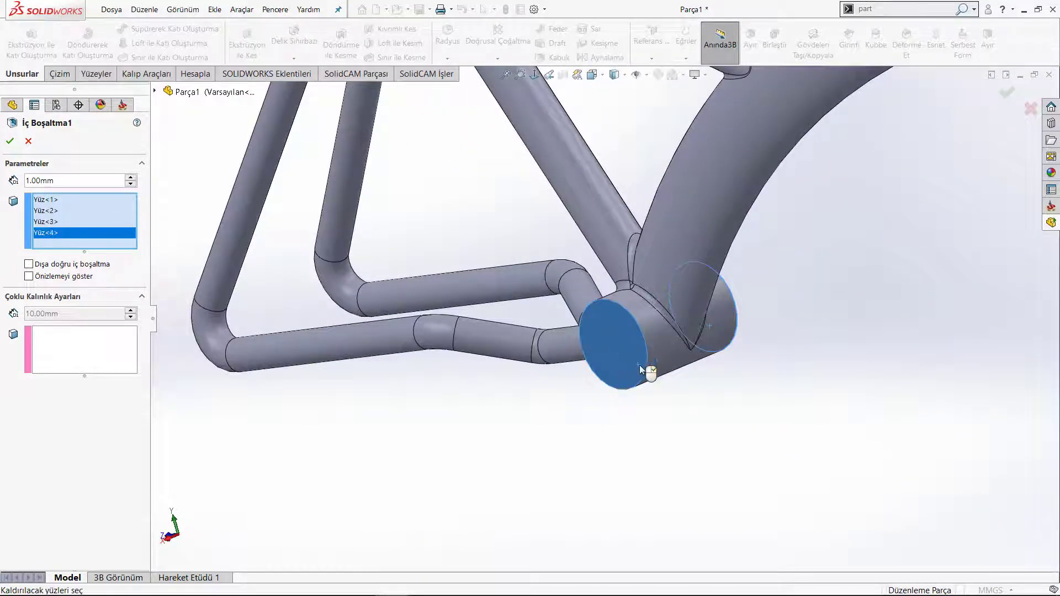
scroll(639, 365, up, 4)
mouse_move(595, 264)
middle_down()
mouse_move(644, 303)
mouse_move(520, 193)
middle_up()
scroll(524, 187, down, 4)
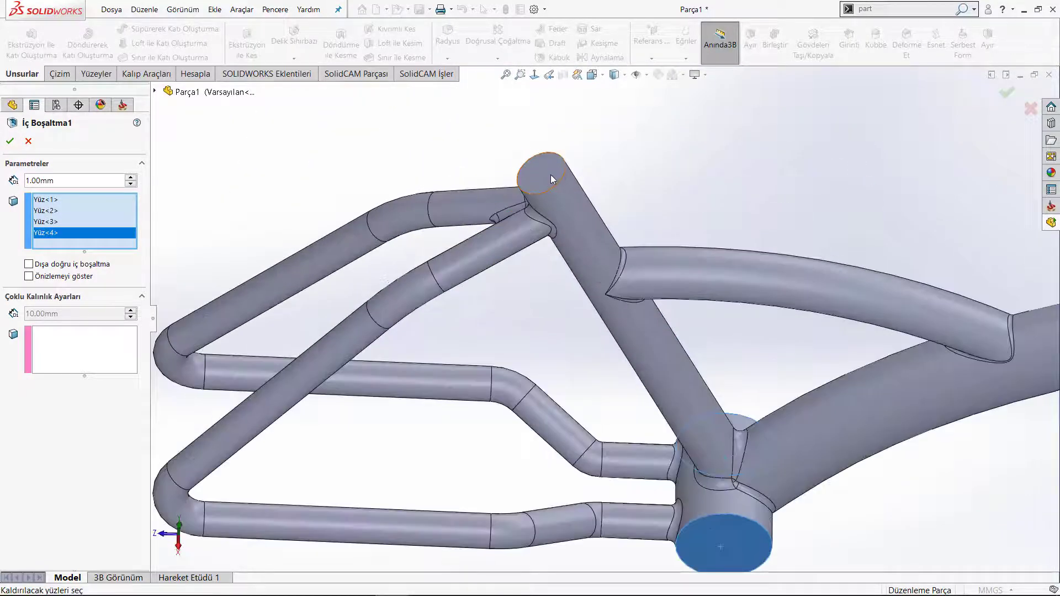
click(552, 177)
key(Return)
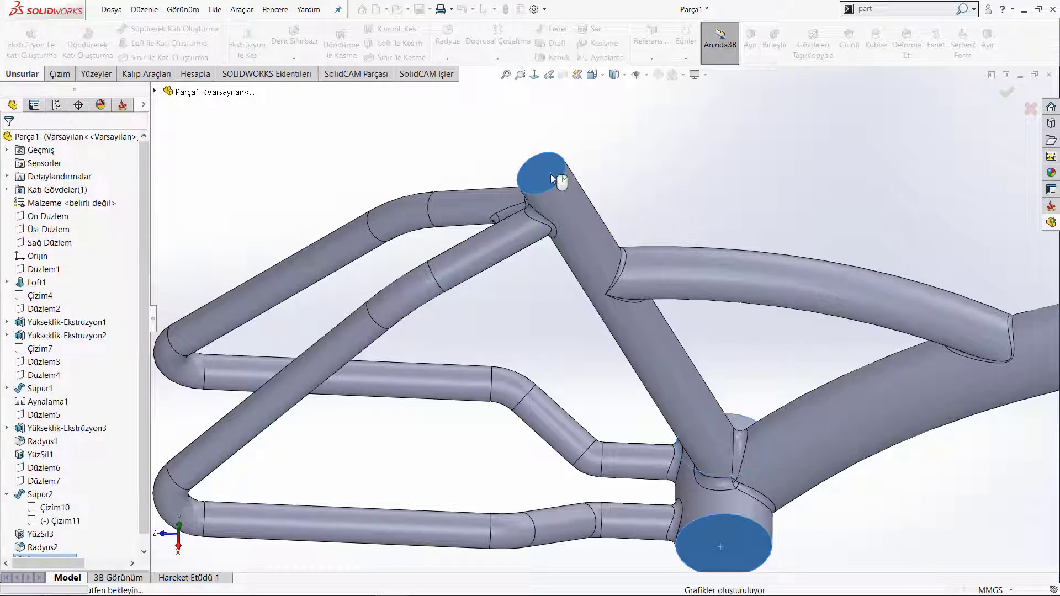
mouse_move(734, 270)
middle_down()
mouse_move(679, 221)
mouse_move(724, 242)
mouse_move(757, 194)
middle_up()
scroll(776, 455, up, 5)
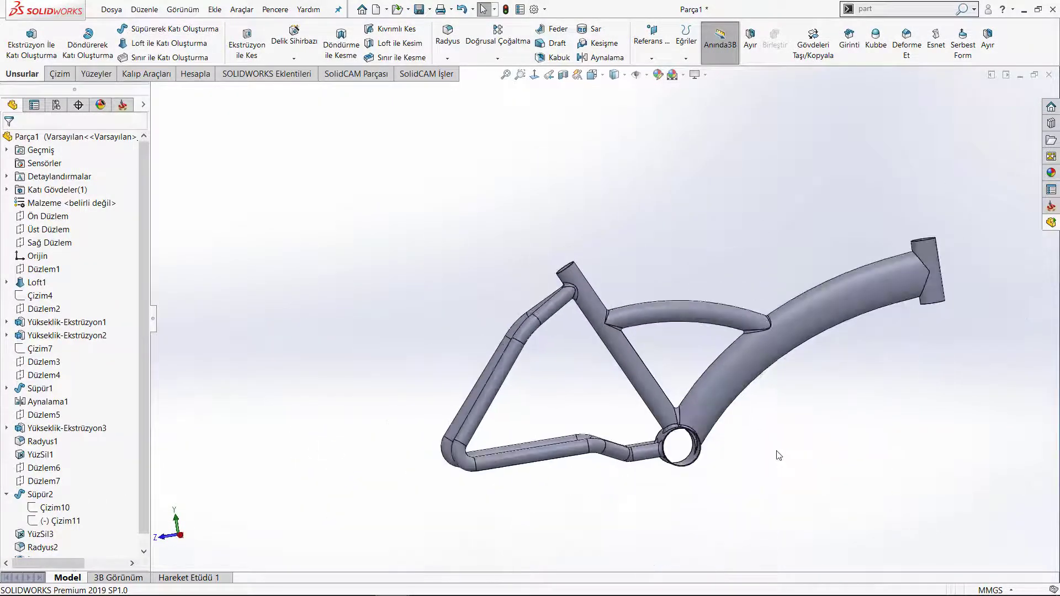
scroll(628, 386, down, 8)
scroll(628, 389, down, 1)
scroll(650, 337, up, 5)
mouse_move(651, 337)
middle_down()
mouse_move(635, 331)
mouse_move(659, 351)
mouse_move(687, 303)
mouse_move(869, 300)
mouse_move(847, 201)
mouse_move(832, 259)
mouse_move(665, 325)
middle_up()
scroll(660, 351, down, 5)
scroll(665, 325, up, 5)
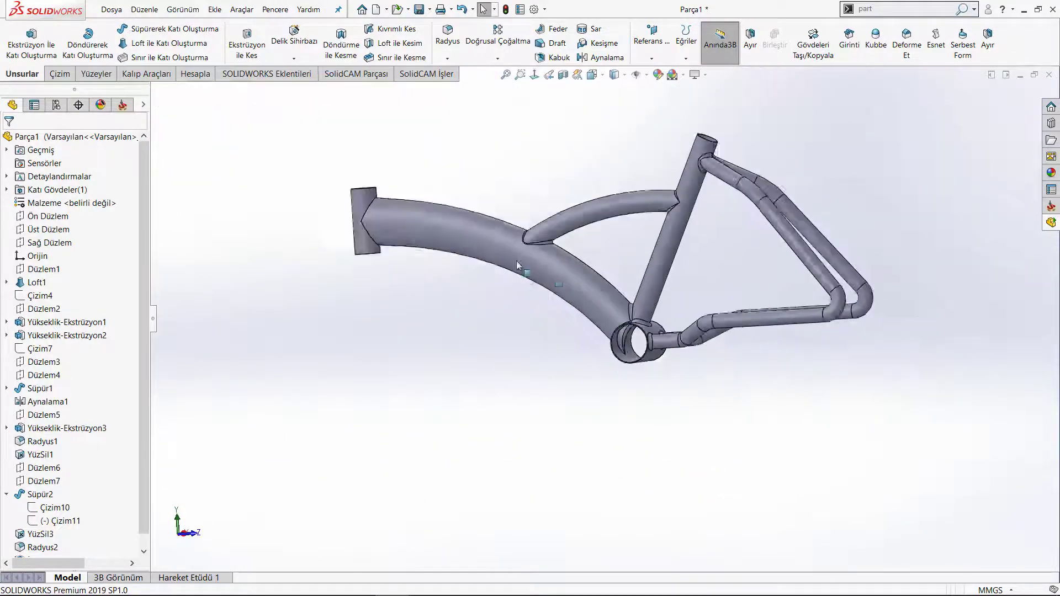
scroll(508, 243, down, 5)
scroll(541, 279, down, 2)
mouse_move(541, 278)
middle_down()
mouse_move(556, 429)
mouse_move(552, 407)
mouse_move(582, 453)
mouse_move(540, 338)
middle_up()
scroll(499, 268, down, 4)
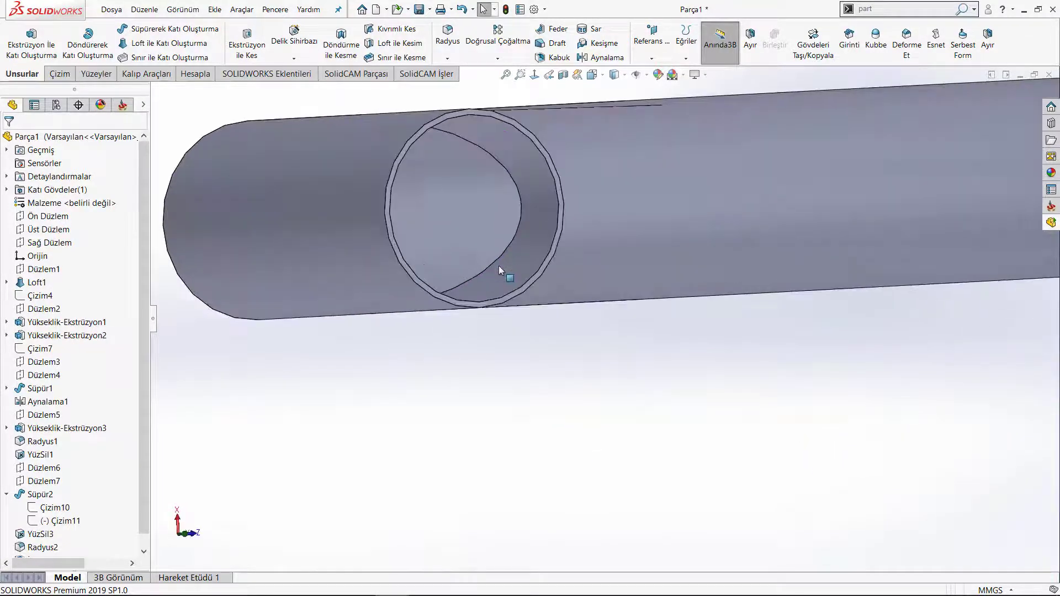
mouse_move(499, 267)
middle_down()
mouse_move(469, 308)
mouse_move(480, 306)
mouse_move(485, 178)
mouse_move(540, 244)
middle_up()
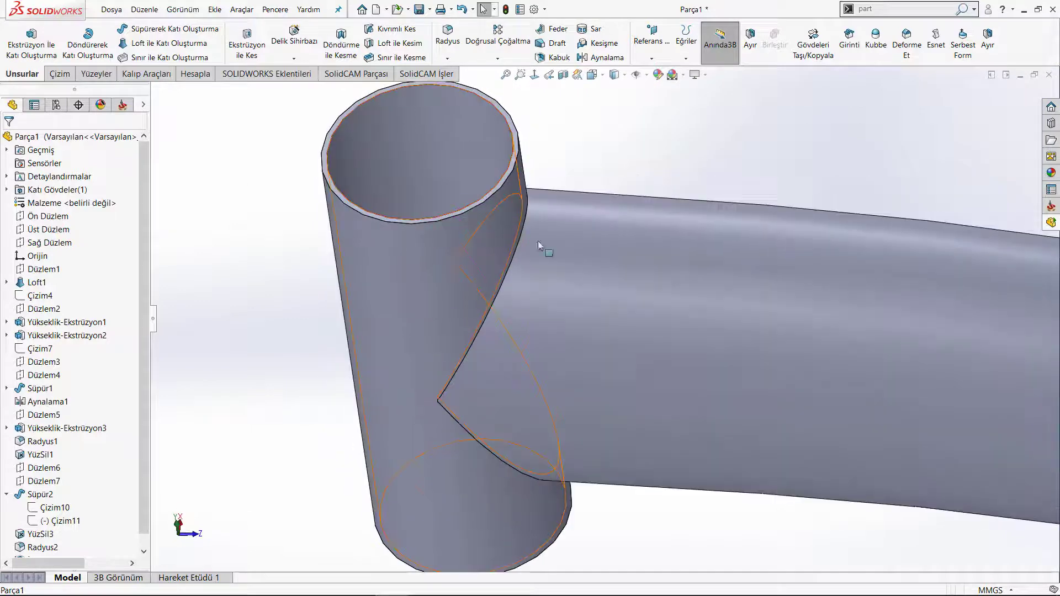
scroll(633, 350, up, 5)
mouse_move(756, 407)
middle_down()
mouse_move(853, 356)
mouse_move(731, 349)
mouse_move(596, 226)
middle_up()
scroll(854, 356, up, 3)
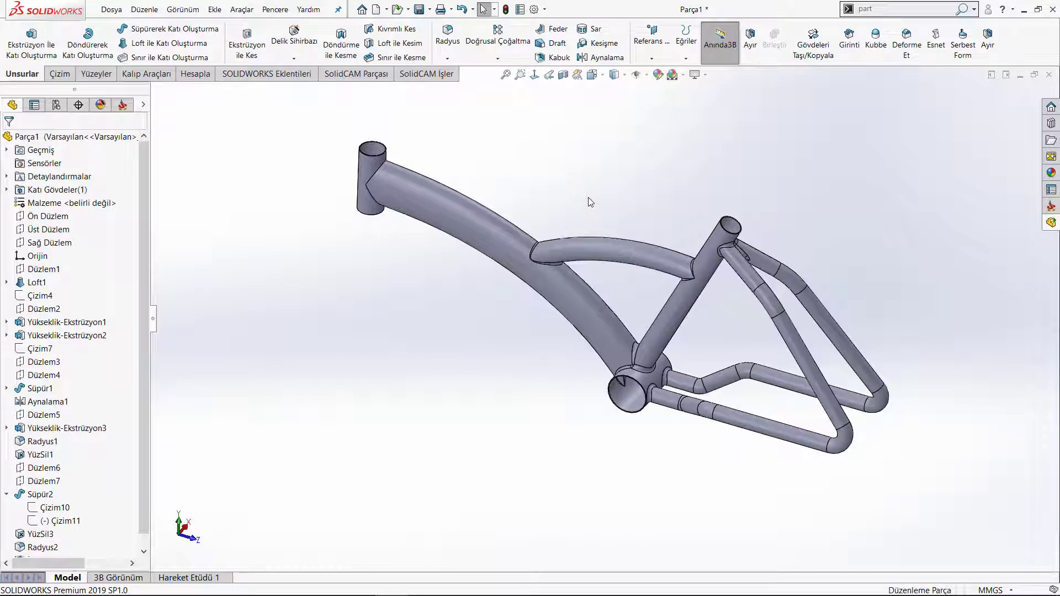
scroll(607, 314, up, 3)
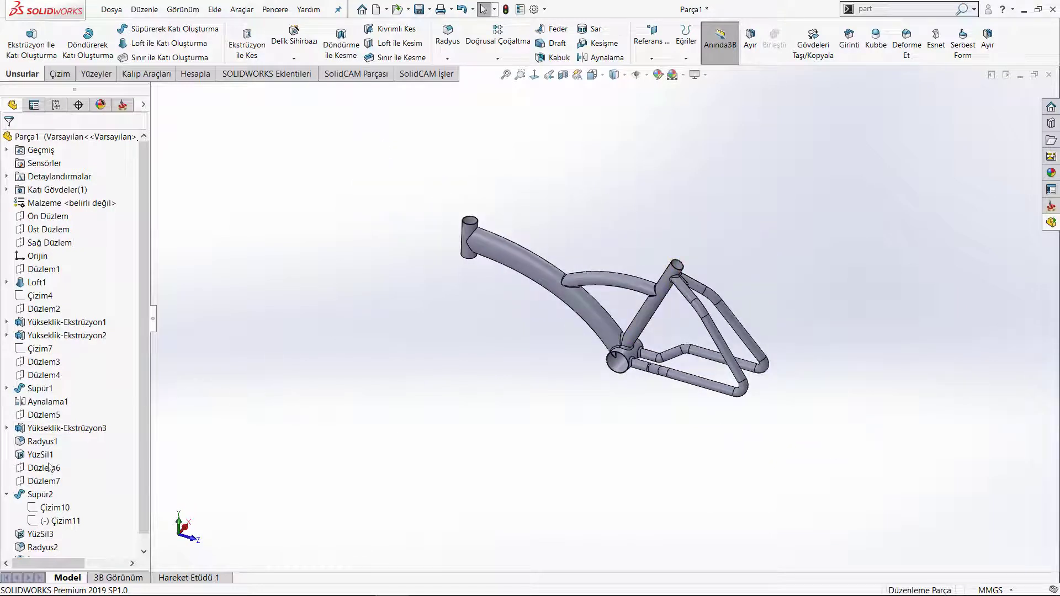
click(7, 495)
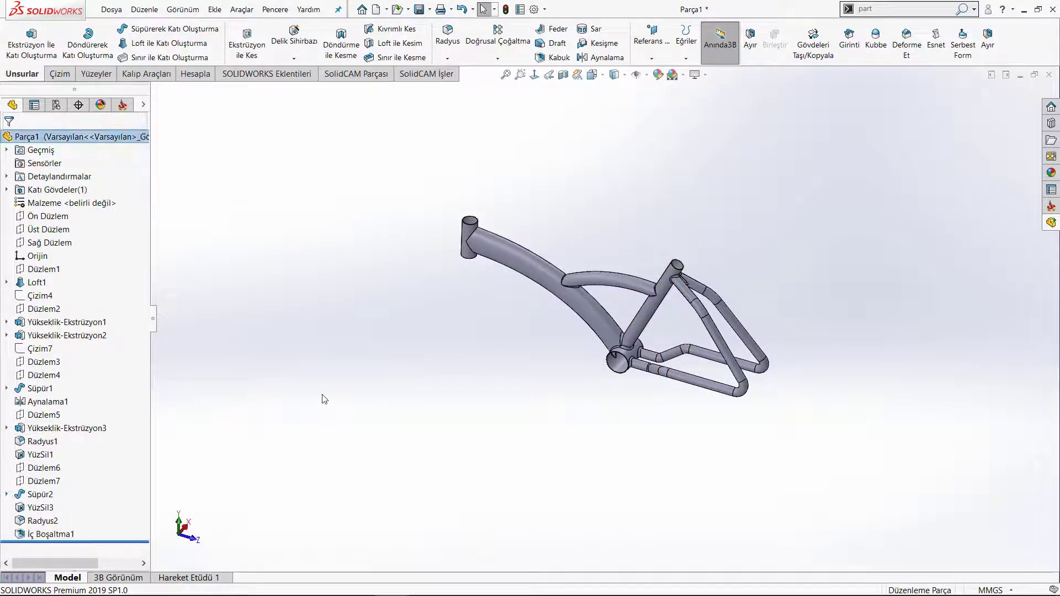
scroll(700, 359, down, 3)
Create plane Düzlem8 offset 50 mm from Sağ Düzlem on the flipped side.
mouse_move(700, 359)
middle_down()
mouse_move(581, 364)
mouse_move(540, 298)
mouse_move(575, 367)
mouse_move(589, 303)
mouse_move(575, 331)
middle_up()
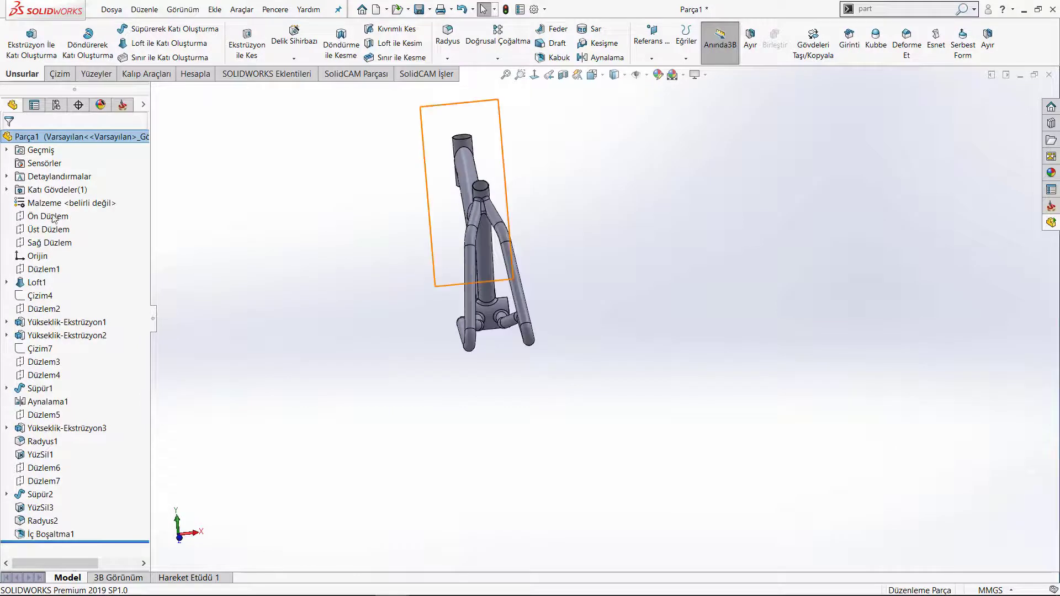
click(49, 243)
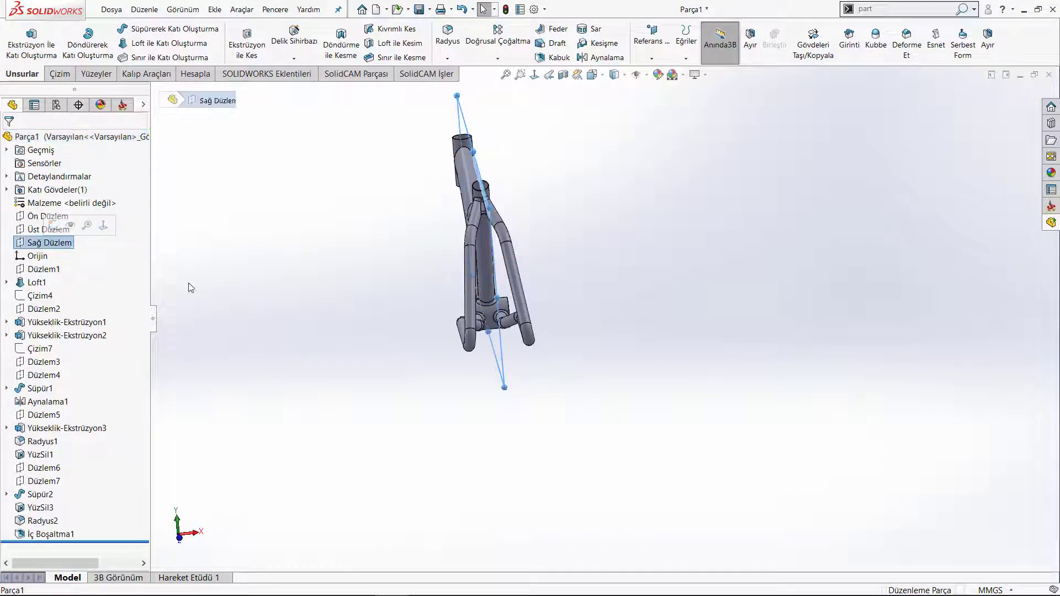
mouse_move(188, 283)
middle_down()
mouse_move(275, 304)
mouse_move(326, 288)
middle_up()
click(656, 45)
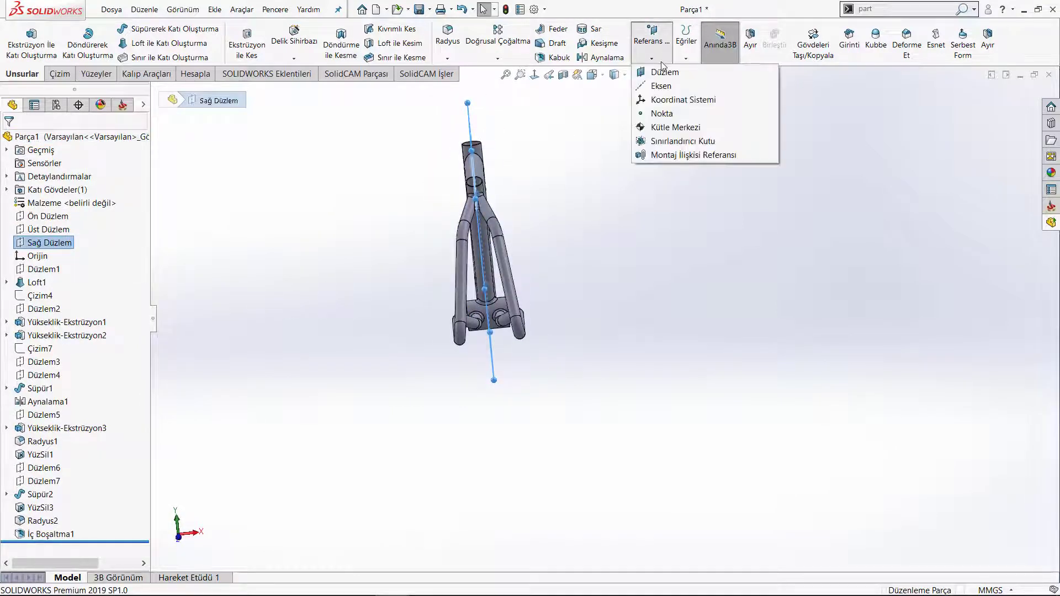
click(665, 72)
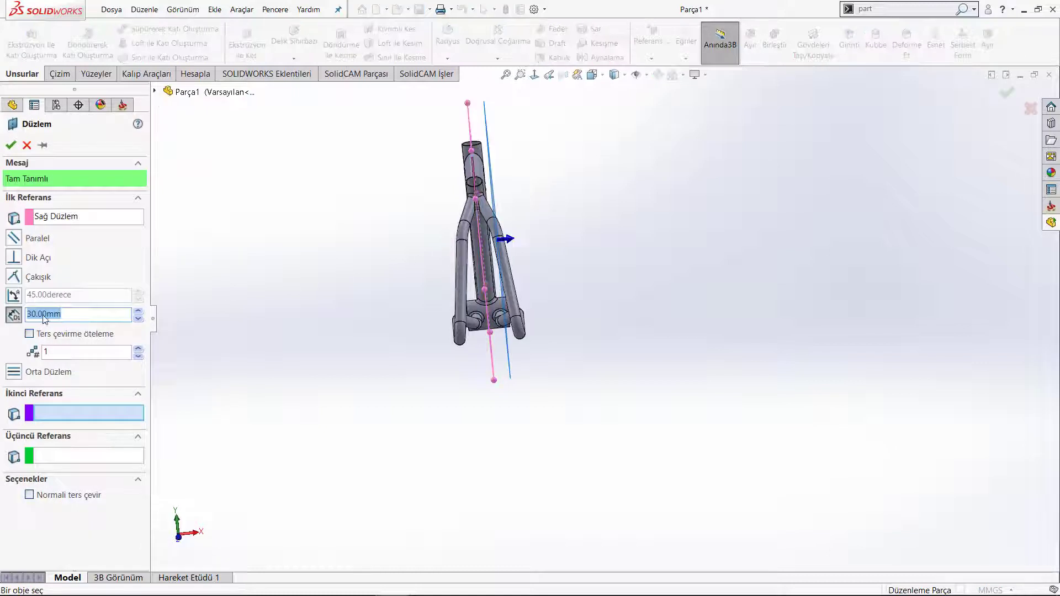
click(32, 334)
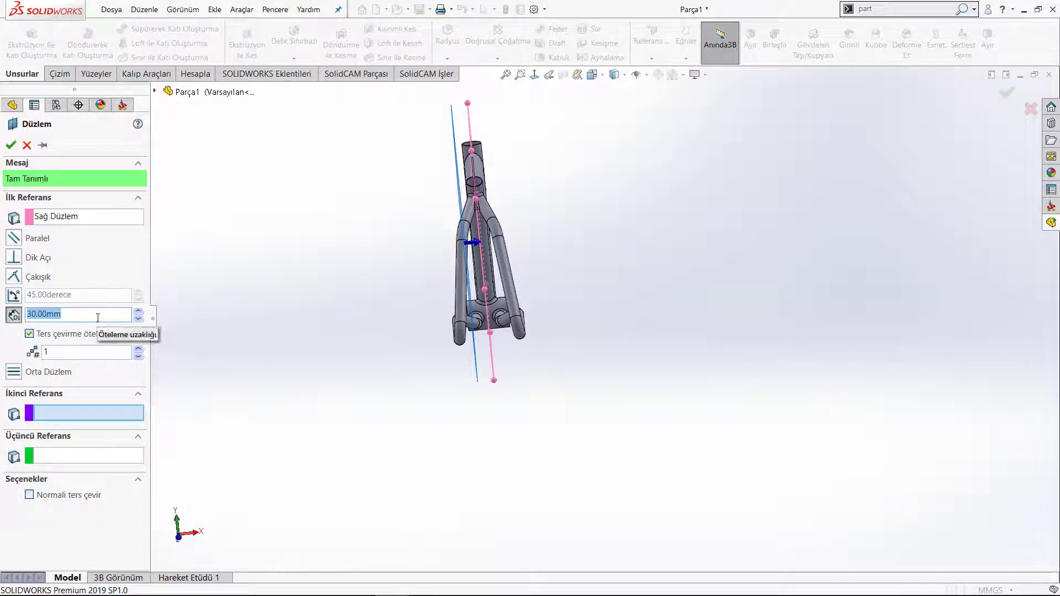
text(40)
key(Return)
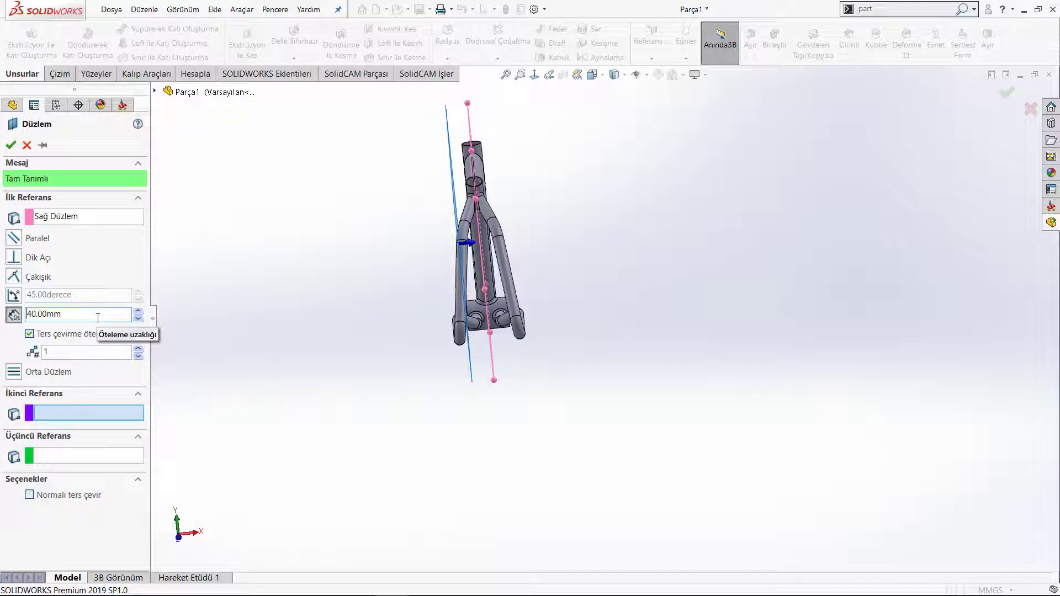
key(Home)
key(Delete)
key(Delete)
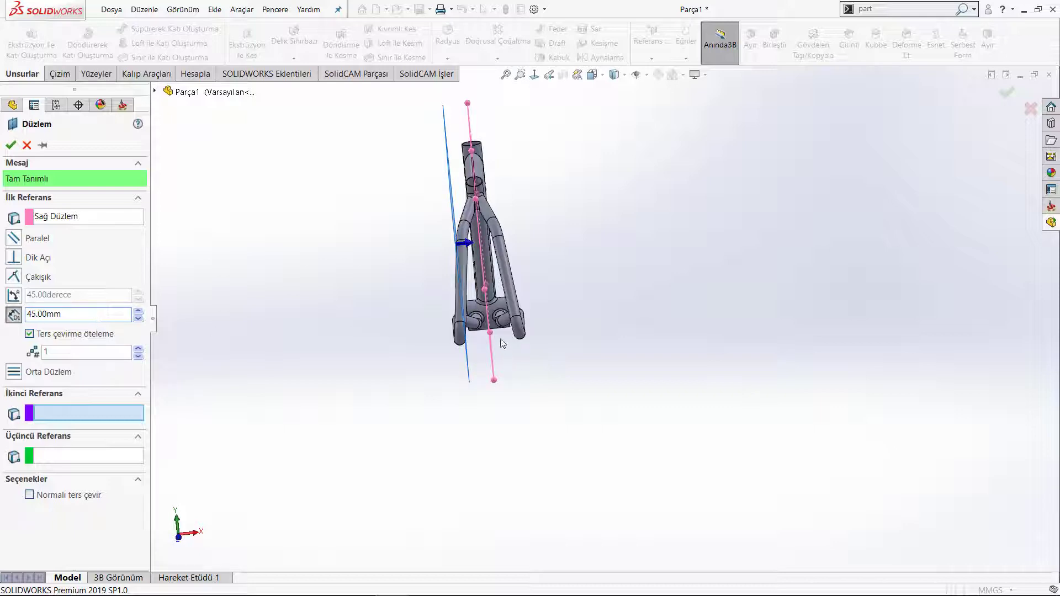
scroll(500, 337, down, 5)
mouse_move(498, 331)
middle_down()
mouse_move(485, 330)
mouse_move(496, 333)
middle_up()
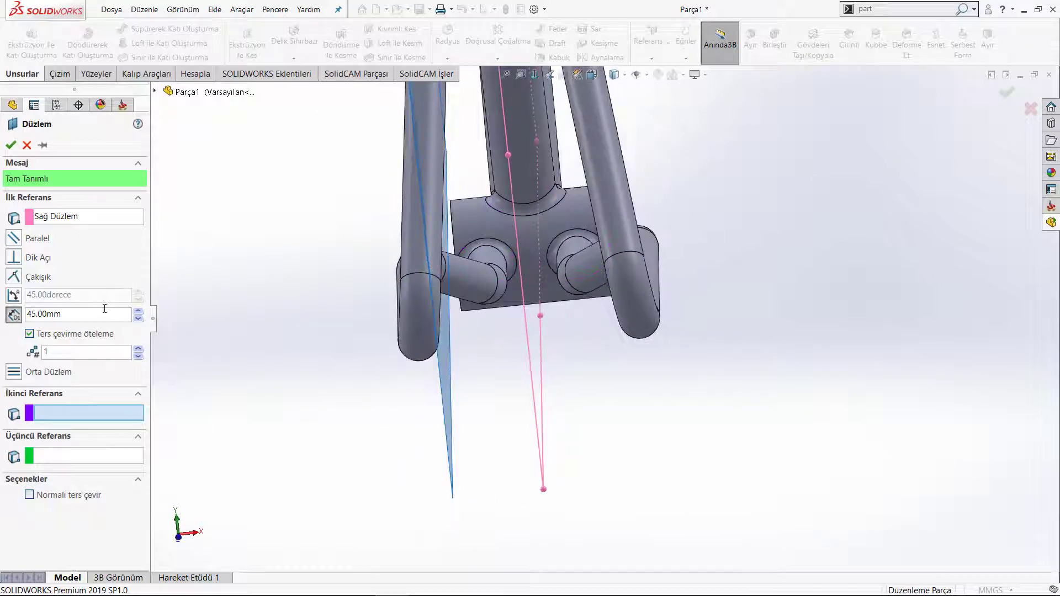
double_click(95, 315)
key(Return)
key(Return)
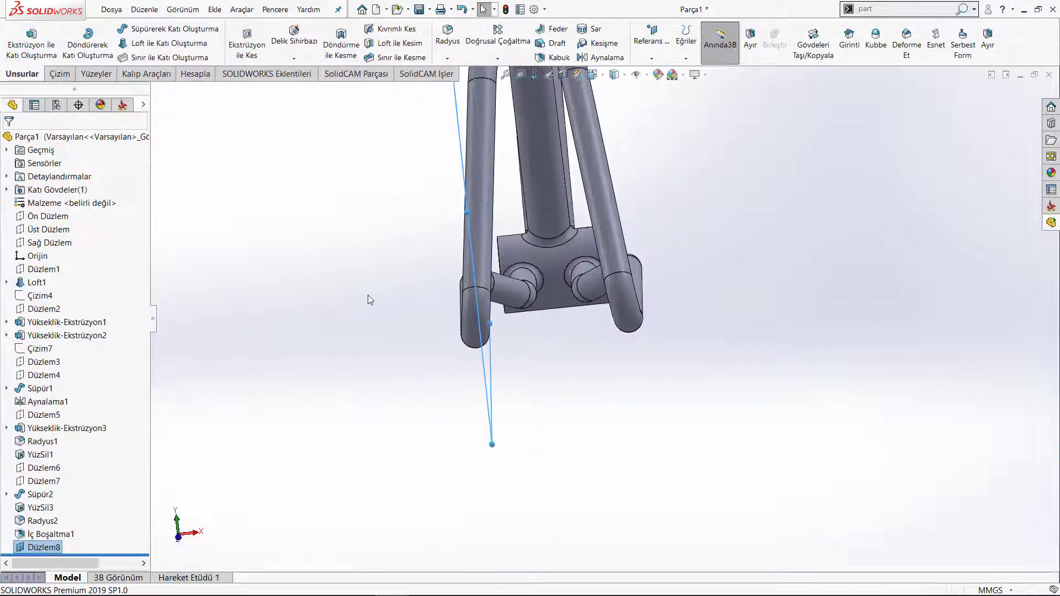
Turn the frame to a side-on view and open a new sketch on Düzlem8.
middle_drag(368, 295, 574, 299)
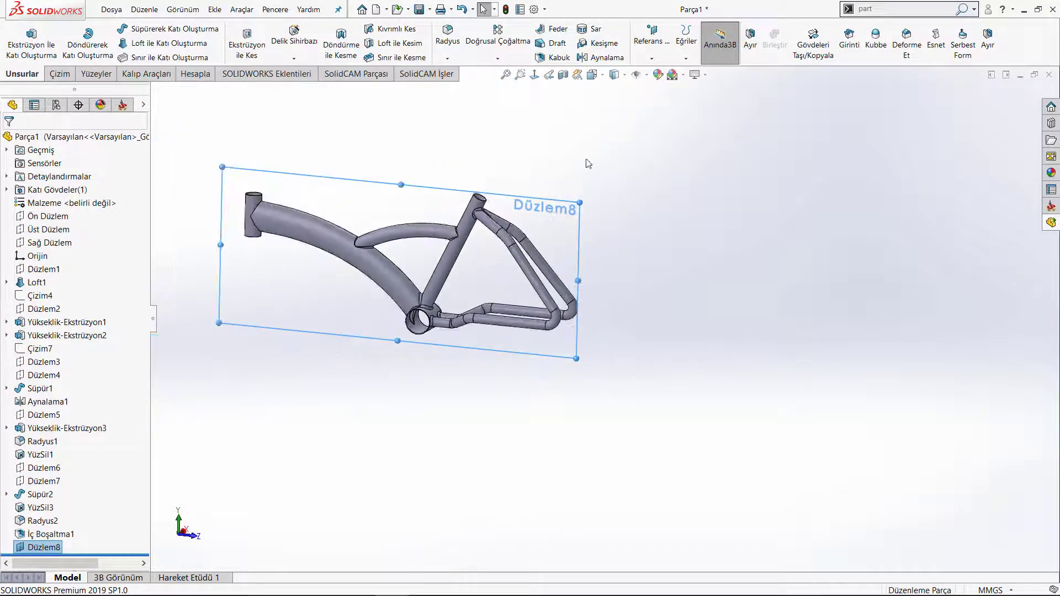
click(588, 163)
key(ctrl+3)
scroll(552, 287, down, 3)
scroll(574, 248, down, 3)
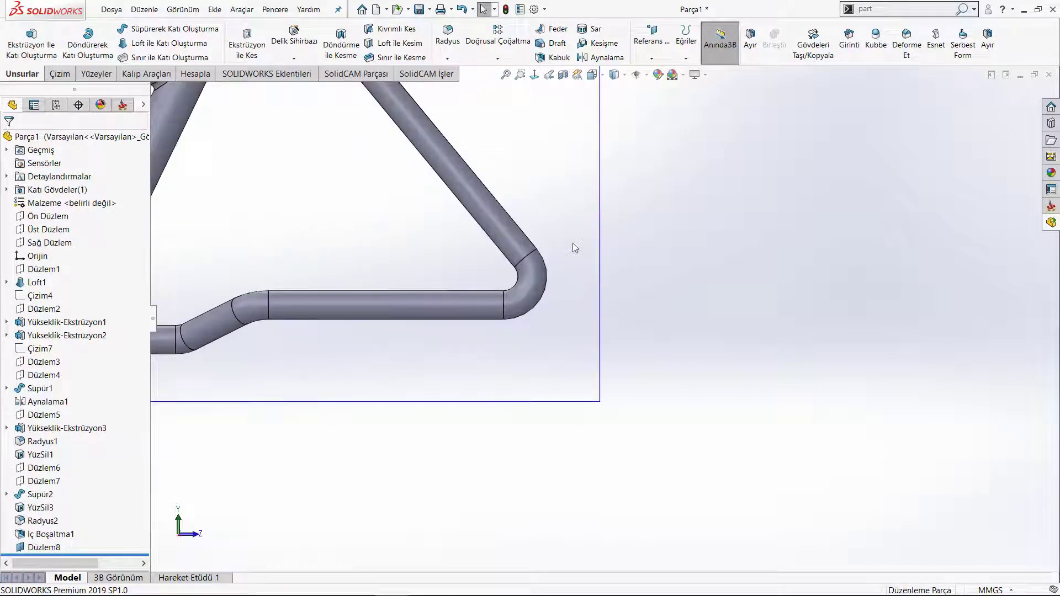
click(600, 232)
click(655, 211)
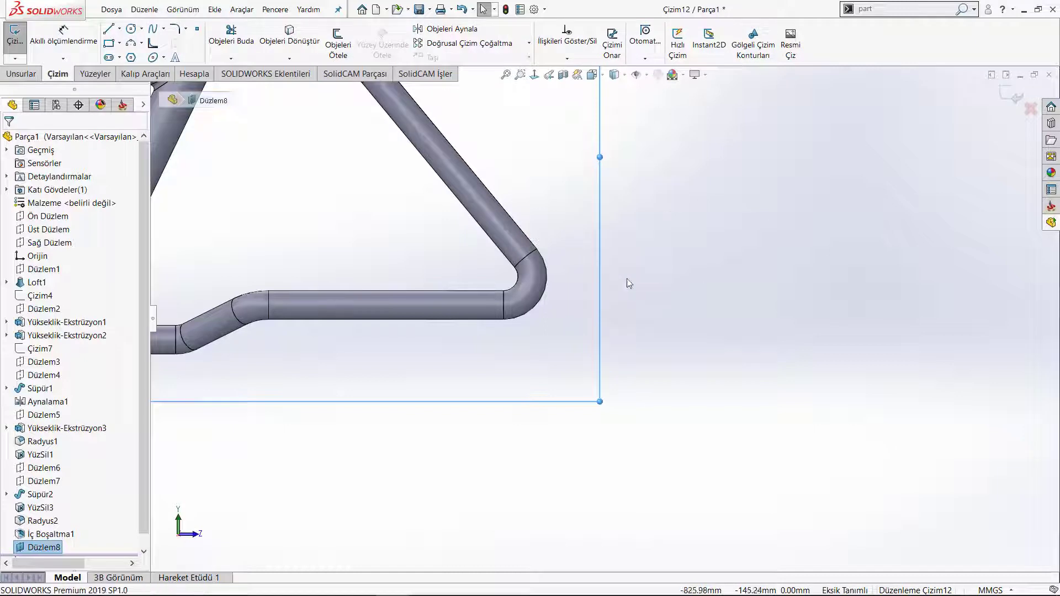
Draw the outer dropout outline with lines and drag its corners into place along the seat stay.
key(l)
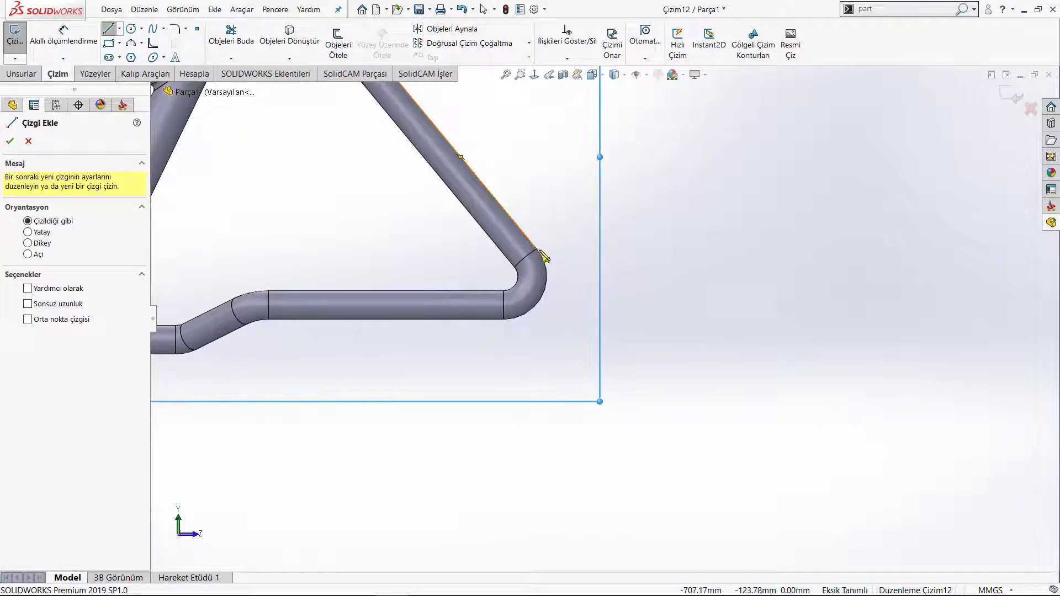
click(539, 252)
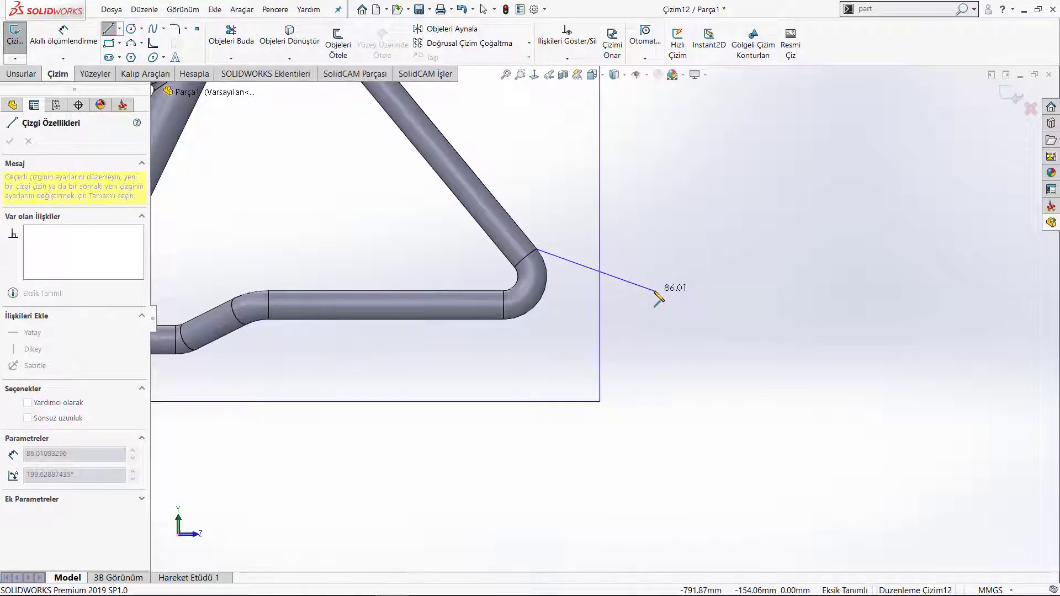
click(654, 291)
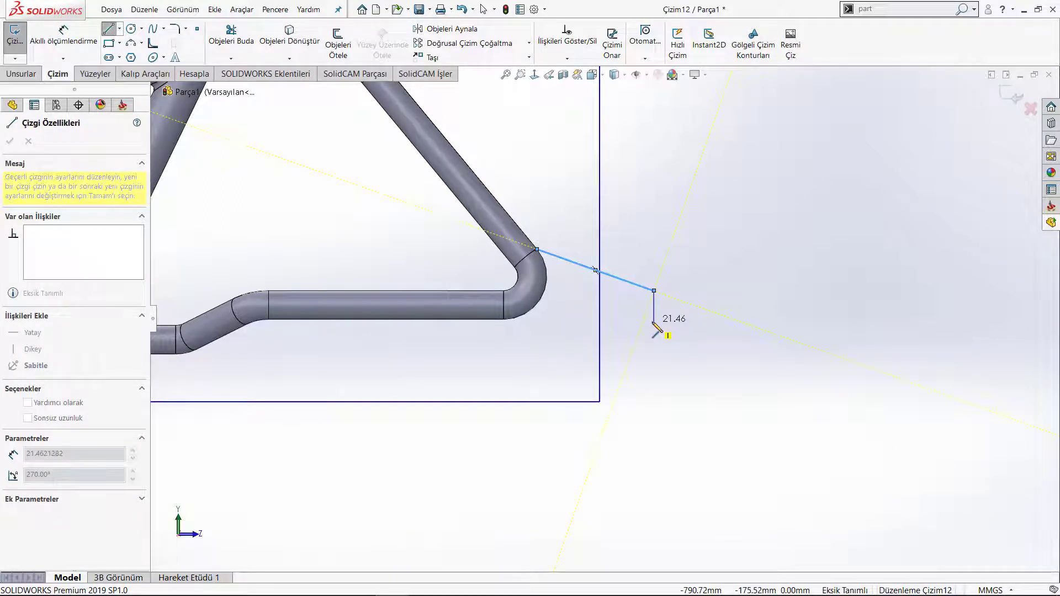
click(654, 321)
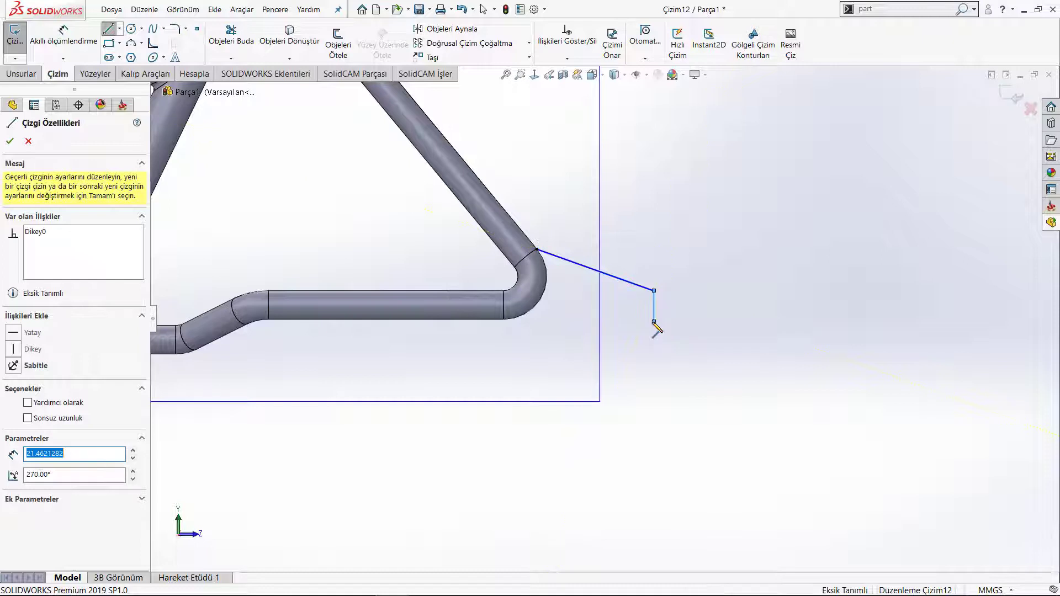
click(504, 319)
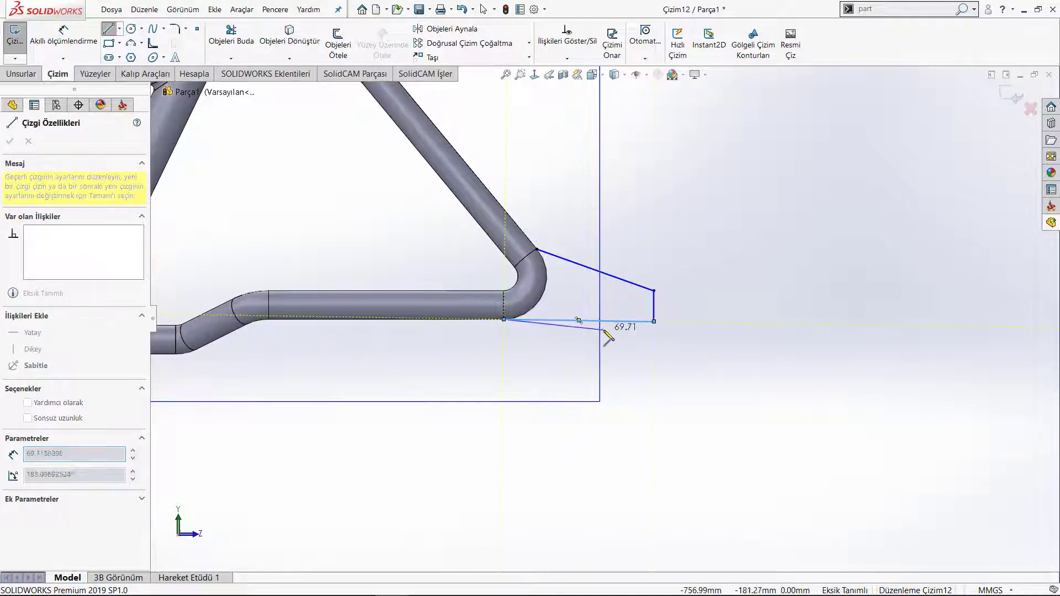
key(Escape)
key(Escape)
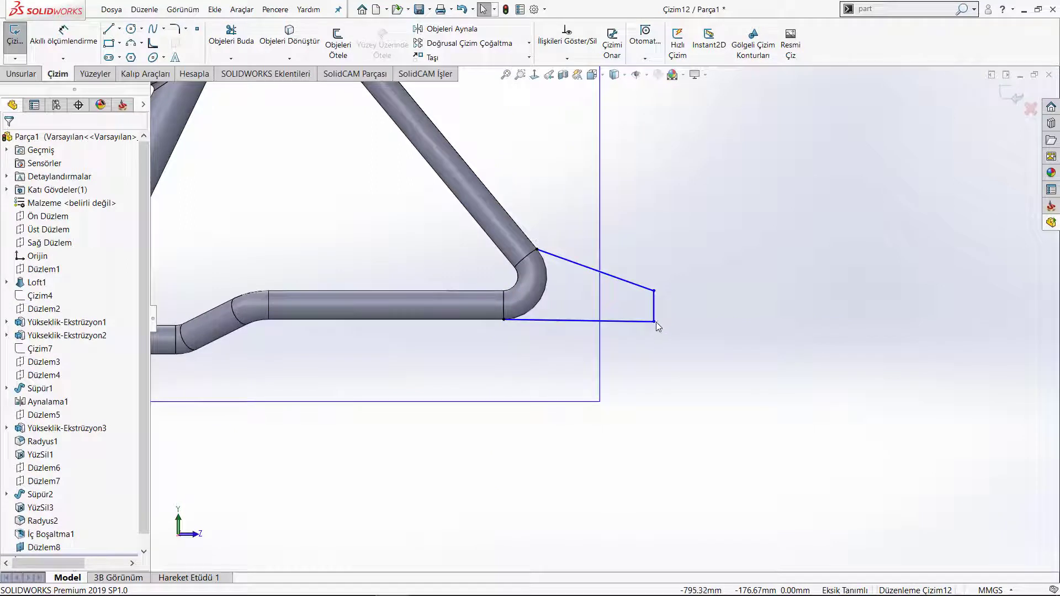
mouse_move(653, 321)
mouse_down()
mouse_move(629, 335)
mouse_move(642, 341)
mouse_move(649, 320)
mouse_up()
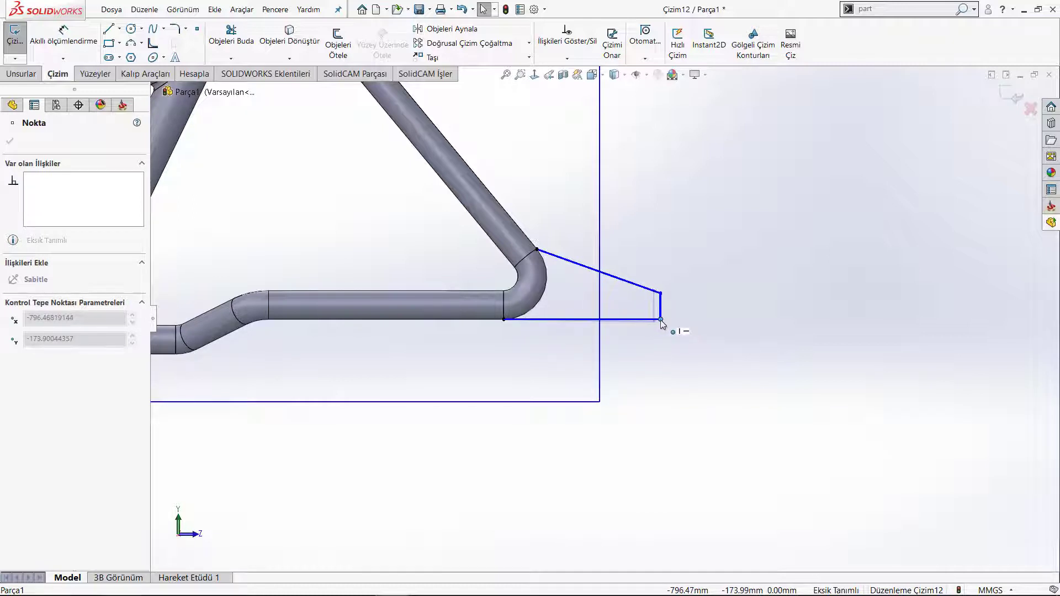
click(670, 271)
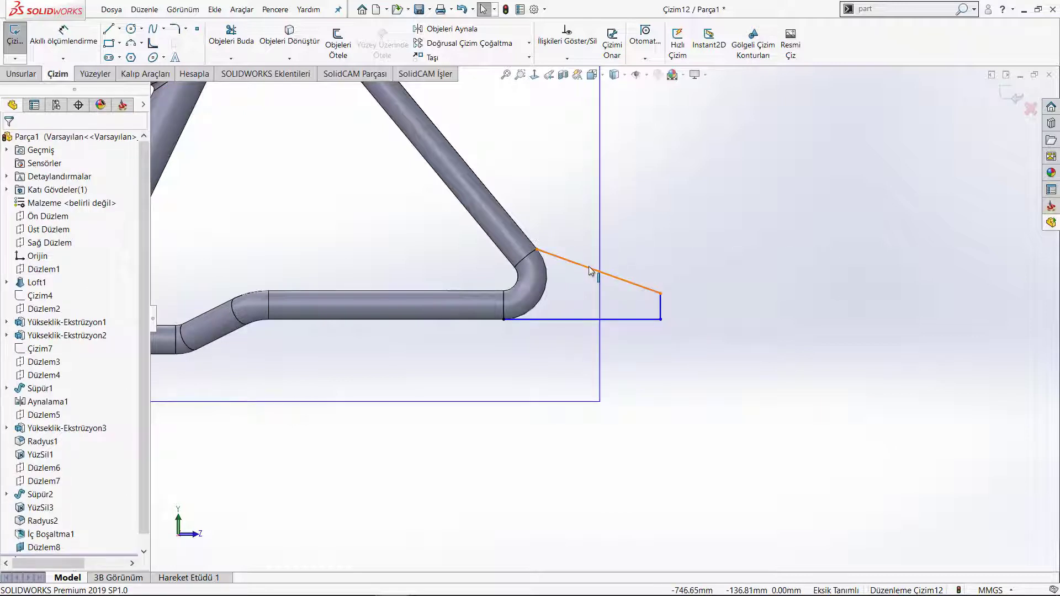
drag(589, 271, 587, 270)
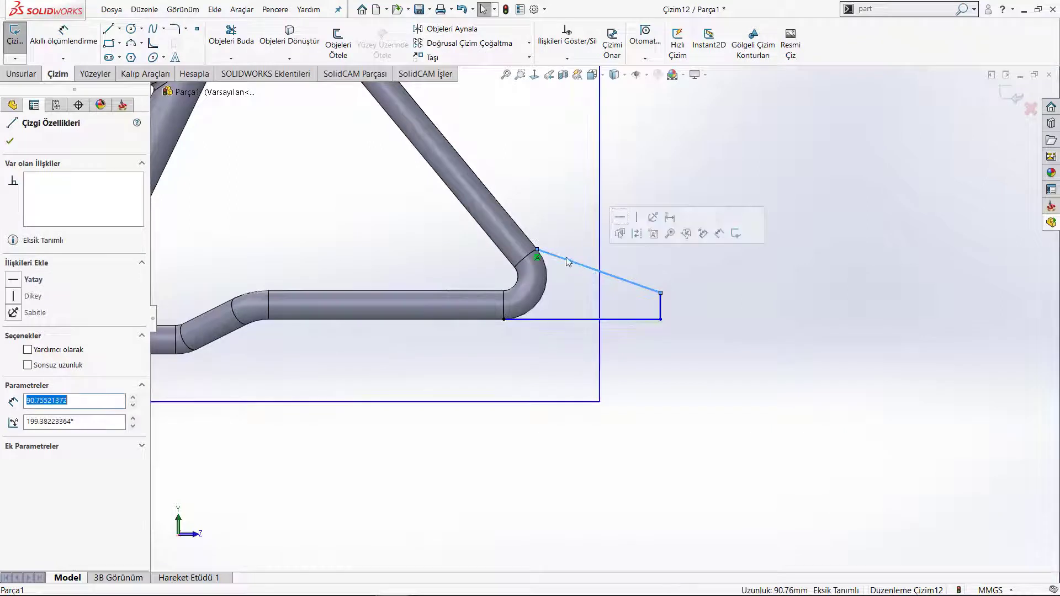
key(Escape)
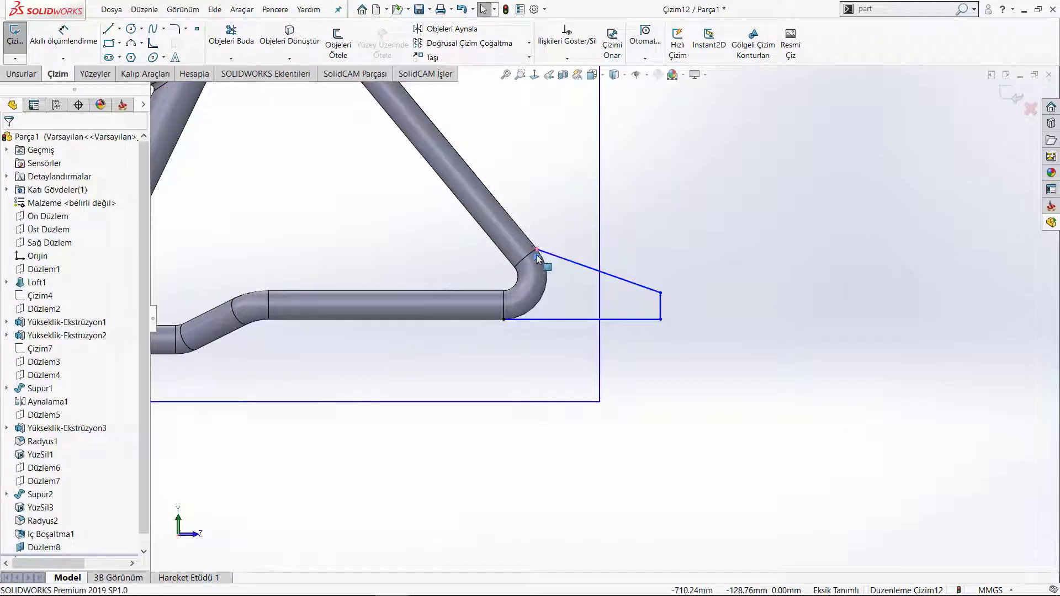
drag(538, 251, 501, 213)
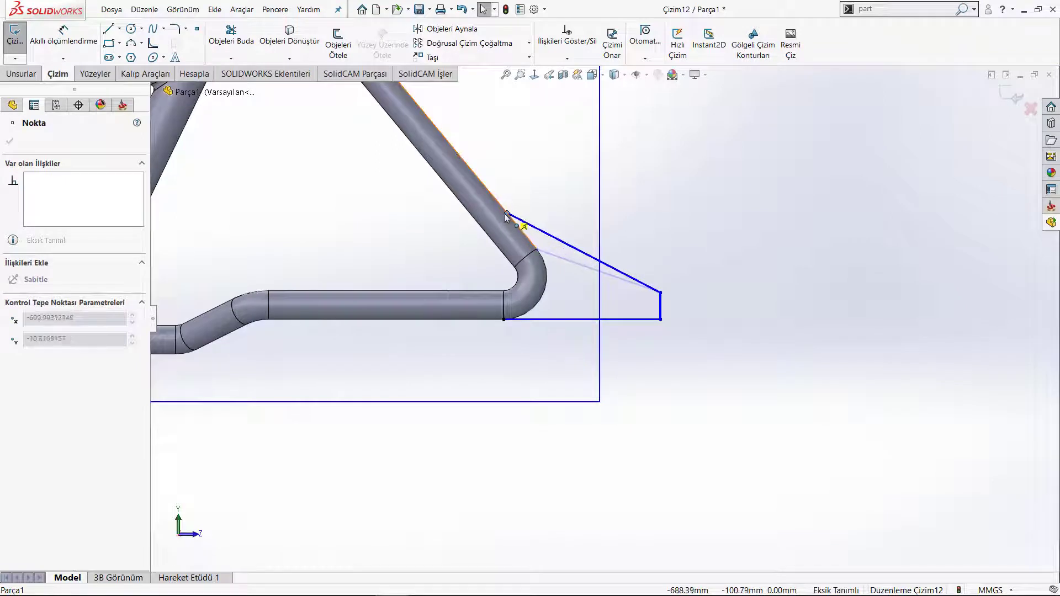
click(700, 265)
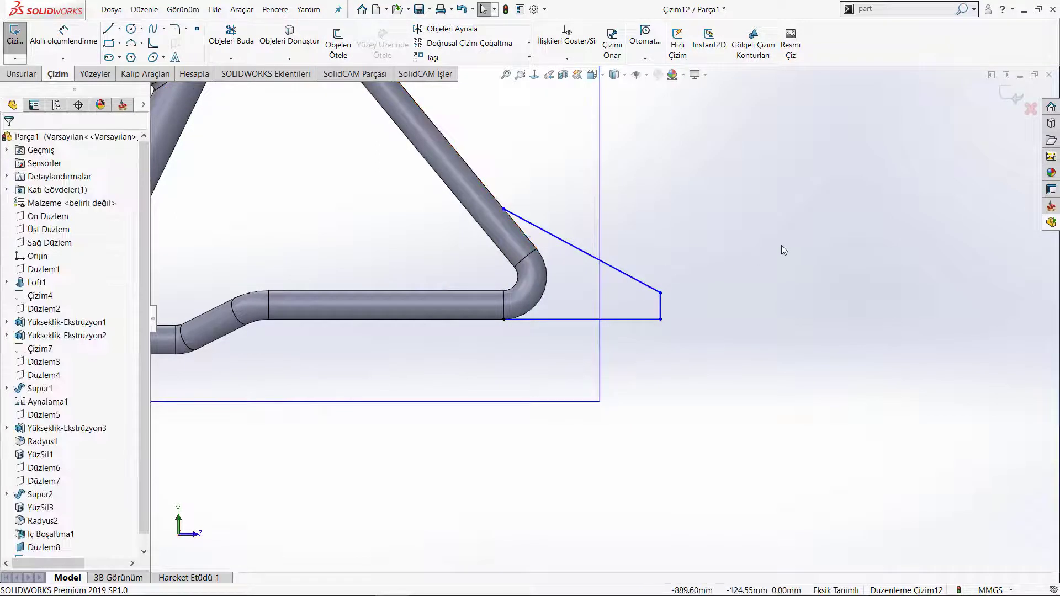
Draw the inner edge following the tube bend from the upper endpoint to the chainstay end.
key(l)
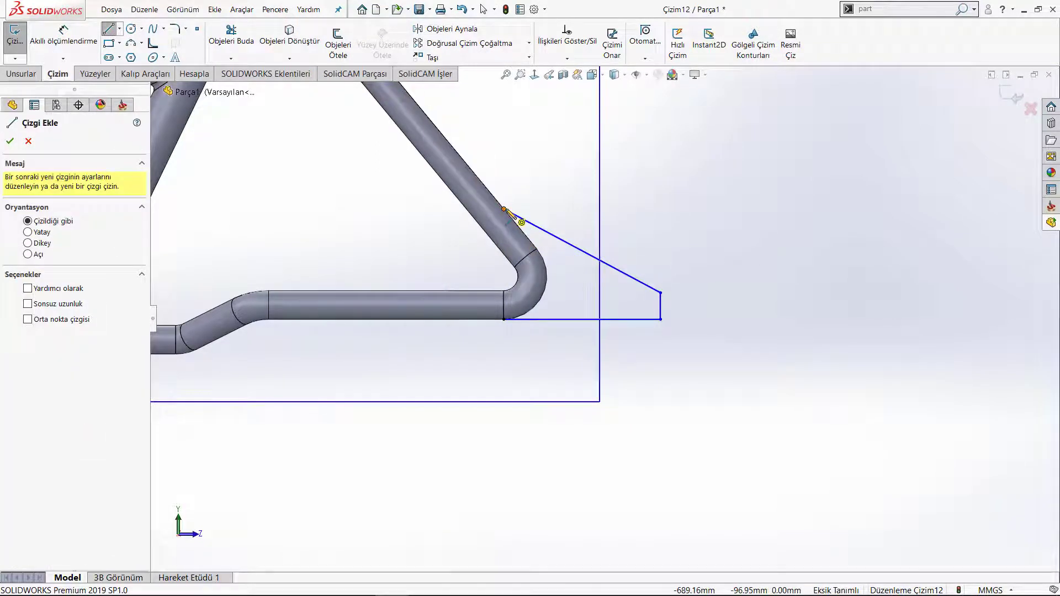
click(504, 210)
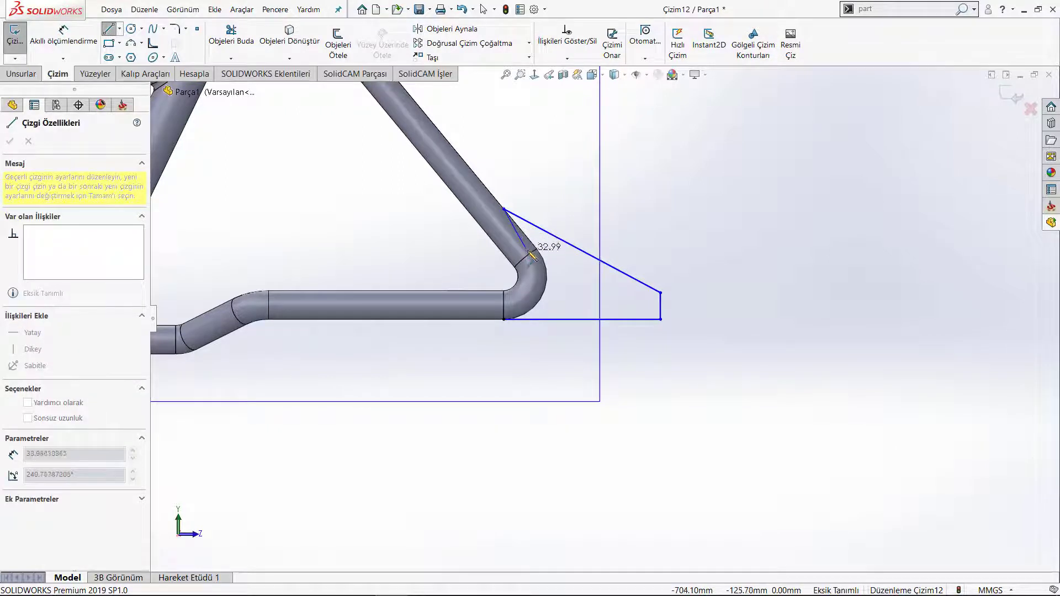
click(525, 257)
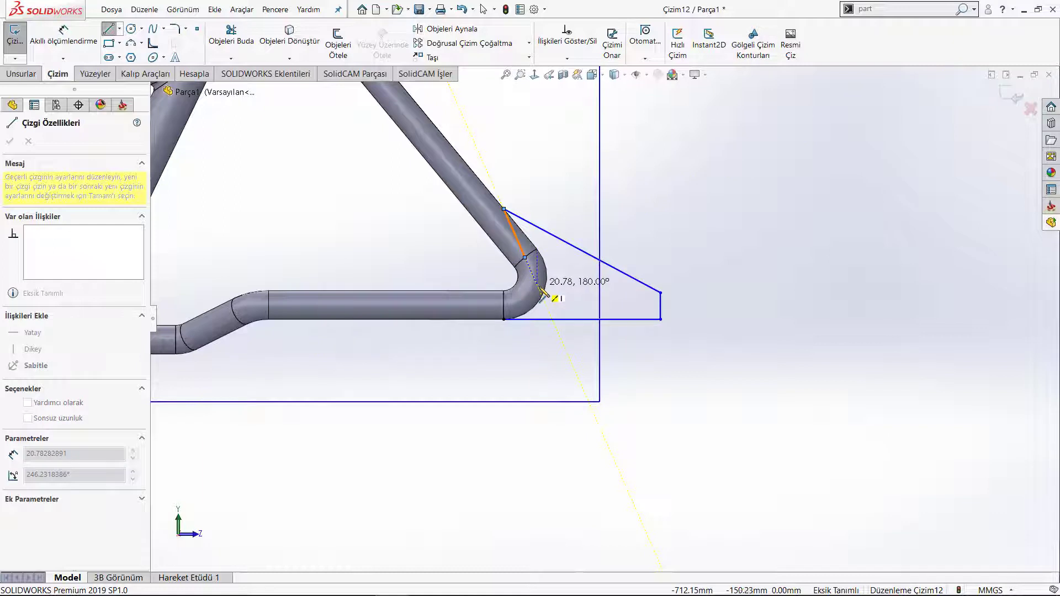
click(538, 285)
click(504, 319)
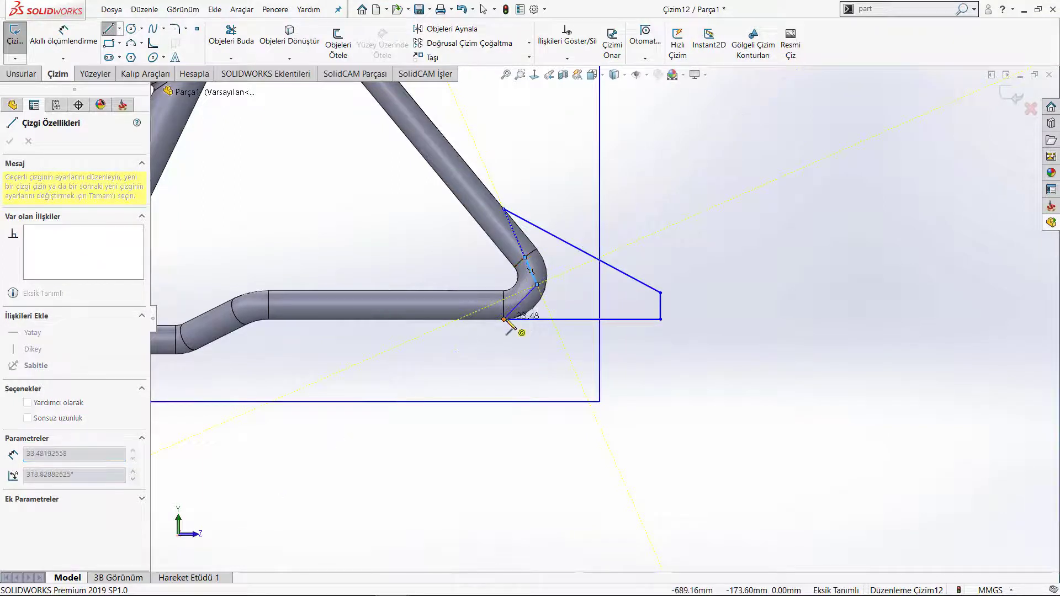
key(Escape)
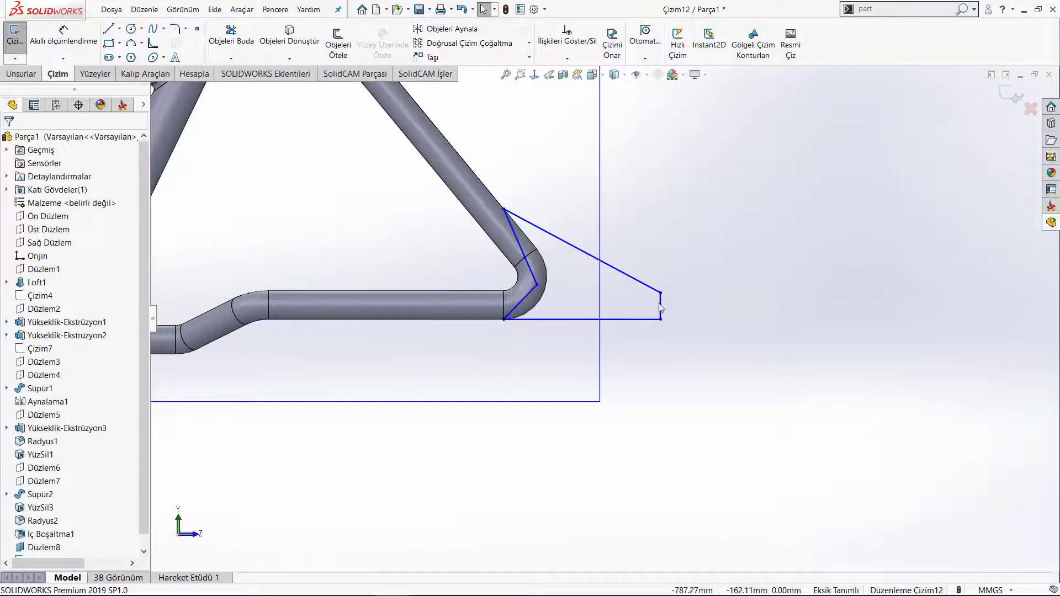
Dimension the outline's bottom edge to 80 mm.
click(612, 321)
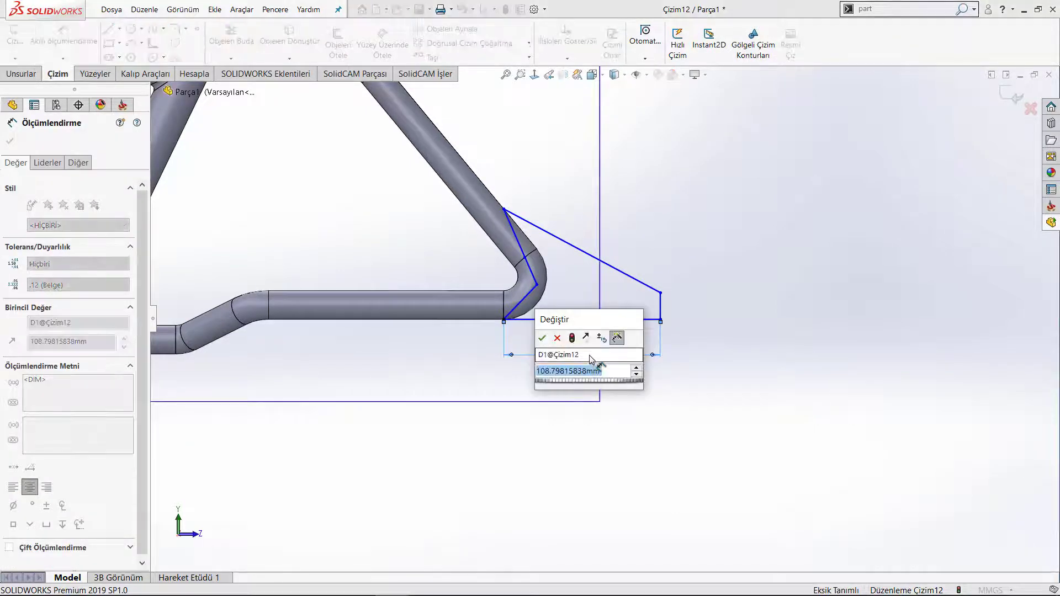
text(80)
key(Return)
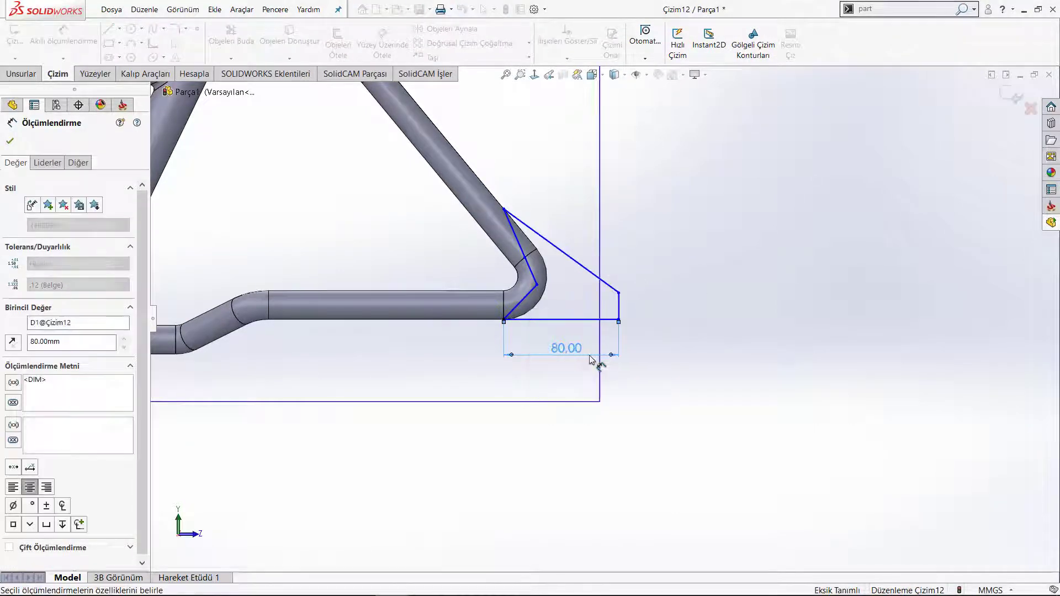
key(Escape)
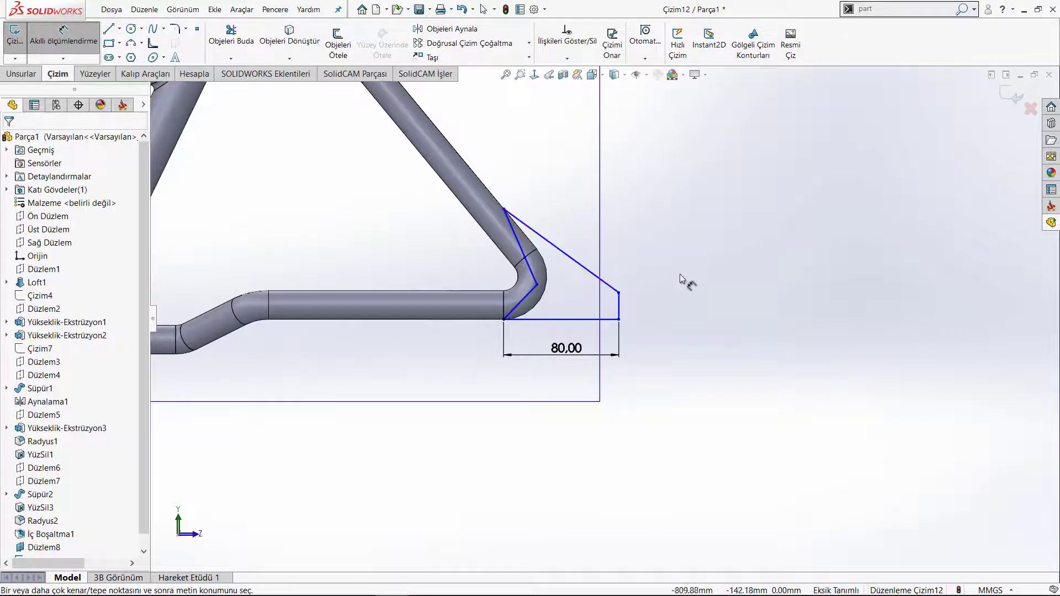
key(Escape)
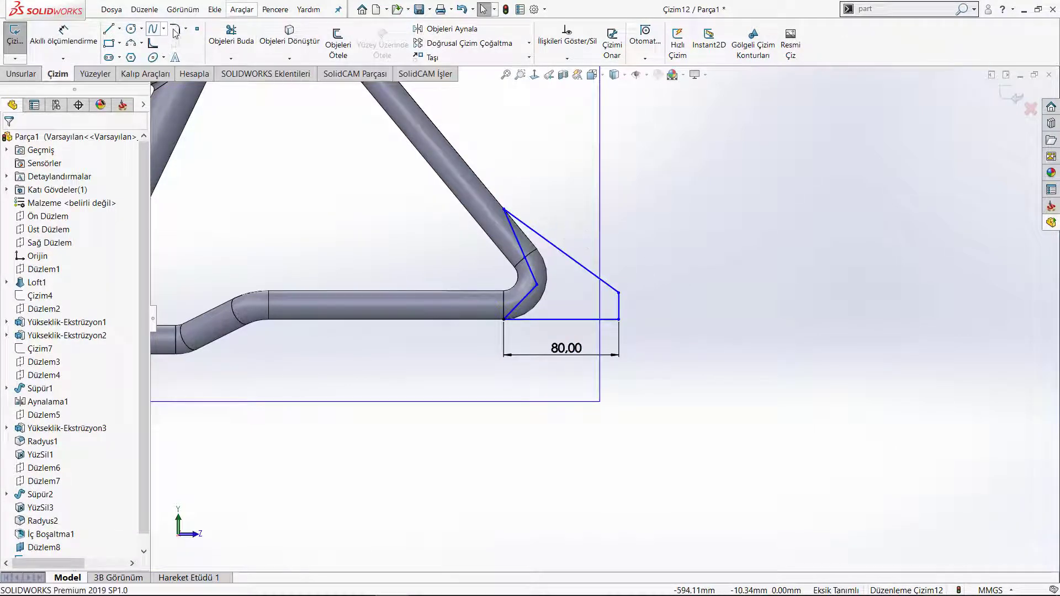
Round the outline's right-hand corners with a 10 mm sketch fillet.
click(176, 31)
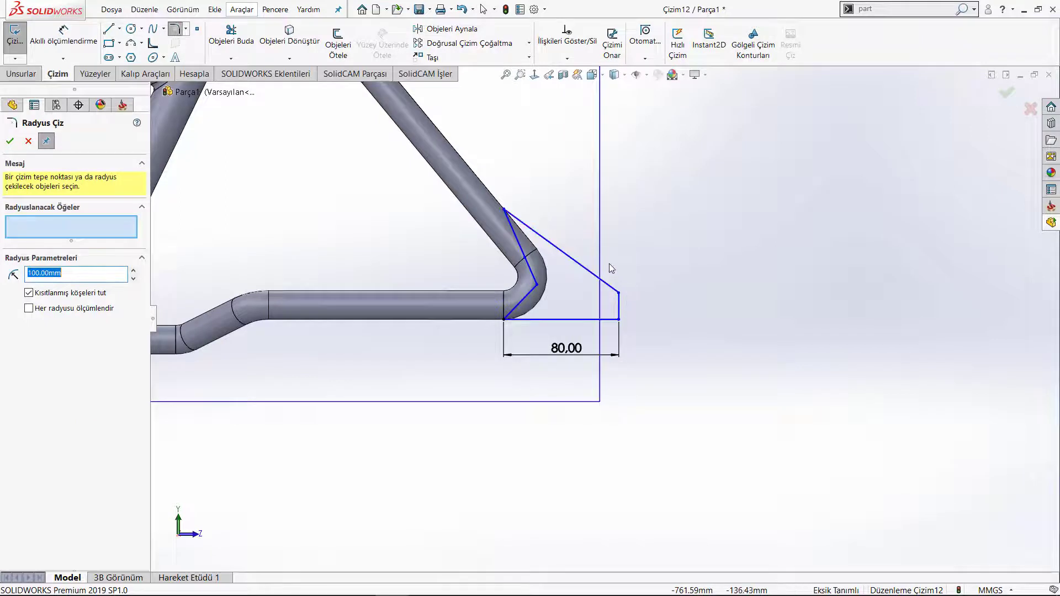
click(635, 329)
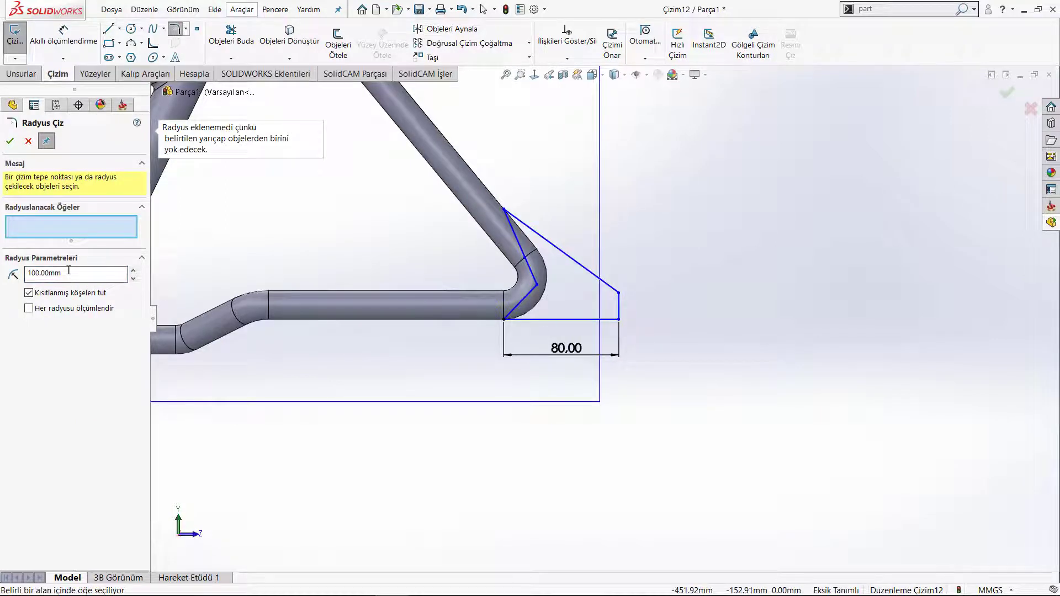
double_click(85, 269)
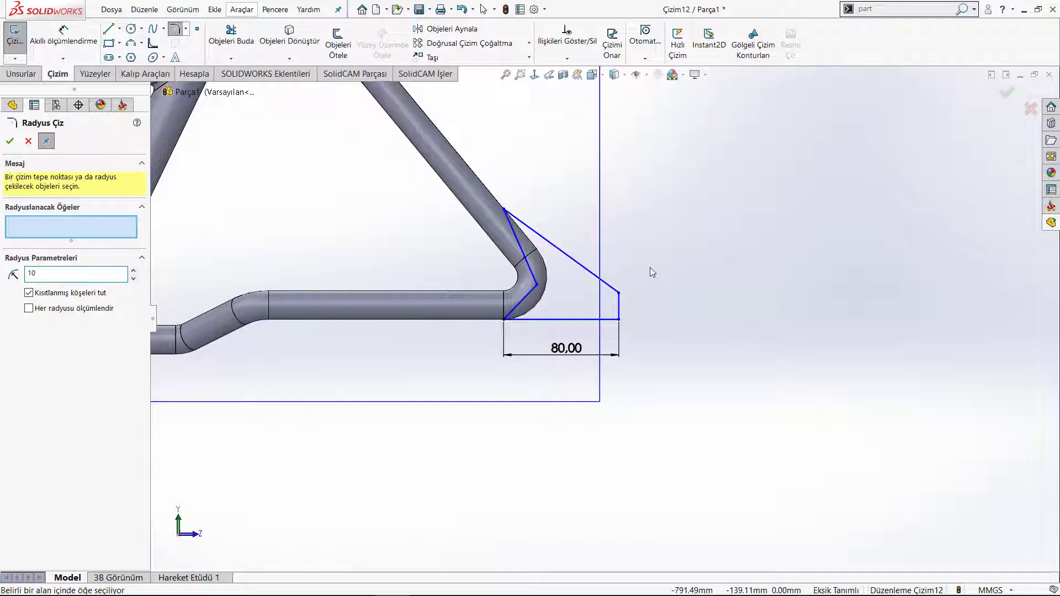
drag(613, 330, 613, 330)
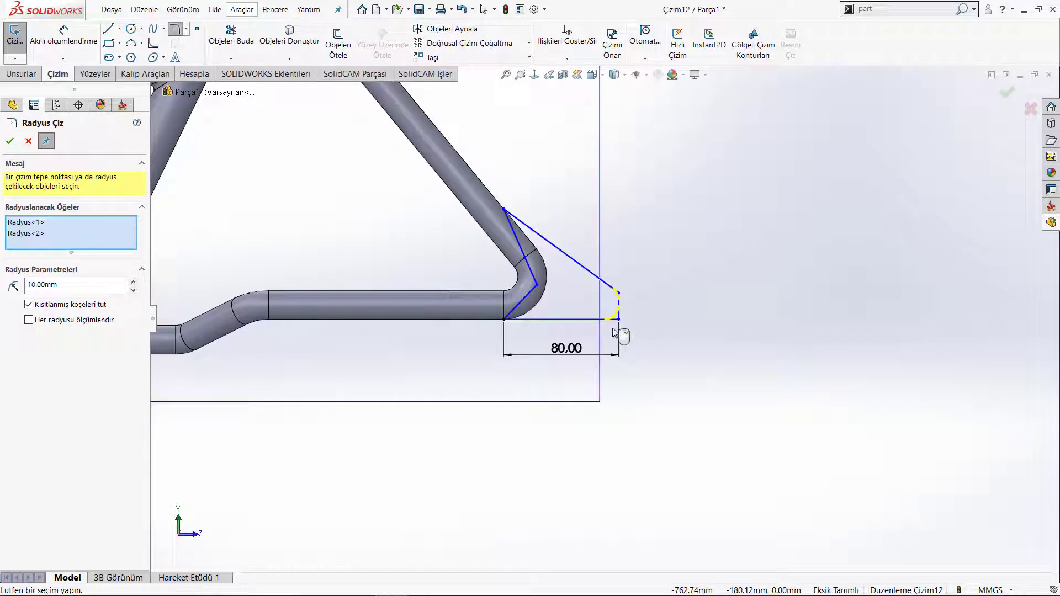
key(Return)
key(Escape)
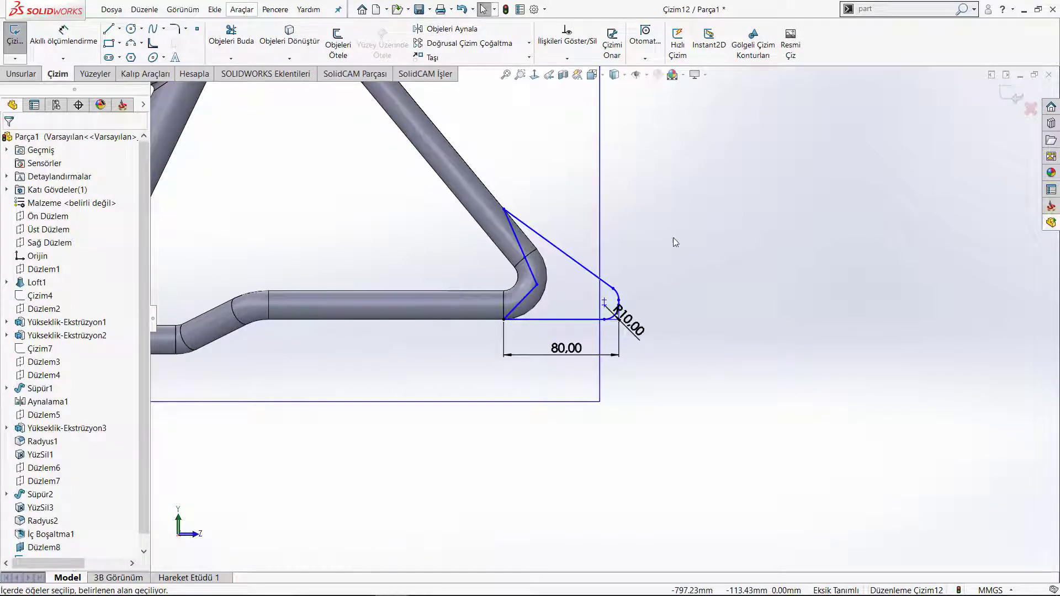
Draw a circle centred on the R10 rounded end and dimension it to 10 mm diameter.
key(c)
scroll(624, 307, down, 5)
scroll(632, 309, down, 2)
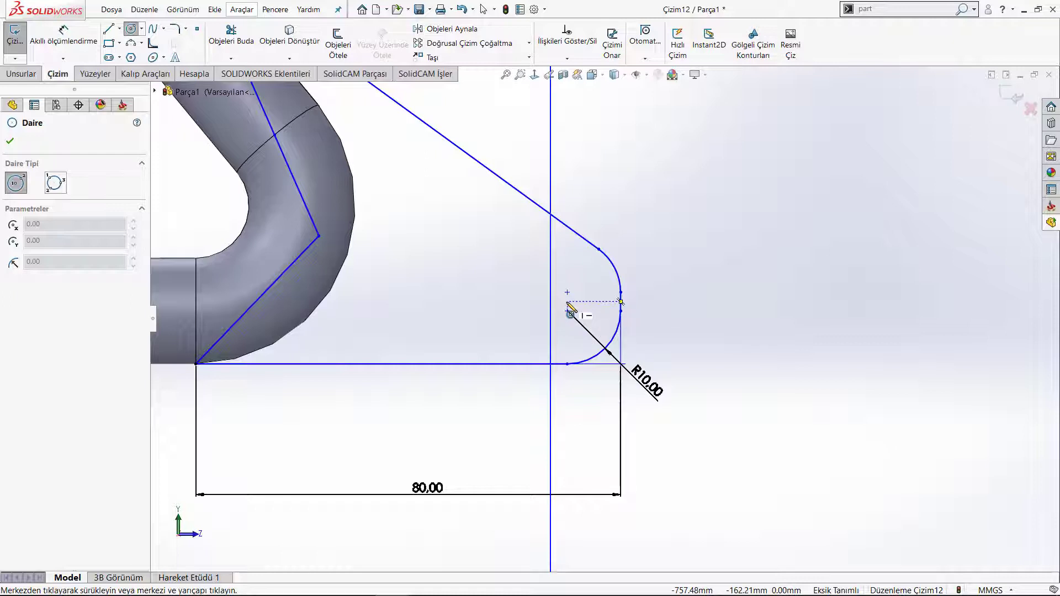
click(568, 302)
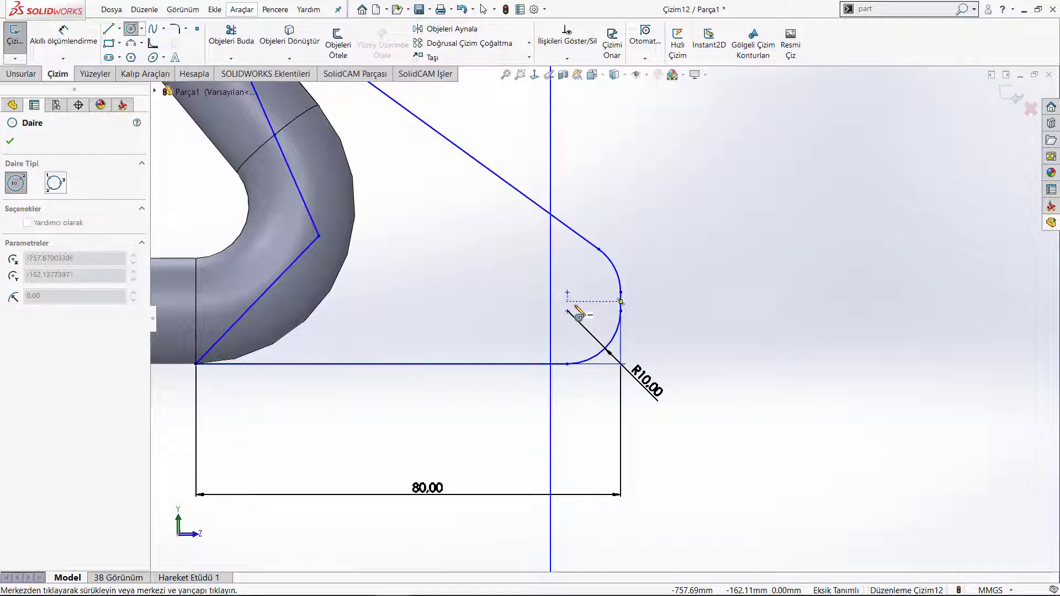
click(591, 333)
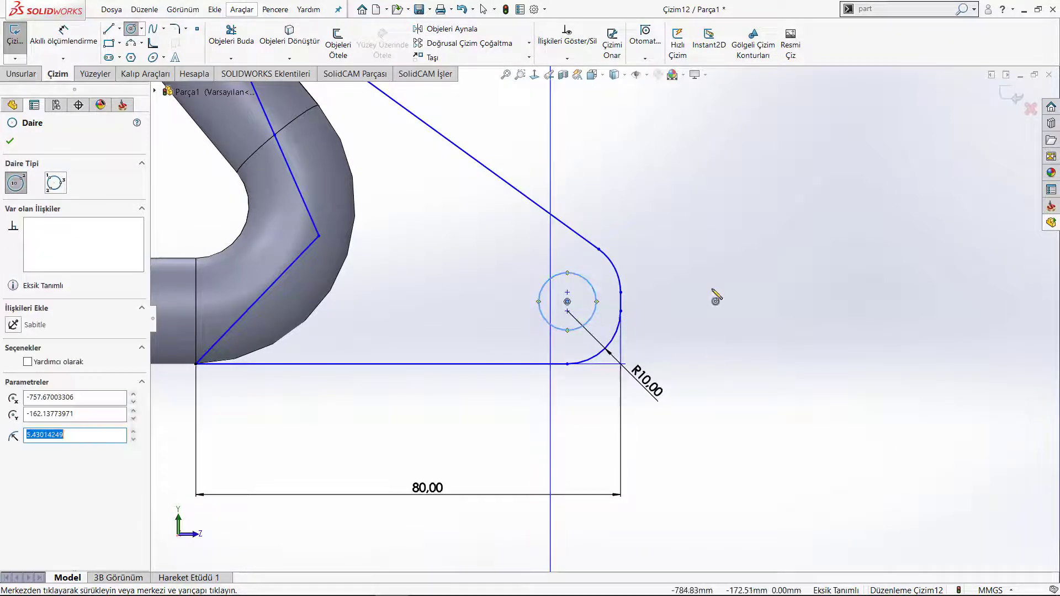
key(d)
click(588, 285)
click(615, 229)
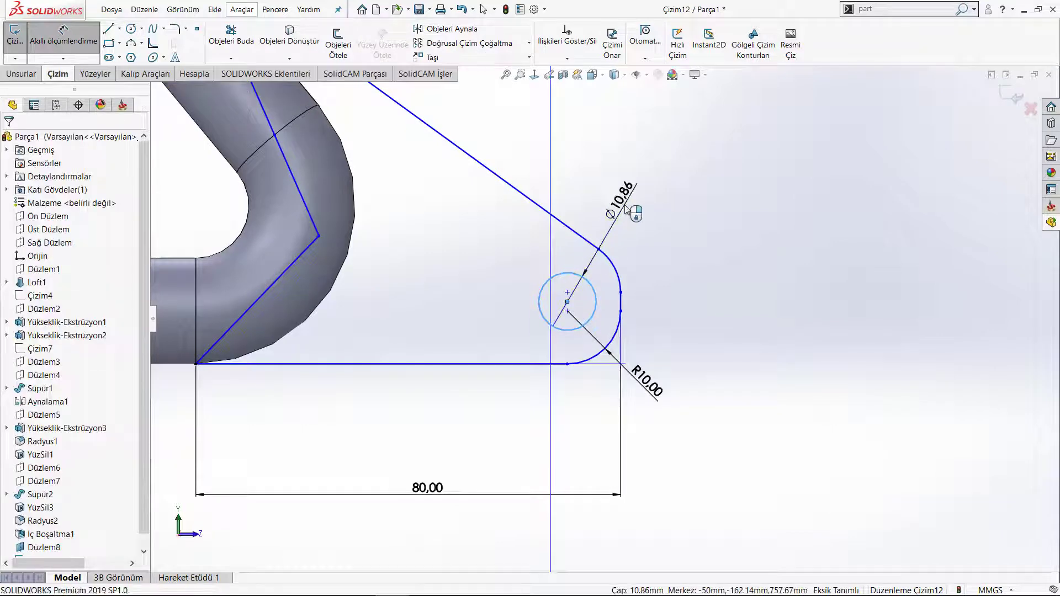
text(10)
key(Return)
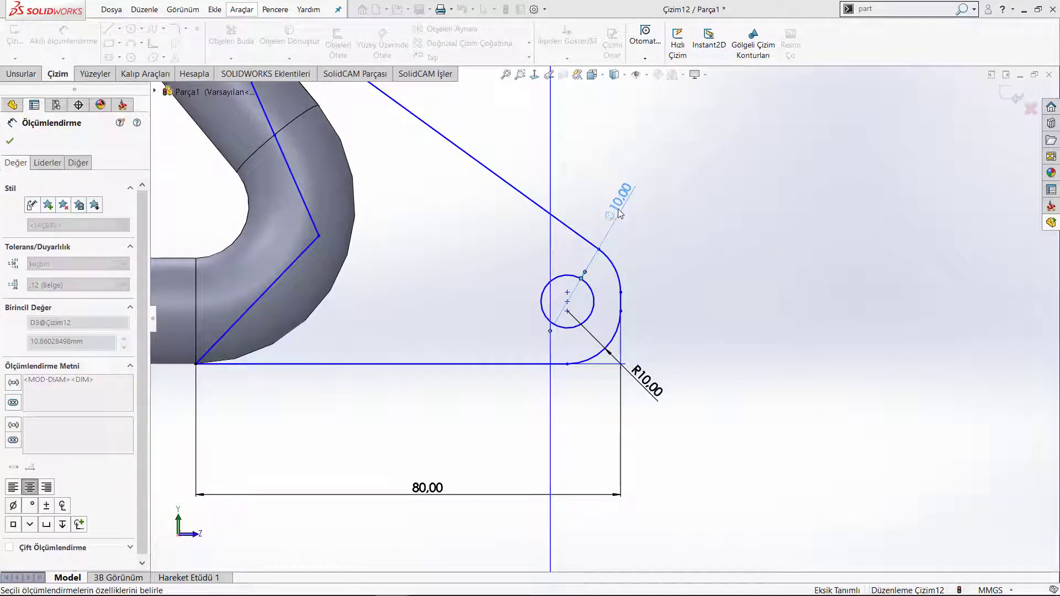
scroll(690, 221, up, 4)
right_click(687, 184)
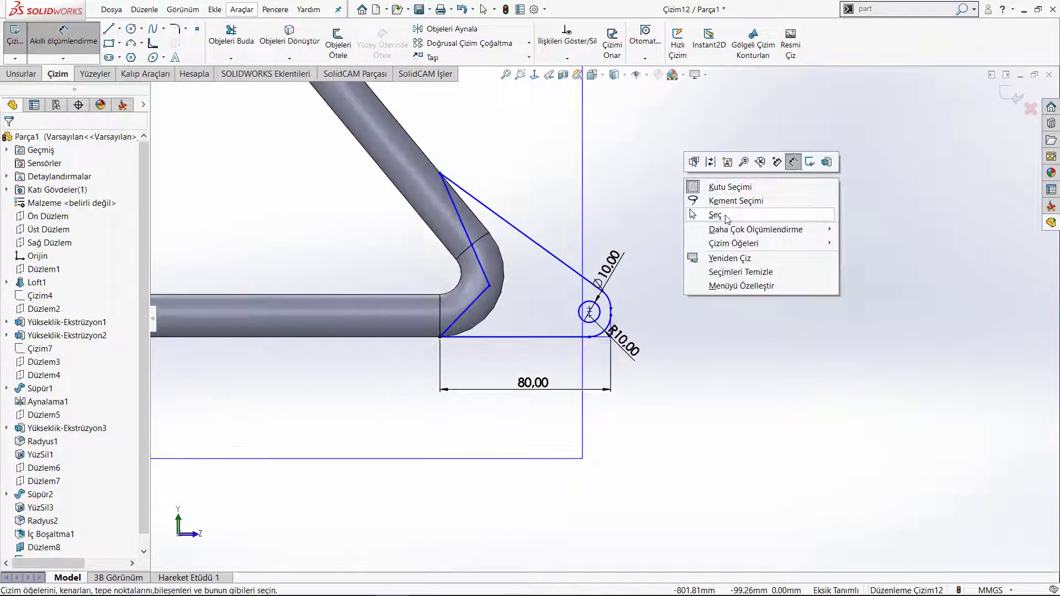
click(715, 215)
click(21, 73)
Extrude the dropout sketch 10 mm blind into a solid plate.
click(41, 43)
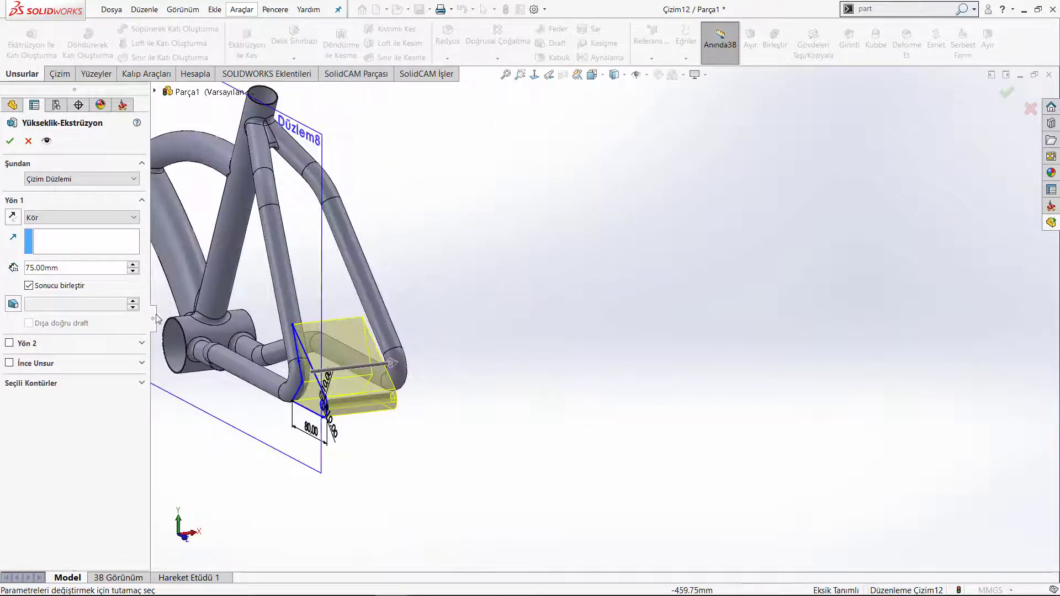
double_click(70, 269)
text(10)
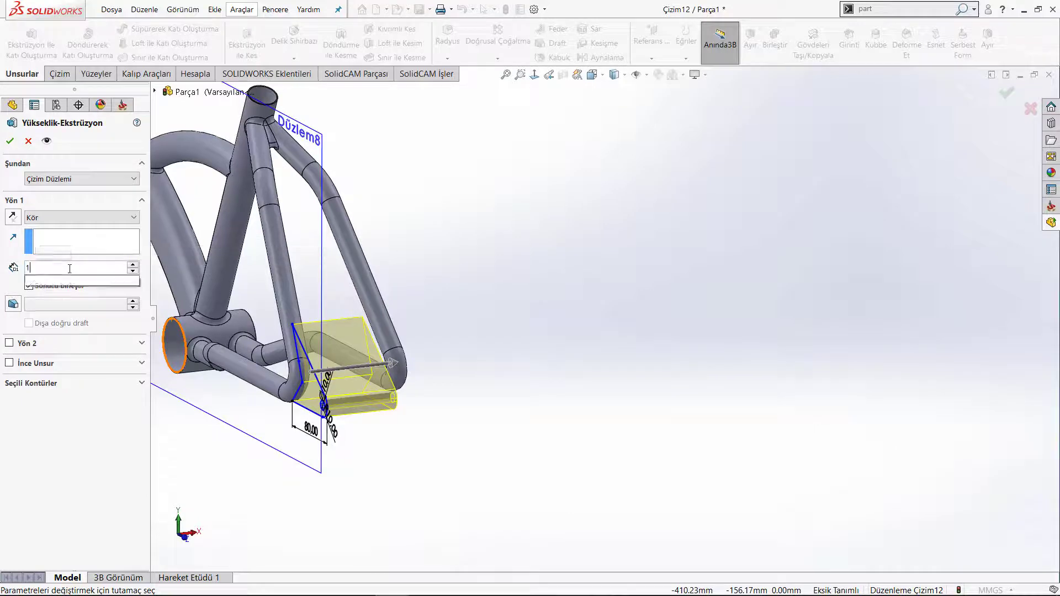
key(Return)
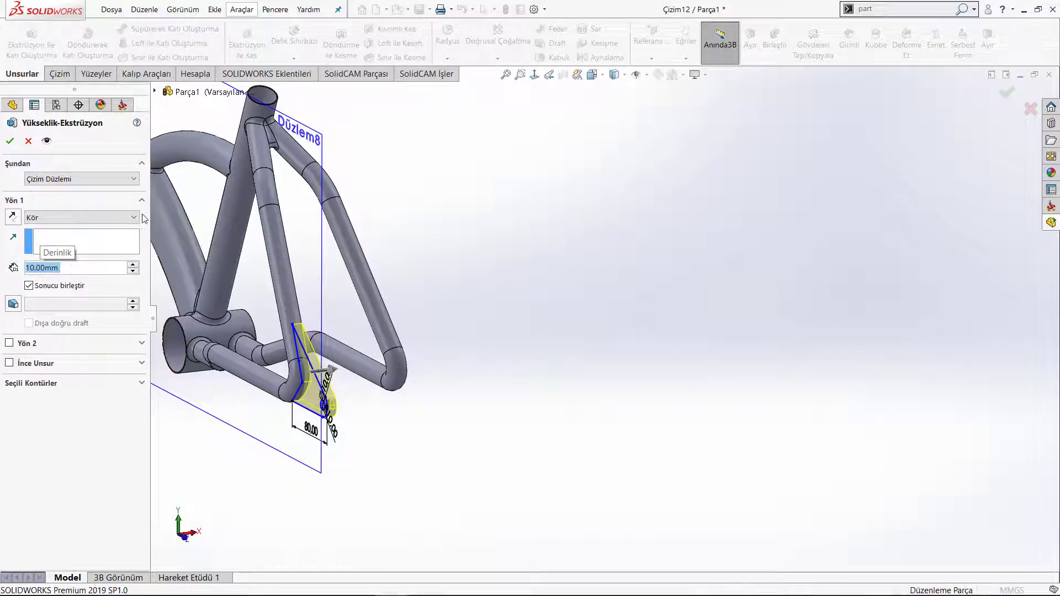
key(Return)
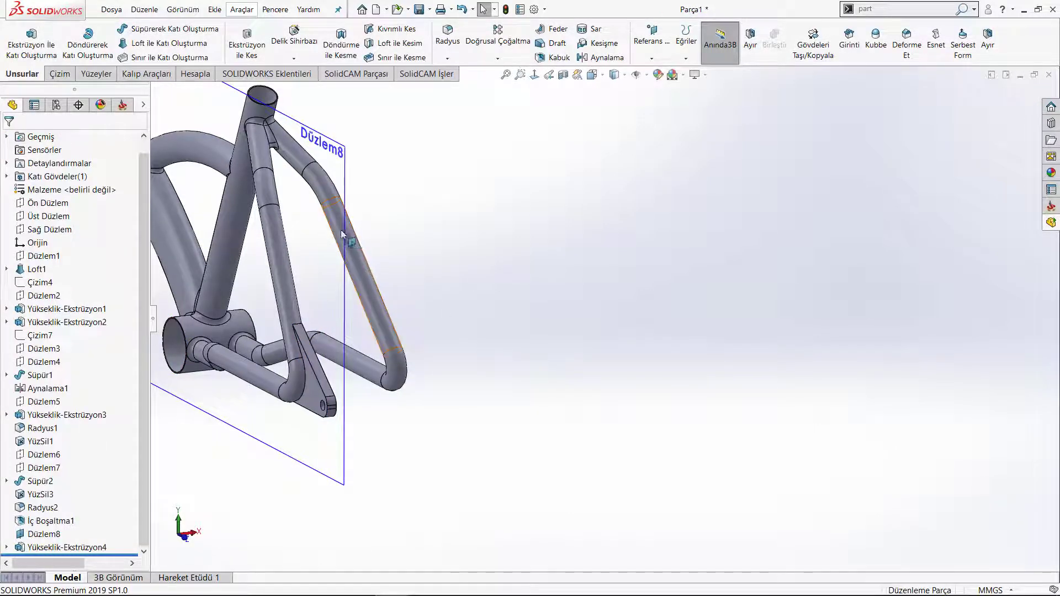
Hide the Düzlem8 plane and orbit to inspect the new dropout plate.
click(344, 238)
click(381, 213)
scroll(384, 215, up, 2)
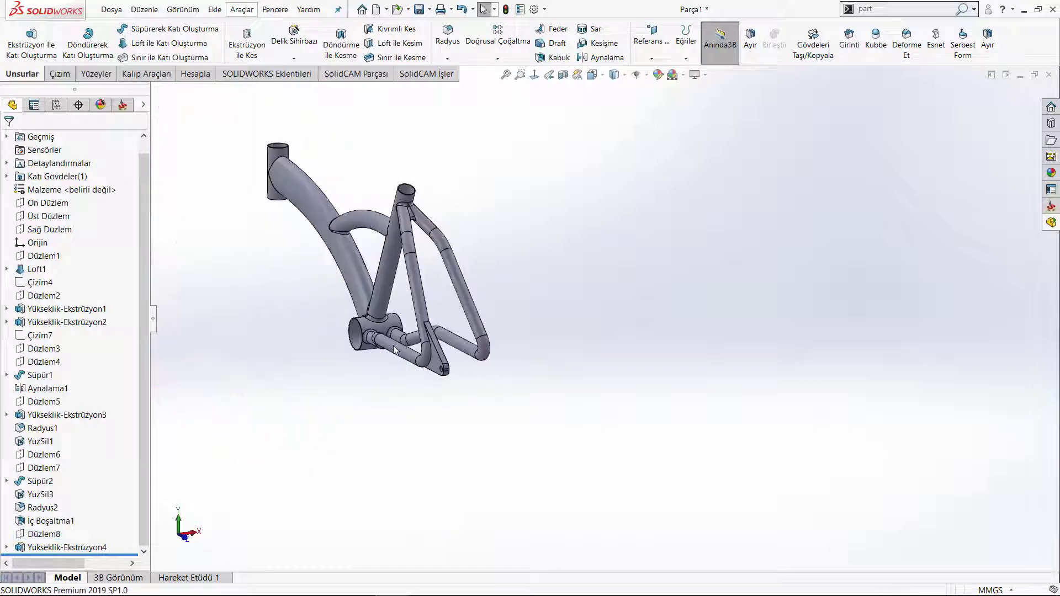
scroll(607, 248, down, 3)
scroll(566, 320, down, 3)
middle_drag(566, 320, 378, 287)
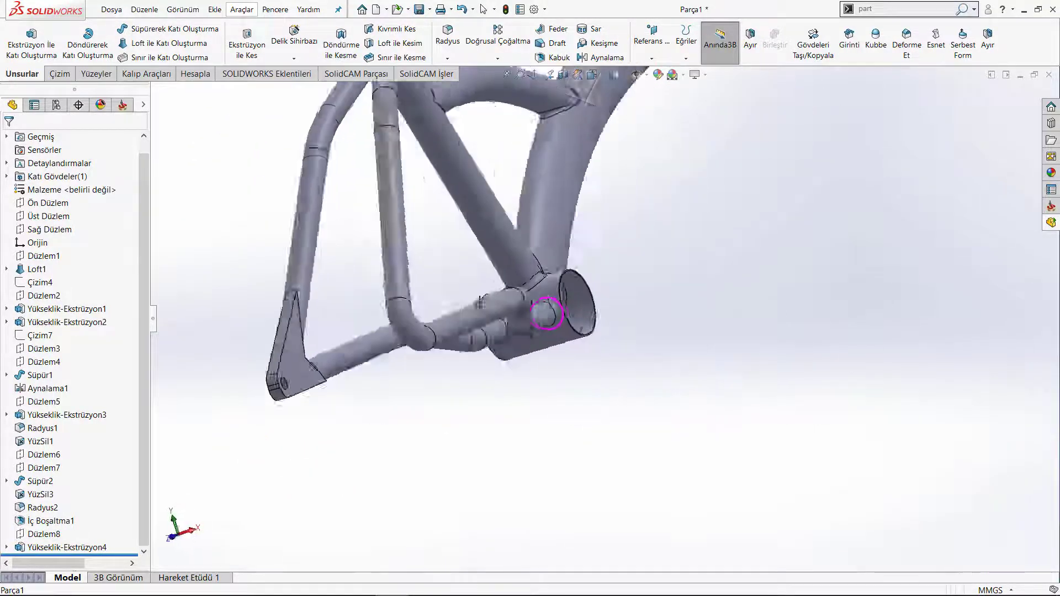
scroll(379, 287, down, 4)
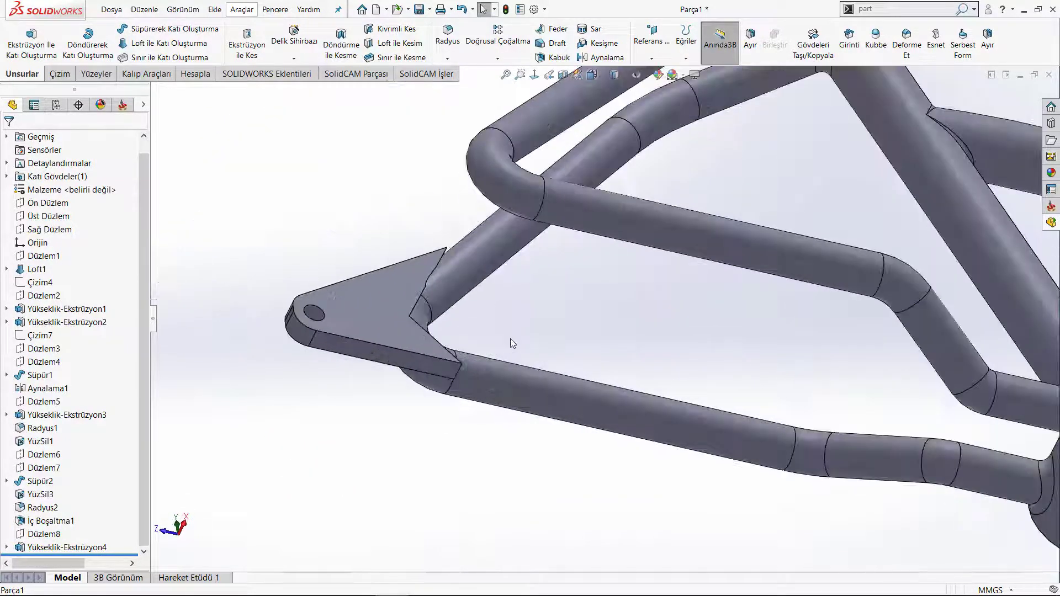
mouse_move(511, 343)
middle_down()
mouse_move(473, 268)
mouse_move(473, 184)
mouse_move(428, 274)
mouse_move(398, 263)
mouse_move(407, 253)
mouse_move(468, 324)
mouse_move(531, 321)
mouse_move(568, 414)
mouse_move(687, 409)
mouse_move(721, 357)
mouse_move(729, 409)
mouse_move(638, 371)
mouse_move(636, 237)
mouse_move(606, 307)
mouse_move(551, 336)
middle_up()
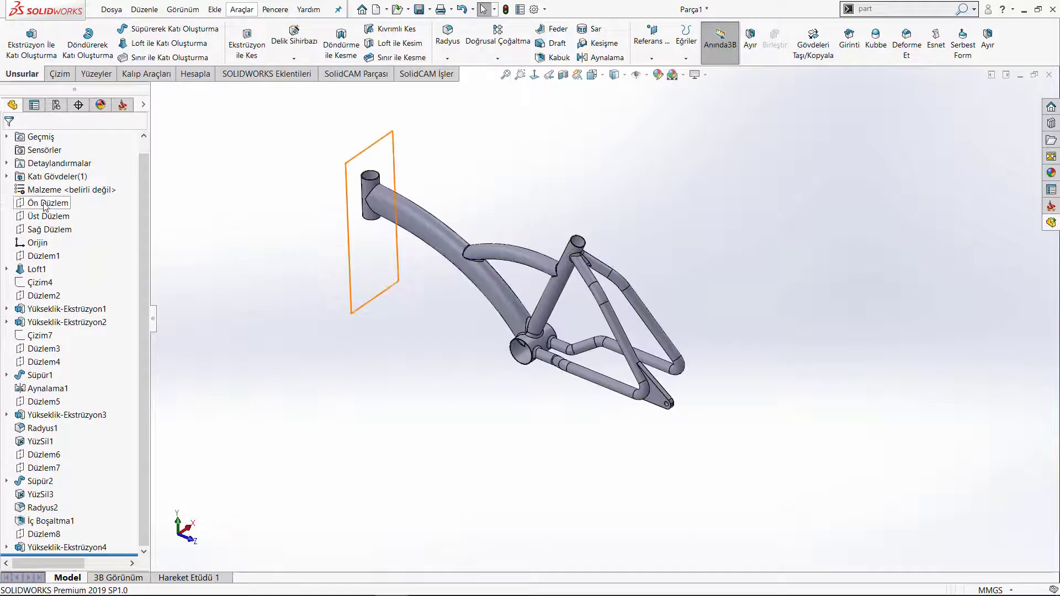
Mirror Yükseklik-Ekstrüzyon4 across Sağ Düzlem and view both dropout plates.
click(41, 233)
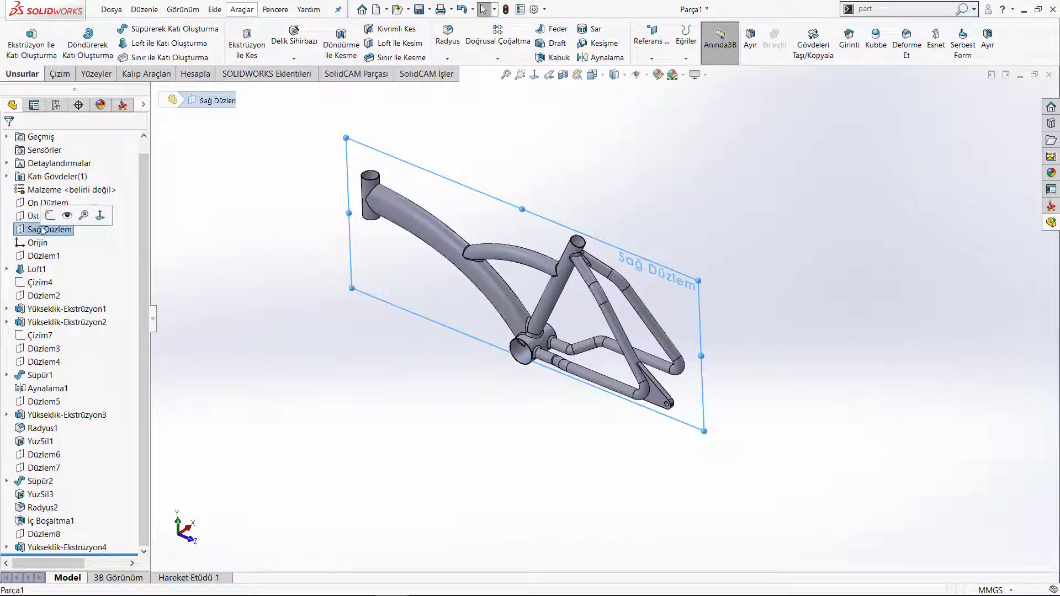
mouse_move(237, 301)
middle_down()
mouse_move(213, 339)
mouse_move(232, 312)
middle_up()
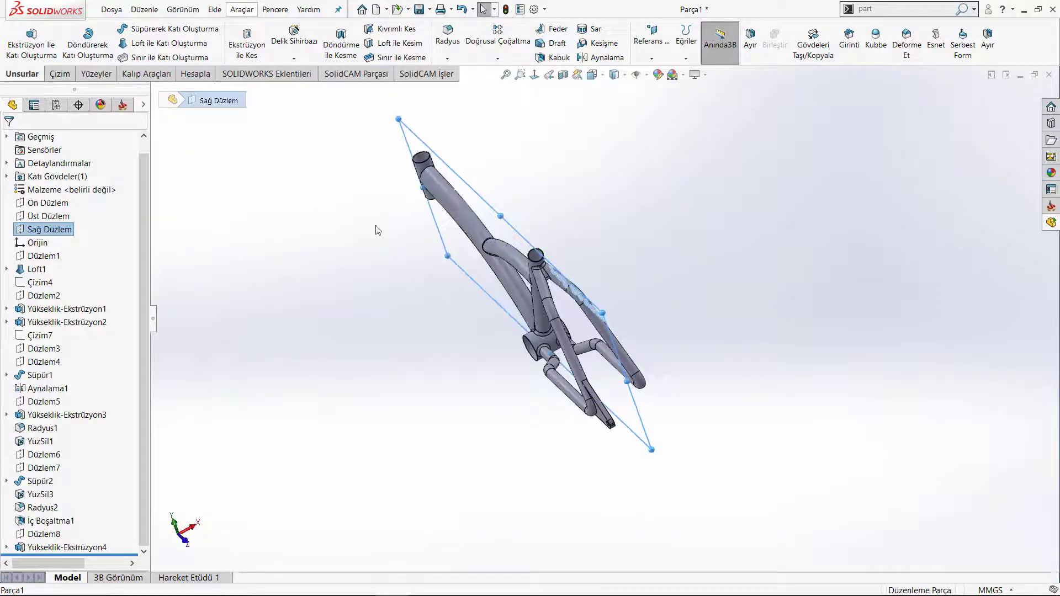
click(607, 57)
scroll(530, 409, down, 3)
click(668, 381)
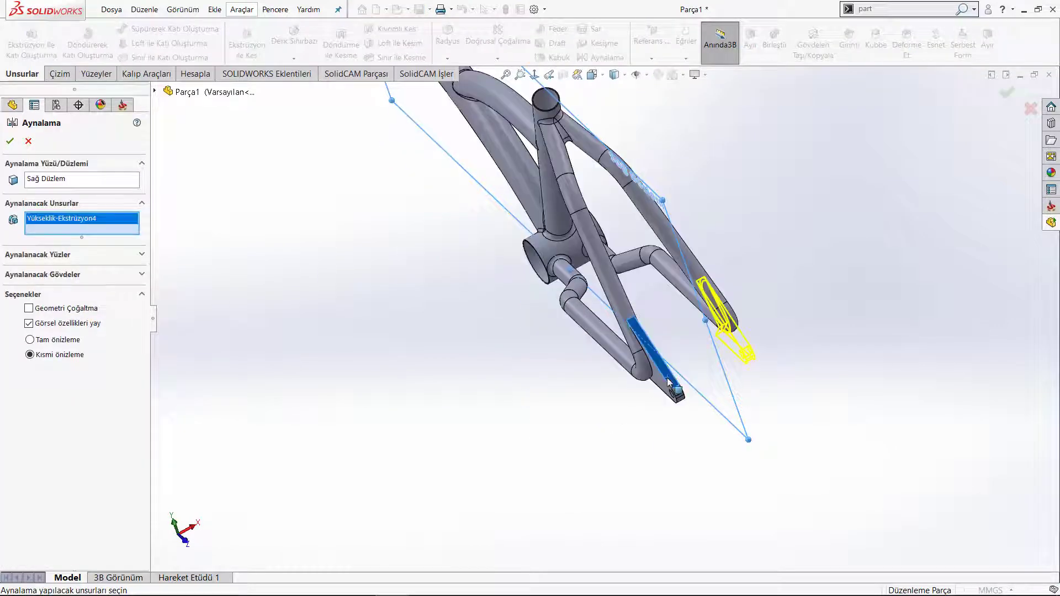
key(Return)
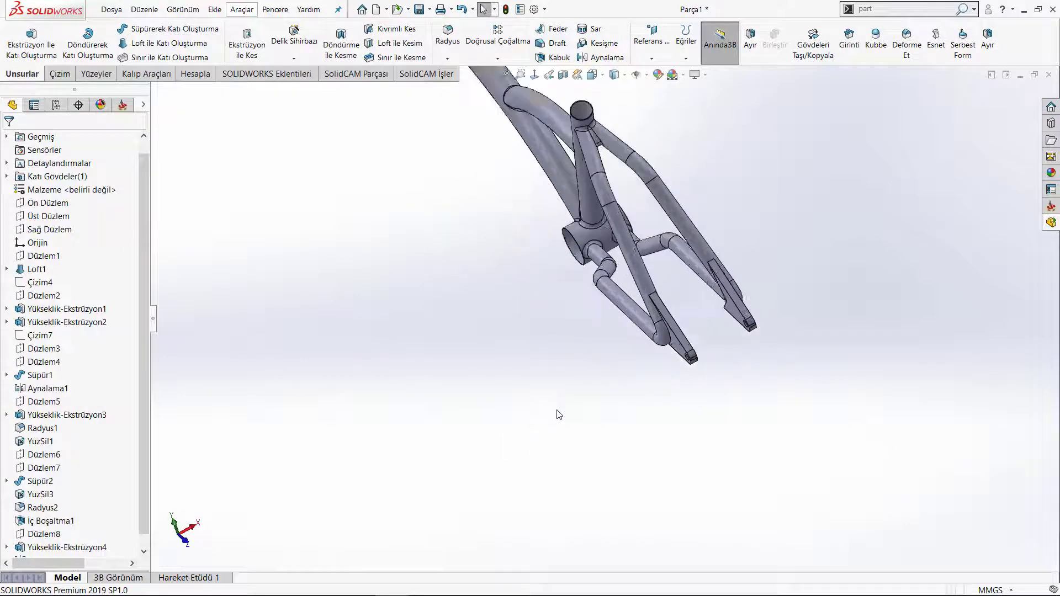
scroll(559, 414, up, 3)
mouse_move(560, 415)
middle_down()
mouse_move(517, 247)
mouse_move(589, 189)
mouse_move(509, 245)
middle_up()
scroll(517, 247, down, 2)
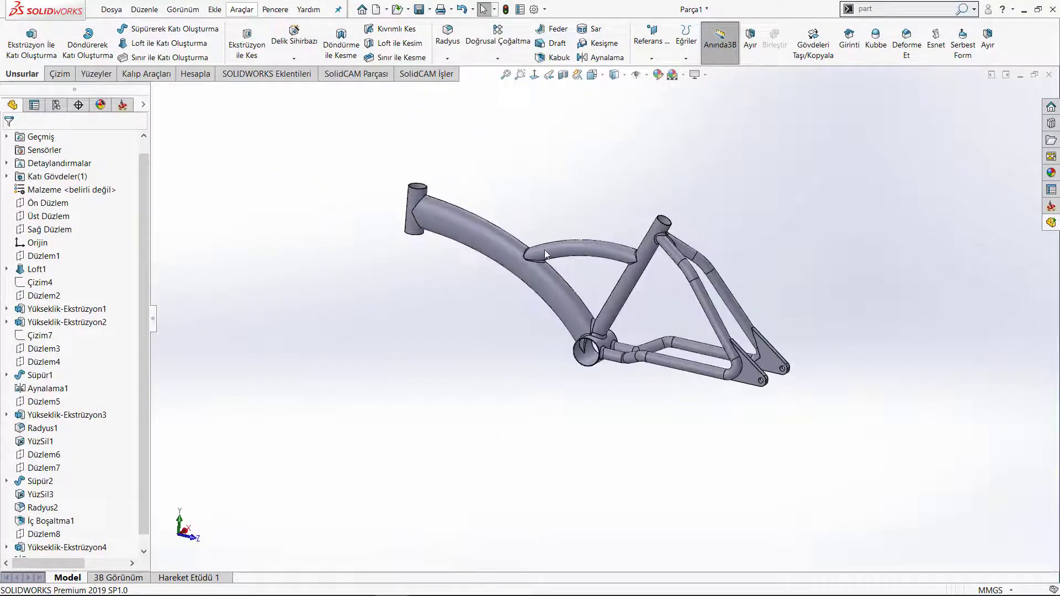
Apply the red swatch from the standard palette to the whole part Parça1.
right_click(498, 245)
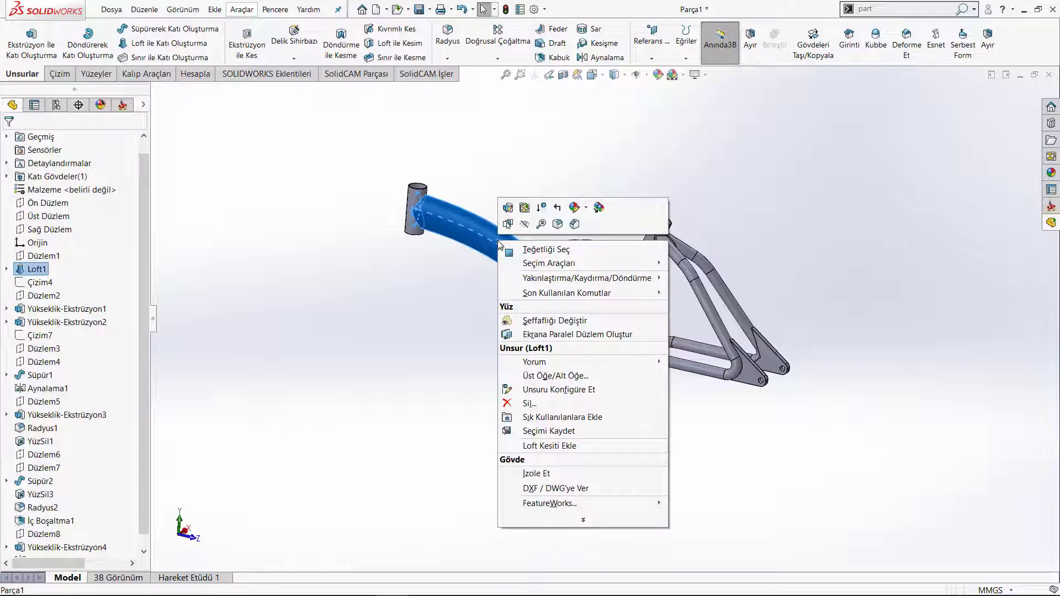
click(581, 211)
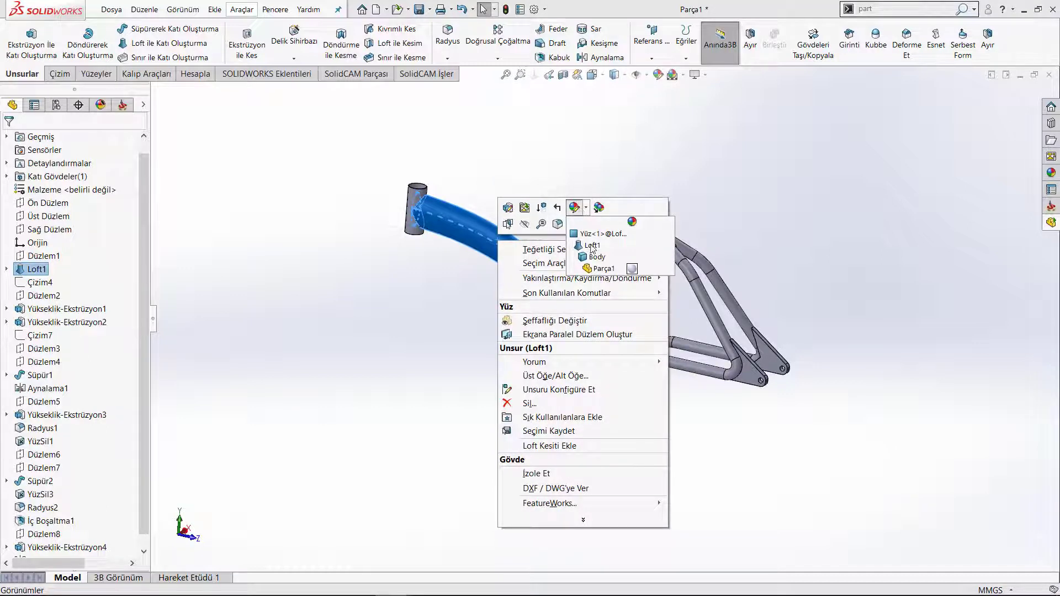
click(608, 271)
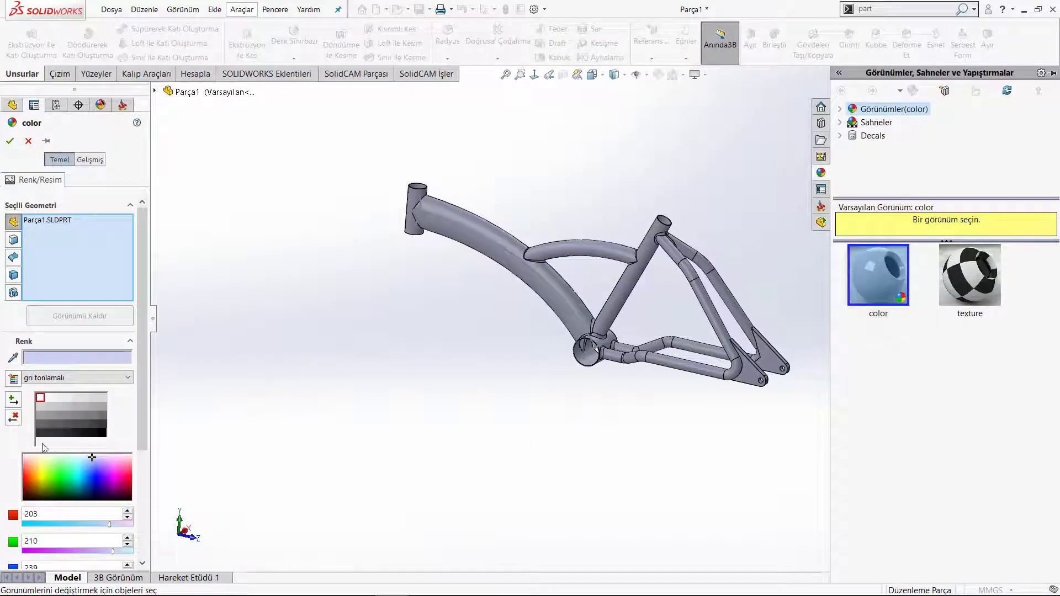
click(62, 379)
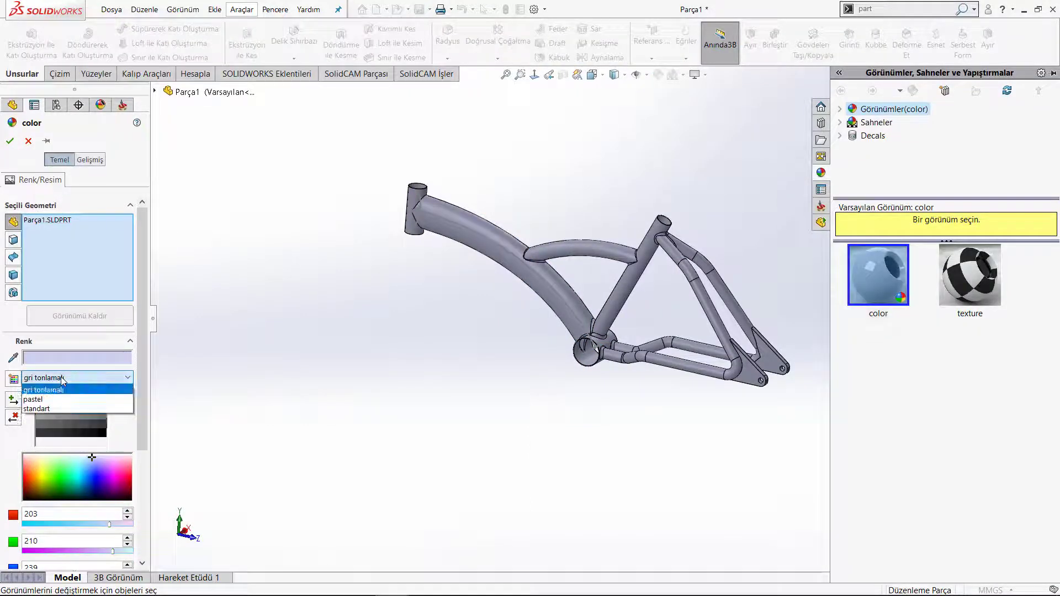
click(51, 407)
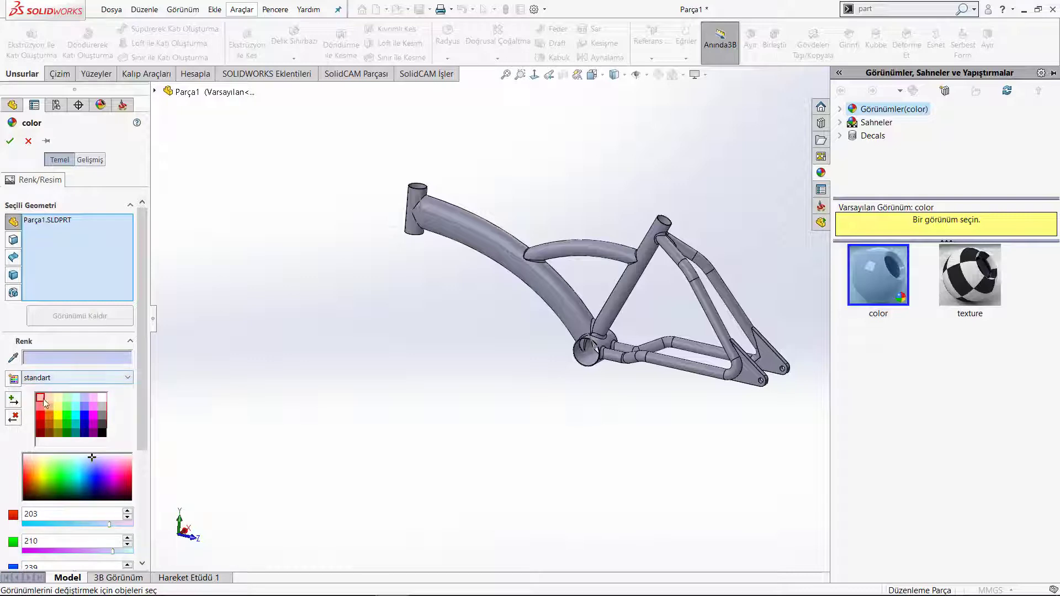
click(42, 416)
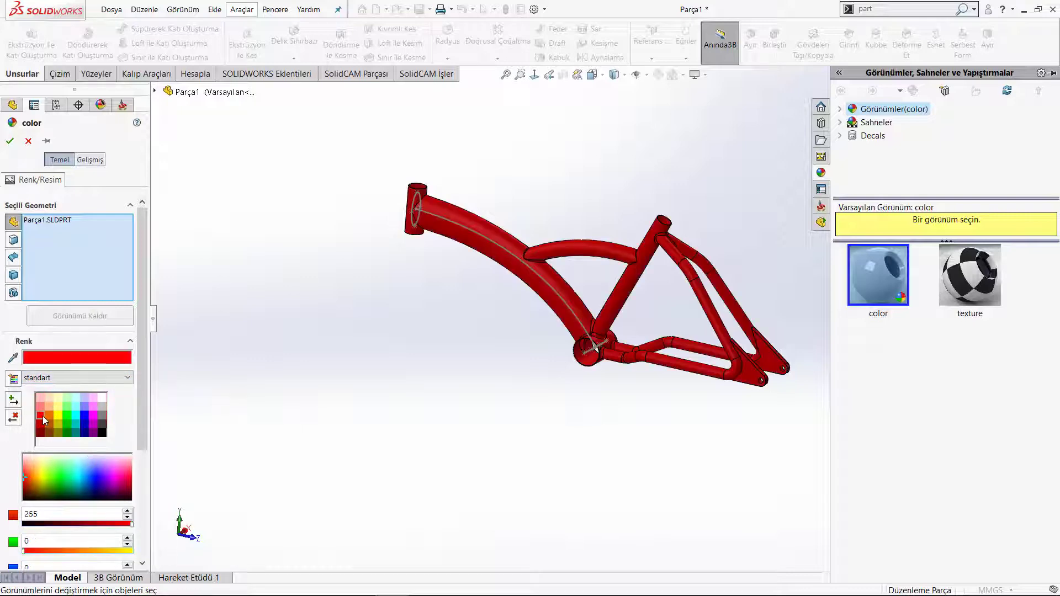
click(9, 142)
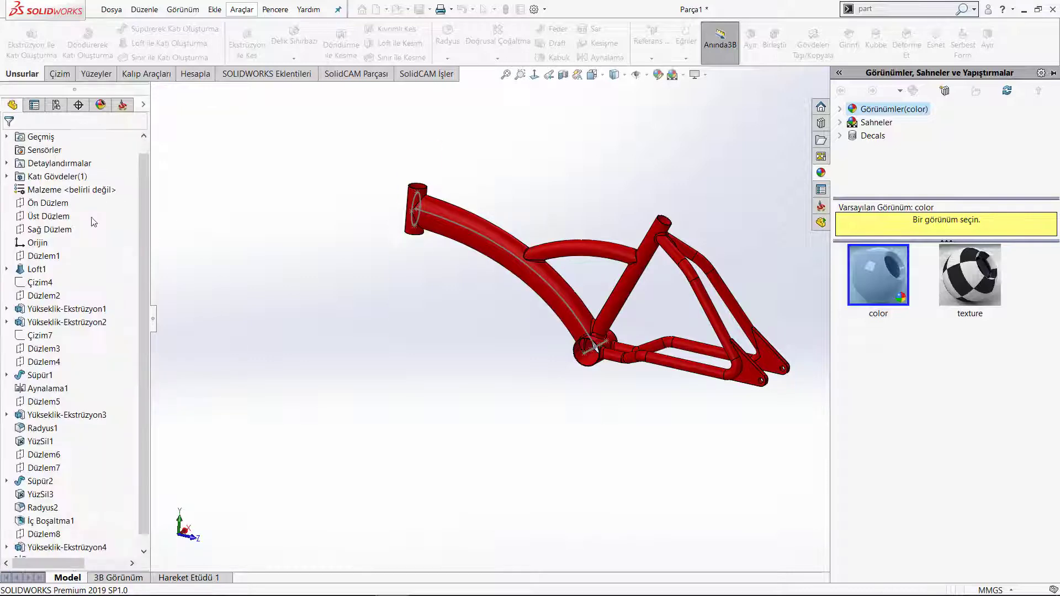
click(499, 246)
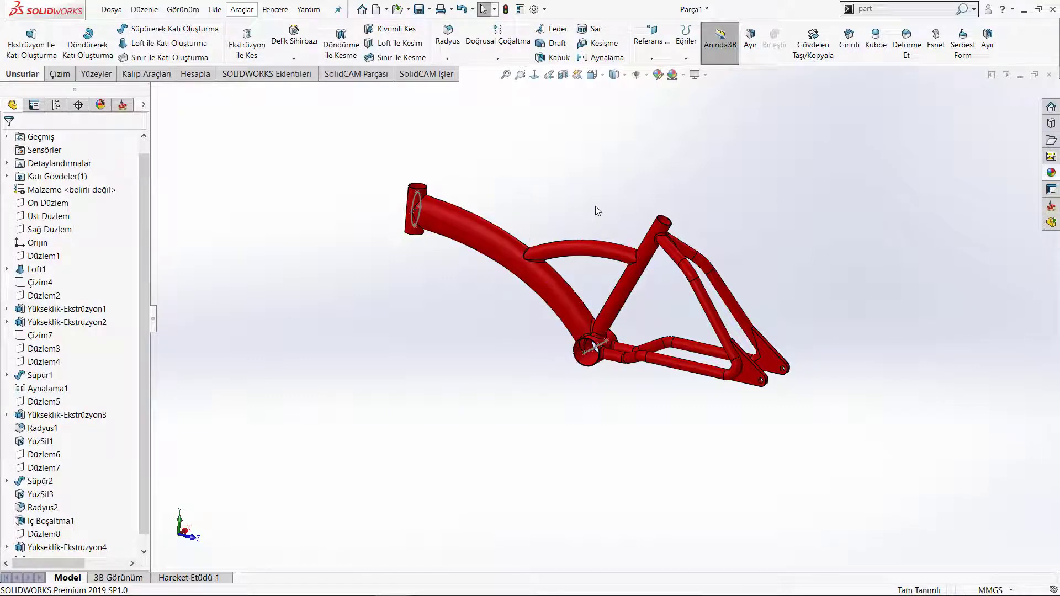
scroll(588, 345, down, 6)
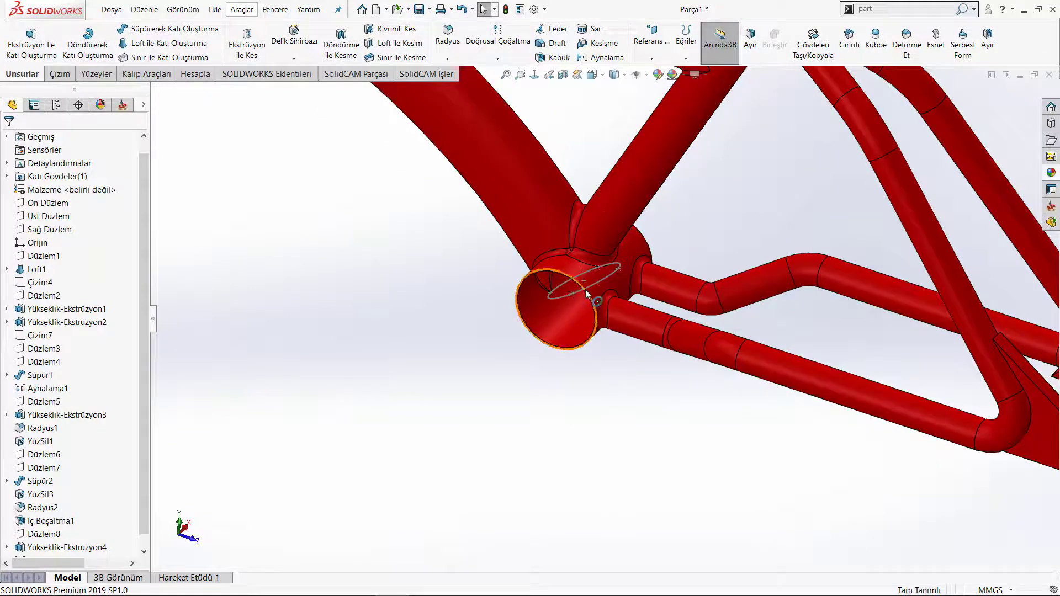
click(601, 281)
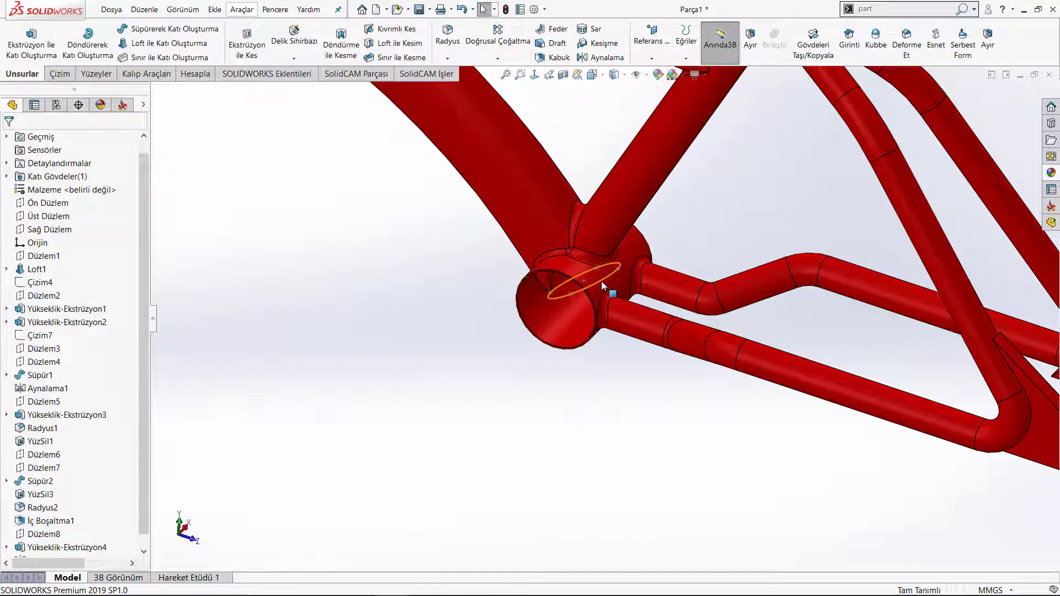
click(602, 400)
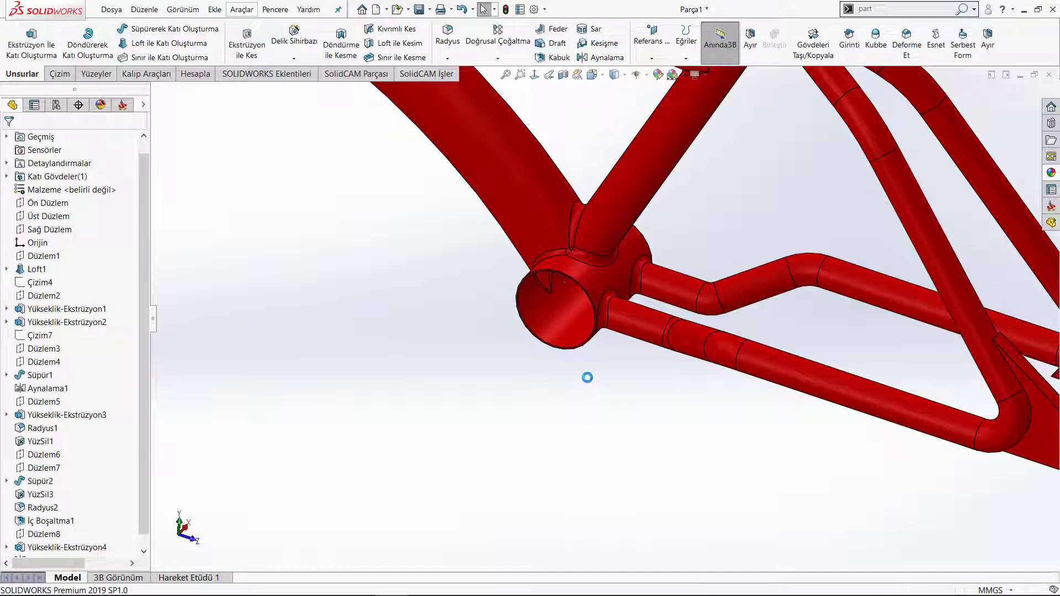
key(f)
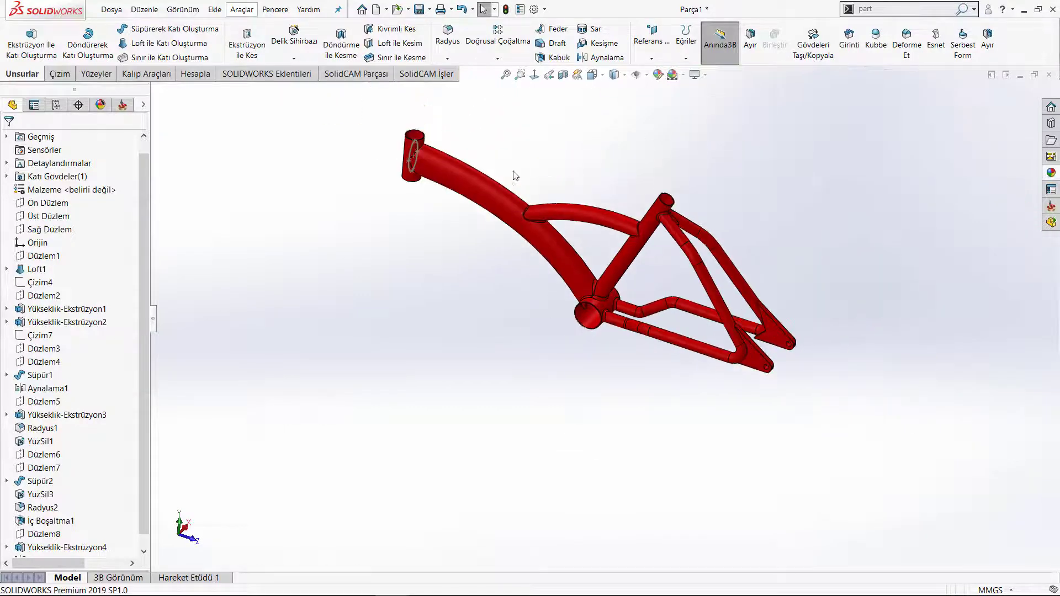
key(f)
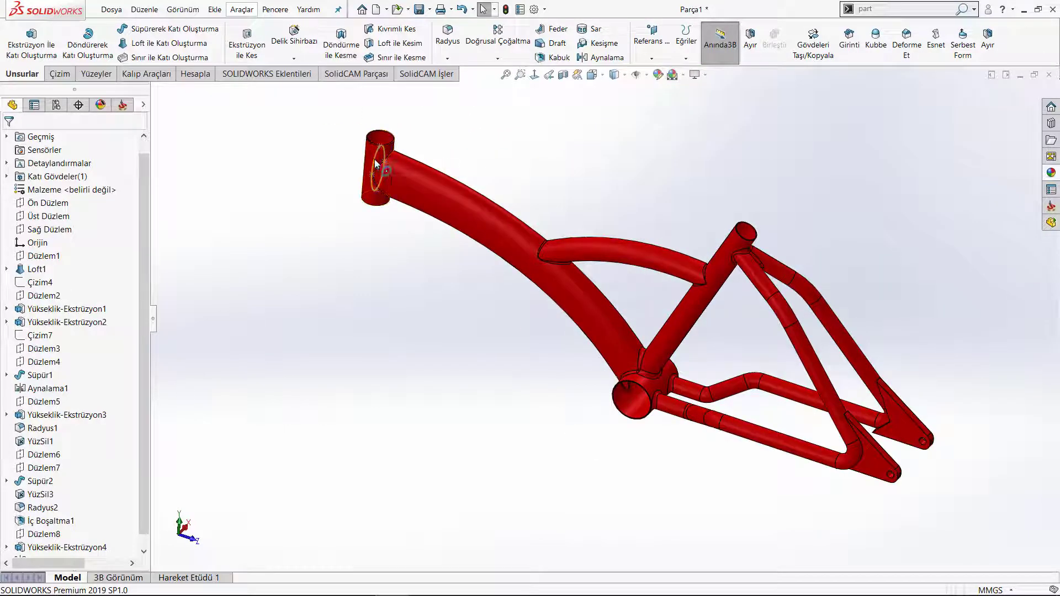
click(375, 161)
click(555, 155)
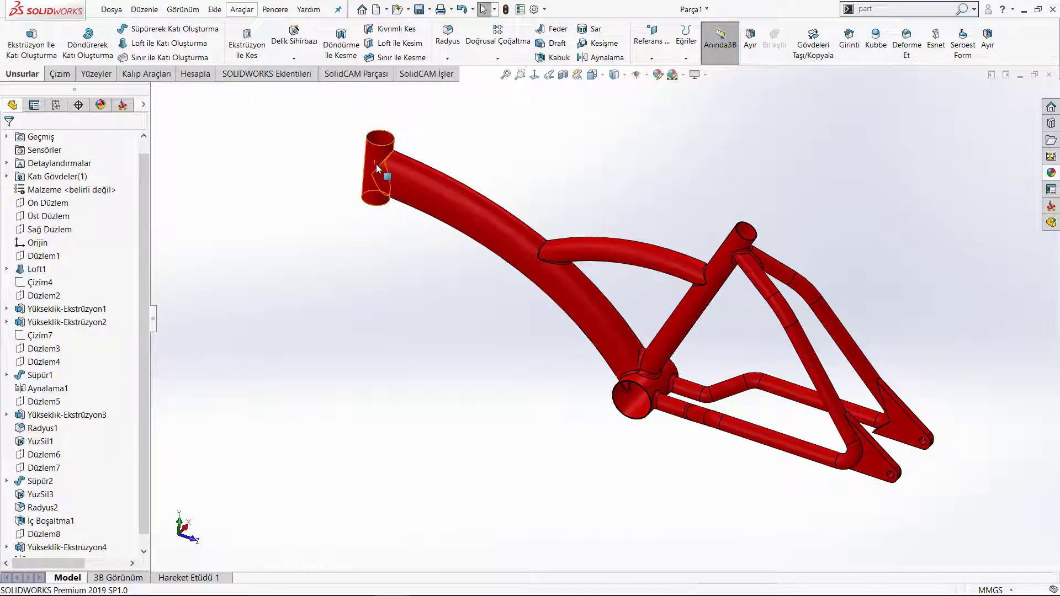
mouse_move(599, 193)
middle_down()
mouse_move(697, 338)
mouse_move(678, 335)
middle_up()
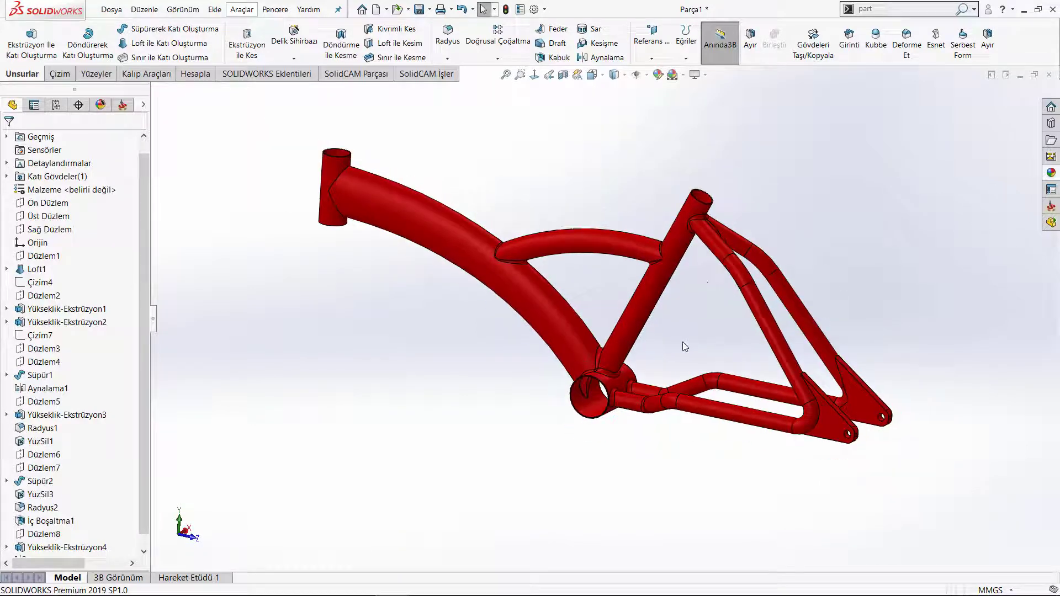
Assign Sade Karbon Çeliği as the part material.
right_click(49, 190)
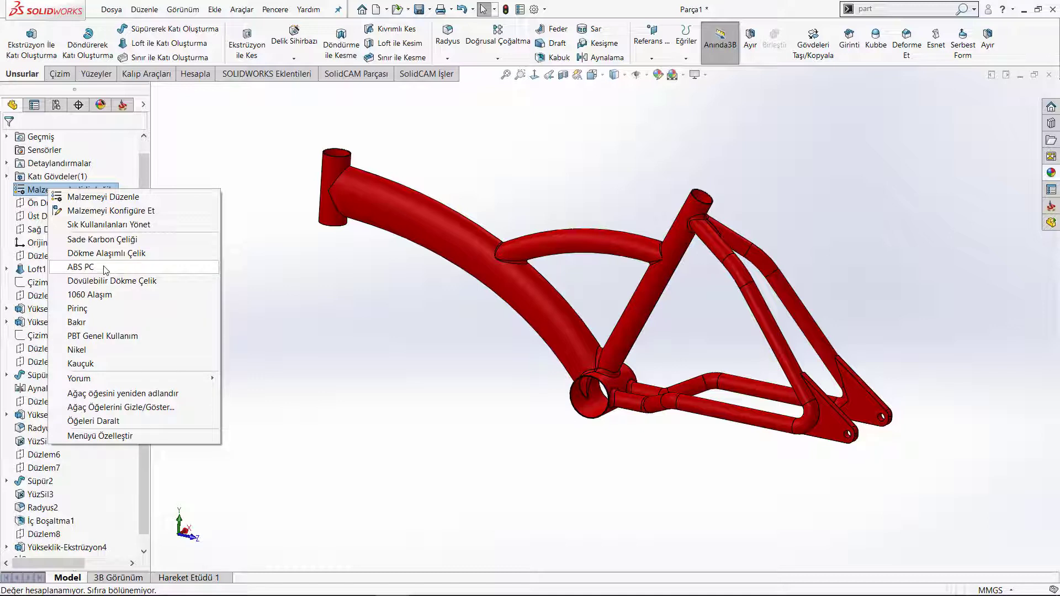
click(113, 240)
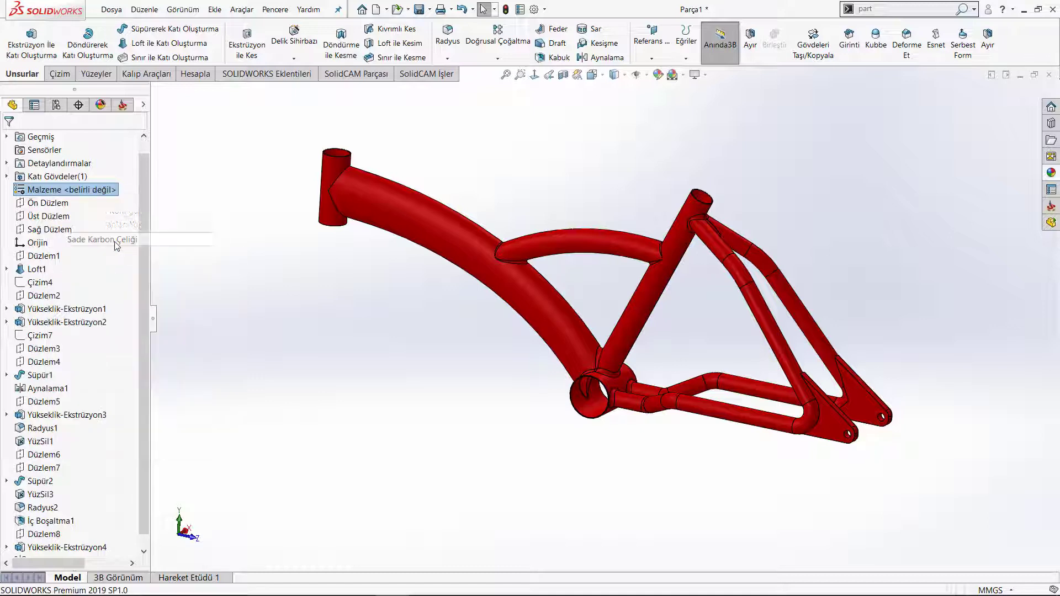
click(333, 306)
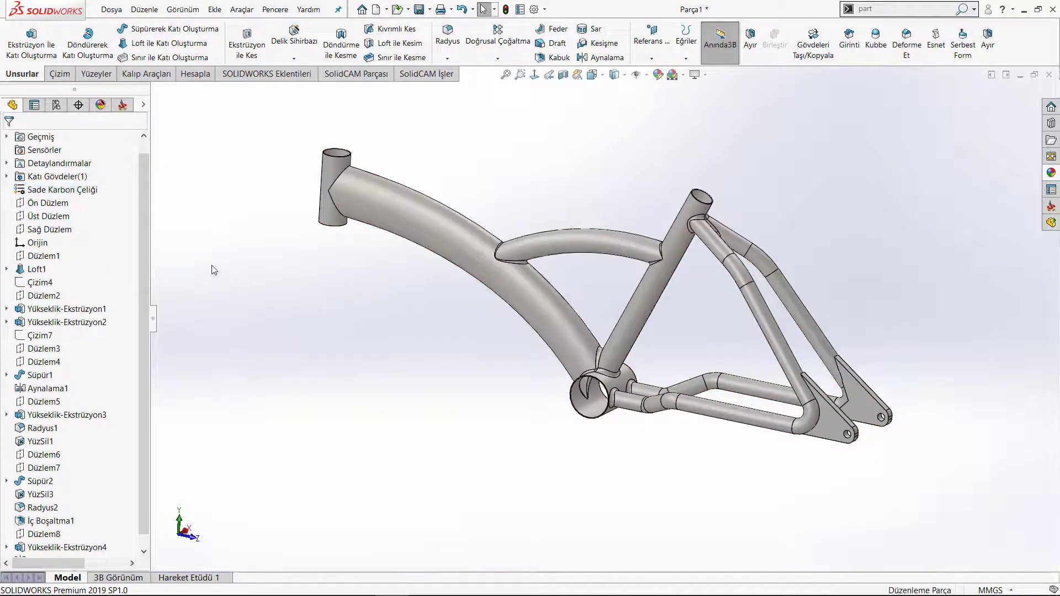
click(101, 106)
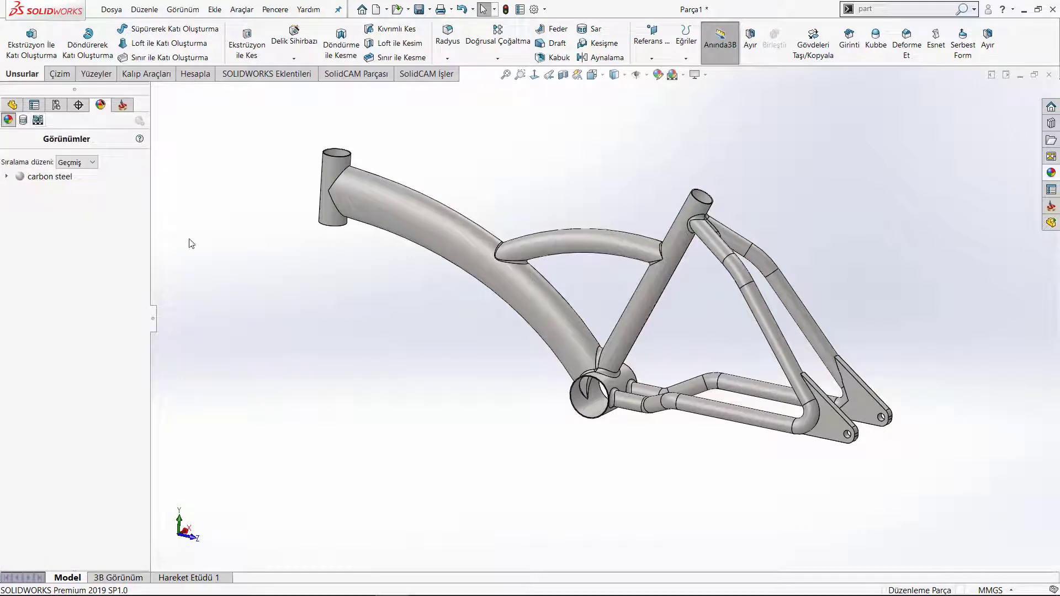
click(12, 105)
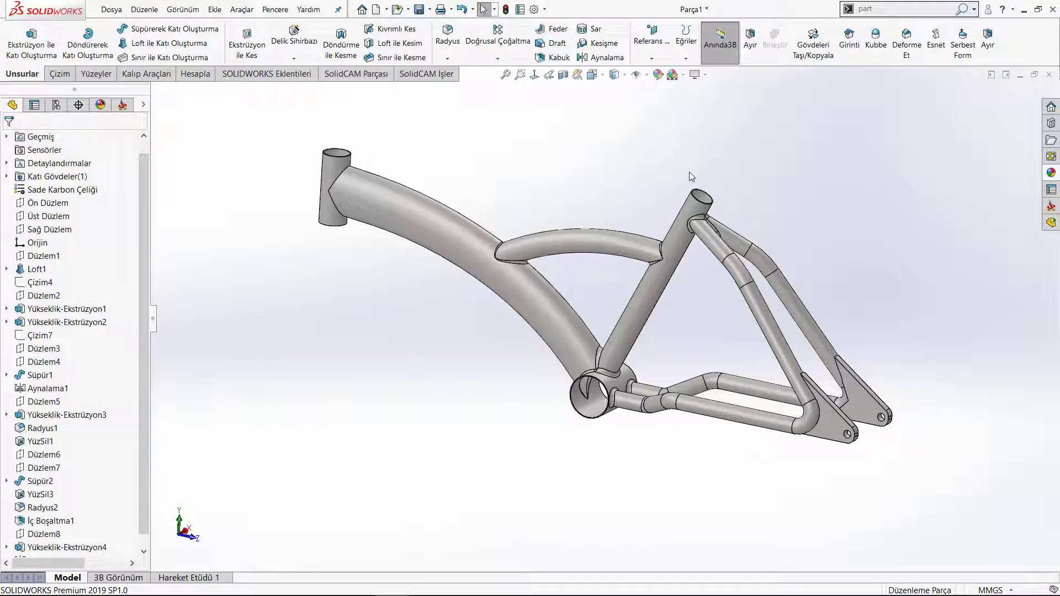
Turn on RealView Graphics and orbit the frame to see the glossy finish.
click(705, 75)
click(740, 90)
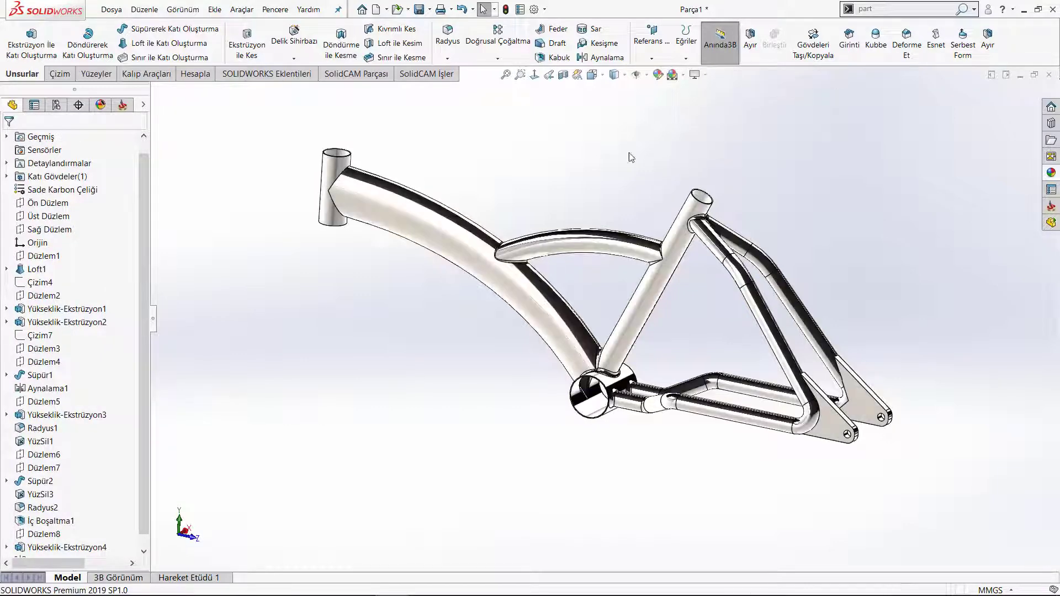
mouse_move(586, 182)
middle_down()
mouse_move(601, 189)
mouse_move(612, 229)
mouse_move(603, 183)
mouse_move(582, 165)
mouse_move(581, 192)
mouse_move(620, 215)
mouse_move(638, 274)
middle_up()
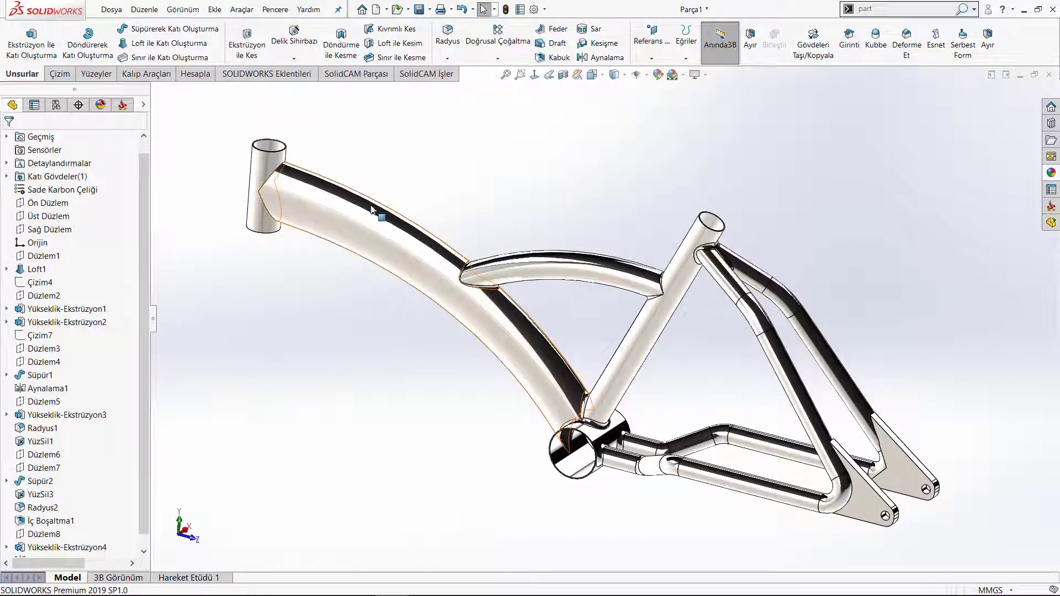
Repaint the whole part Parça1 with the red appearance.
click(316, 208)
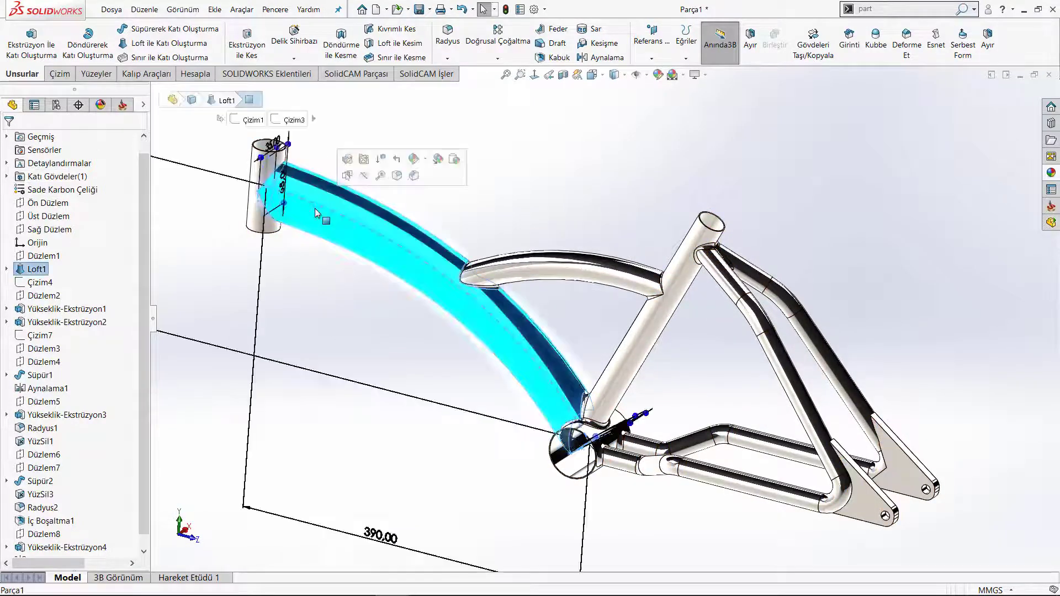
click(415, 159)
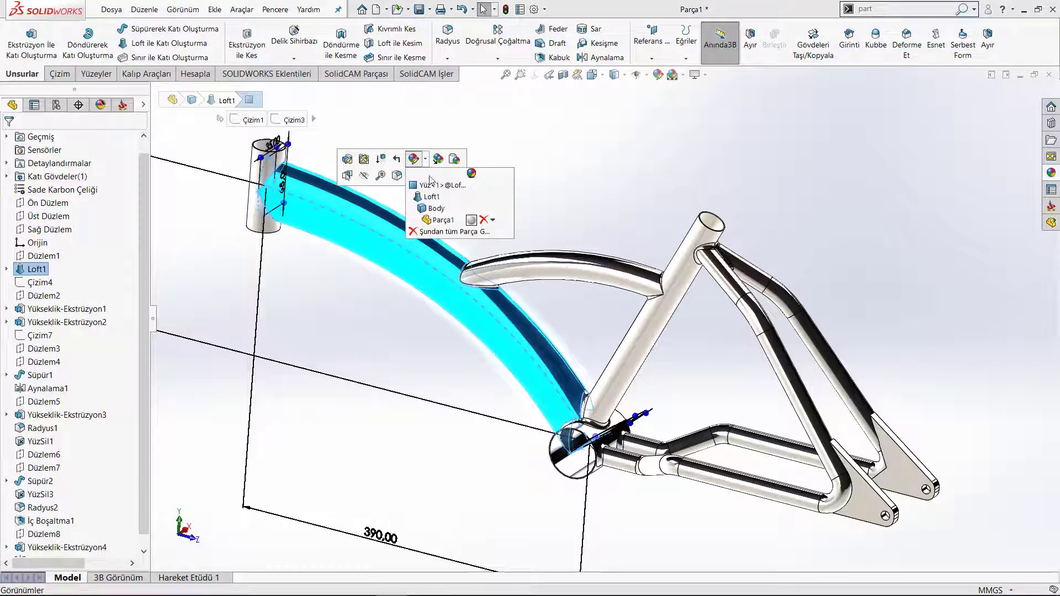
click(442, 222)
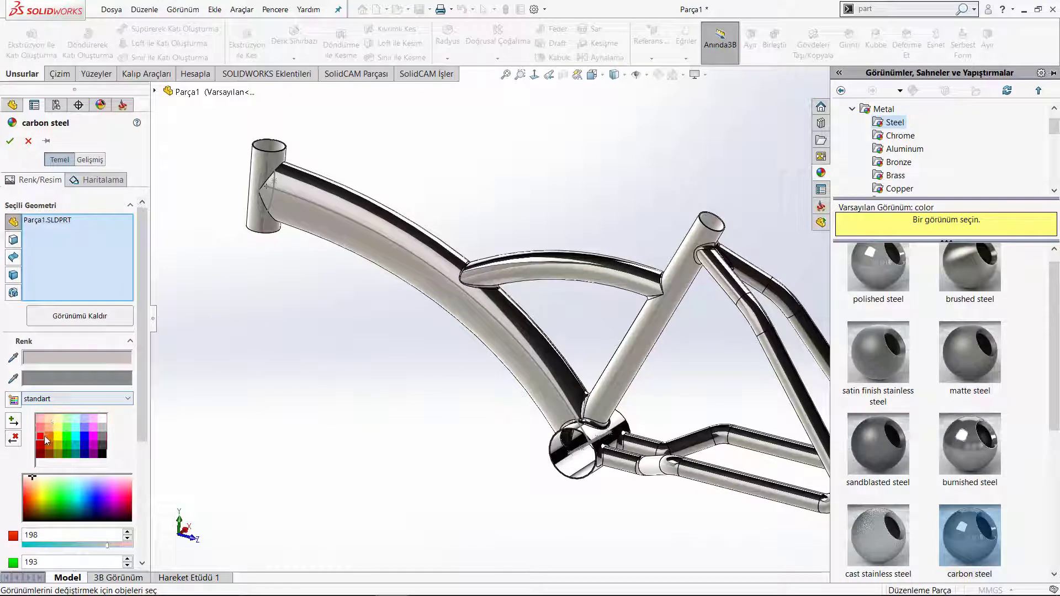
click(40, 437)
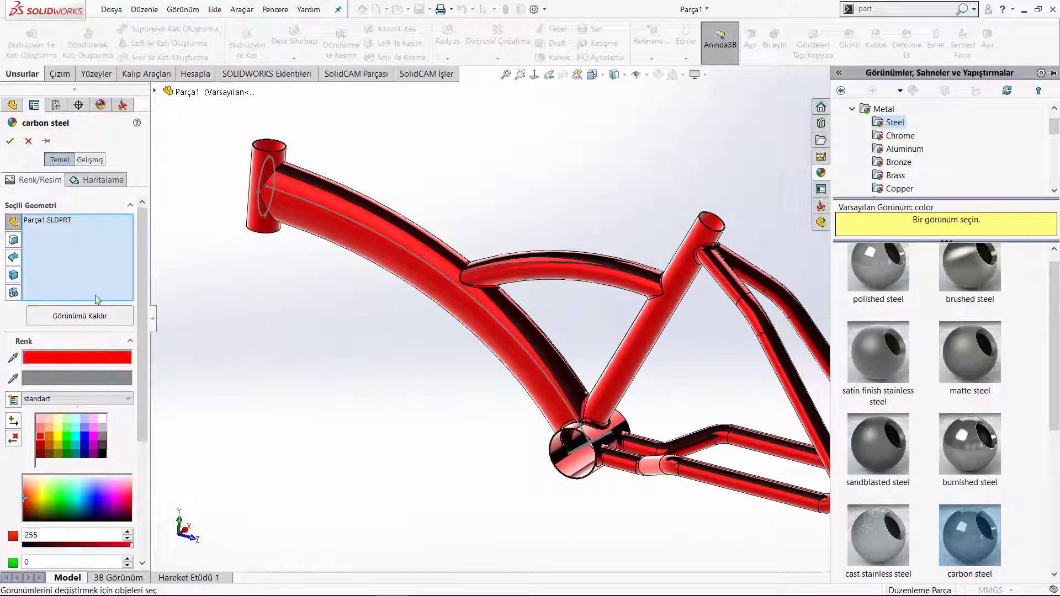
click(11, 141)
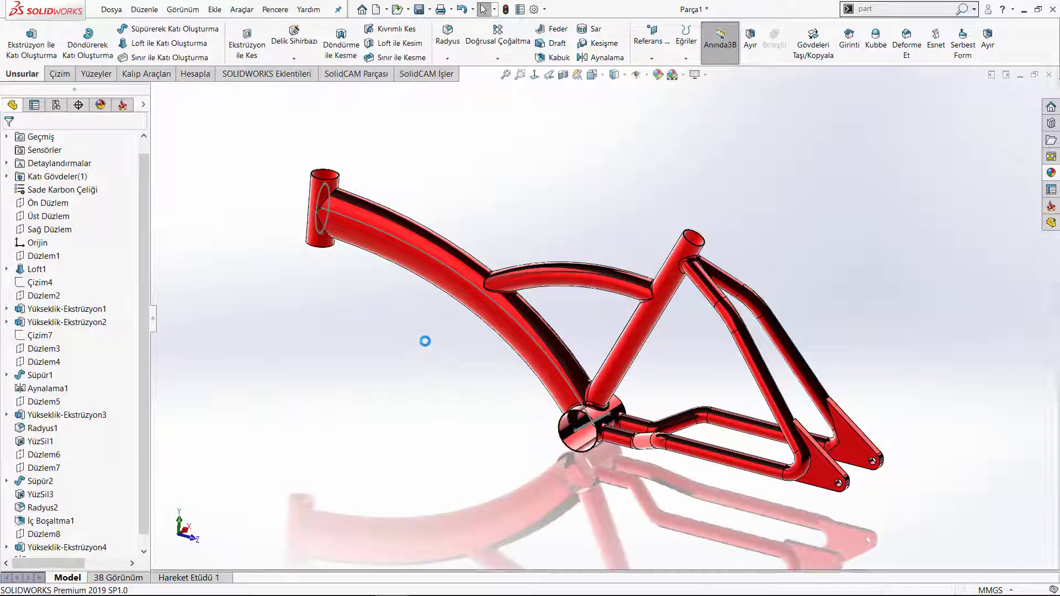
Orbit the red frame, briefly selecting the top tube curve and Loft1 to inspect them.
middle_drag(455, 379, 450, 428)
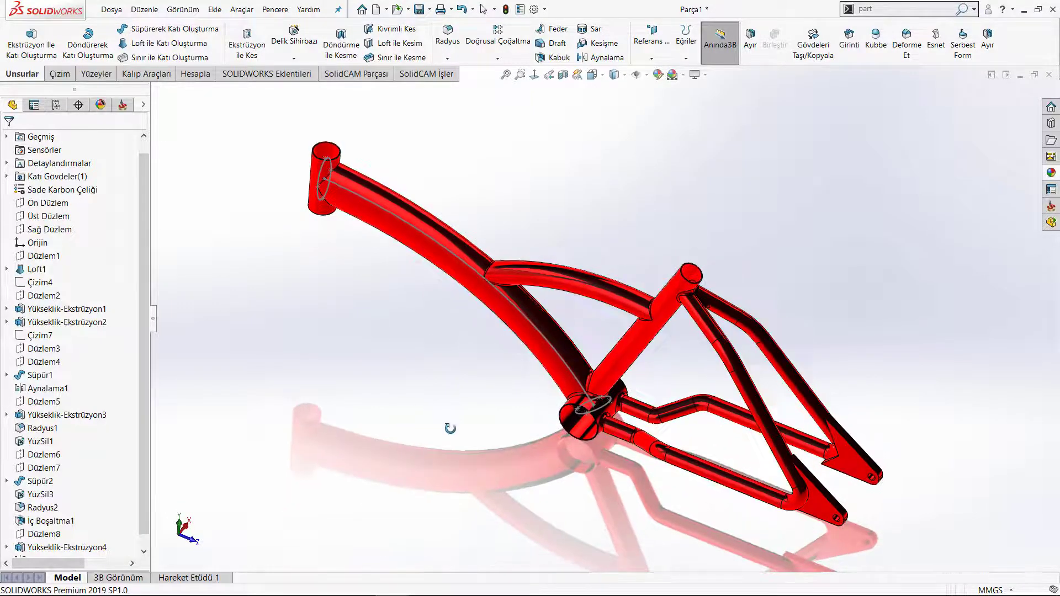
click(528, 309)
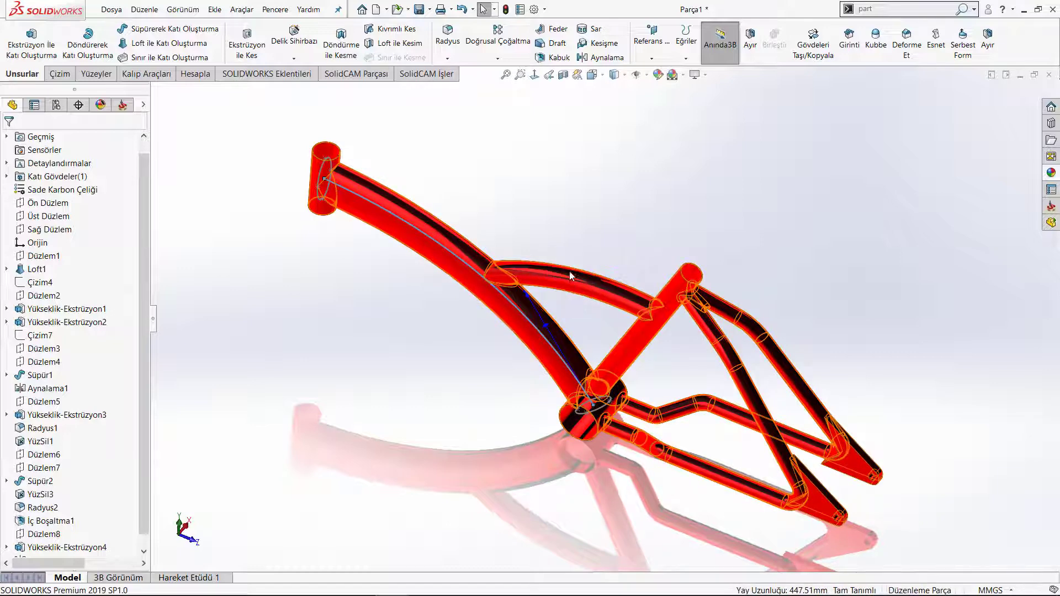
click(542, 178)
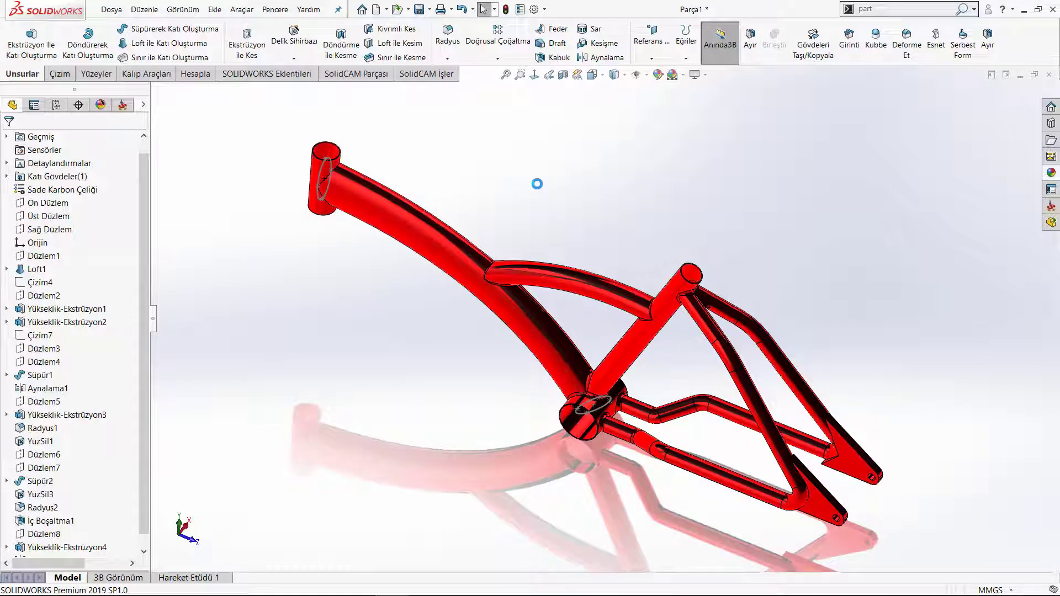
click(323, 177)
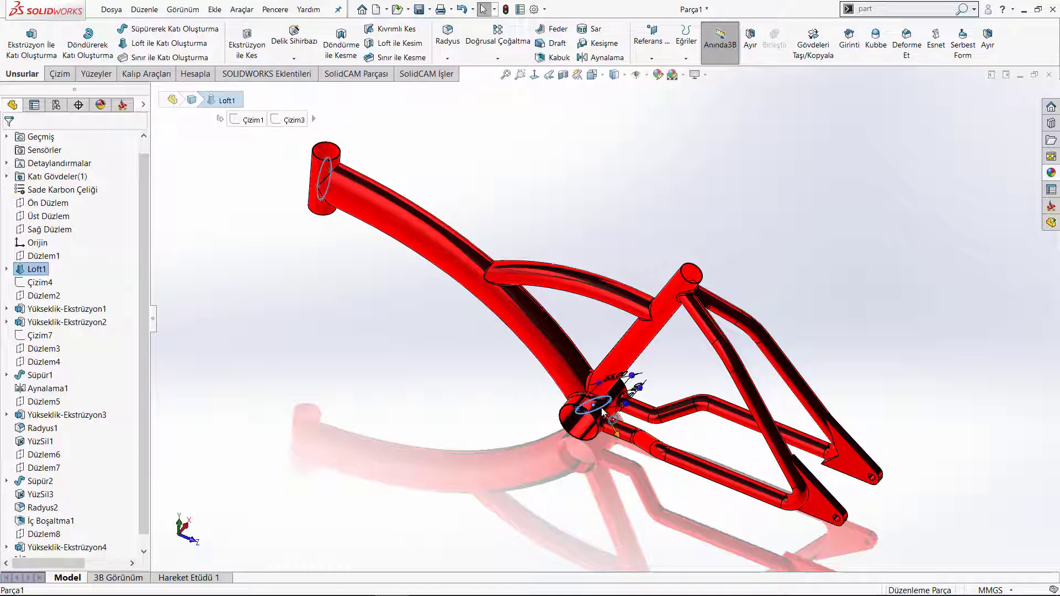
click(376, 403)
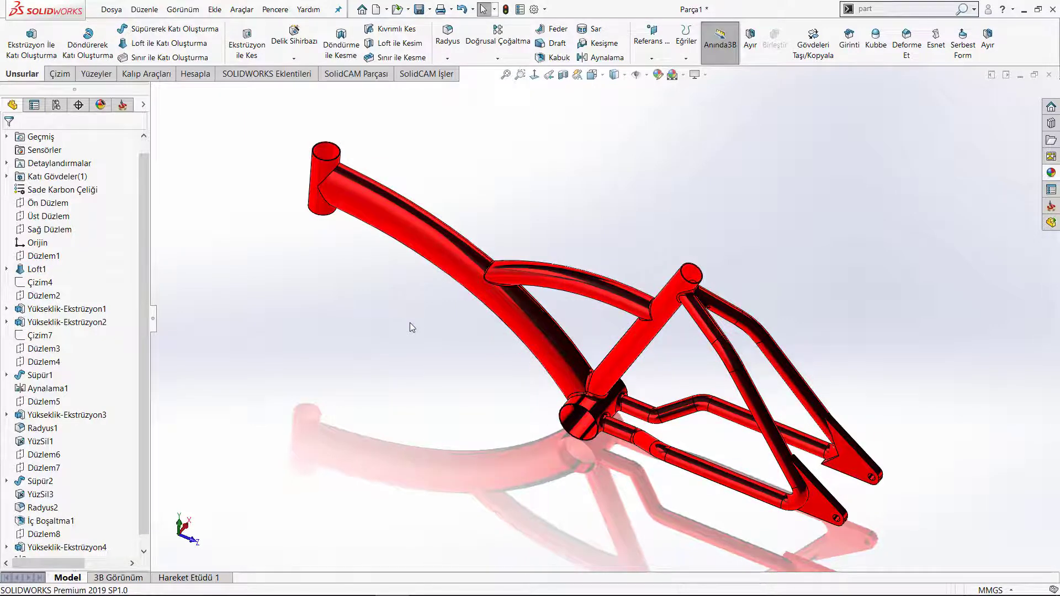
middle_drag(494, 434, 694, 429)
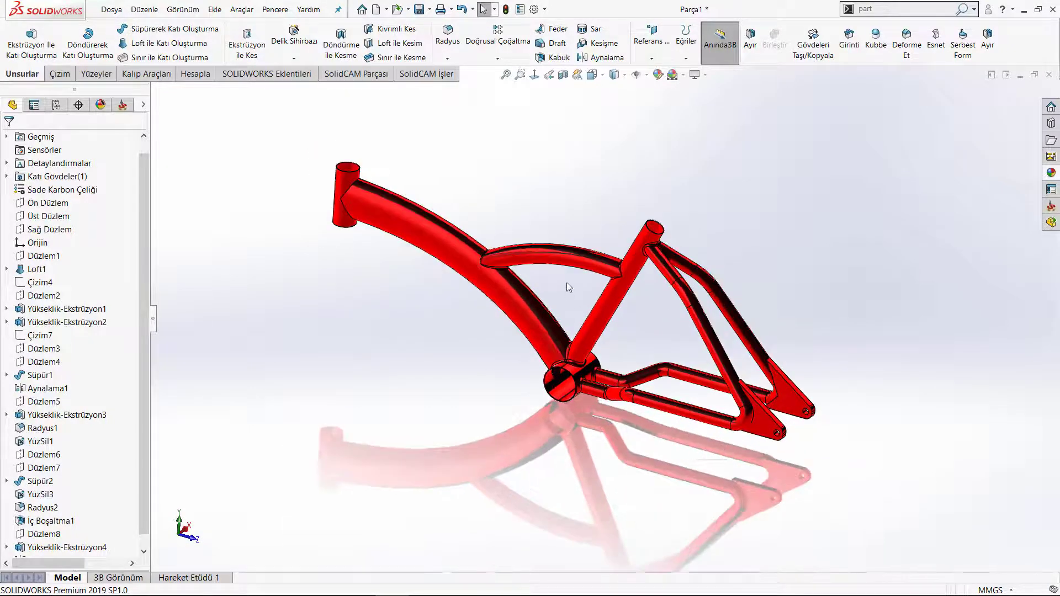
scroll(568, 284, down, 2)
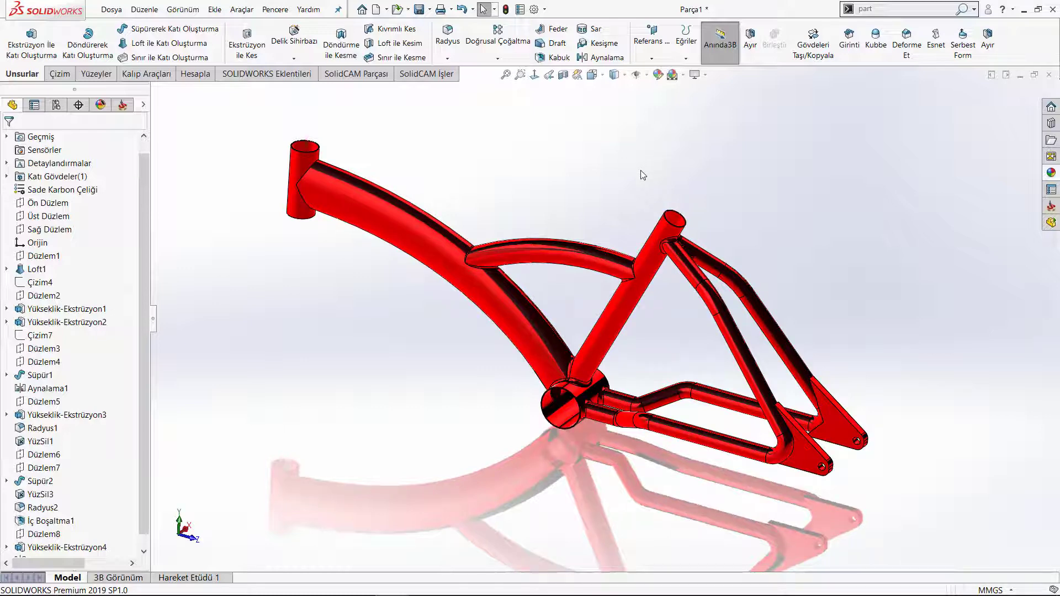
Save the part as 'Bisiklet Gövde Tasarımı' in the desktop folder 3D Katılama Dosyaları.
key(ctrl+s)
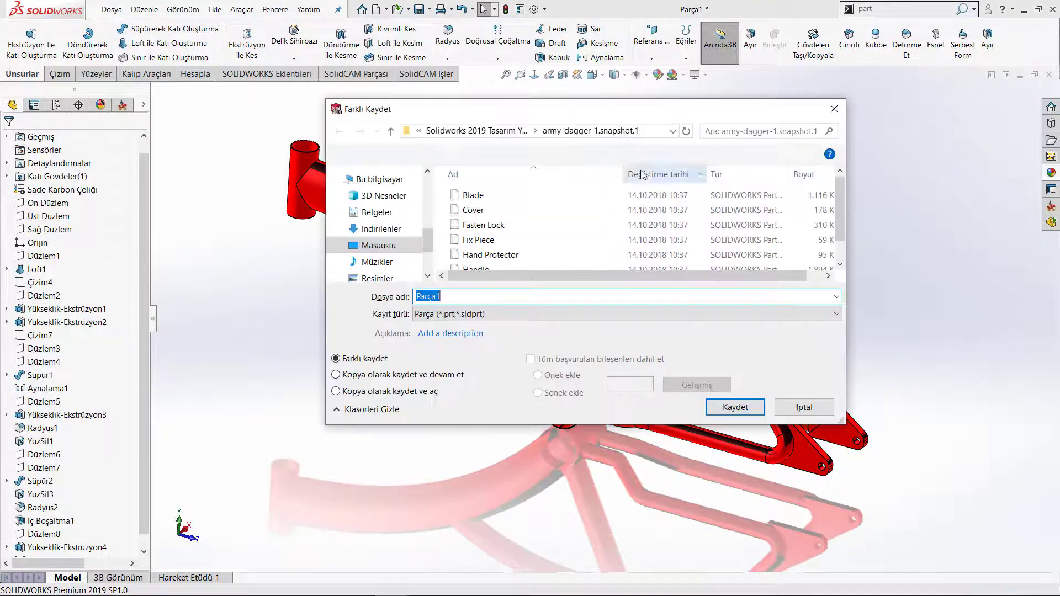
click(380, 246)
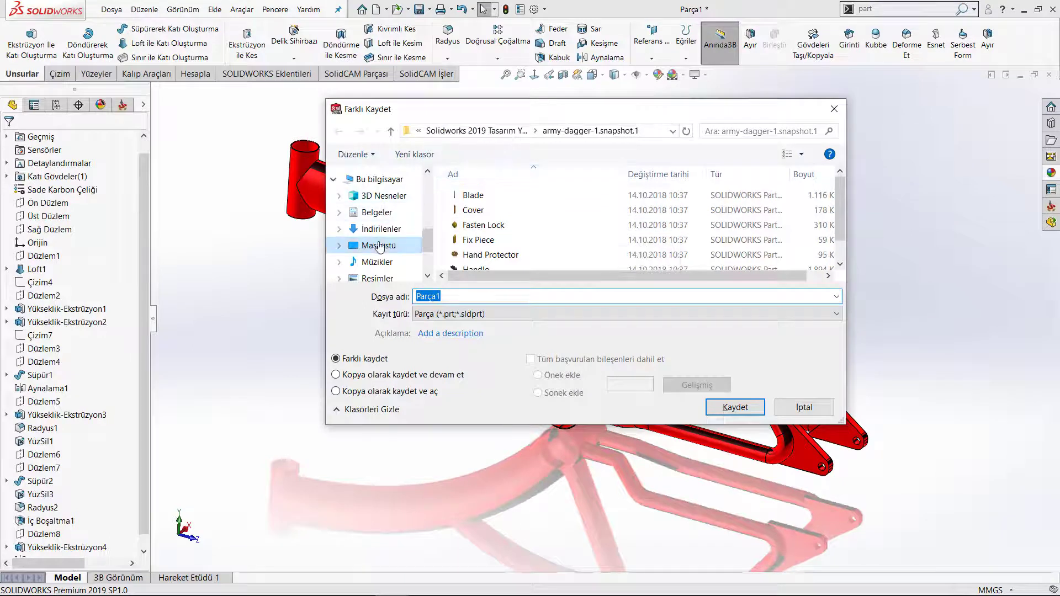
double_click(490, 223)
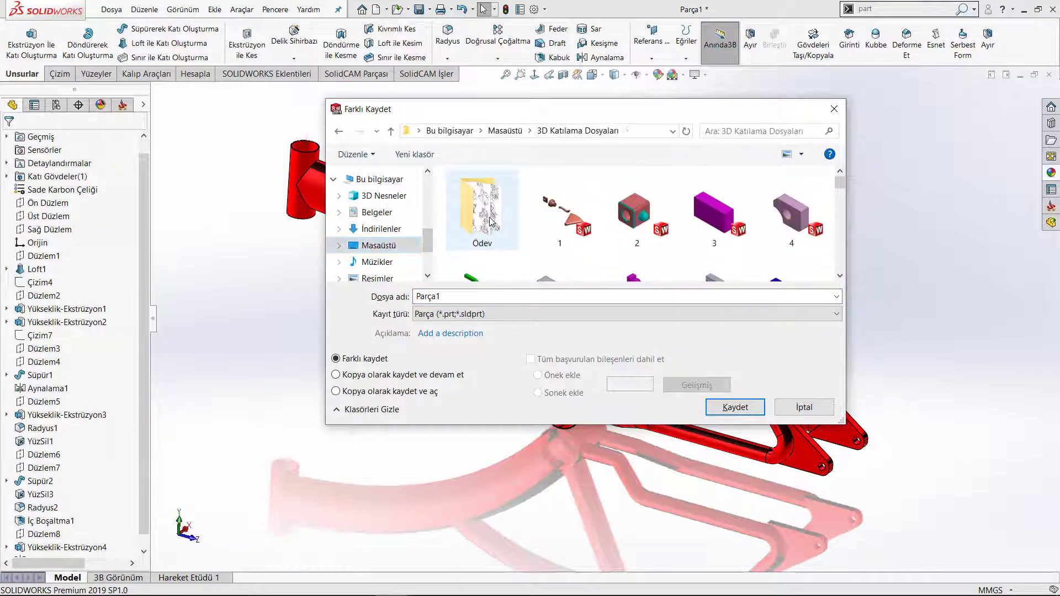
double_click(519, 298)
text(Bisiklet G)
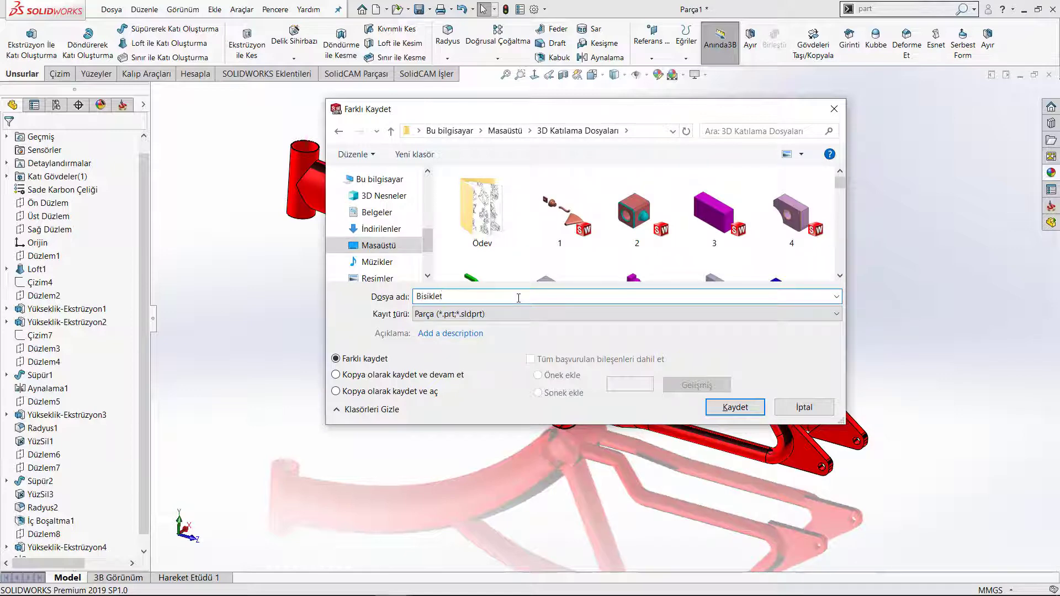
text(övde Tasarımı)
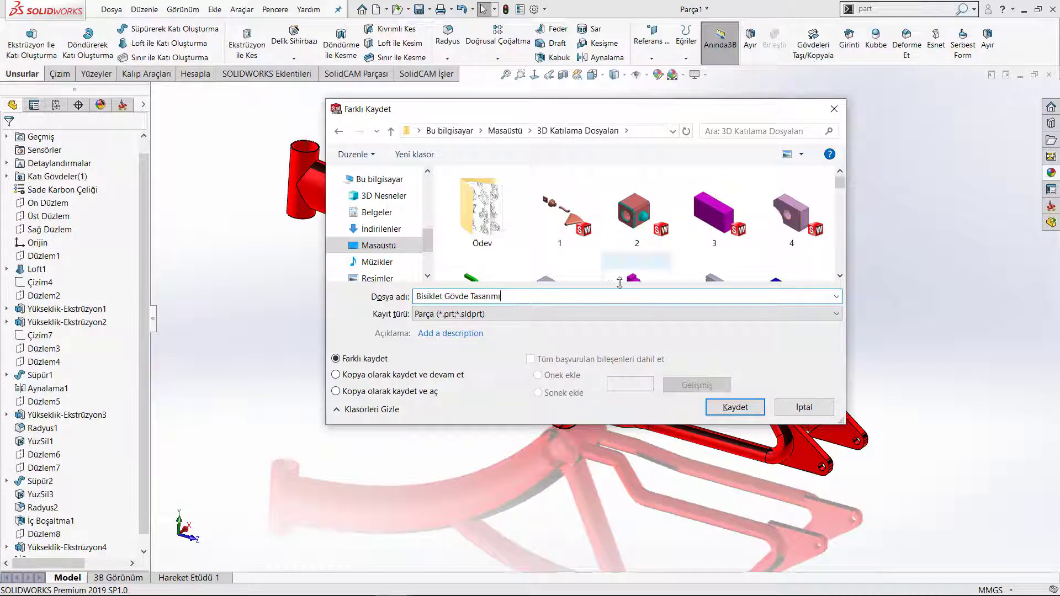
click(732, 409)
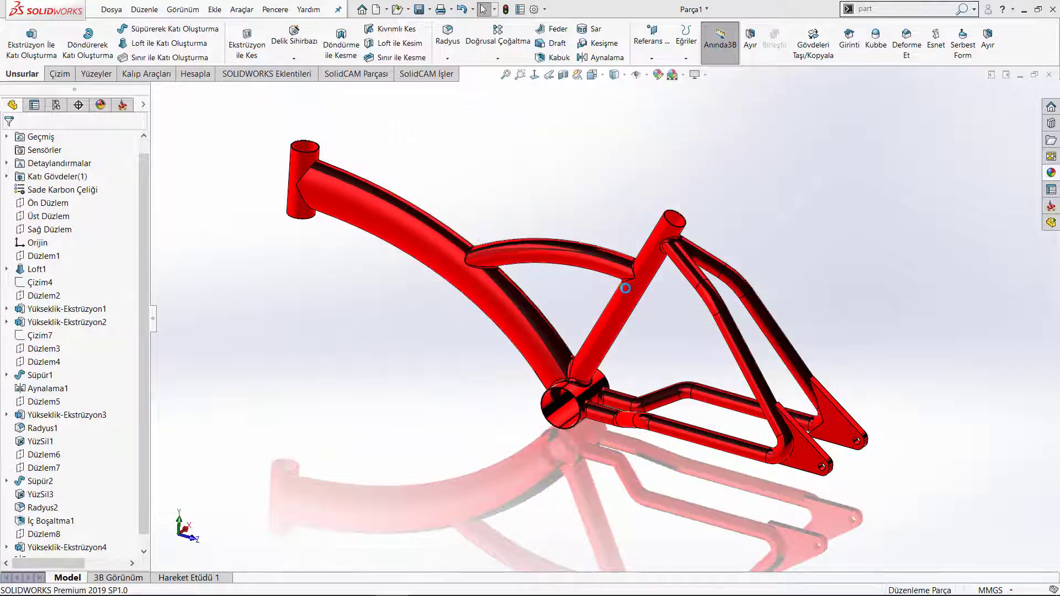
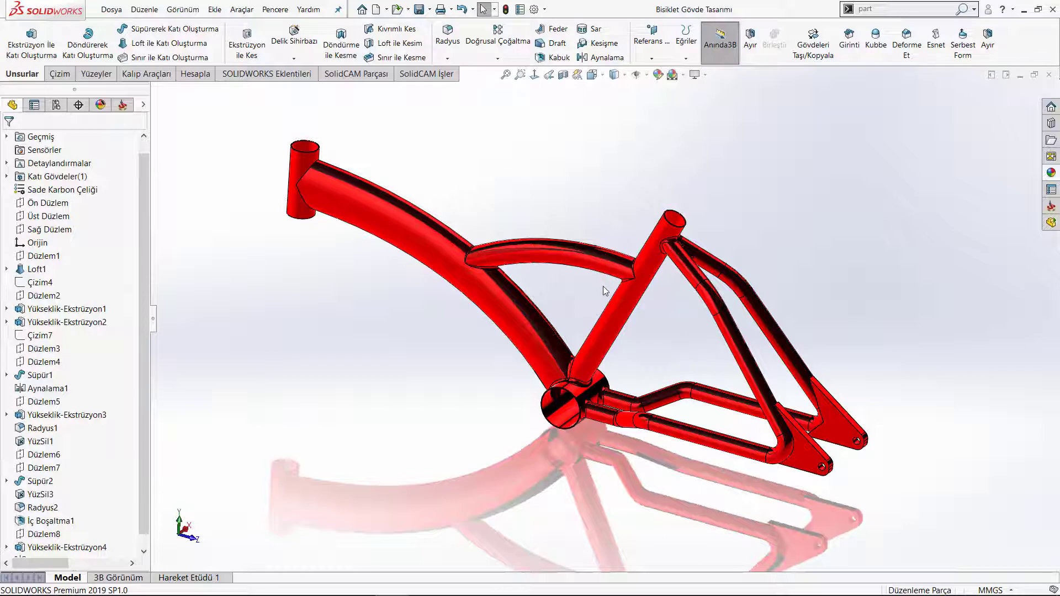
Orbit the bicycle frame down to a low, side-on view.
mouse_move(604, 201)
middle_down()
mouse_move(487, 241)
mouse_move(488, 177)
mouse_move(636, 151)
mouse_move(589, 221)
mouse_move(597, 312)
mouse_move(607, 246)
middle_up()
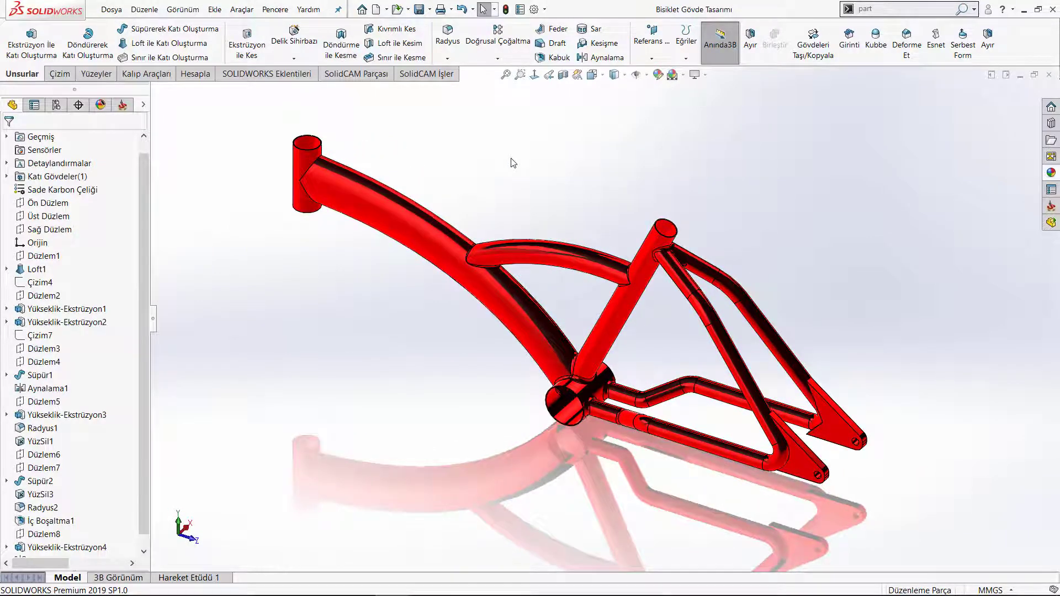
mouse_move(540, 185)
middle_down()
mouse_move(561, 97)
mouse_move(580, 114)
mouse_move(477, 149)
middle_up()
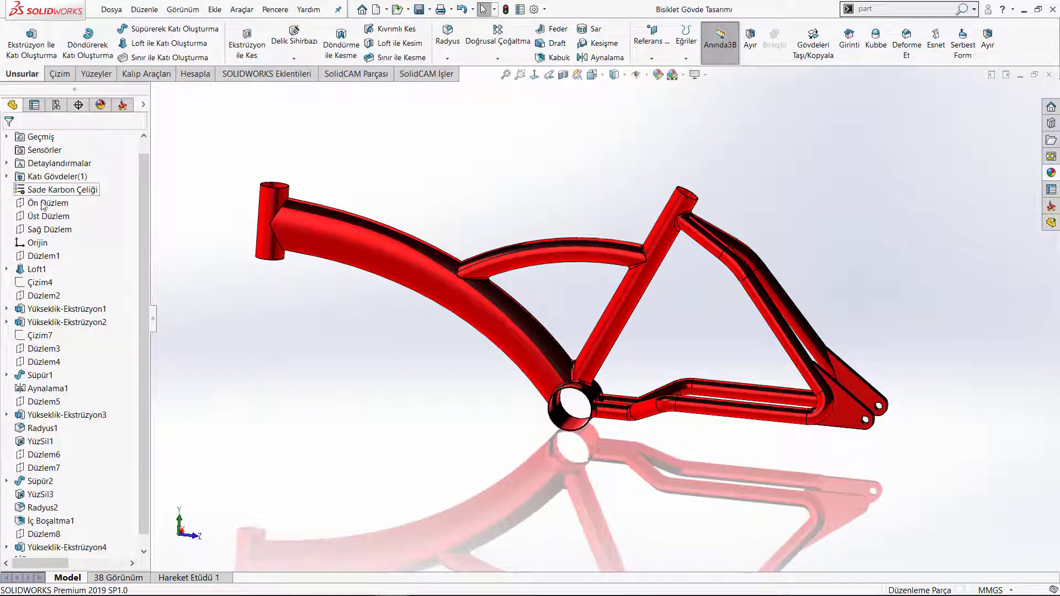
Start a sketch on Sağ Düzlem and view it head-on from the left side.
click(41, 228)
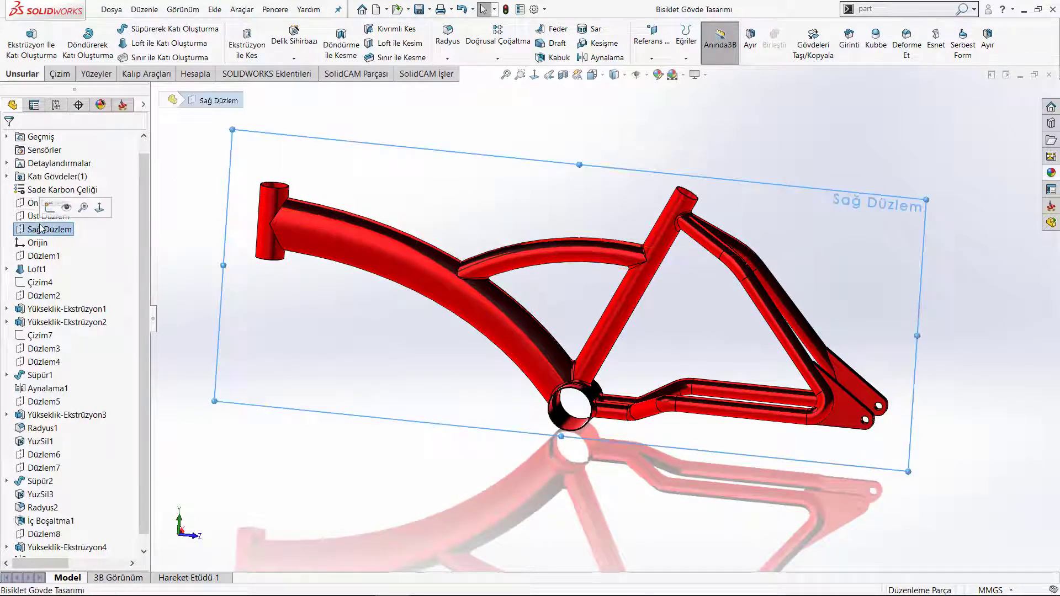
click(50, 213)
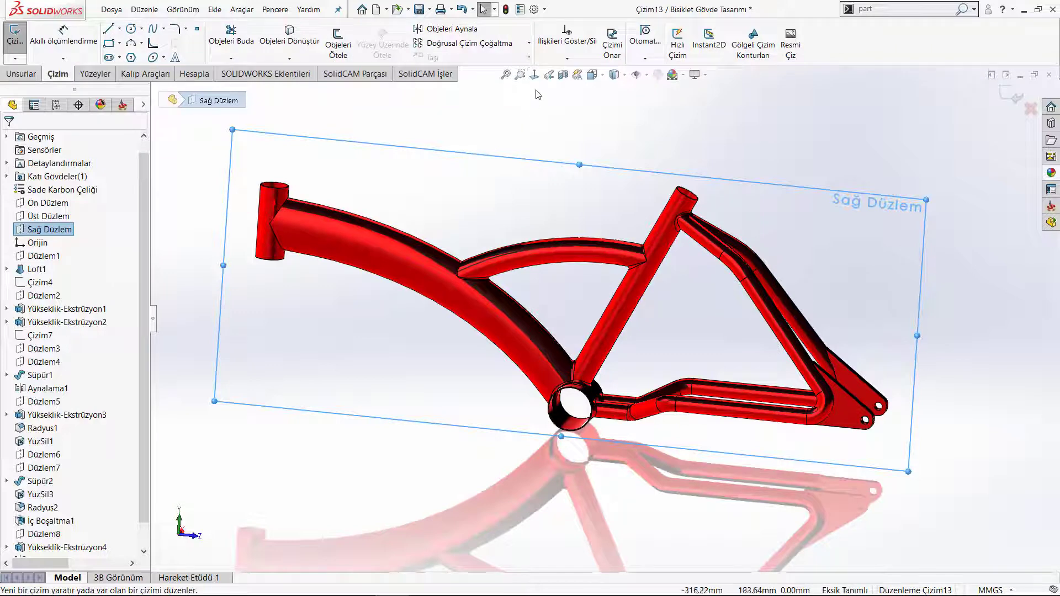
click(534, 74)
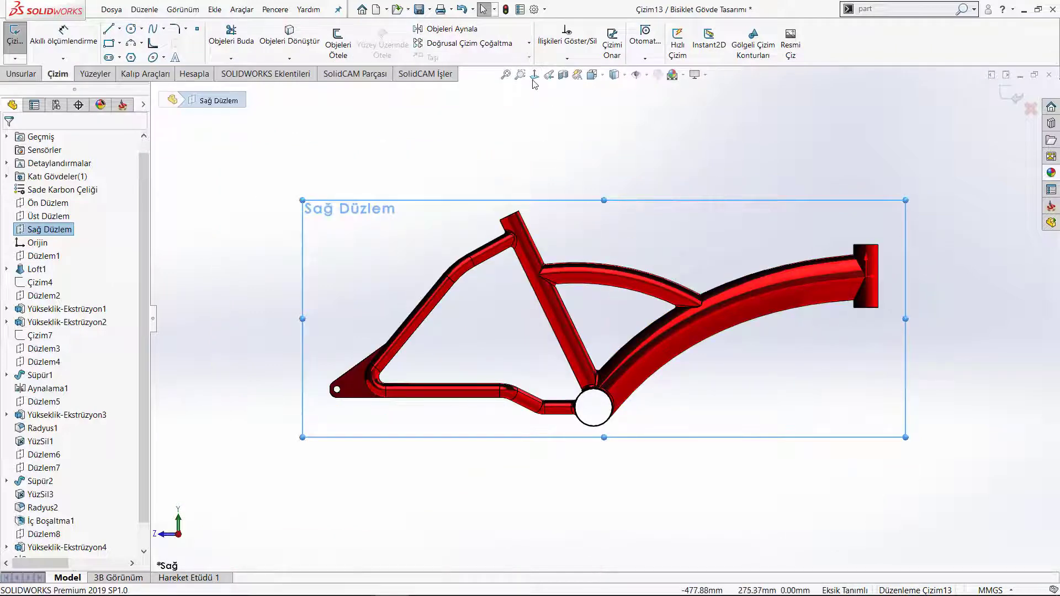
click(533, 75)
scroll(451, 329, down, 2)
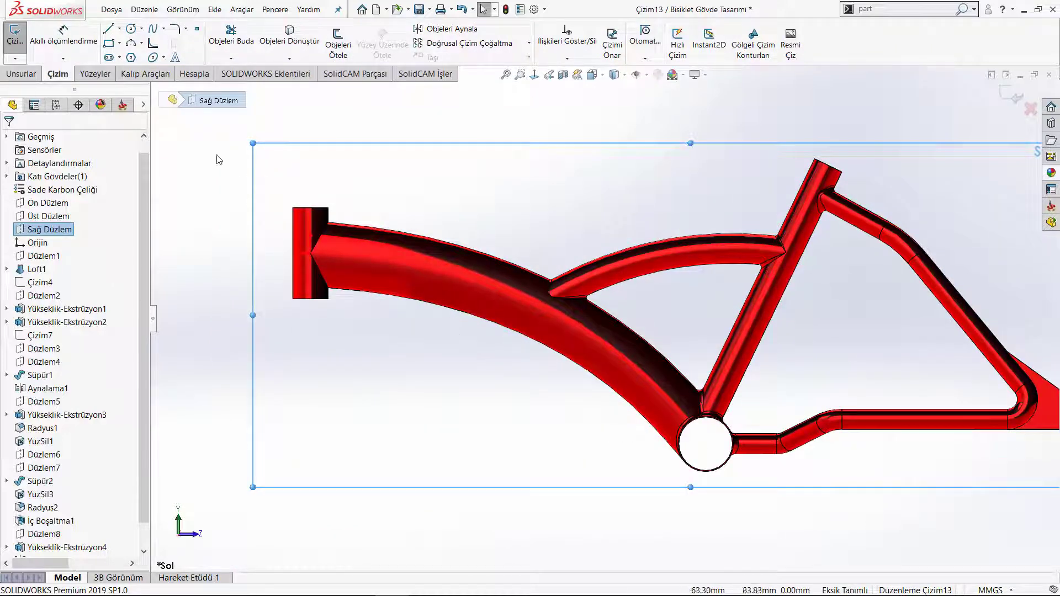
Draw a 3-point arc following the curve of the top tube.
click(312, 256)
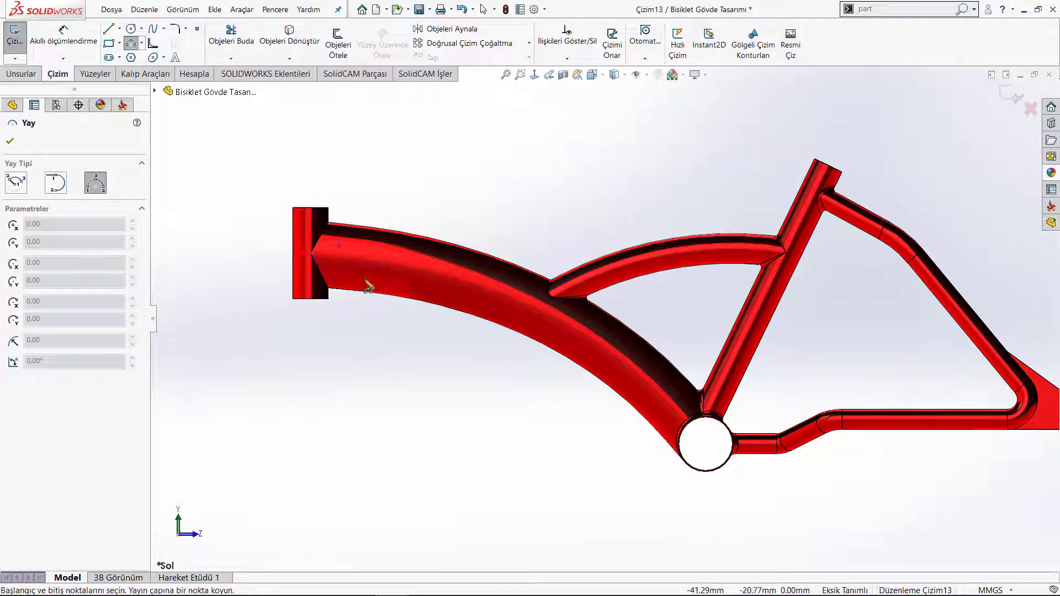
click(503, 295)
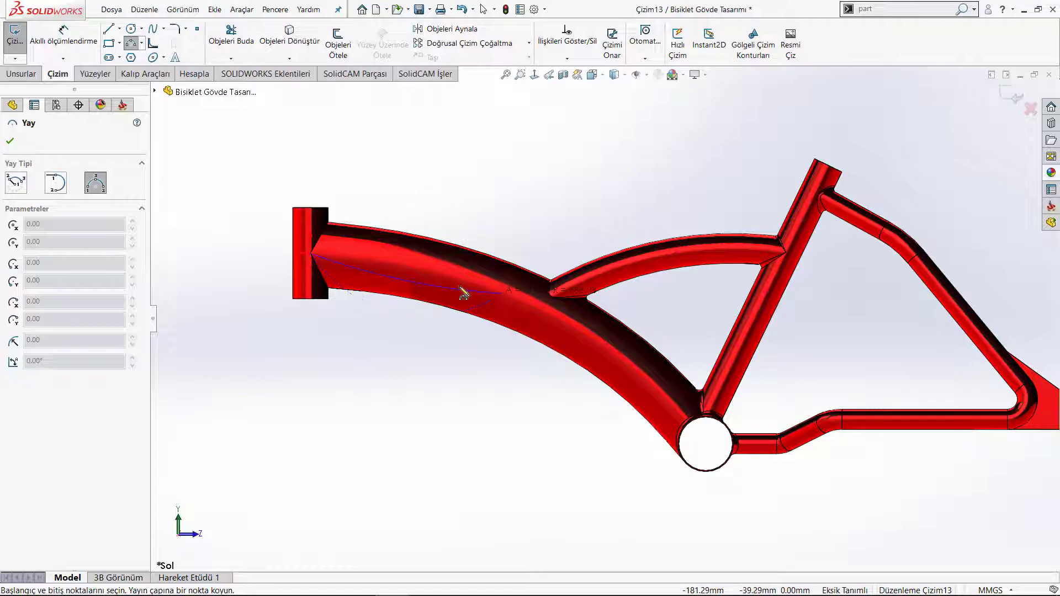
click(432, 278)
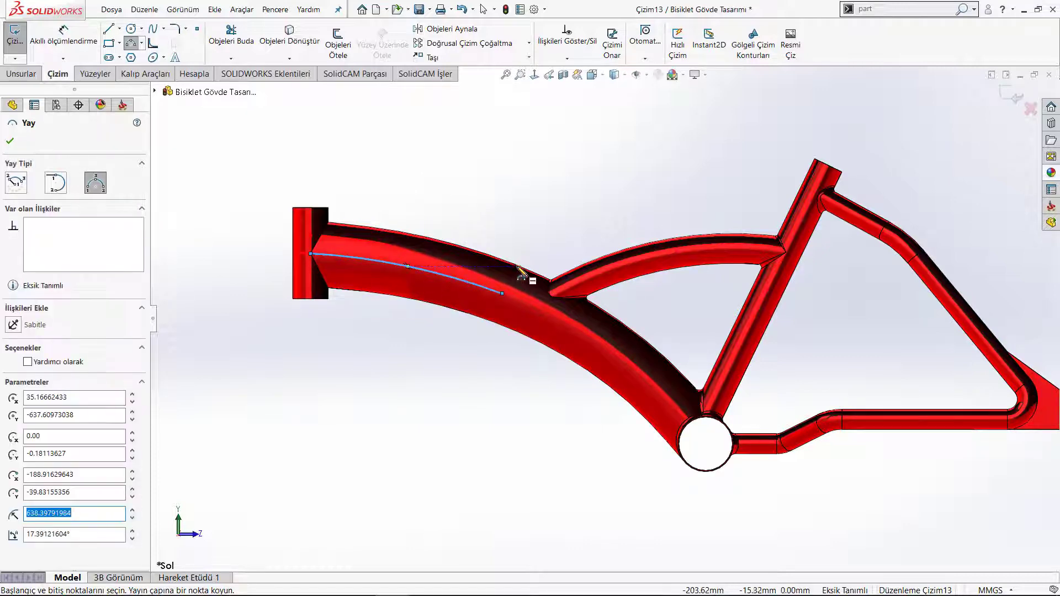
key(Escape)
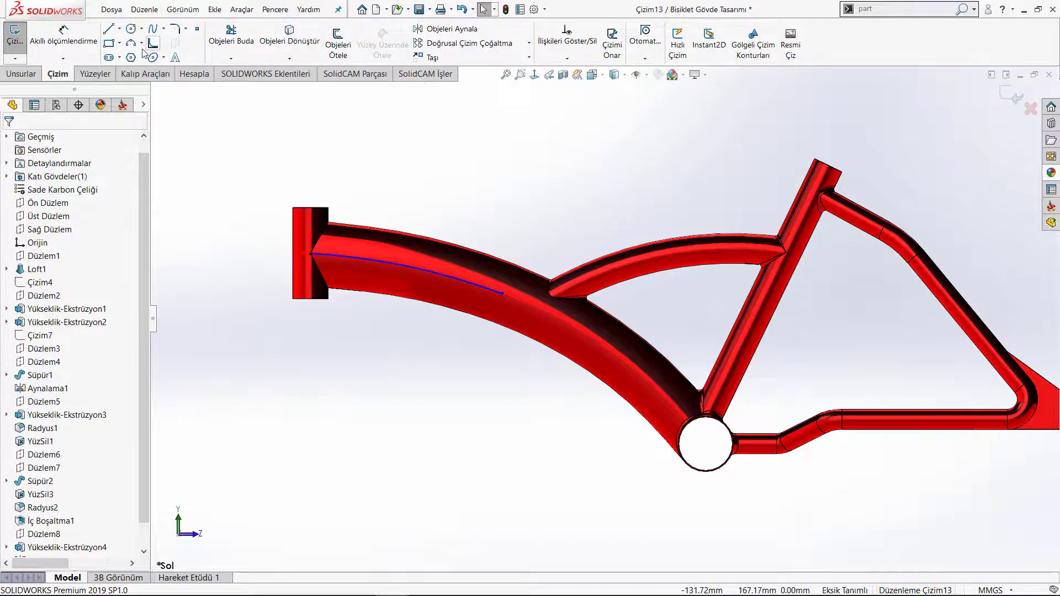
Lay M.KRC sketch text centred along arc Yay1 with a custom font and 130% spacing.
click(174, 59)
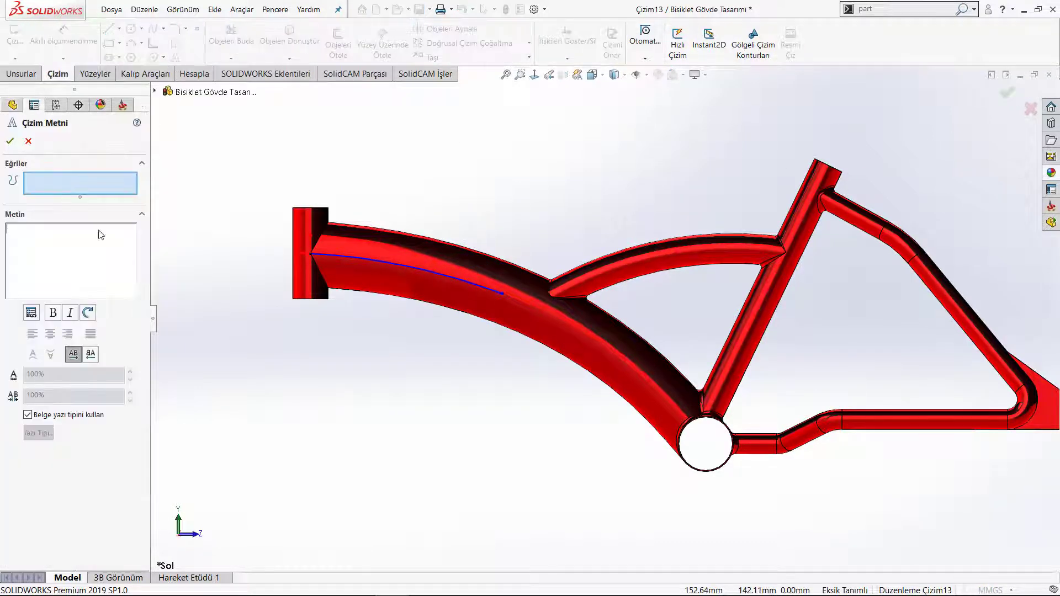
click(407, 271)
text(M.KRC)
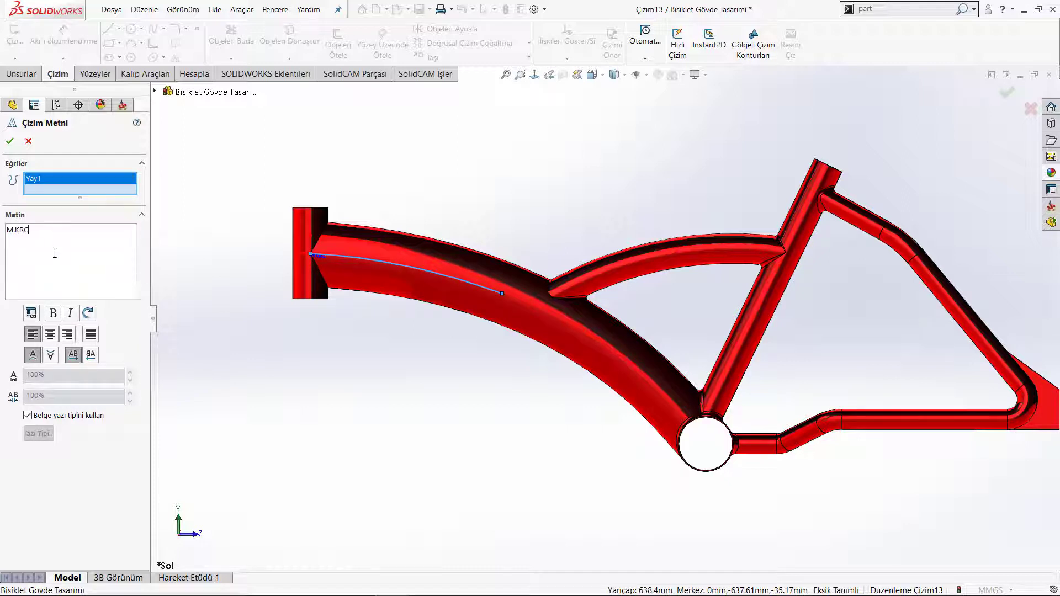
click(51, 335)
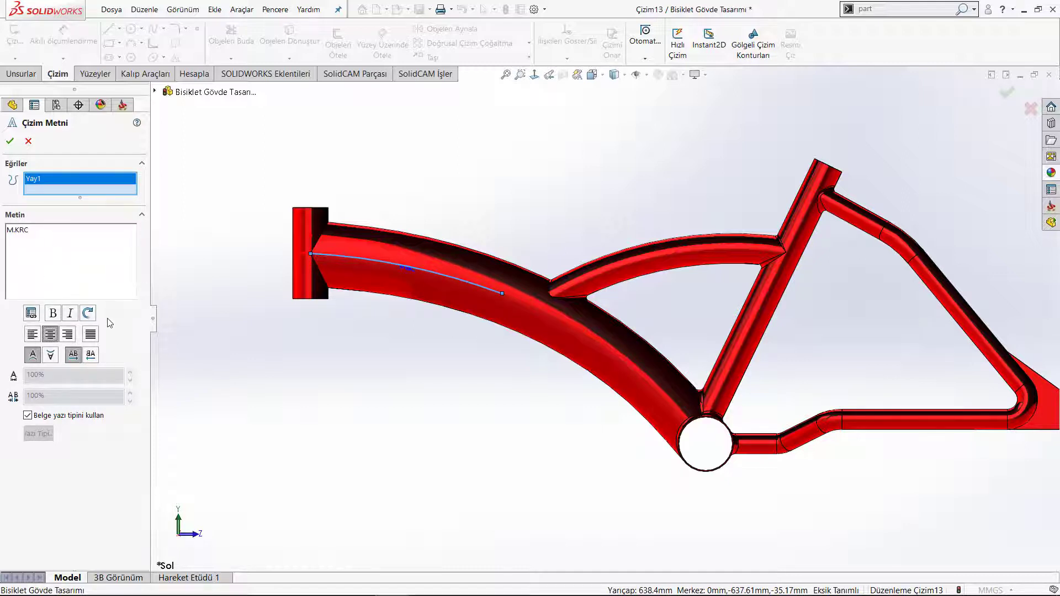
click(26, 415)
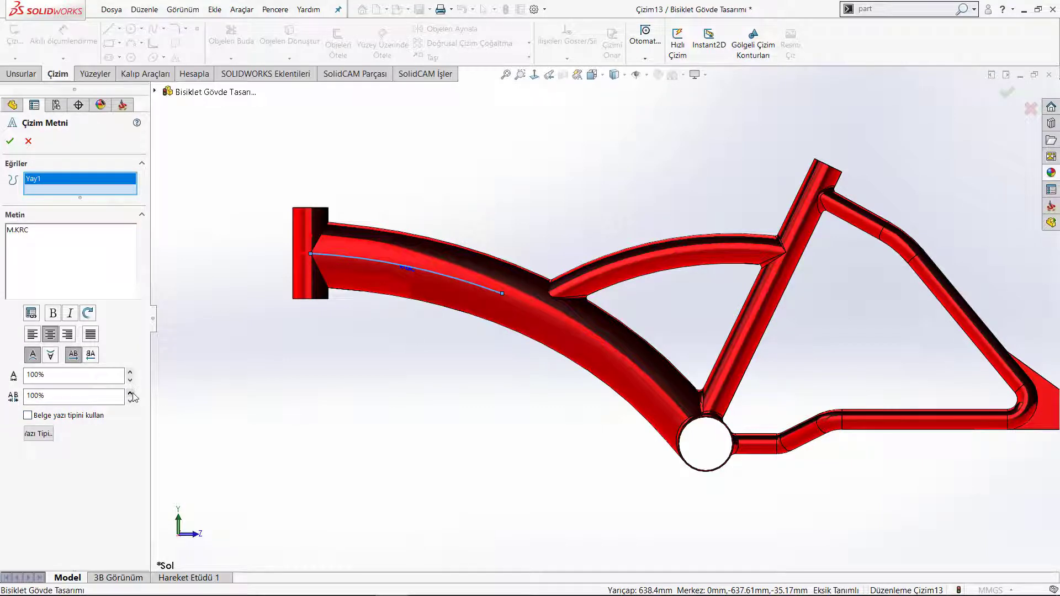
click(38, 434)
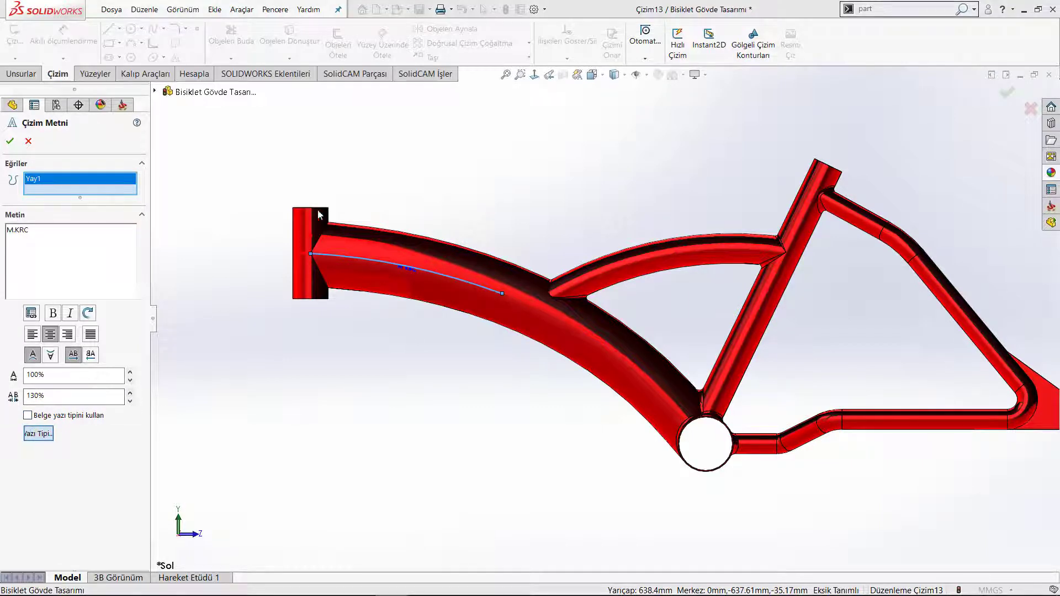
double_click(606, 241)
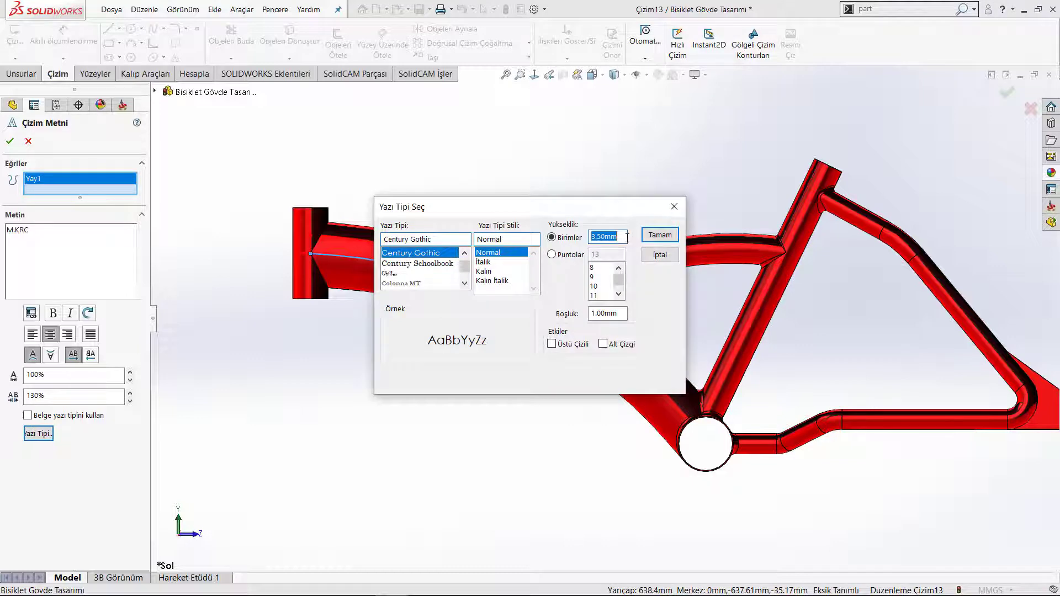
Set the lettering height to 15 mm and flip the letters upright.
text(15)
click(659, 234)
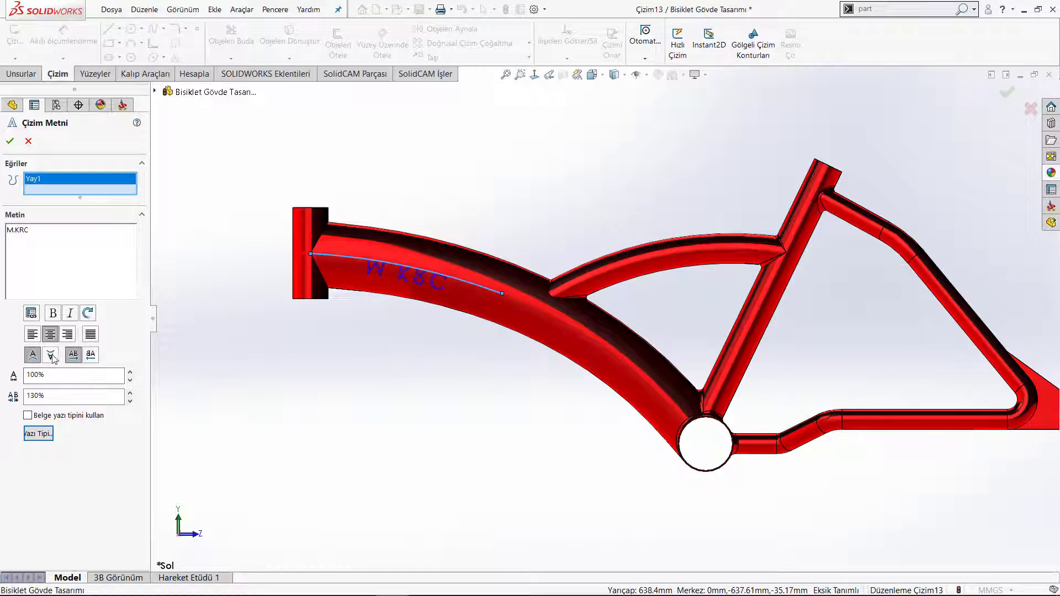
click(50, 355)
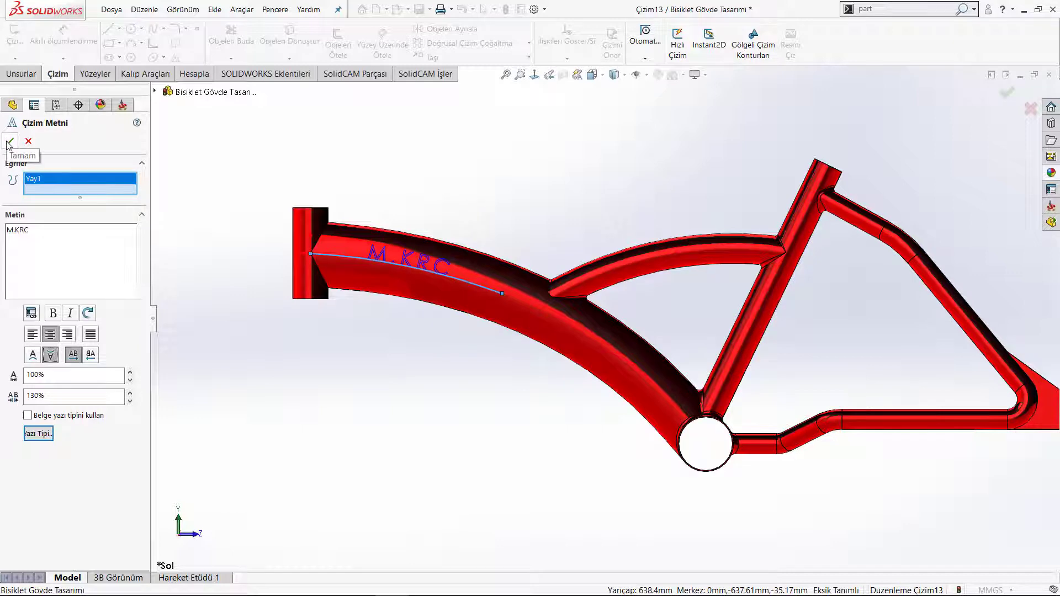
Change the lettering font to Arial and accept the M.KRC sketch text.
click(38, 433)
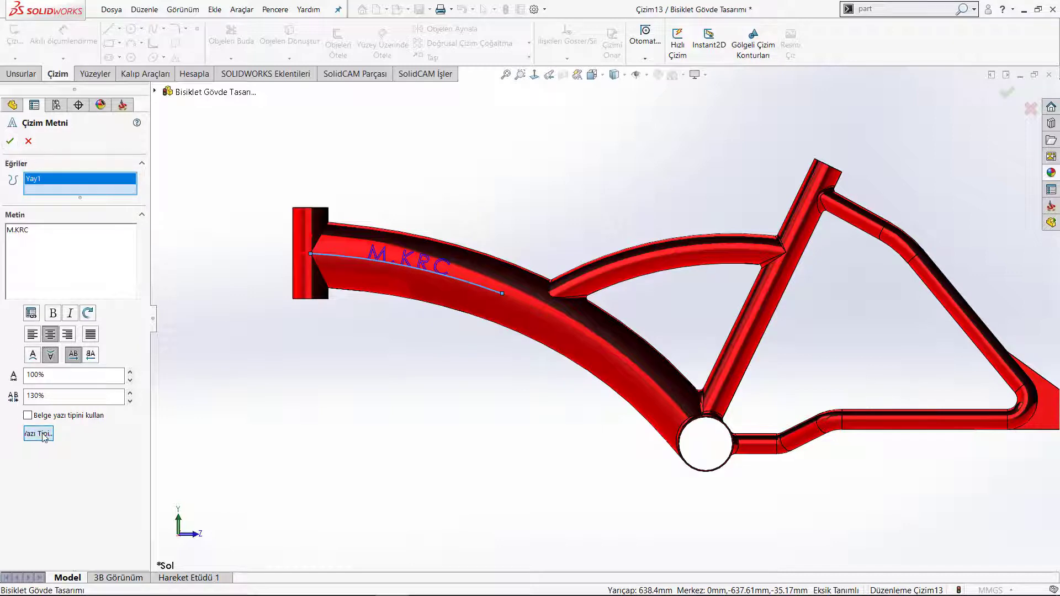
click(444, 239)
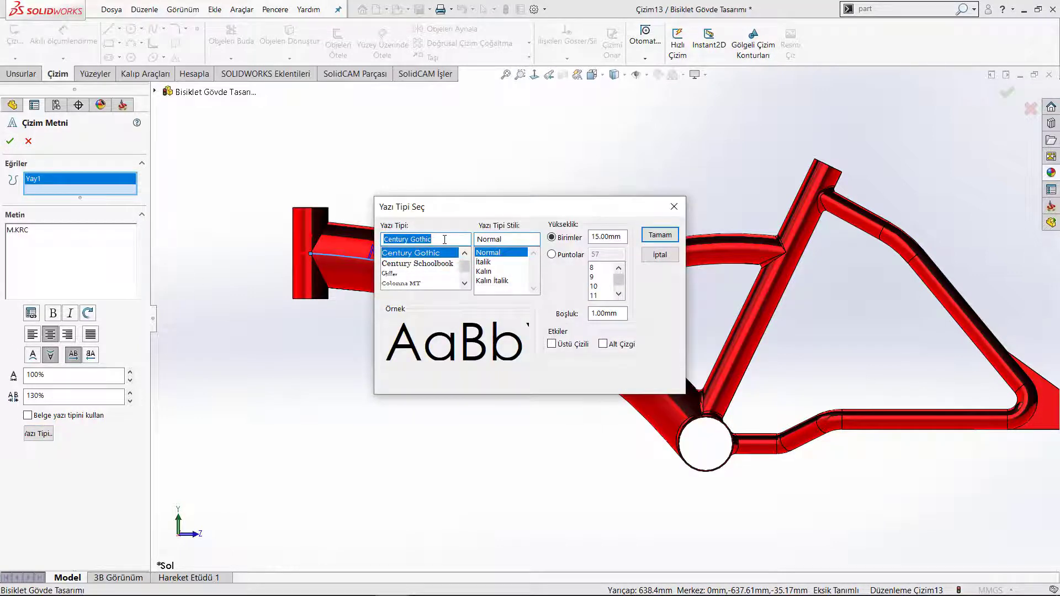
text(a)
scroll(427, 287, down, 1)
scroll(426, 288, down, 1)
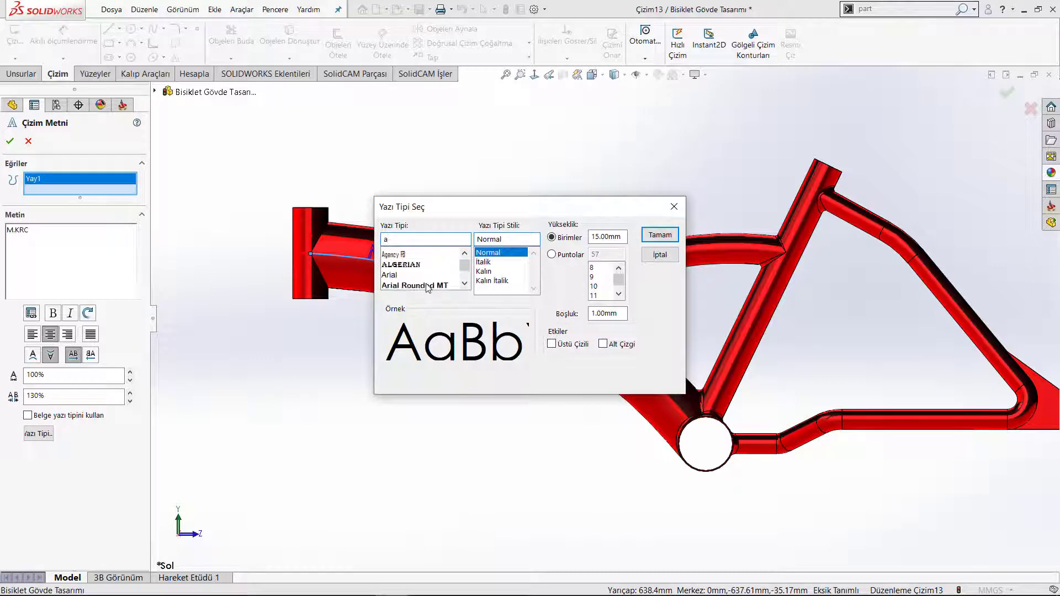
scroll(426, 287, down, 1)
click(400, 263)
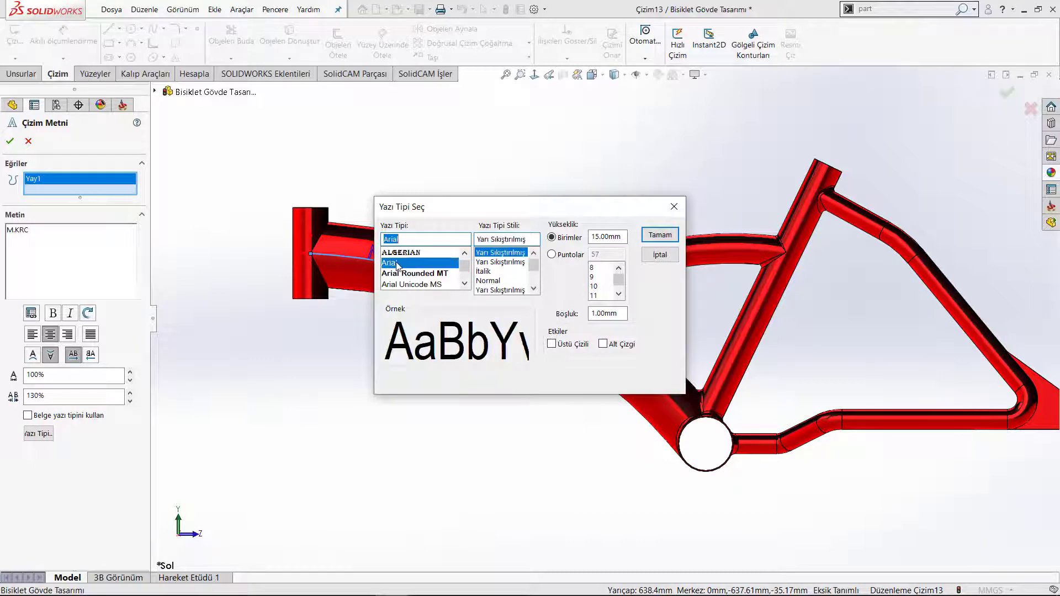
click(660, 236)
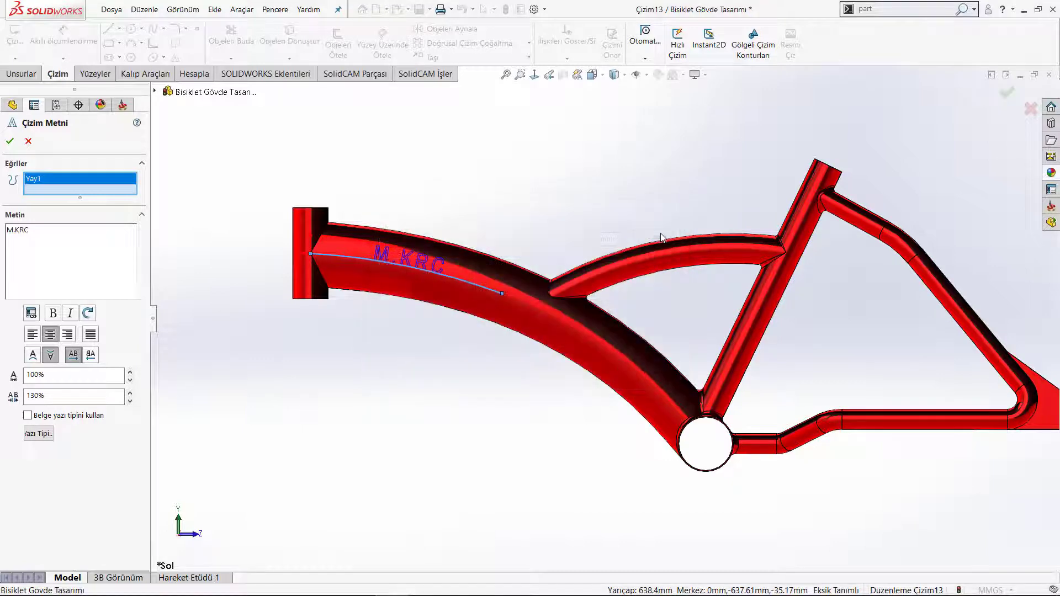
click(10, 141)
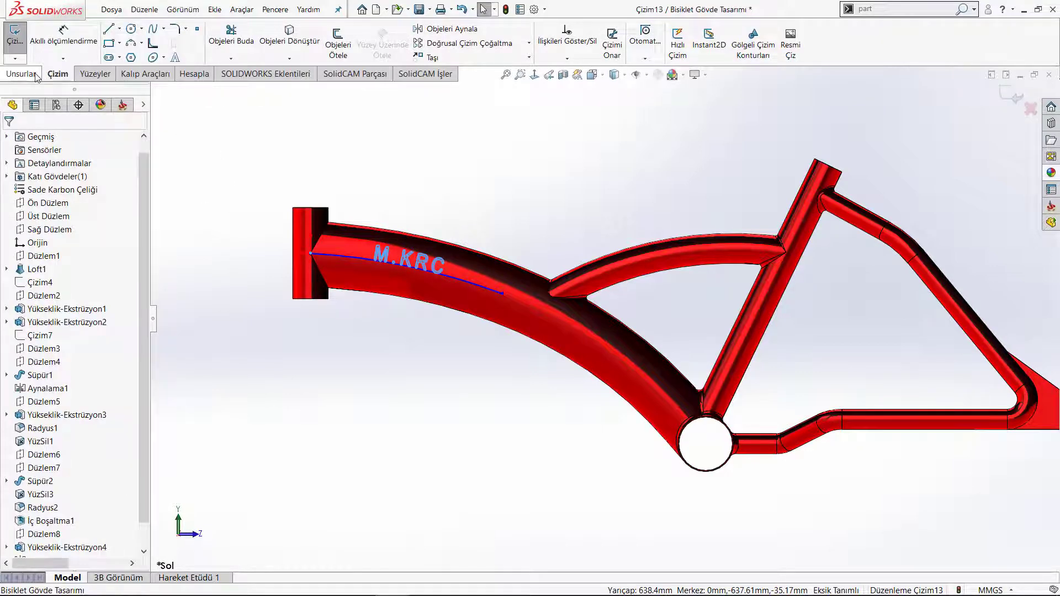
Close sketch Çizim13, clear the selection, and start a Wrap (Sar) feature.
click(1013, 99)
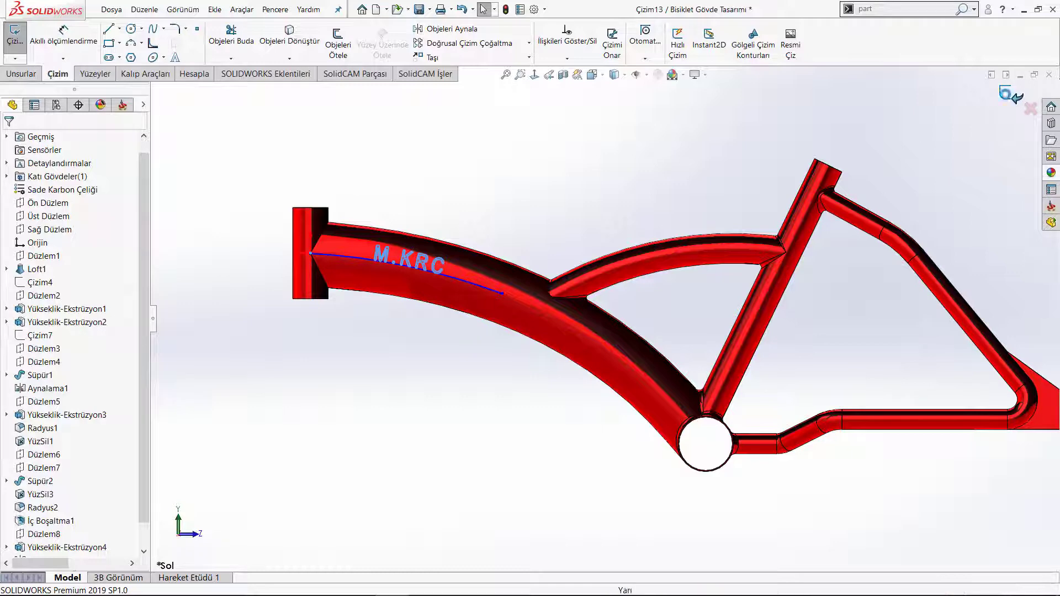
click(447, 175)
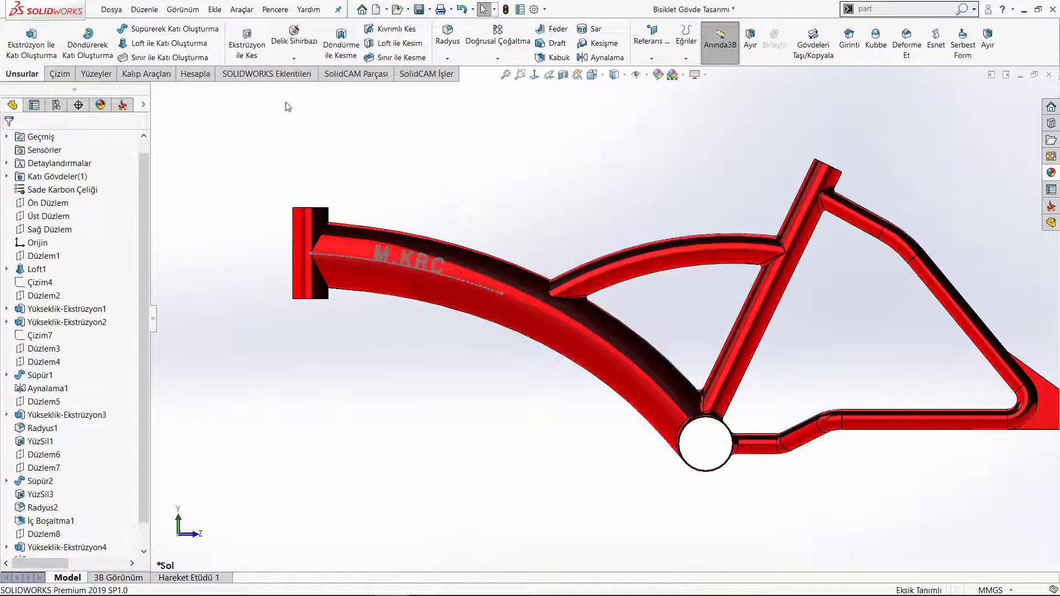
click(590, 29)
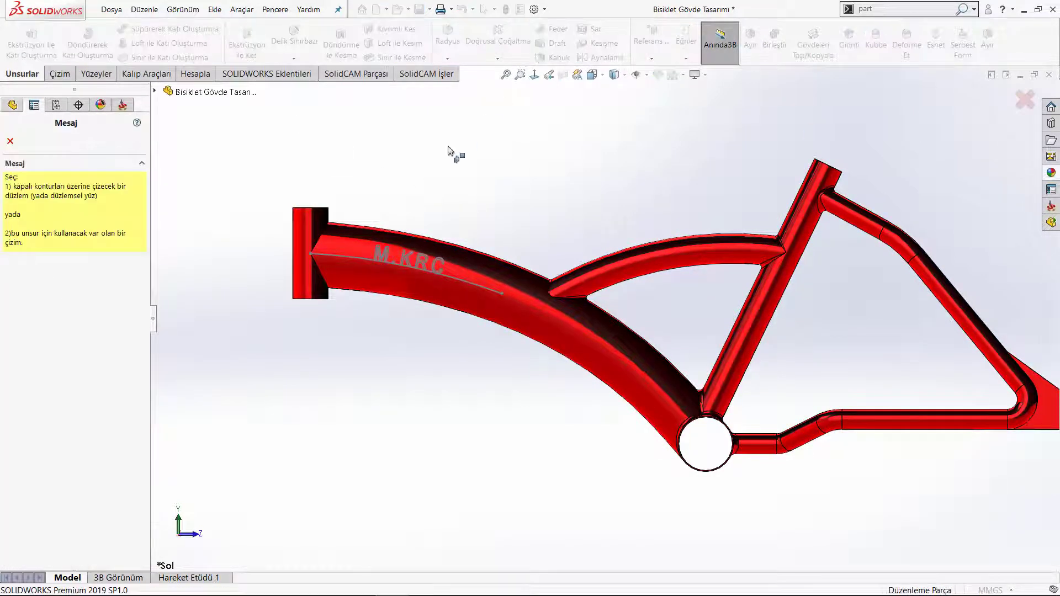
Clear and reselect sketch Çizim13 as the source in the Sar1 Wrap panel.
click(420, 266)
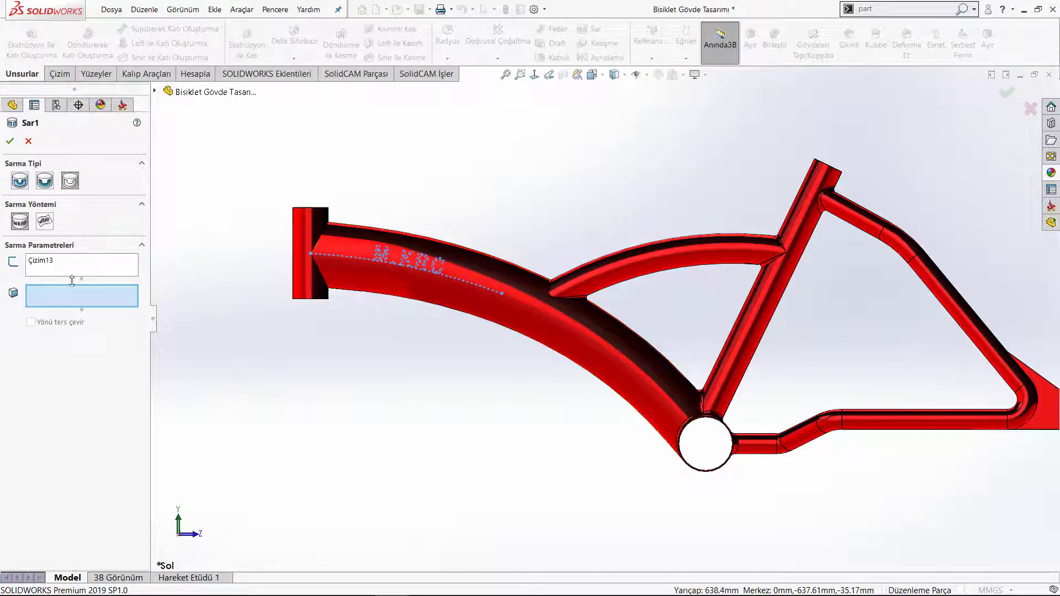
click(60, 270)
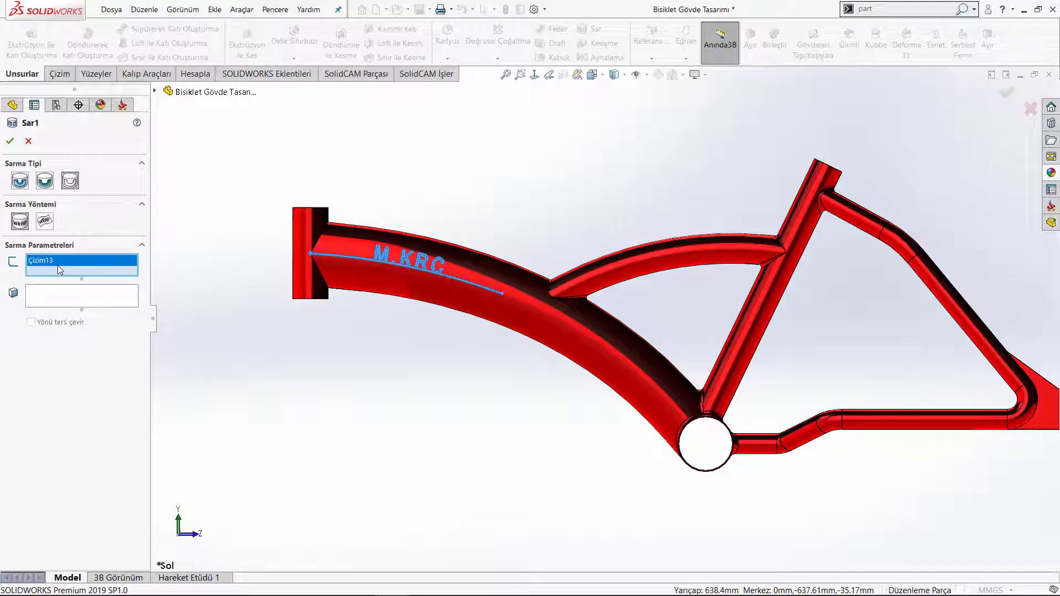
right_click(57, 265)
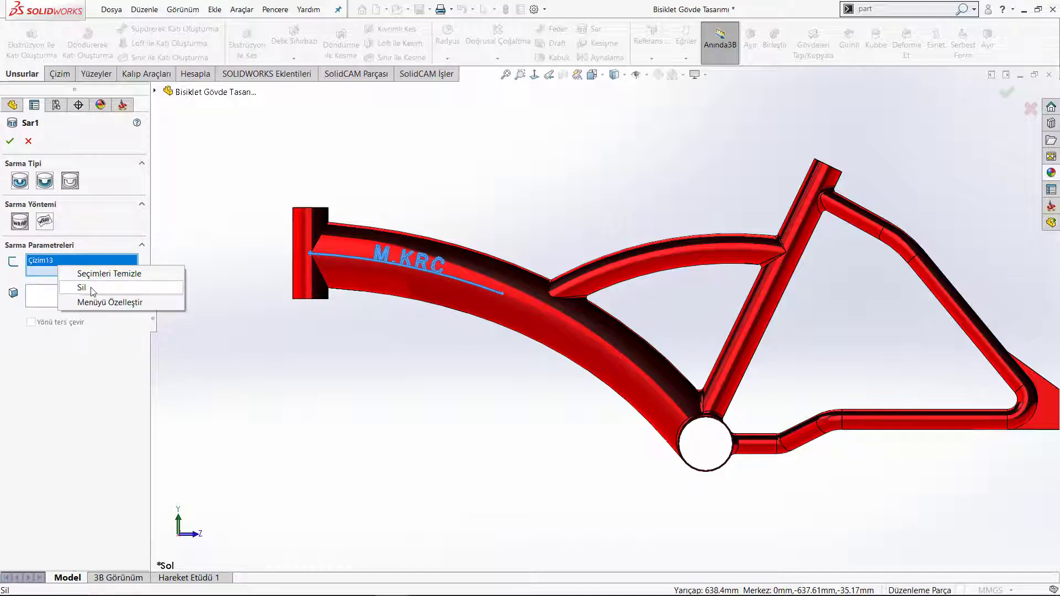
click(75, 286)
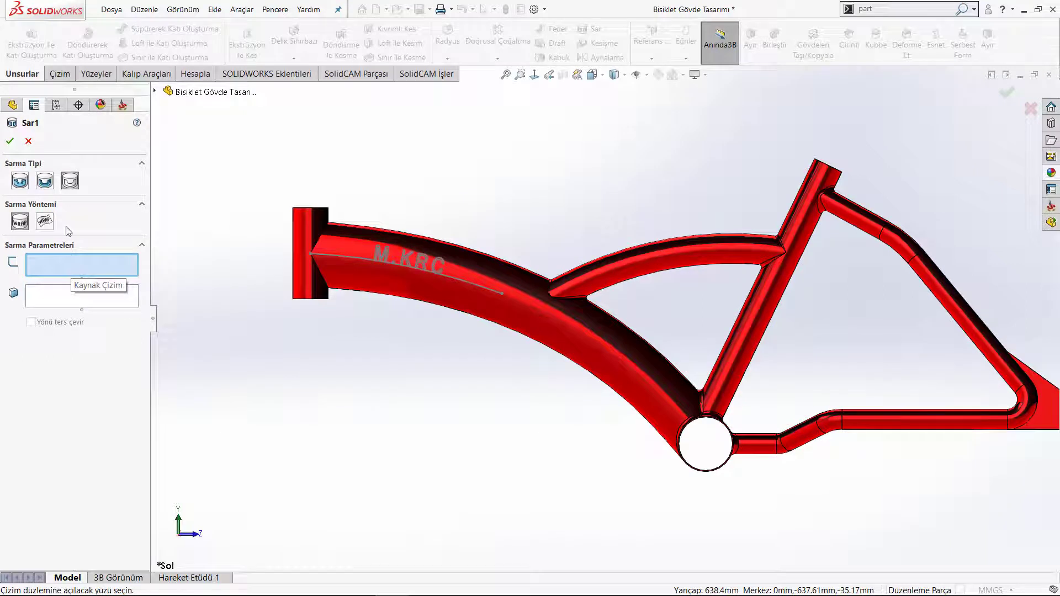
click(69, 183)
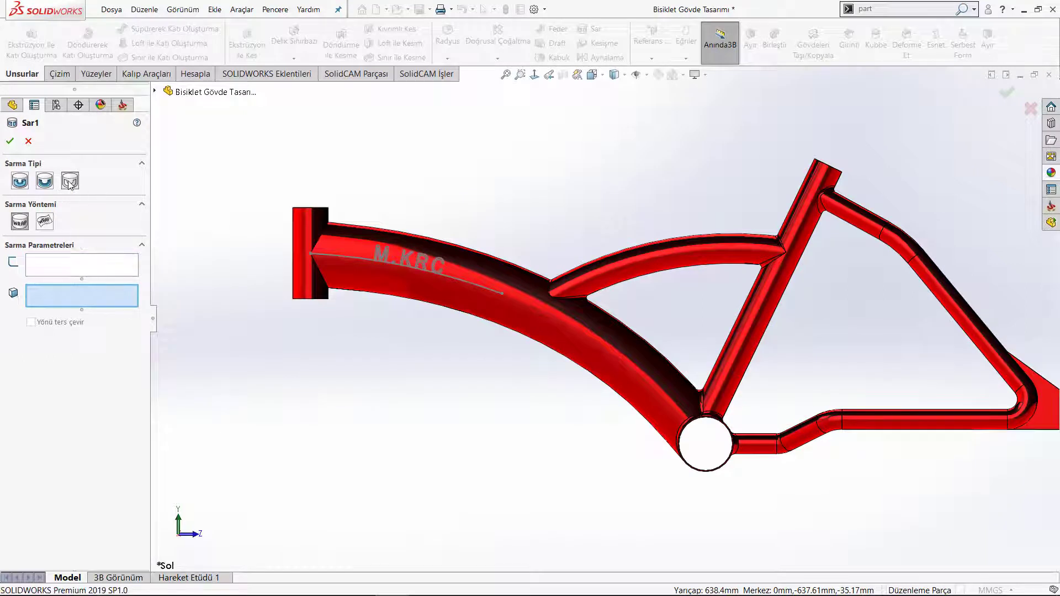
click(70, 272)
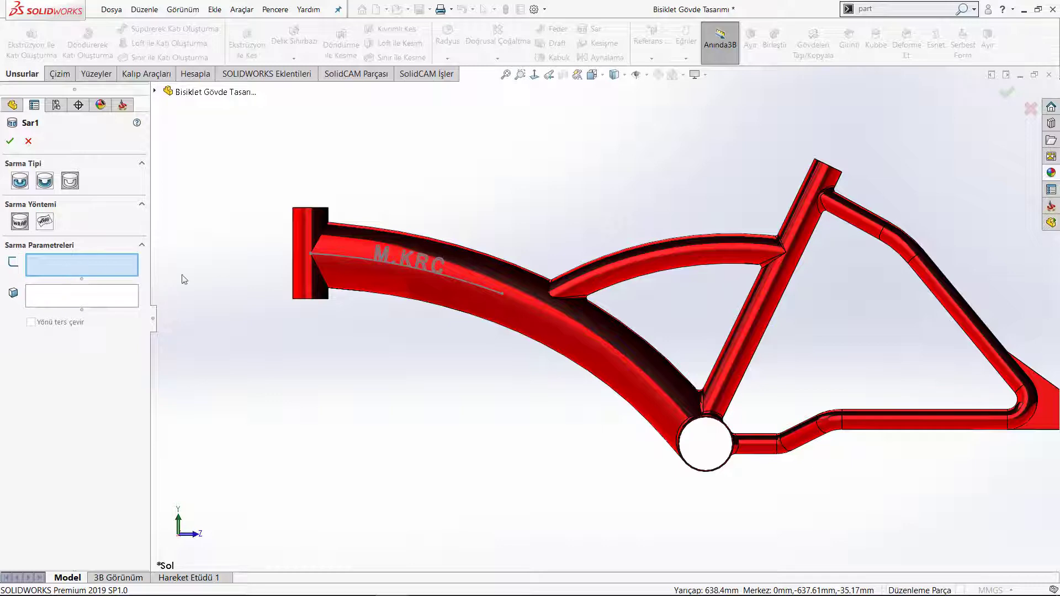
click(407, 256)
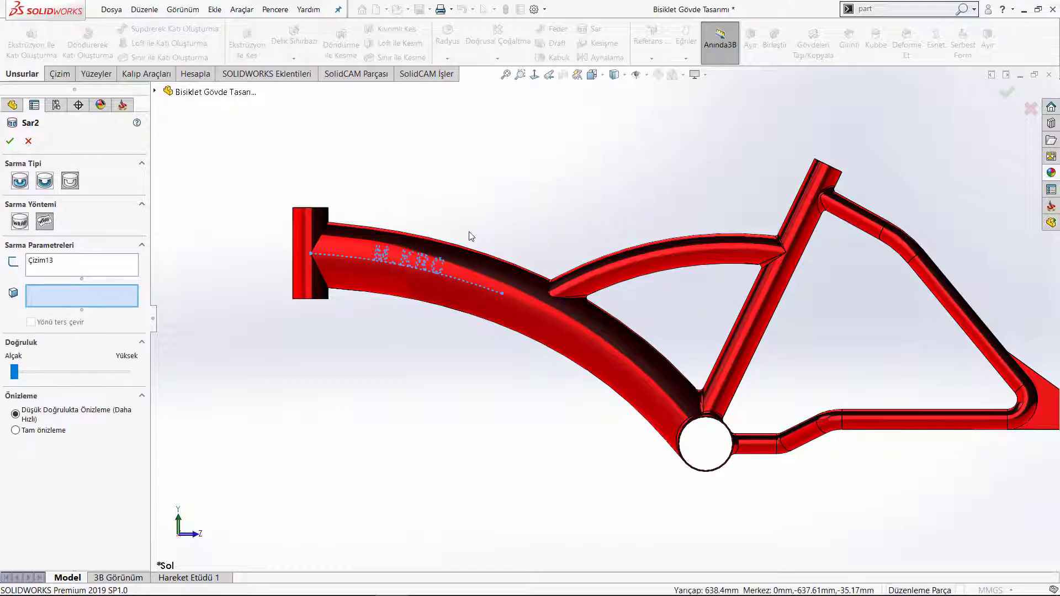
Cancel the Wrap feature and select the guide arc under the M.KRC text.
click(28, 141)
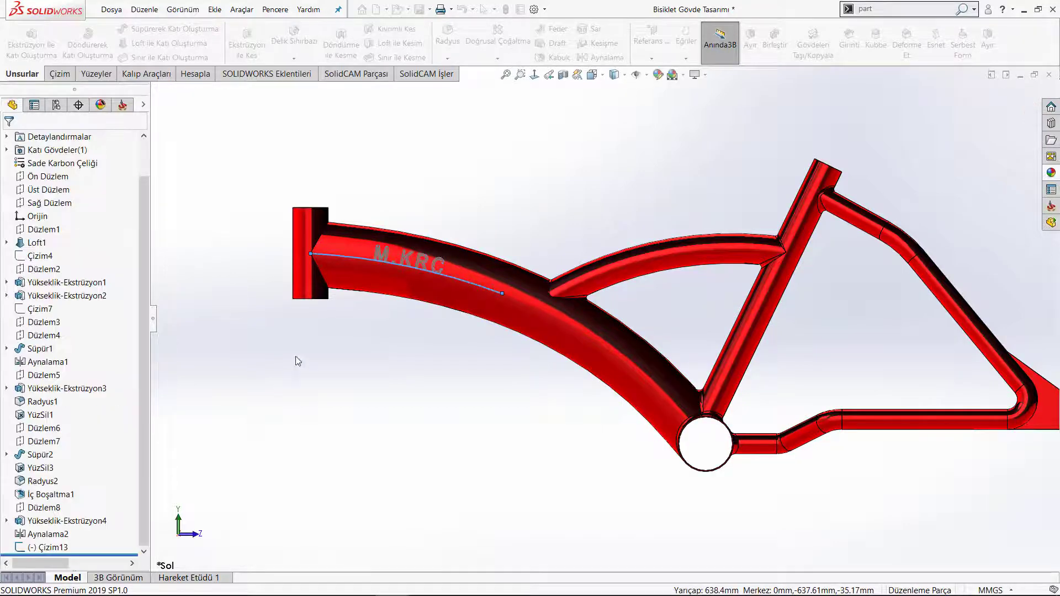
scroll(431, 276, down, 3)
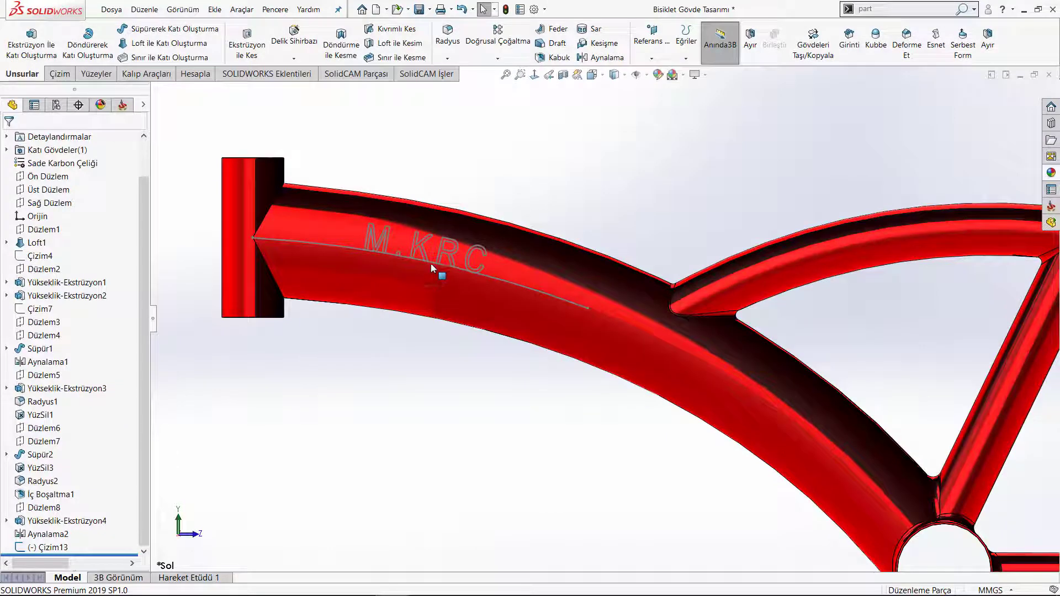
click(350, 249)
Delete the guide arc and its leftover endpoint from sketch Çizim13.
double_click(364, 250)
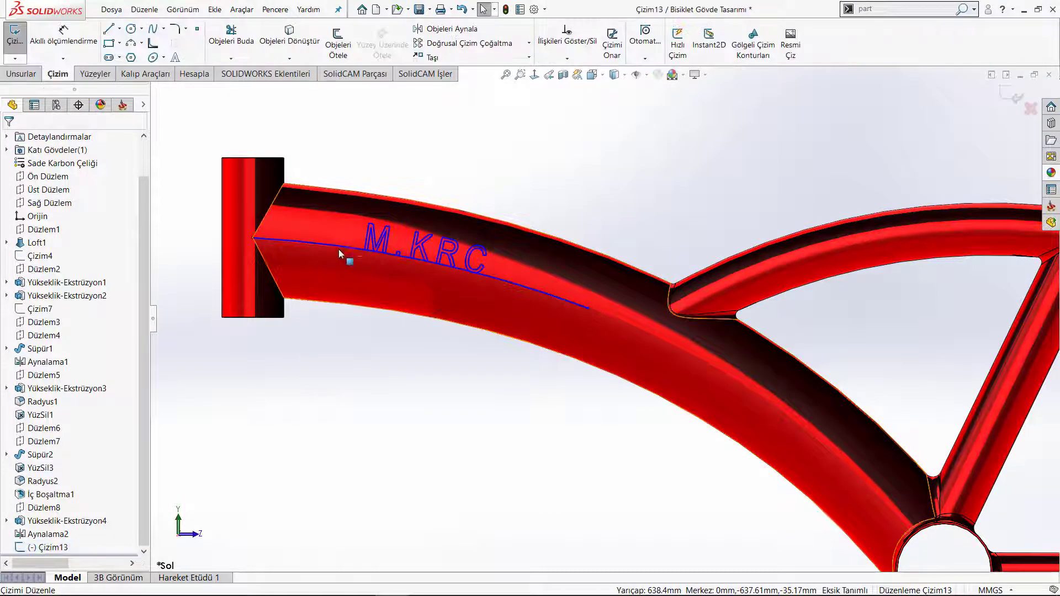
click(338, 247)
key(Delete)
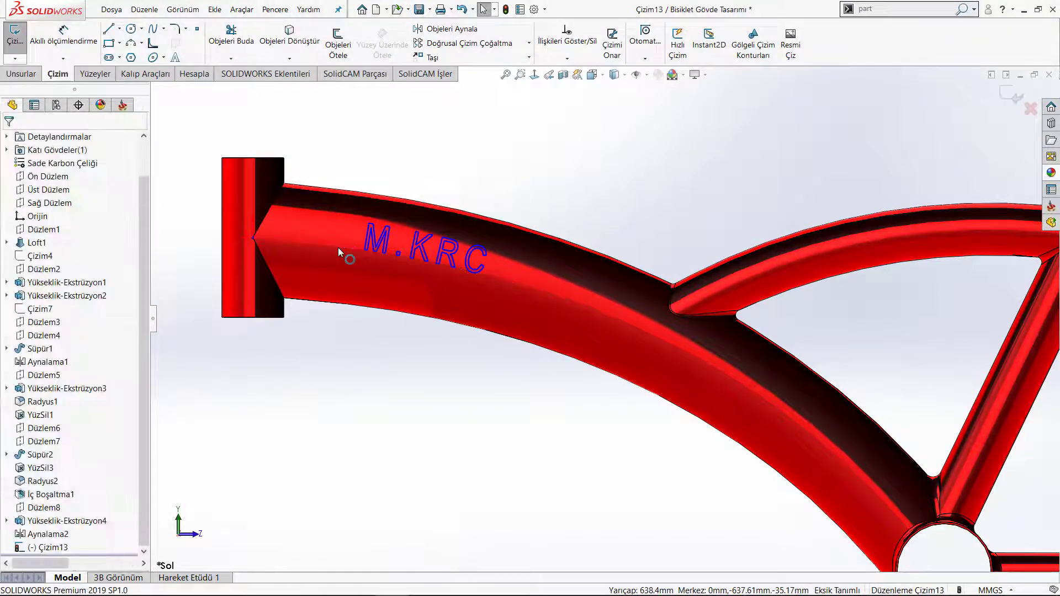
click(252, 239)
key(Delete)
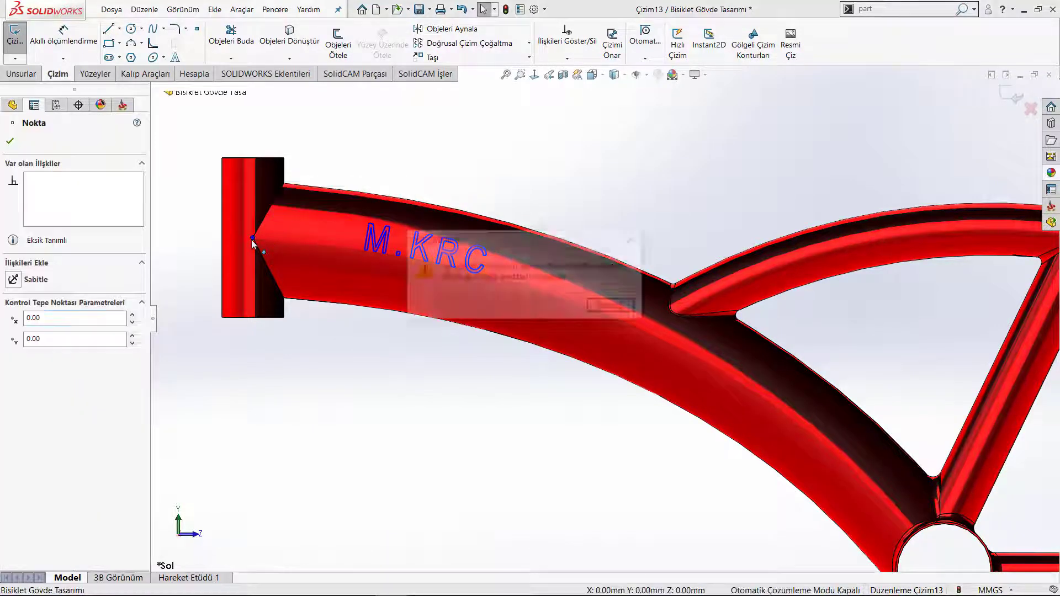
click(595, 307)
Exit the sketch, dismiss the text-update warning, and delete sketch Çizim13.
key(Escape)
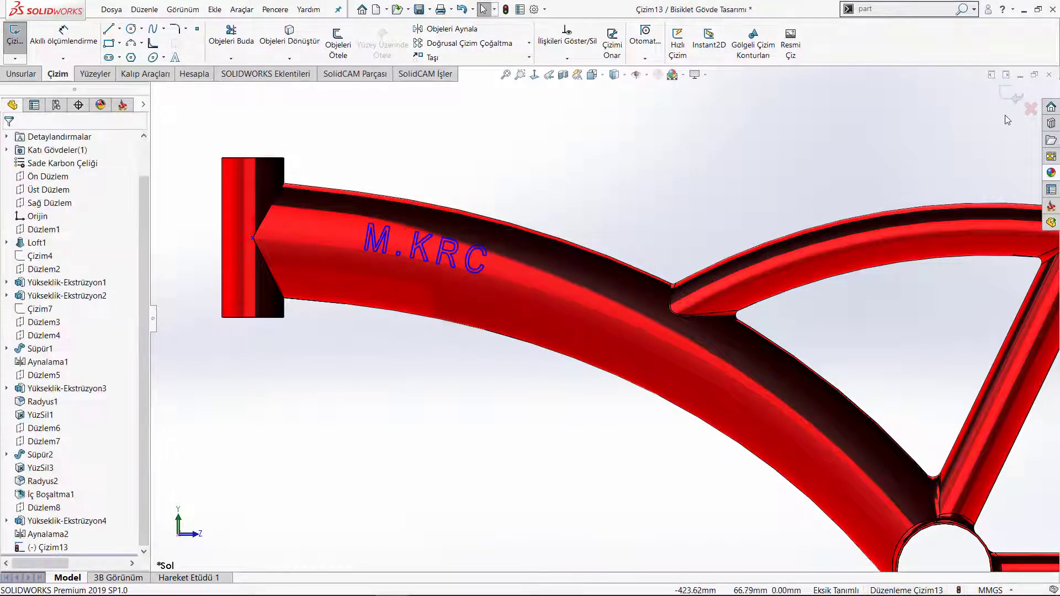
key(ctrl+b)
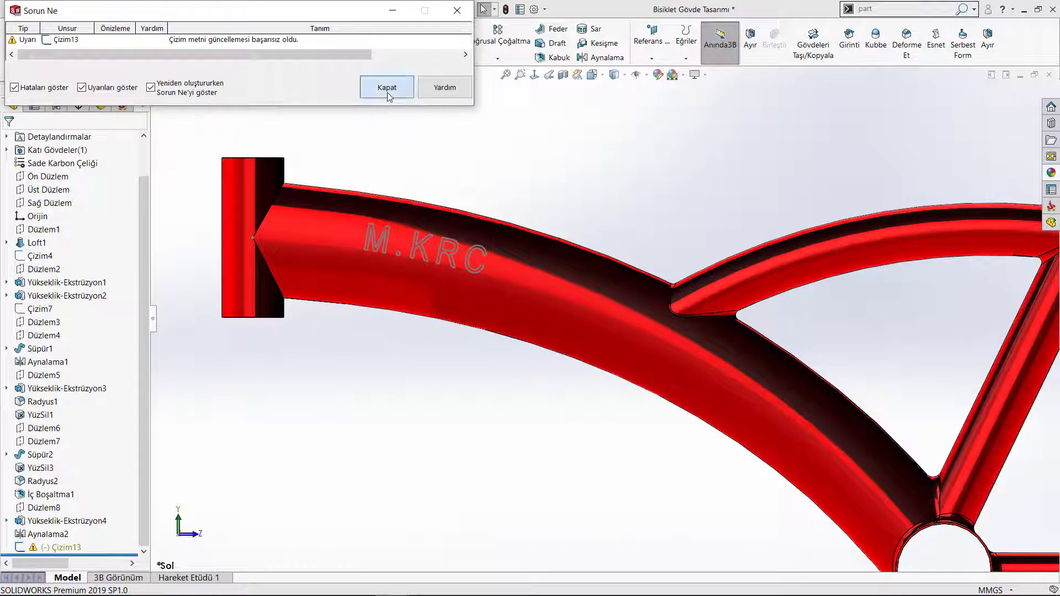
click(387, 89)
click(66, 549)
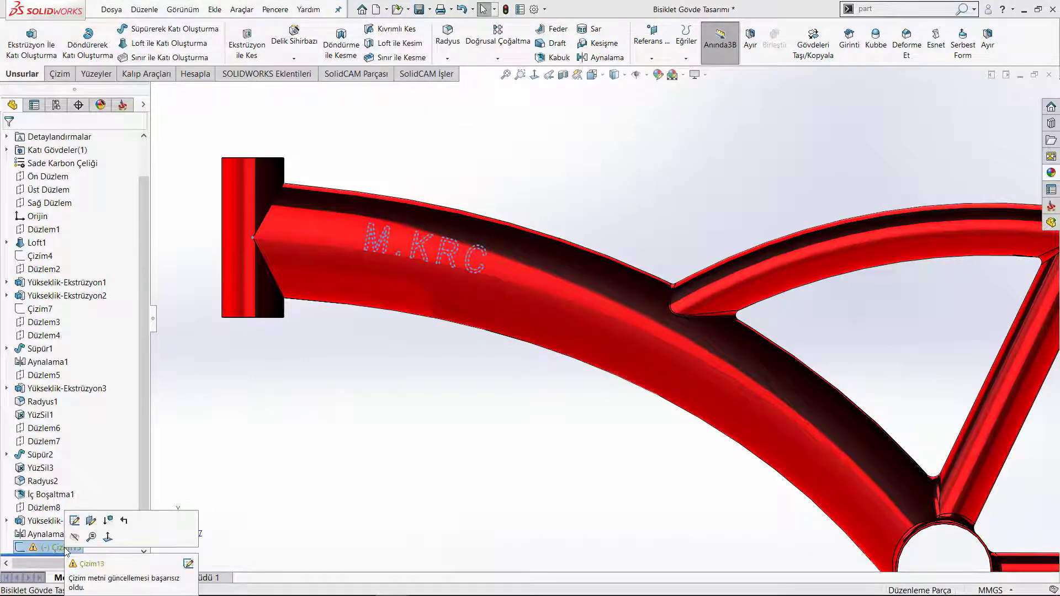
key(Delete)
key(Return)
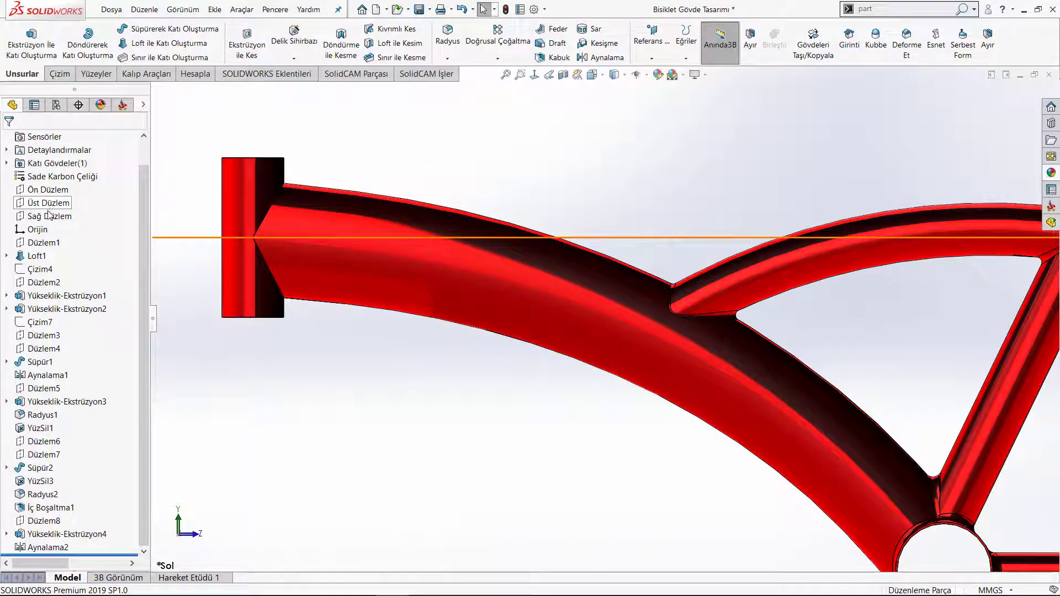
Create plane Düzlem9 offset 80.00 mm from Sağ Düzlem, flipped to the opposite side.
scroll(466, 427, up, 5)
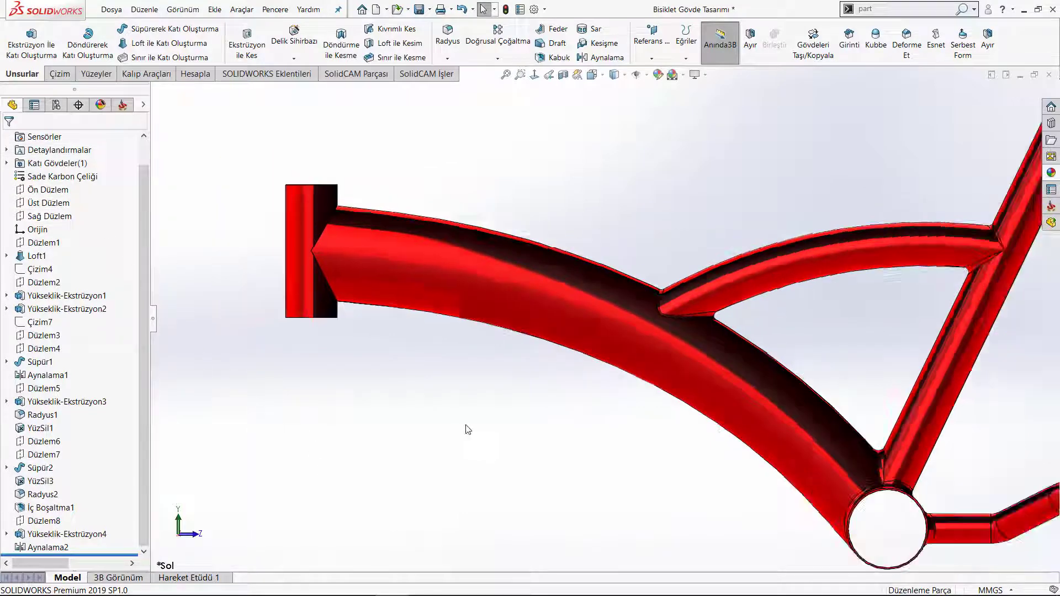
mouse_move(537, 390)
middle_down()
mouse_move(523, 437)
mouse_move(511, 436)
middle_up()
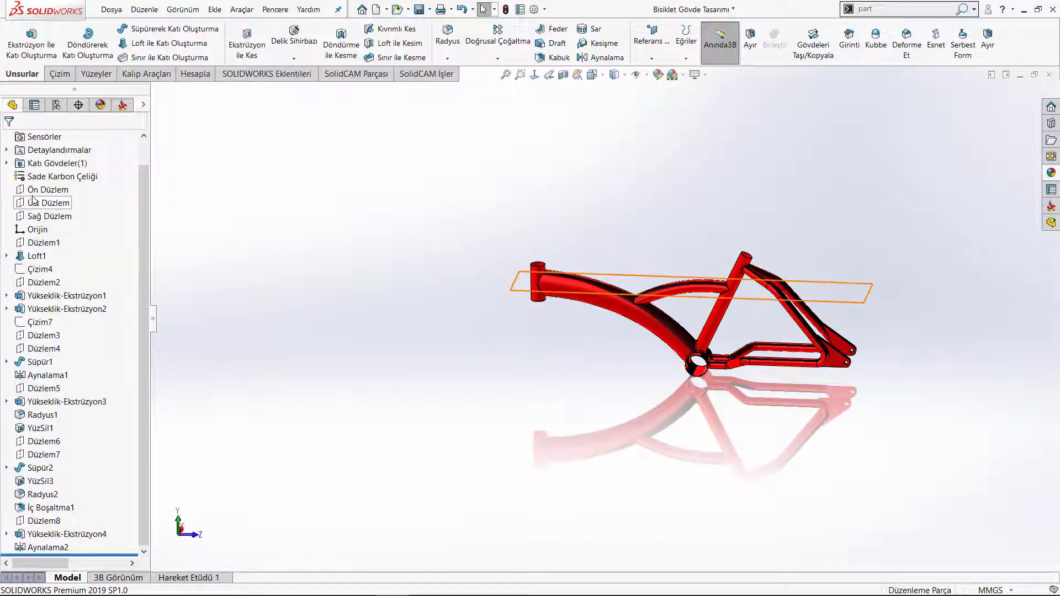
click(47, 216)
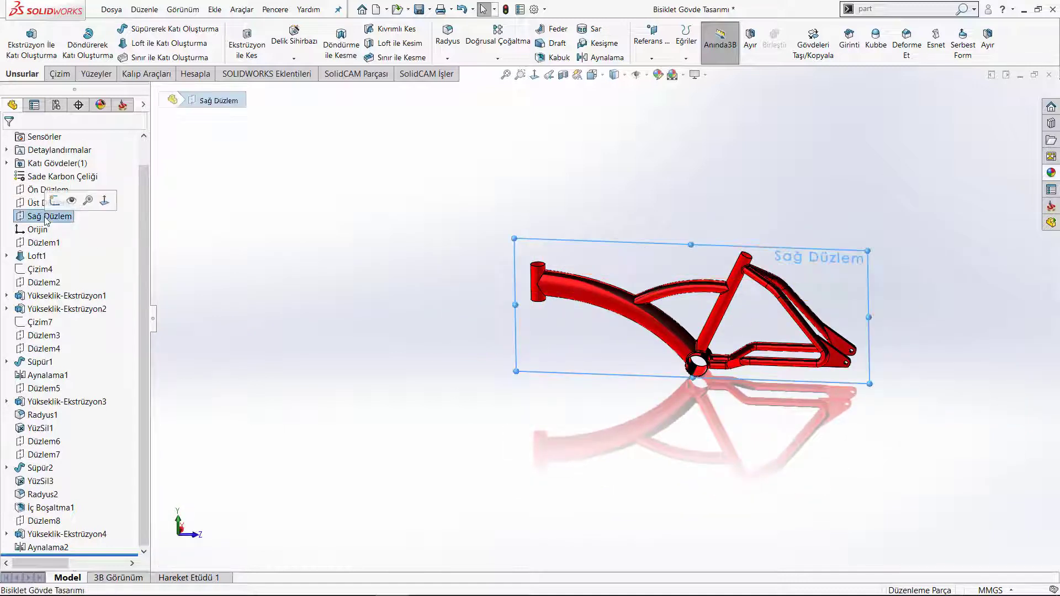
click(654, 46)
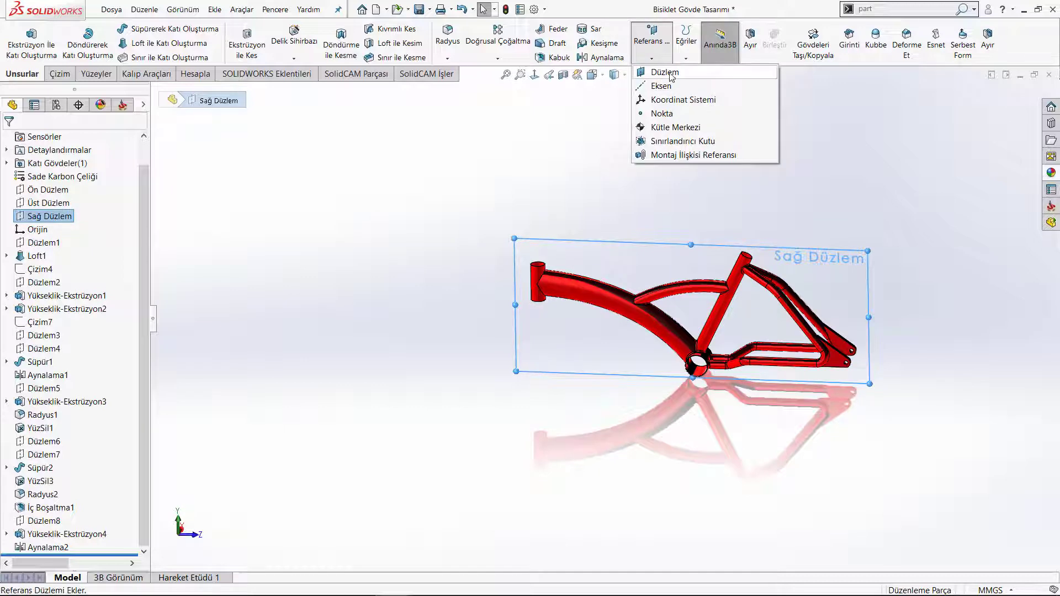
click(662, 71)
middle_drag(355, 249, 300, 320)
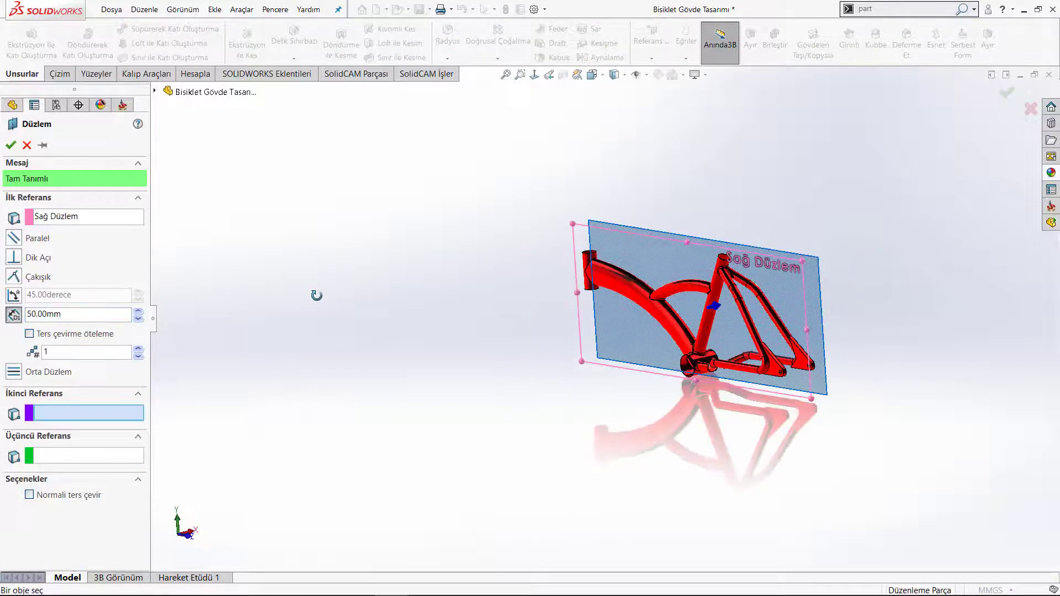
click(30, 333)
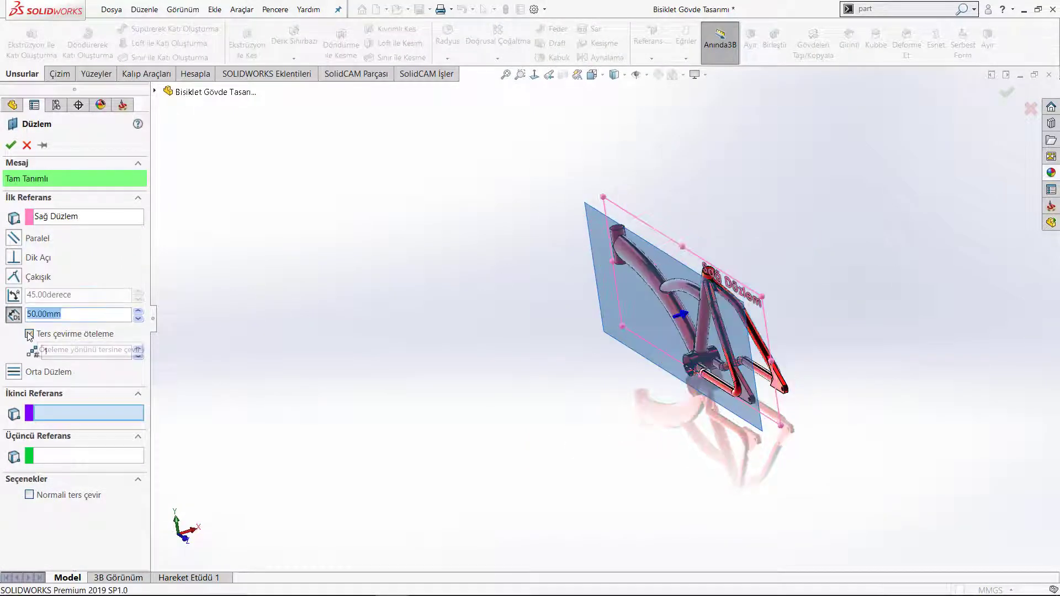
click(138, 311)
click(138, 312)
click(10, 144)
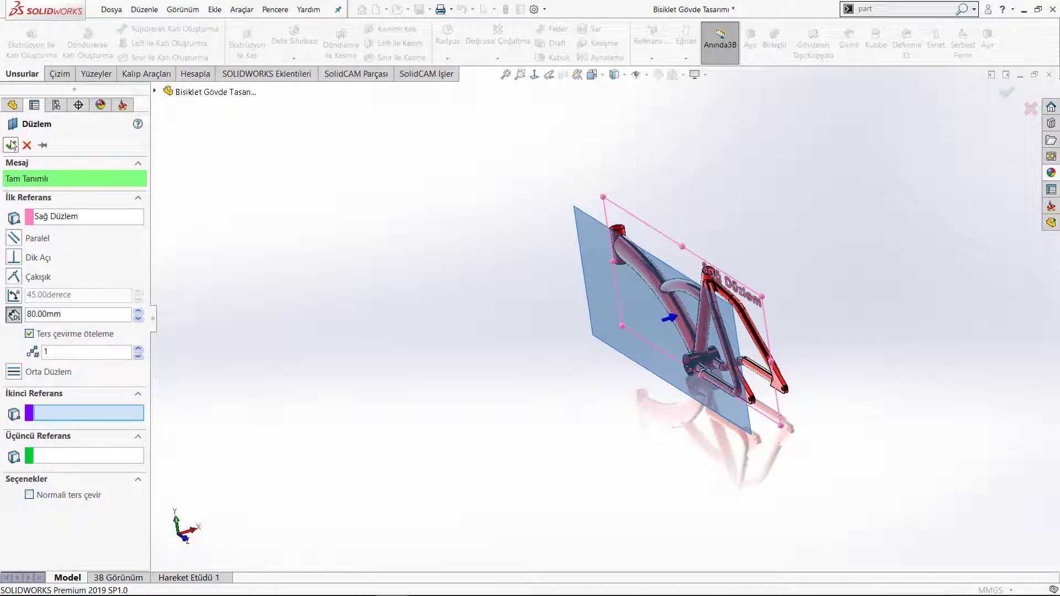
Rotate the frame back and view Düzlem9 head-on.
middle_drag(438, 332, 530, 233)
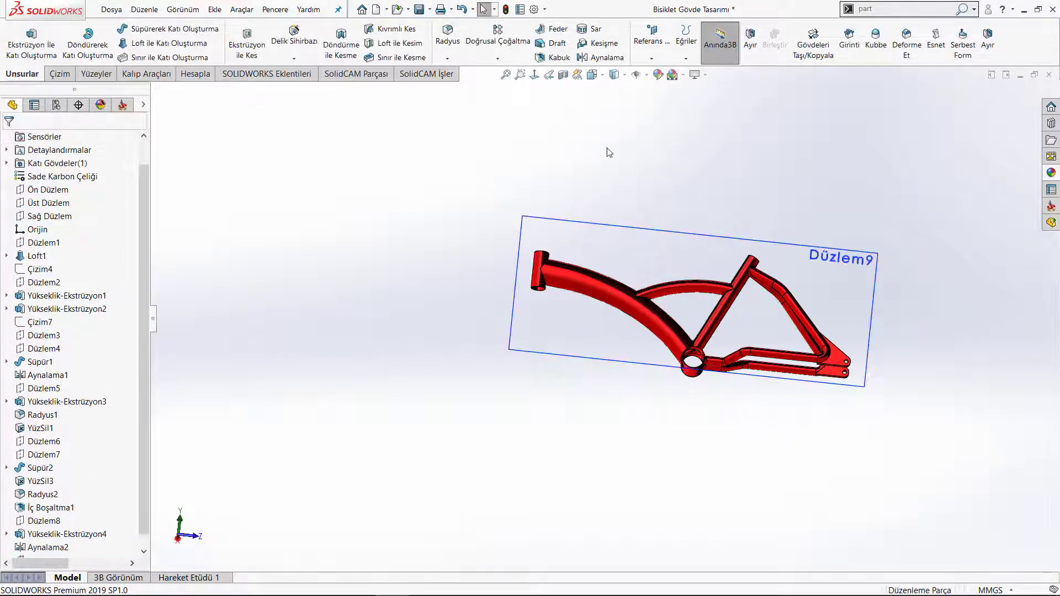
click(534, 74)
scroll(611, 346, down, 2)
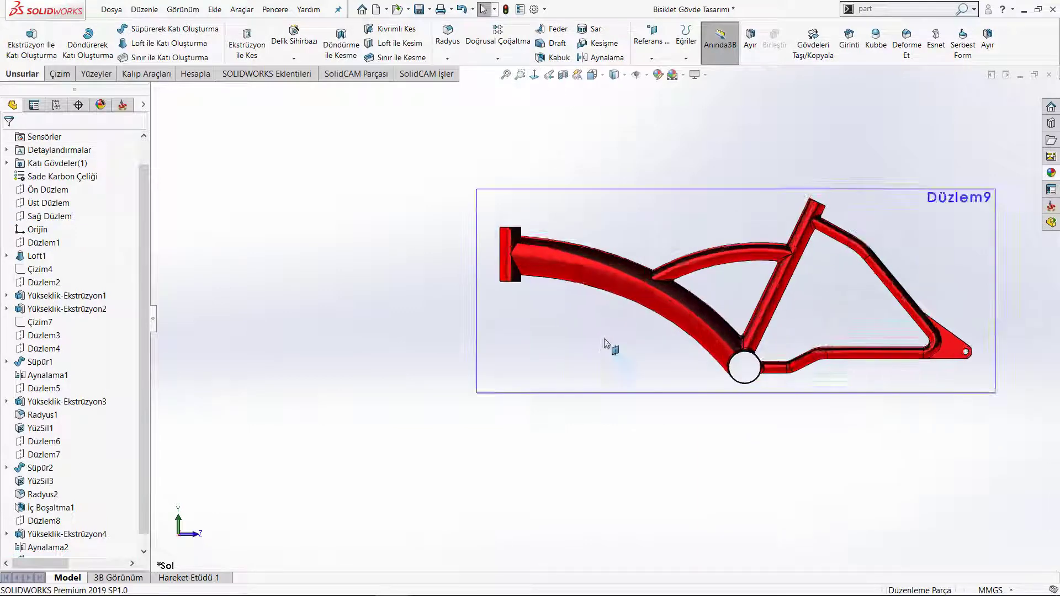
scroll(559, 182, down, 2)
Start a sketch on Düzlem9 and place the M.KRC text on the top tube.
click(560, 175)
click(603, 131)
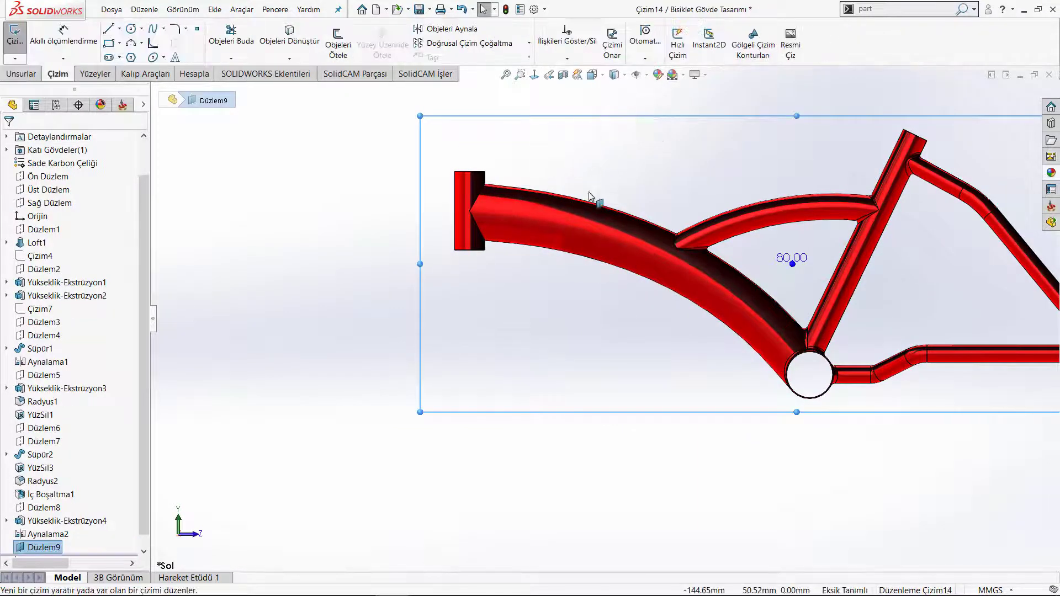
scroll(649, 235, up, 1)
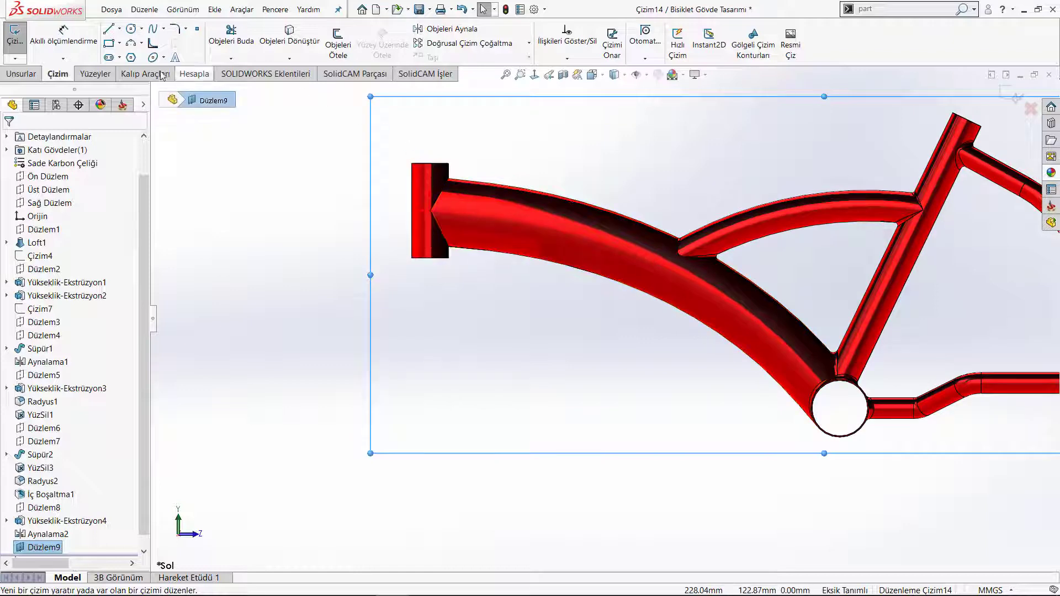
click(176, 58)
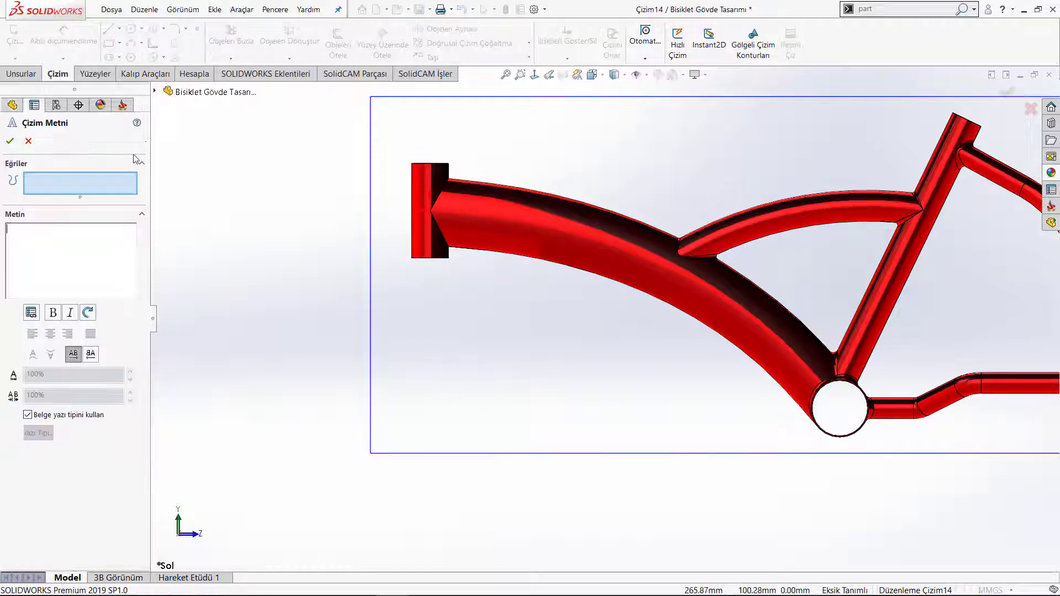
click(57, 252)
text(M.)
text(KRC)
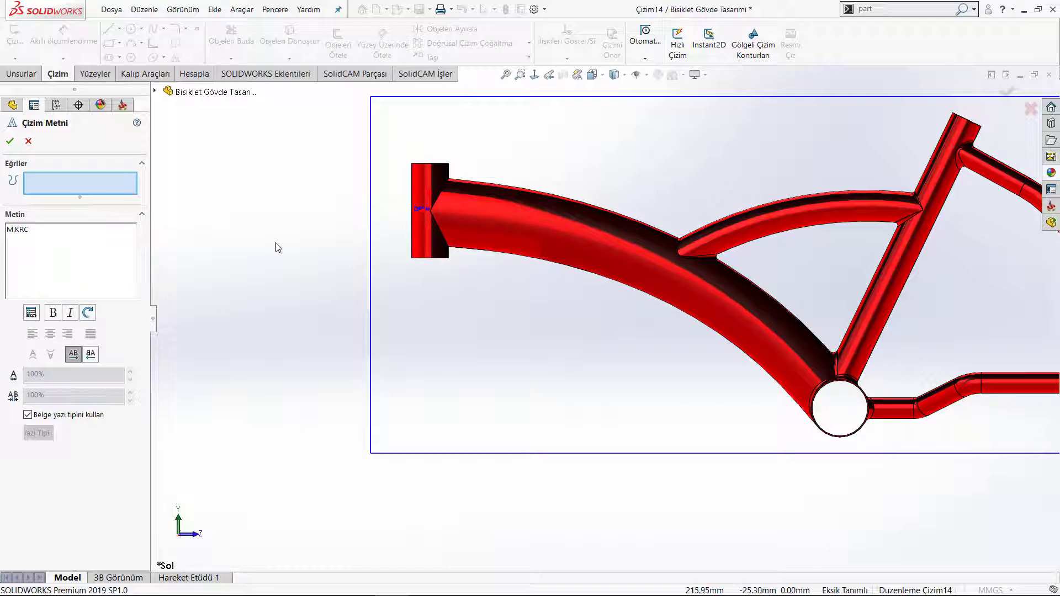
click(502, 218)
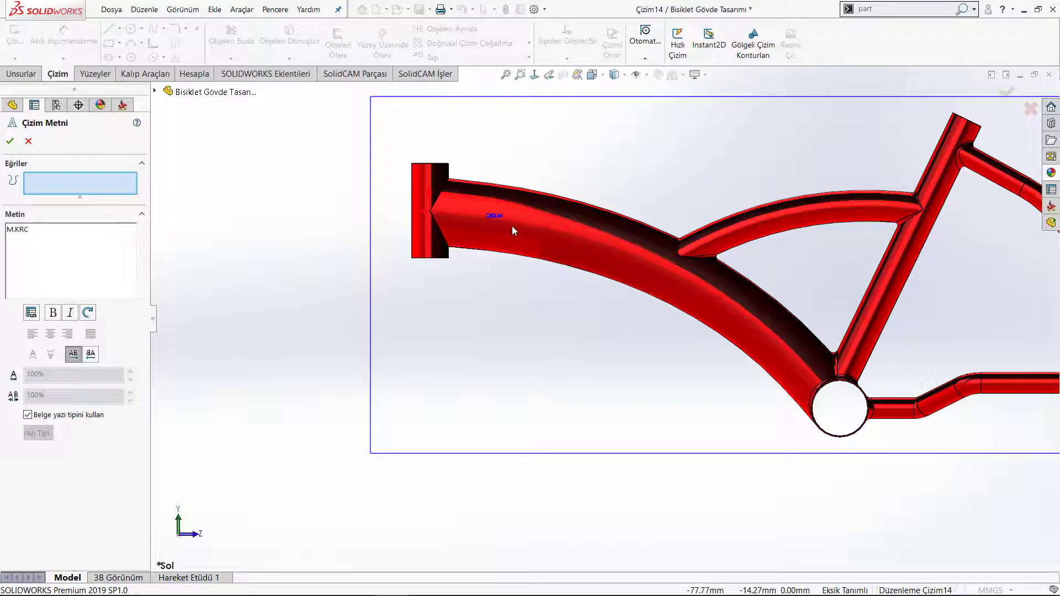
Flip the text to read correctly, use a custom font, and widen spacing to 160%.
scroll(513, 221, down, 3)
scroll(516, 249, down, 1)
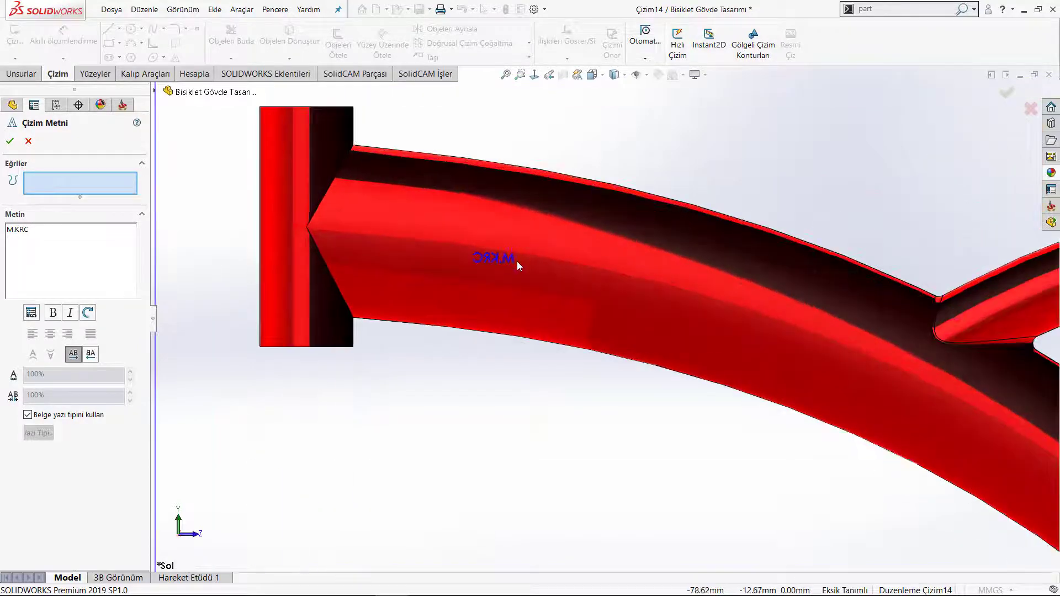
click(88, 355)
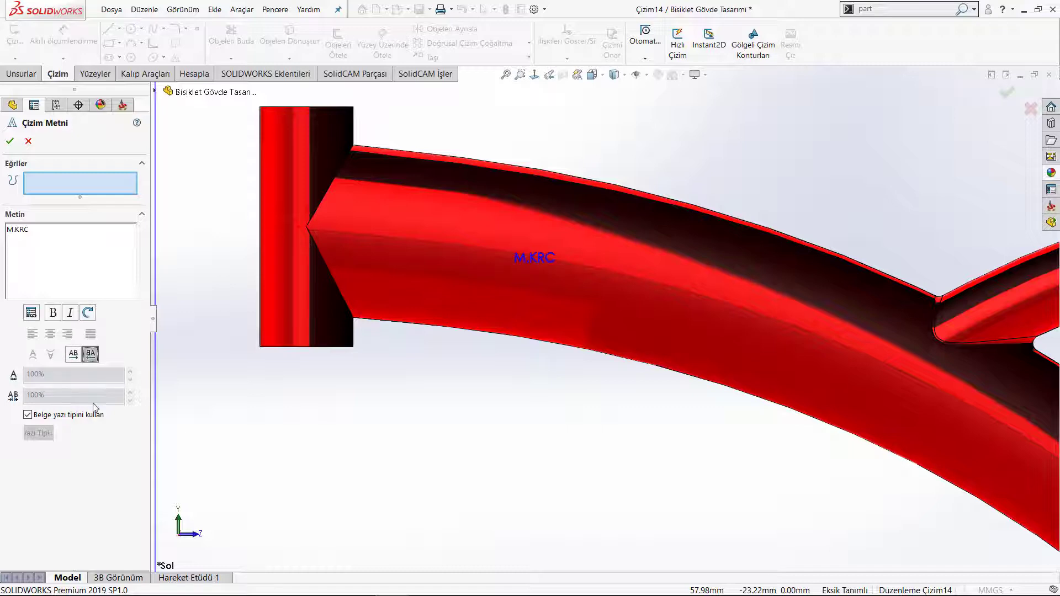
click(39, 417)
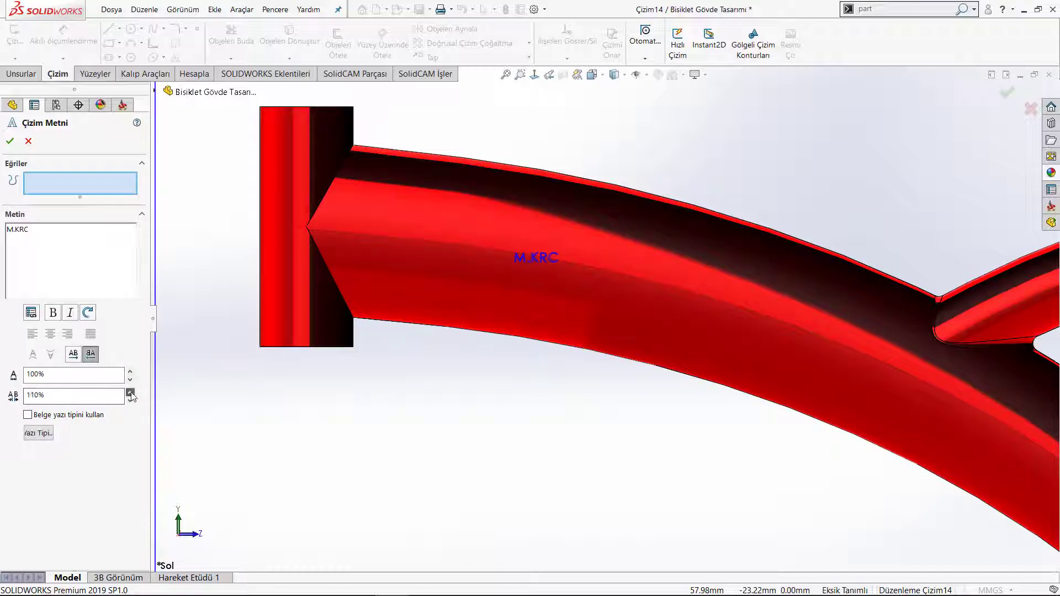
click(130, 393)
click(131, 393)
Set the text font to Arial with a 20 mm height.
click(38, 433)
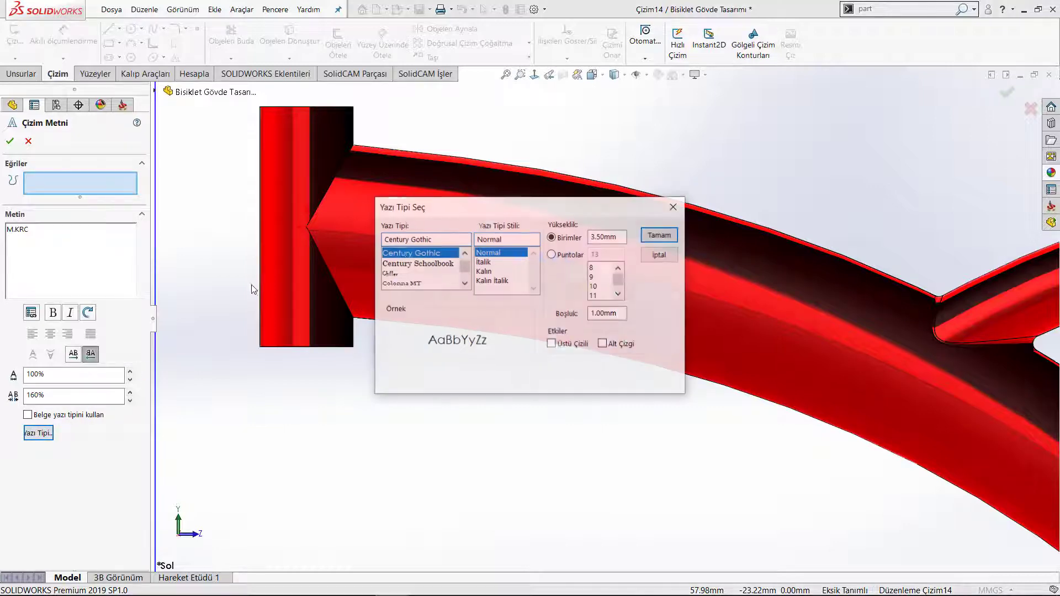
click(439, 239)
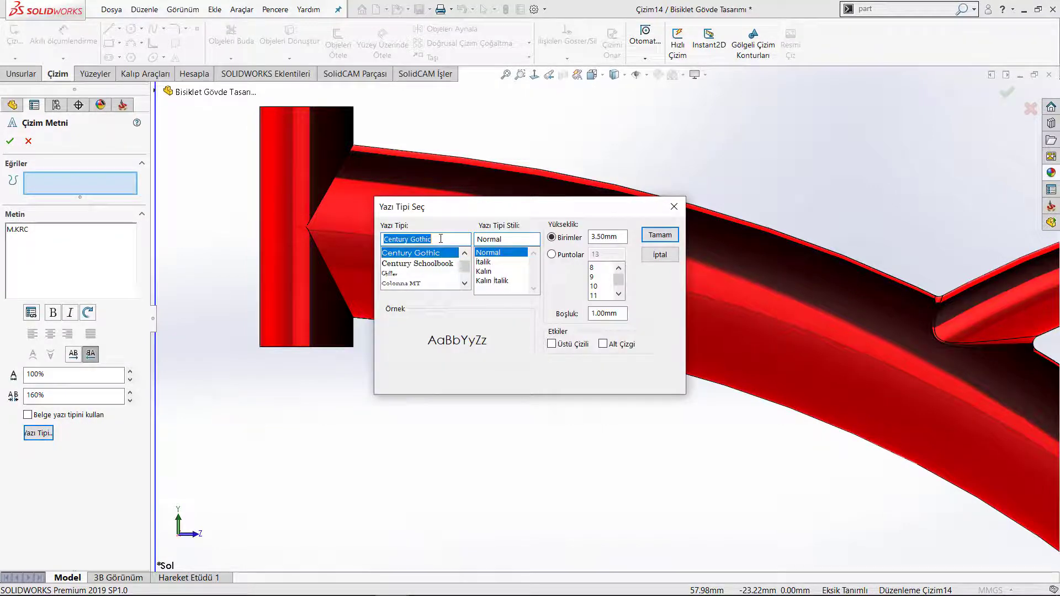
text(a)
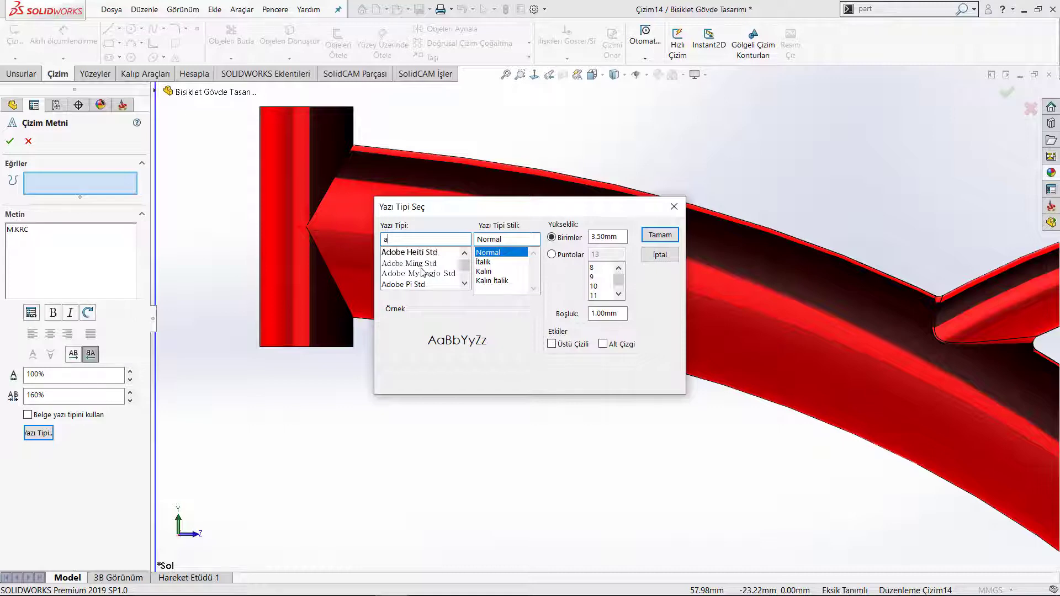
scroll(422, 274, down, 1)
scroll(417, 280, down, 1)
scroll(417, 280, down, 2)
click(397, 264)
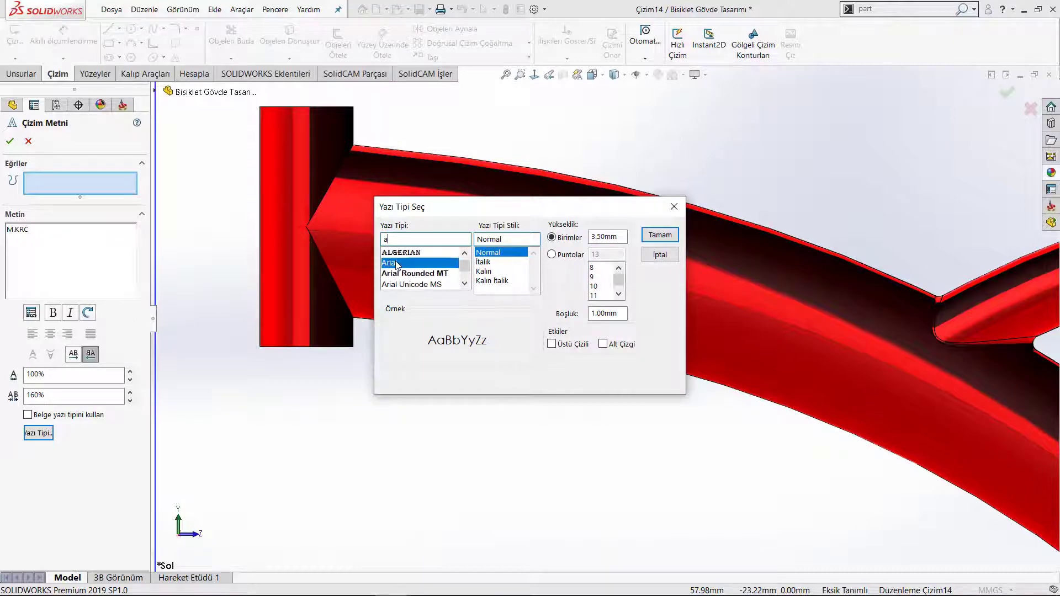
click(622, 237)
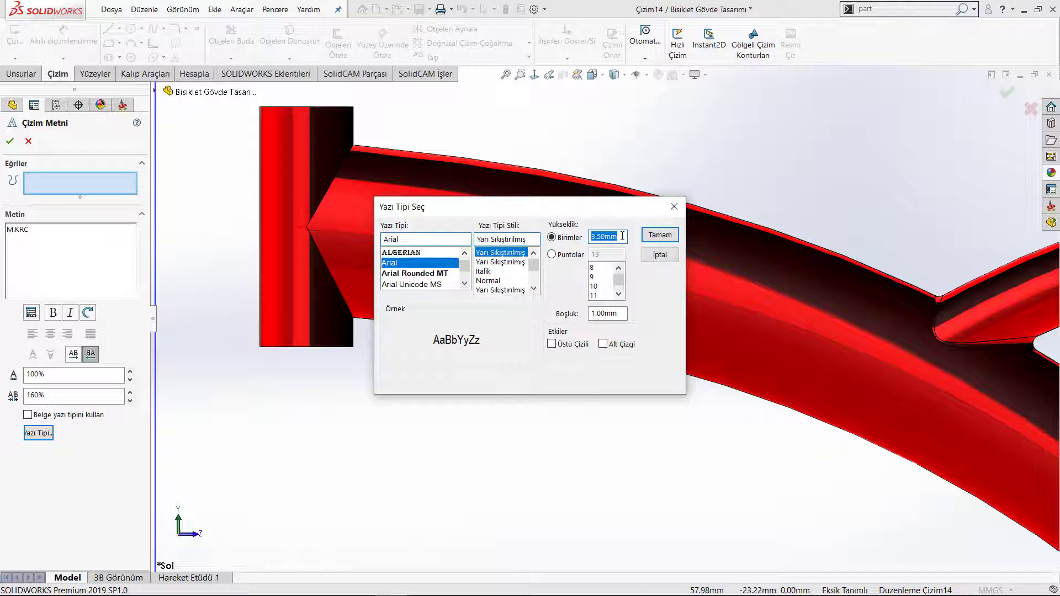
text(20)
click(660, 234)
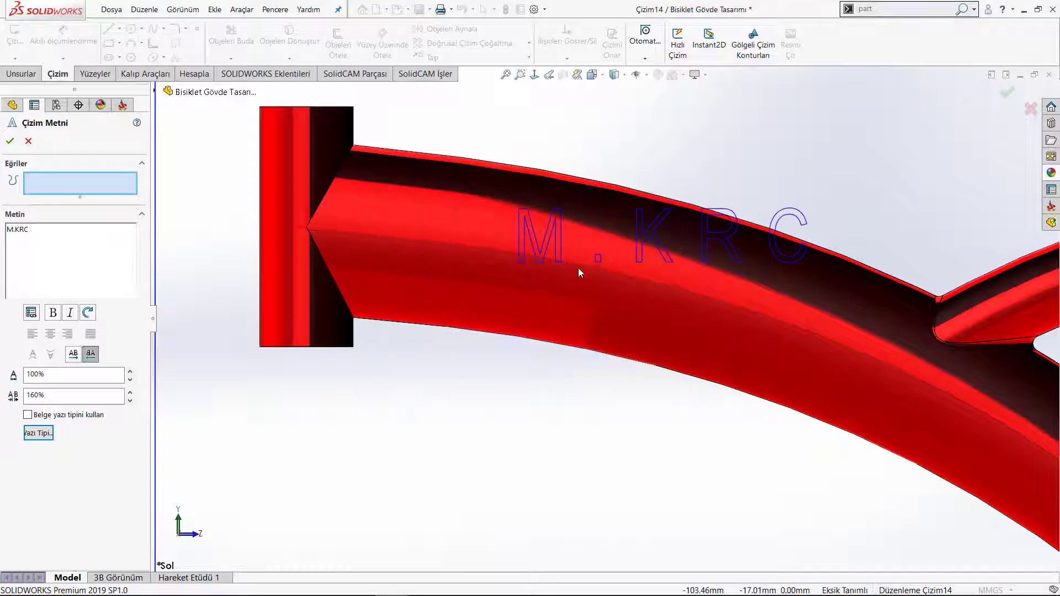
Move the text along the top tube beside the head tube and confirm it.
click(423, 293)
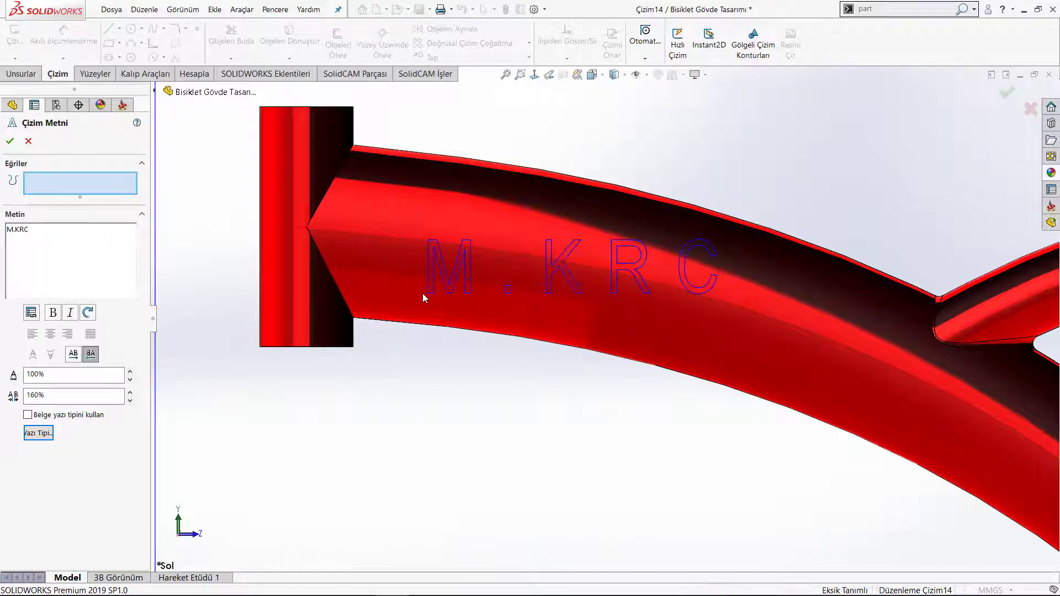
click(414, 290)
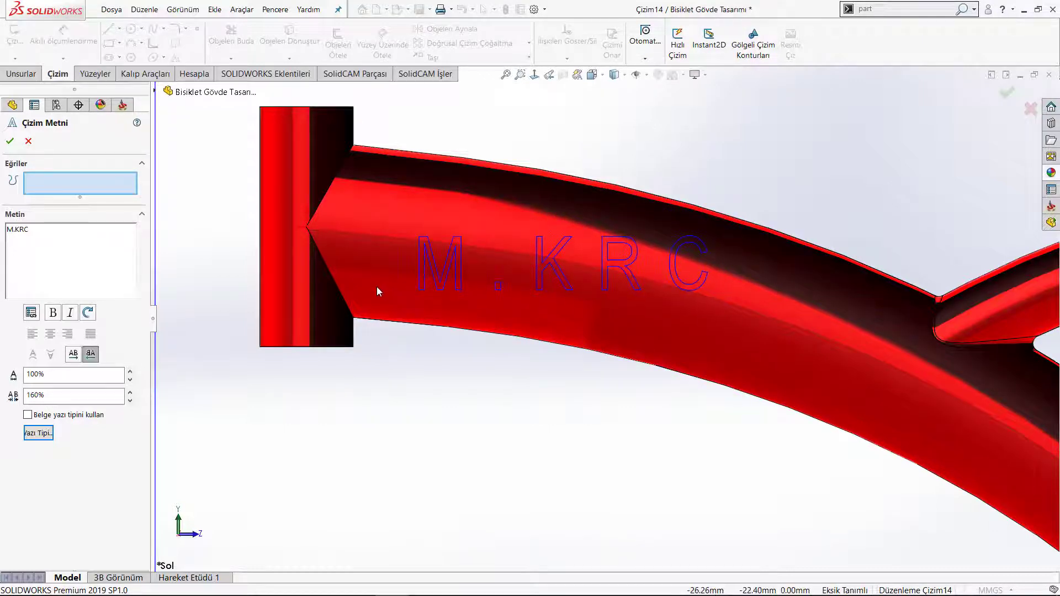
click(376, 287)
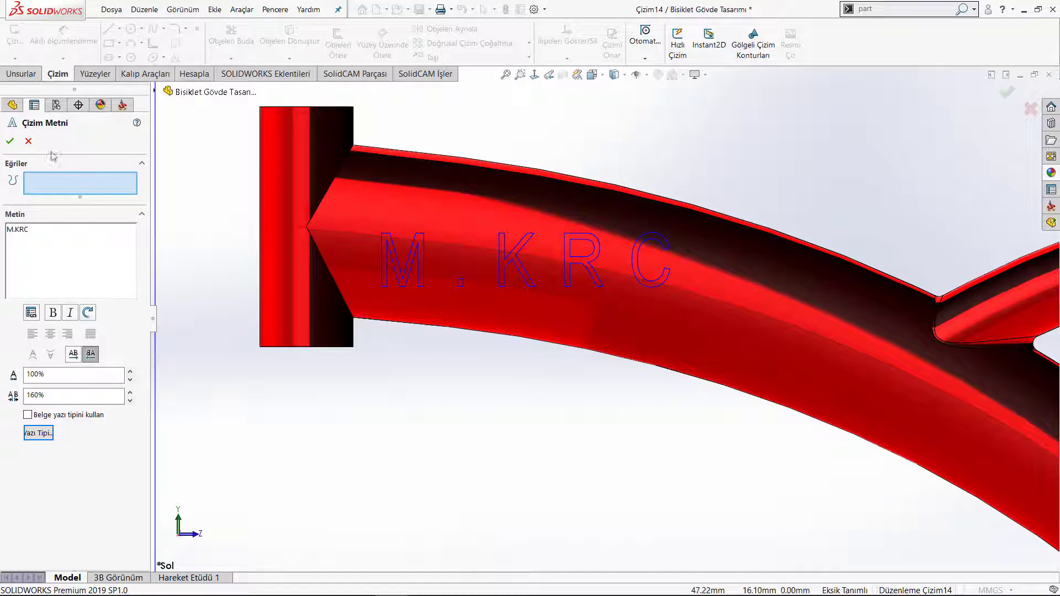
click(8, 142)
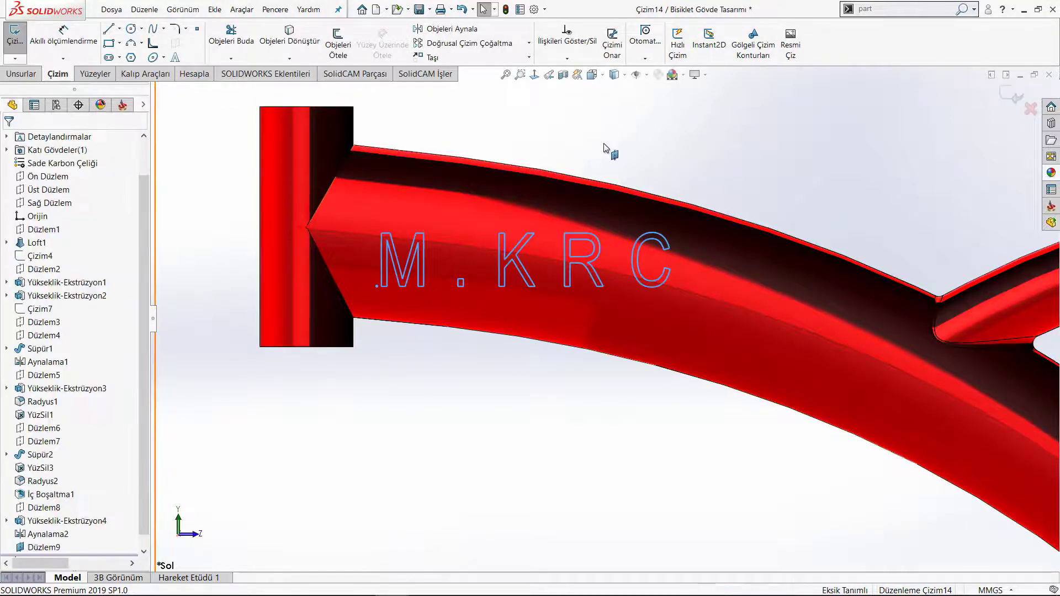
Select the carbon steel appearance from the list of applied appearances.
scroll(624, 243, up, 2)
scroll(624, 238, up, 1)
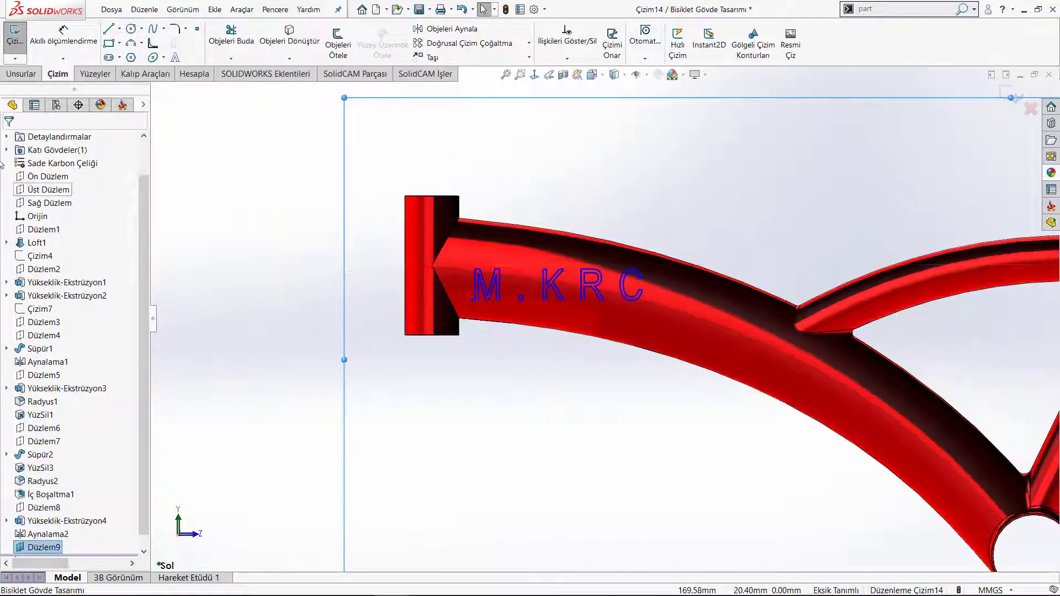
click(100, 104)
click(50, 177)
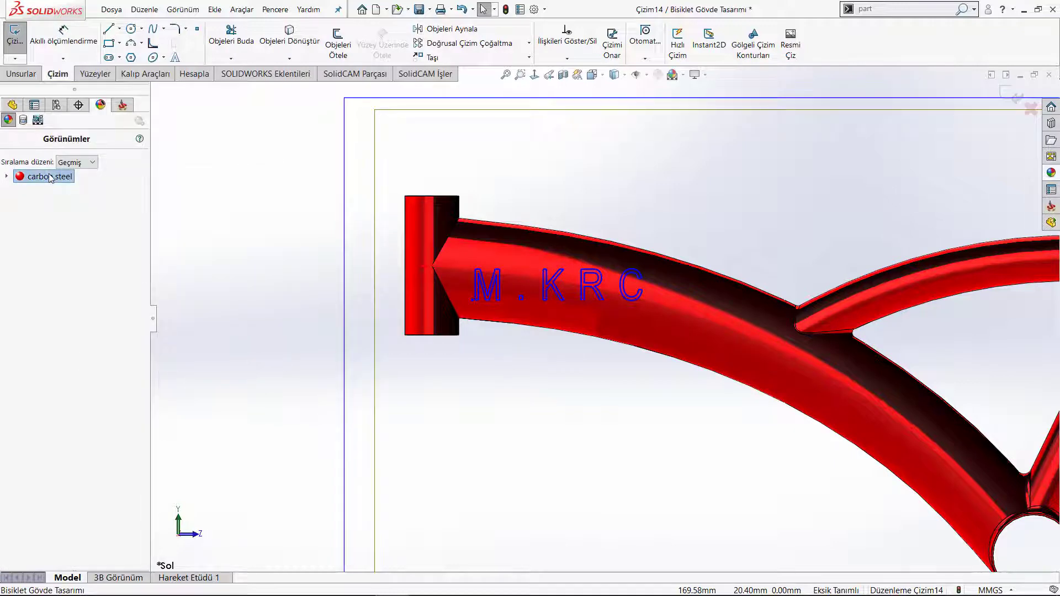
Orbit the frame into perspective and exit the M.KRC text sketch Çizim14.
scroll(496, 266, up, 2)
mouse_move(496, 266)
middle_down()
mouse_move(504, 300)
mouse_move(499, 286)
middle_up()
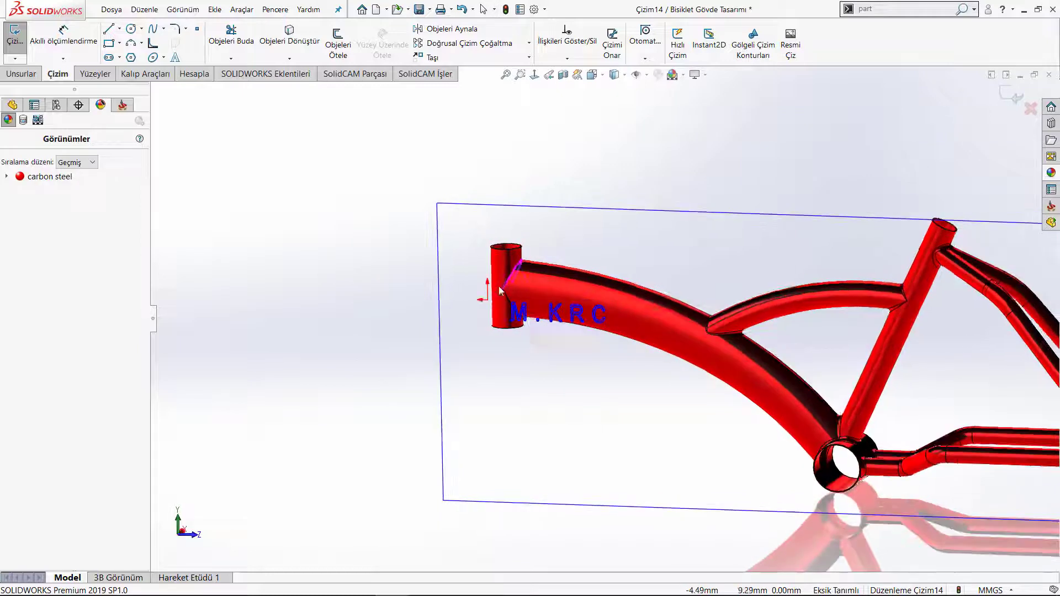
click(20, 76)
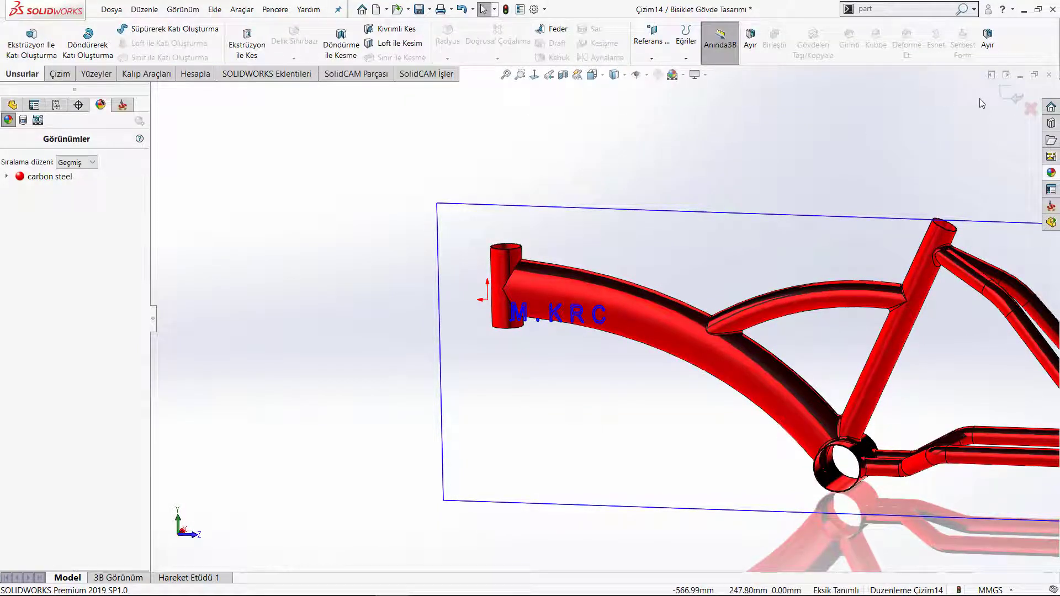
click(1015, 97)
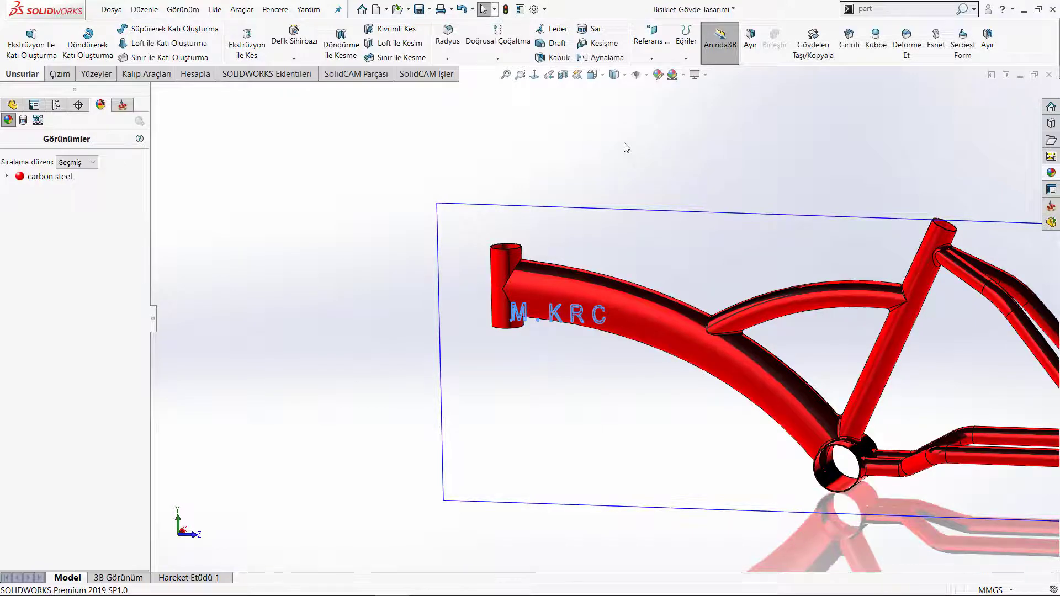
Wrap sketch Çizim14's M.KRC lettering onto the top tube face, creating feature Sar2.
click(594, 29)
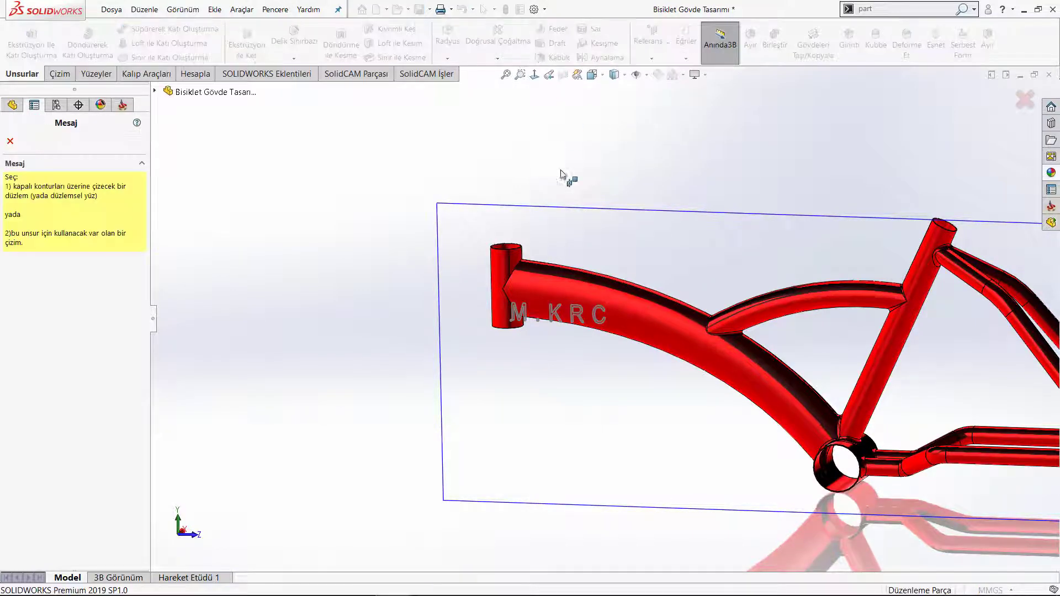
mouse_move(558, 320)
middle_down()
mouse_move(541, 369)
mouse_move(548, 343)
middle_up()
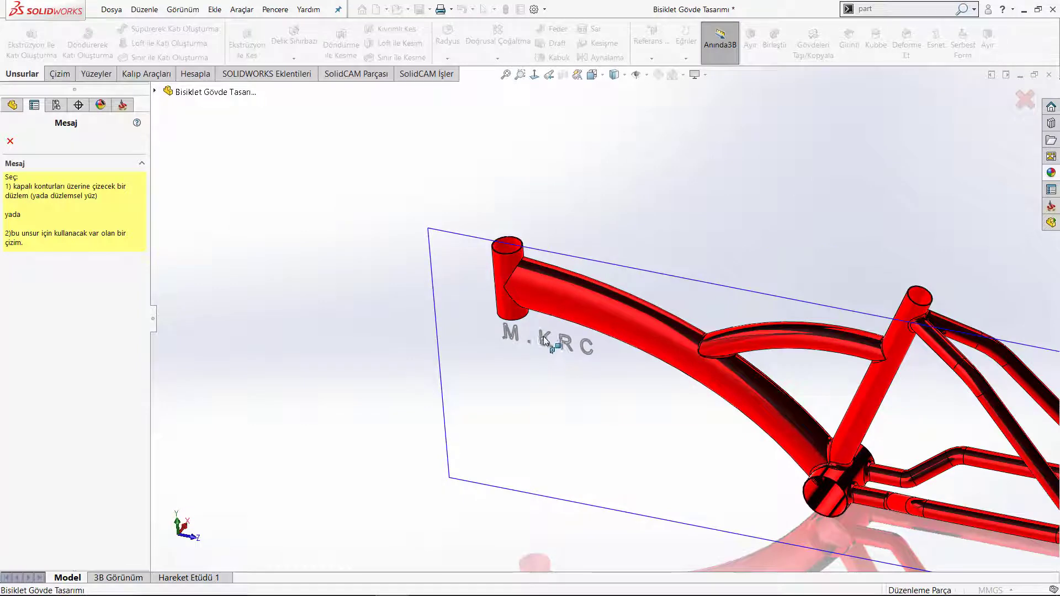
click(156, 92)
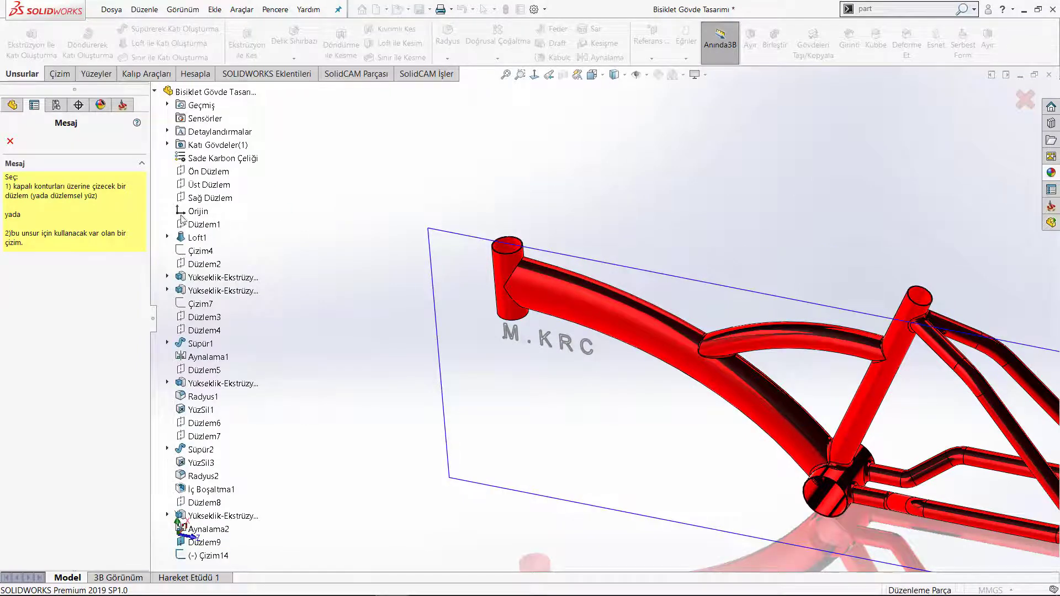
click(214, 555)
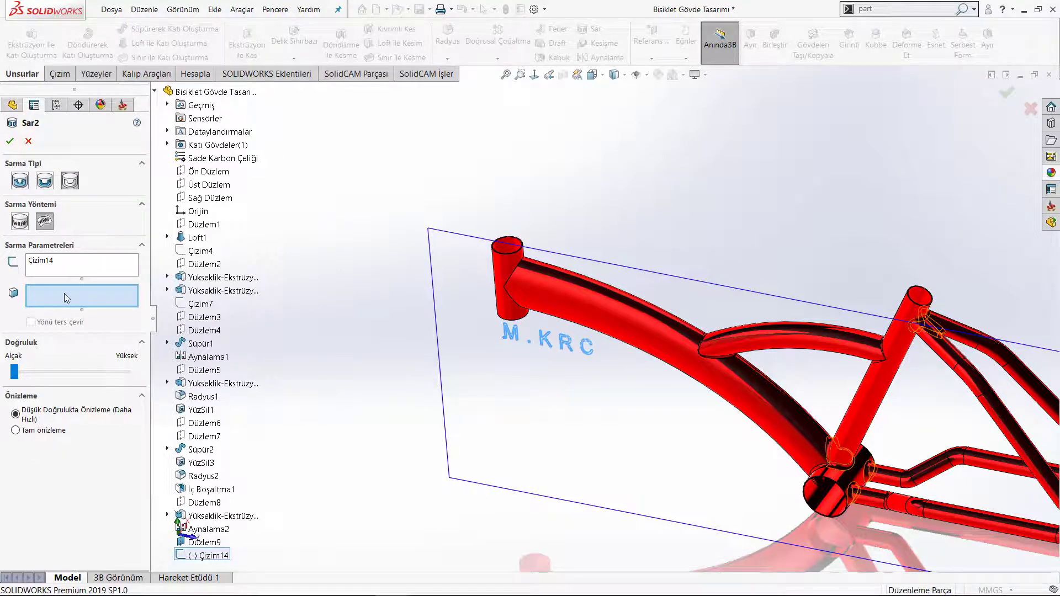
click(583, 304)
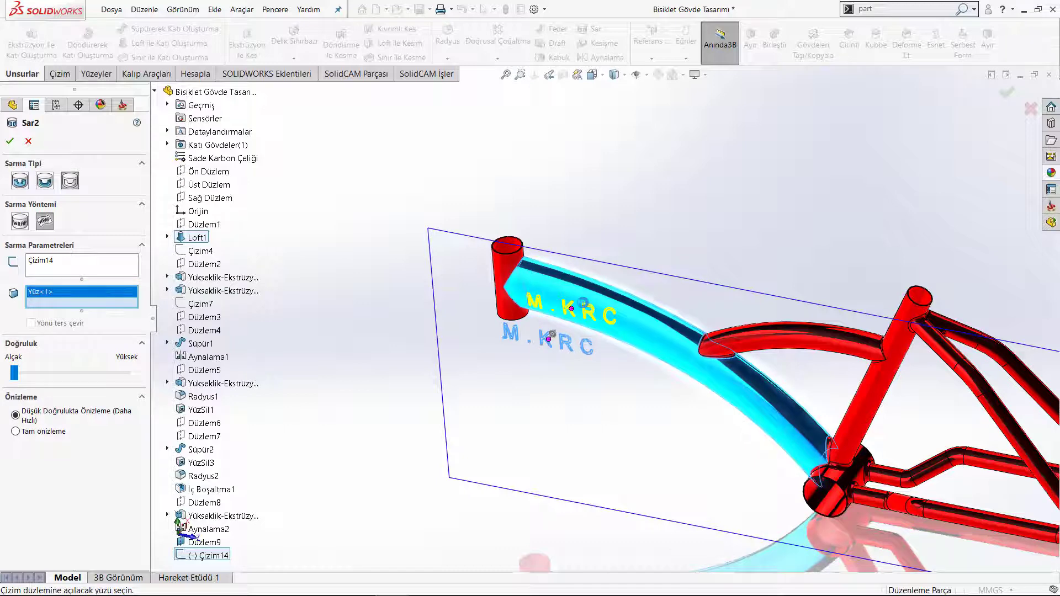
key(Return)
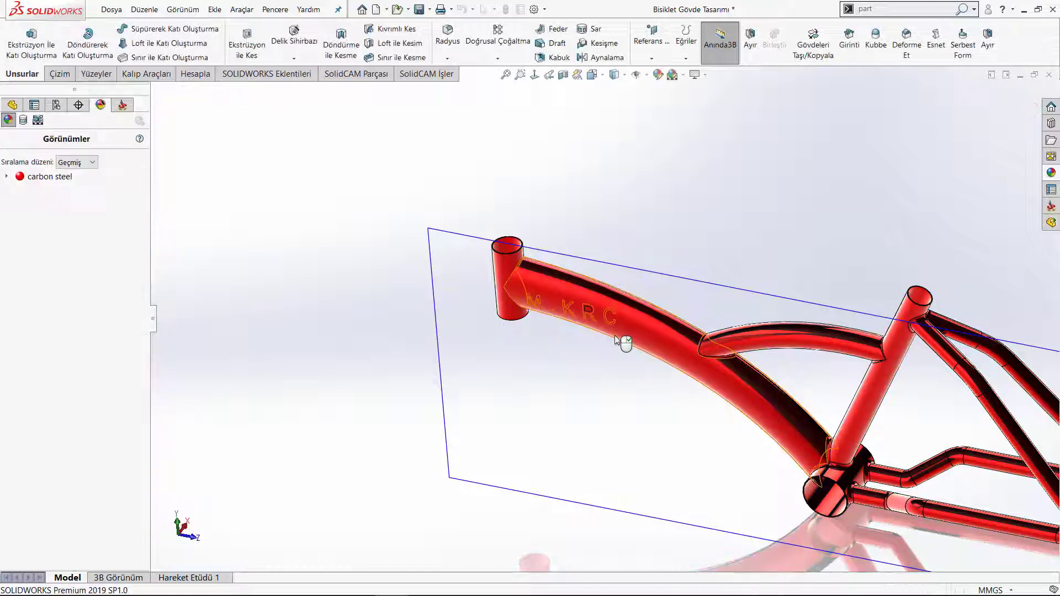
click(650, 283)
click(715, 248)
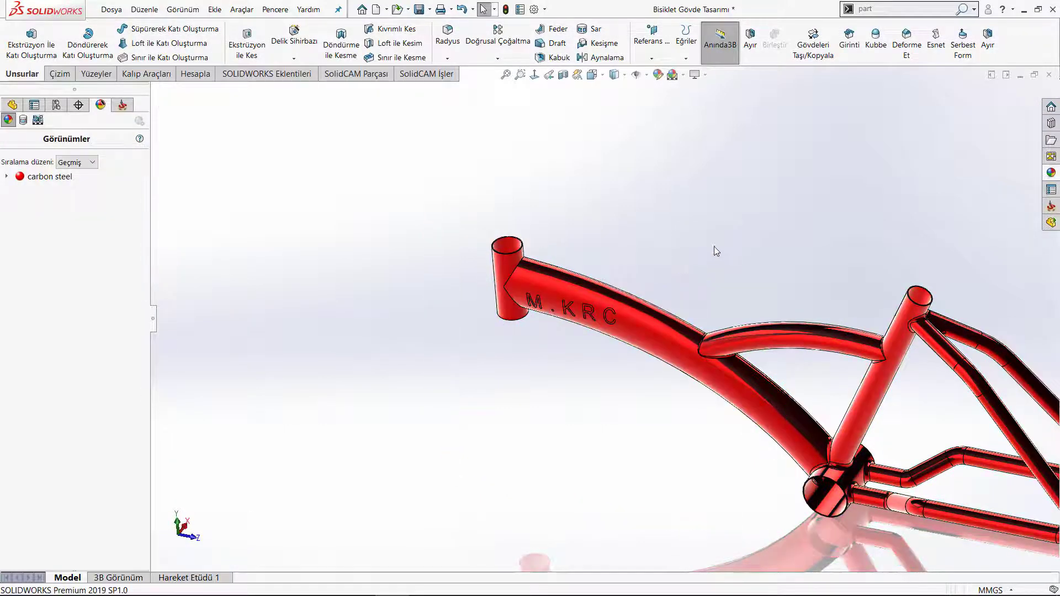
scroll(552, 298, down, 3)
scroll(467, 289, down, 3)
scroll(438, 270, down, 3)
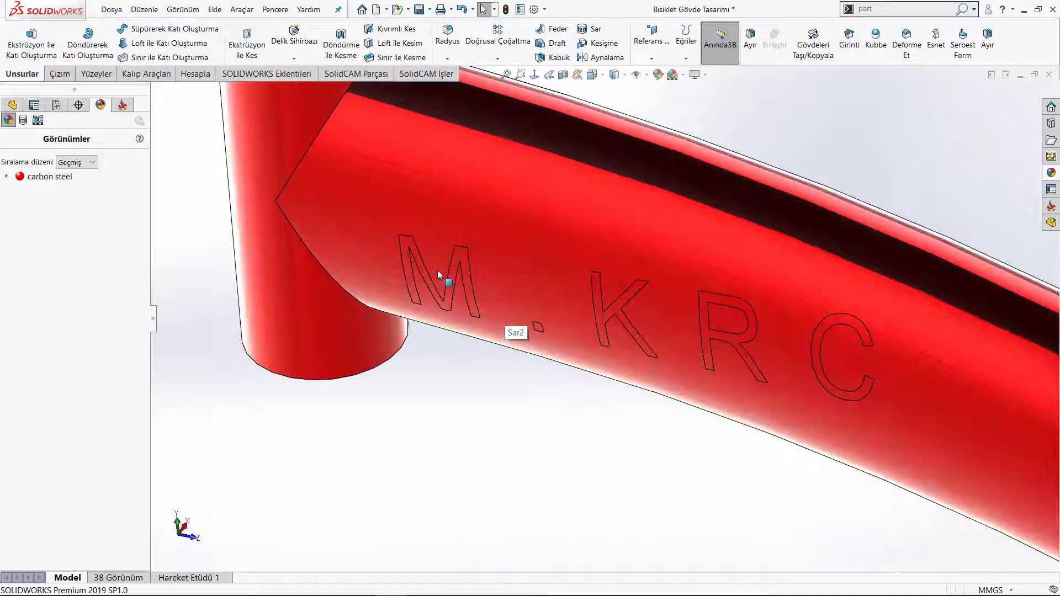
click(467, 264)
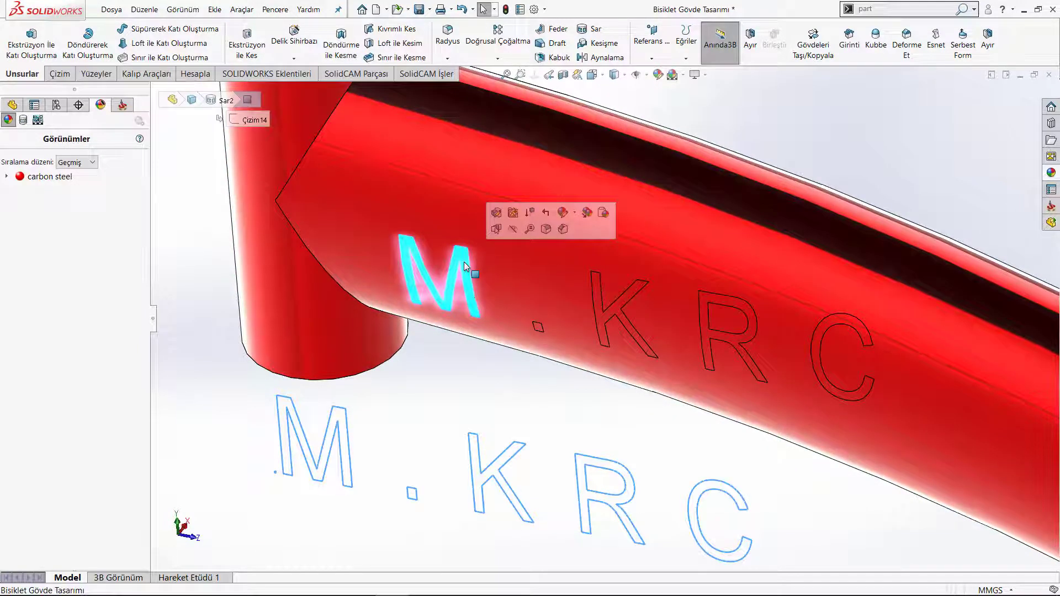
click(575, 213)
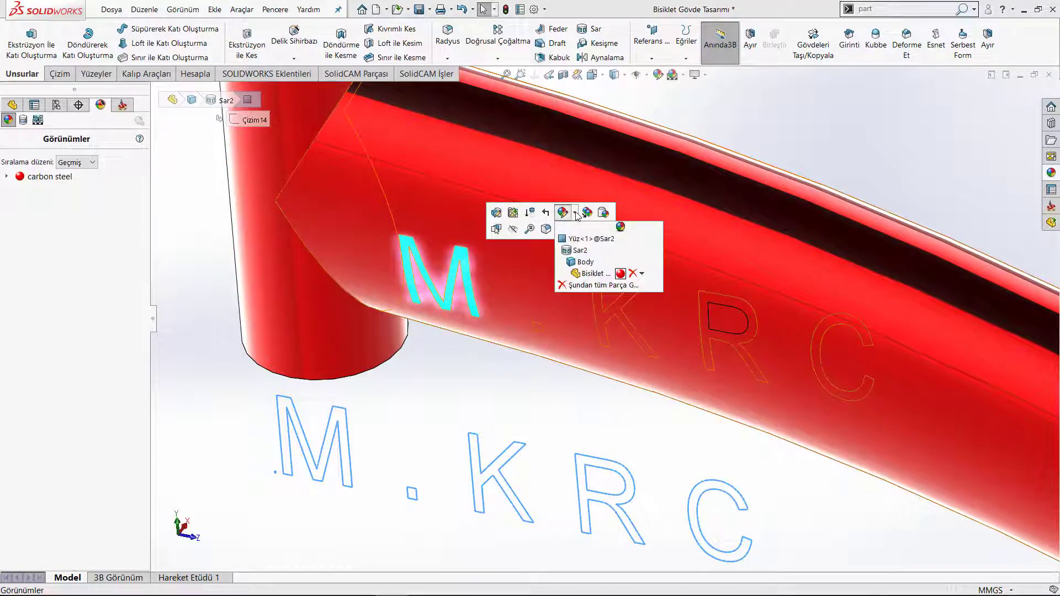
click(580, 250)
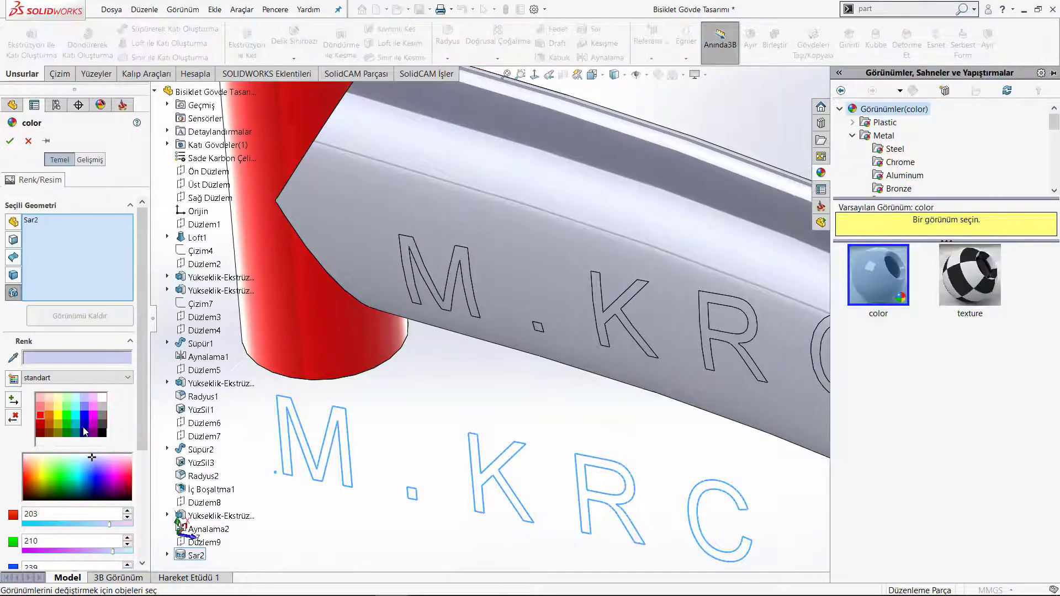
click(69, 417)
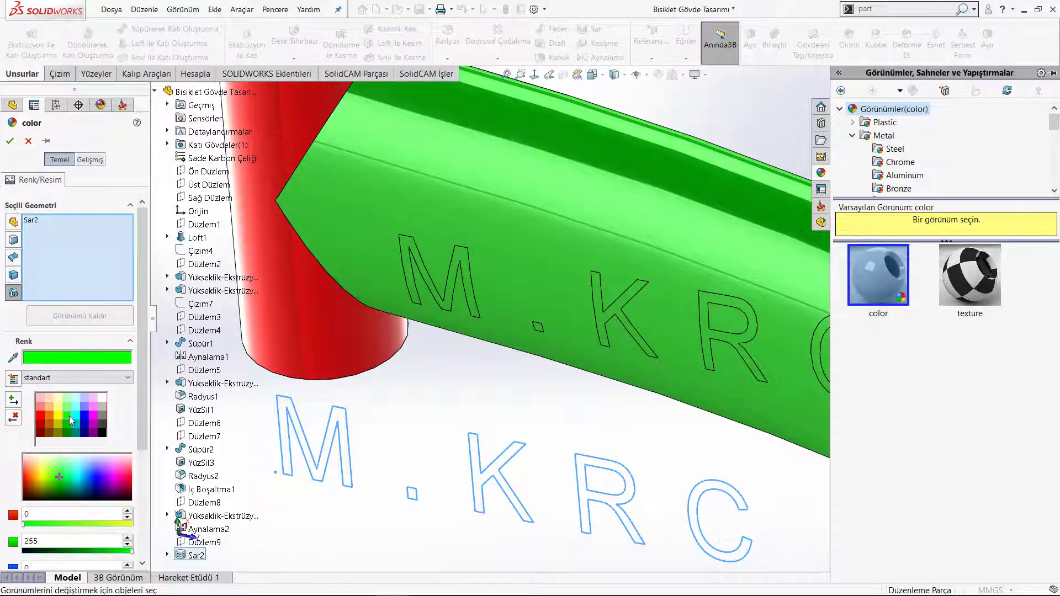
scroll(579, 406, up, 3)
scroll(630, 406, up, 2)
scroll(662, 366, up, 2)
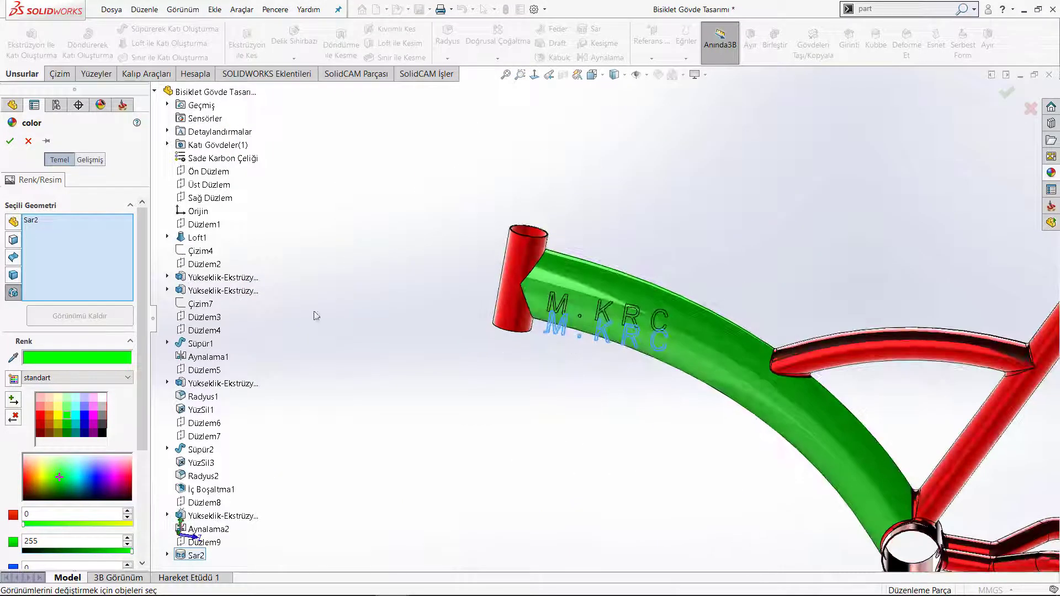
click(28, 141)
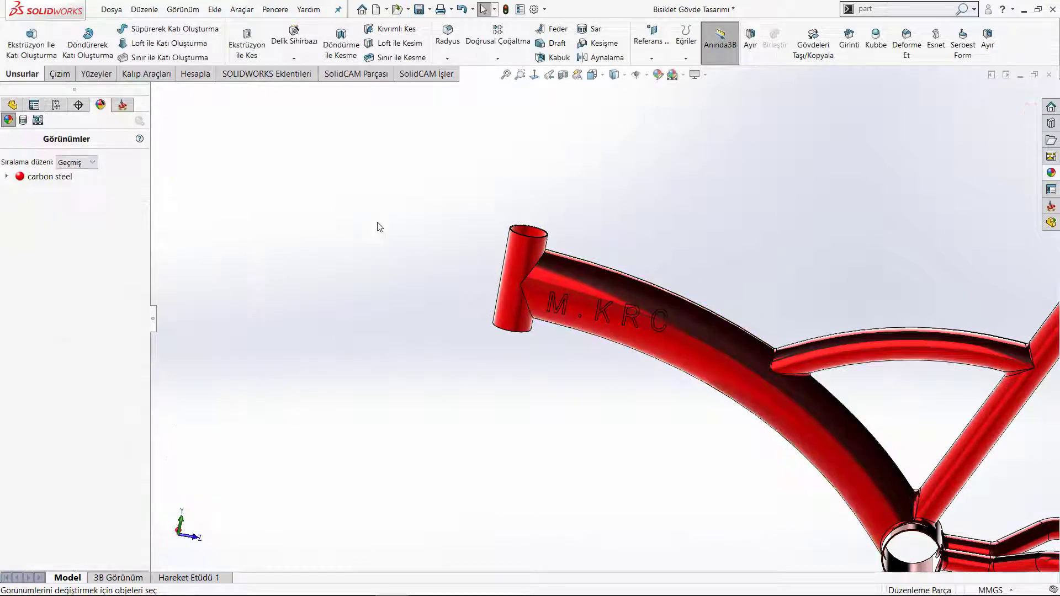
Give the M letter face a face-level blue colour after trying green, cyan and yellow.
scroll(575, 292, down, 5)
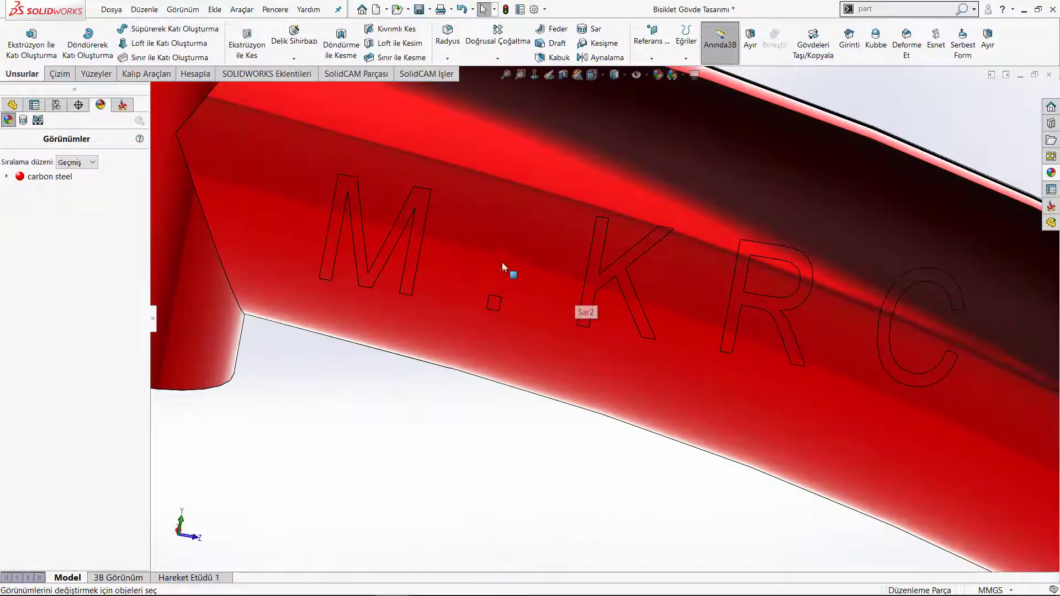
scroll(425, 201, up, 3)
click(389, 173)
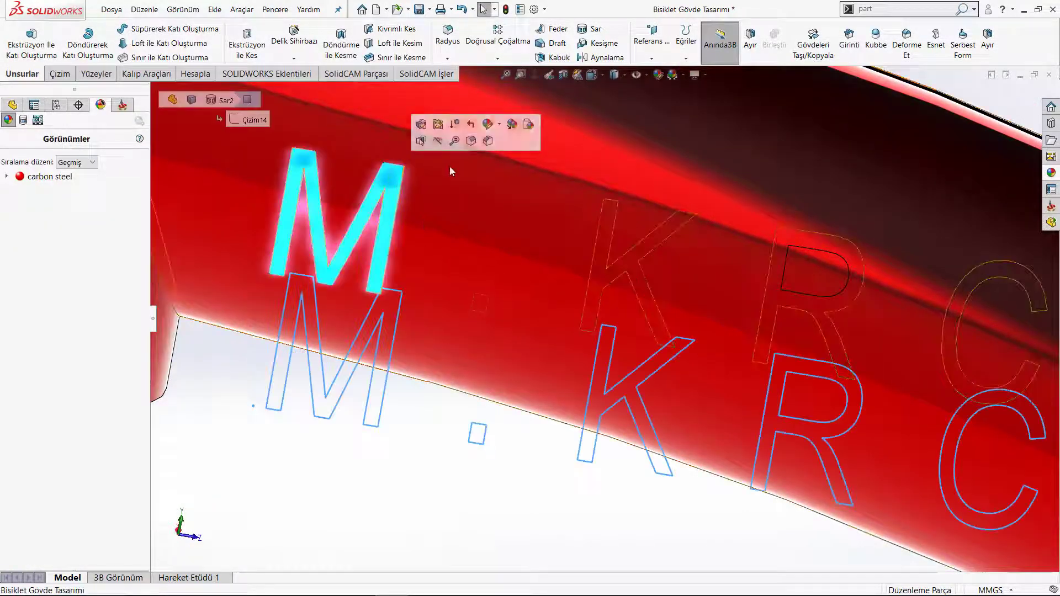
click(502, 127)
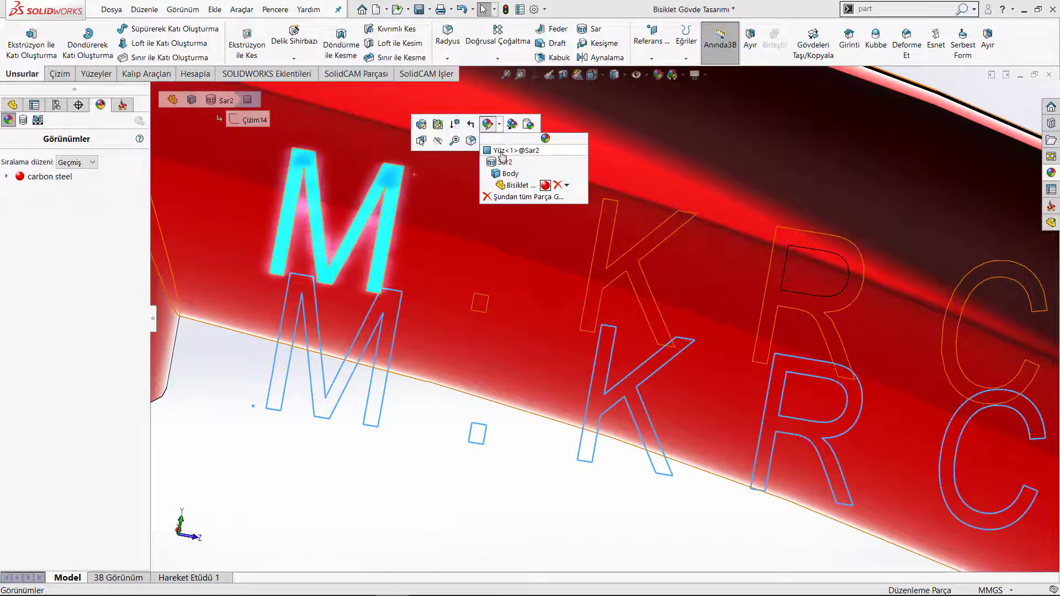
click(502, 156)
click(386, 261)
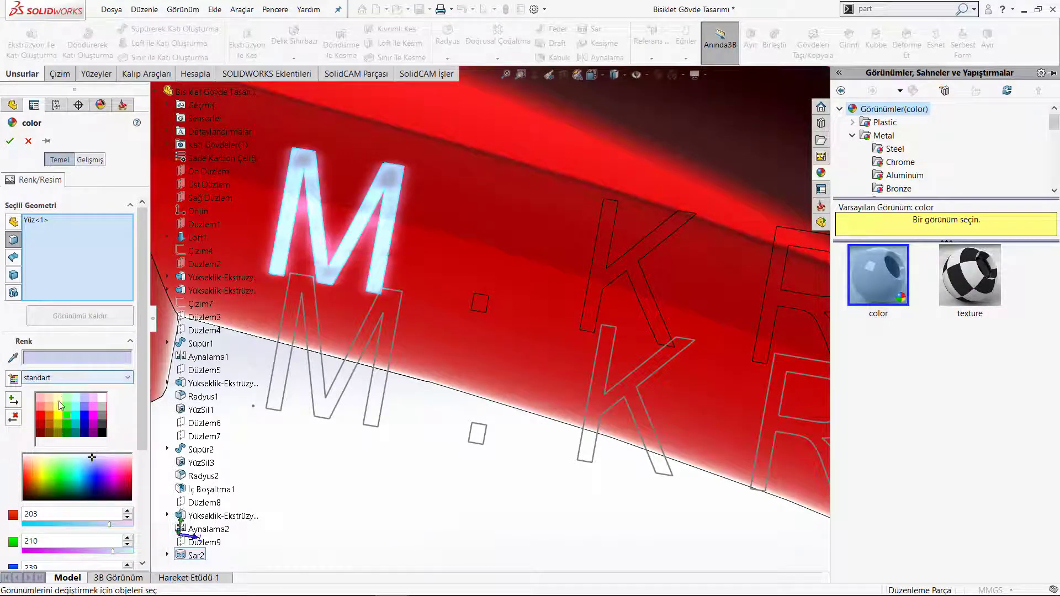
click(68, 416)
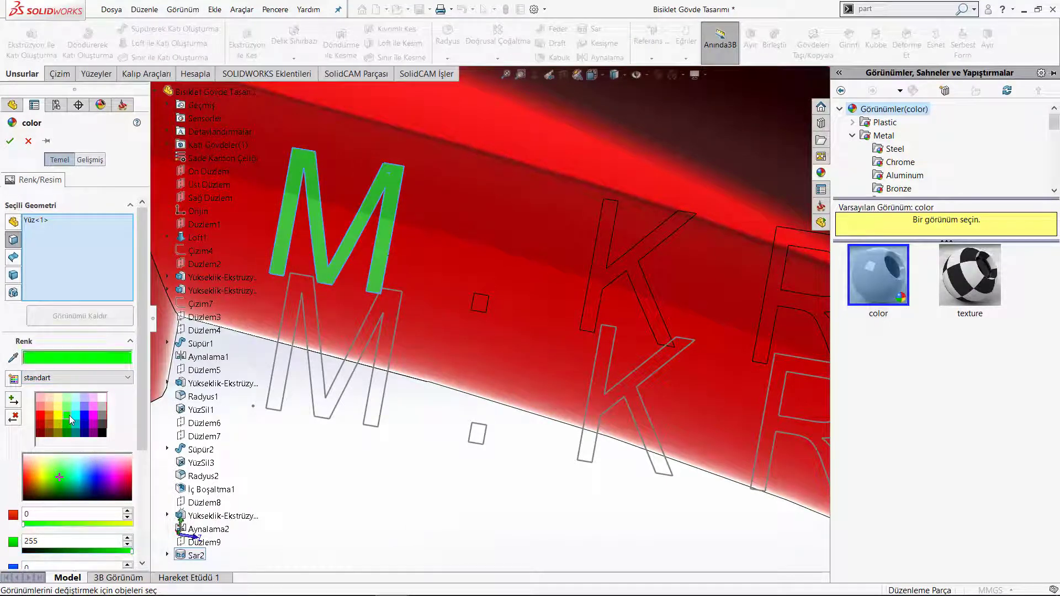
click(75, 413)
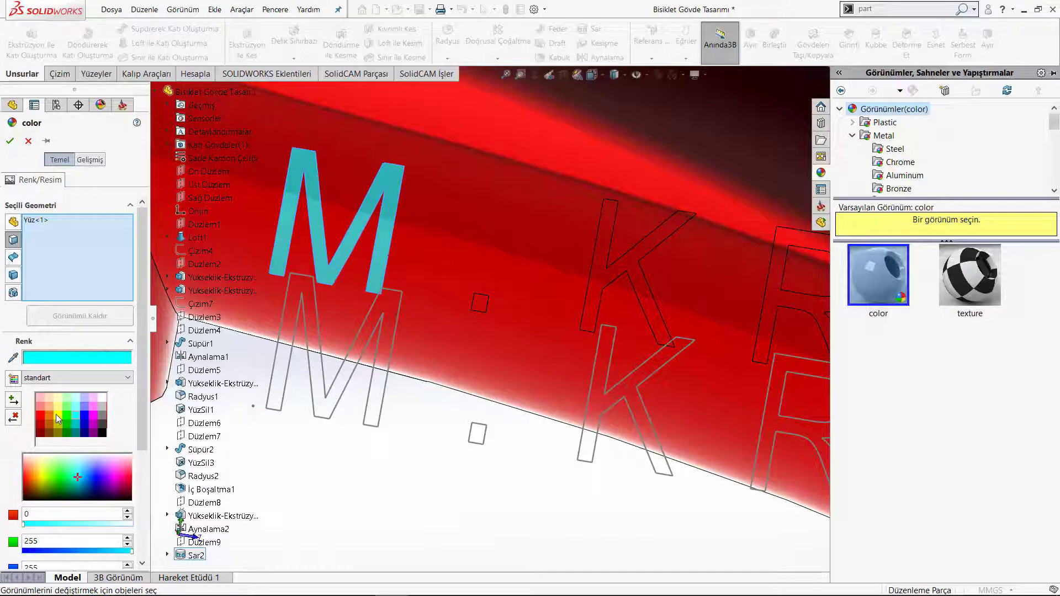
click(57, 415)
click(65, 422)
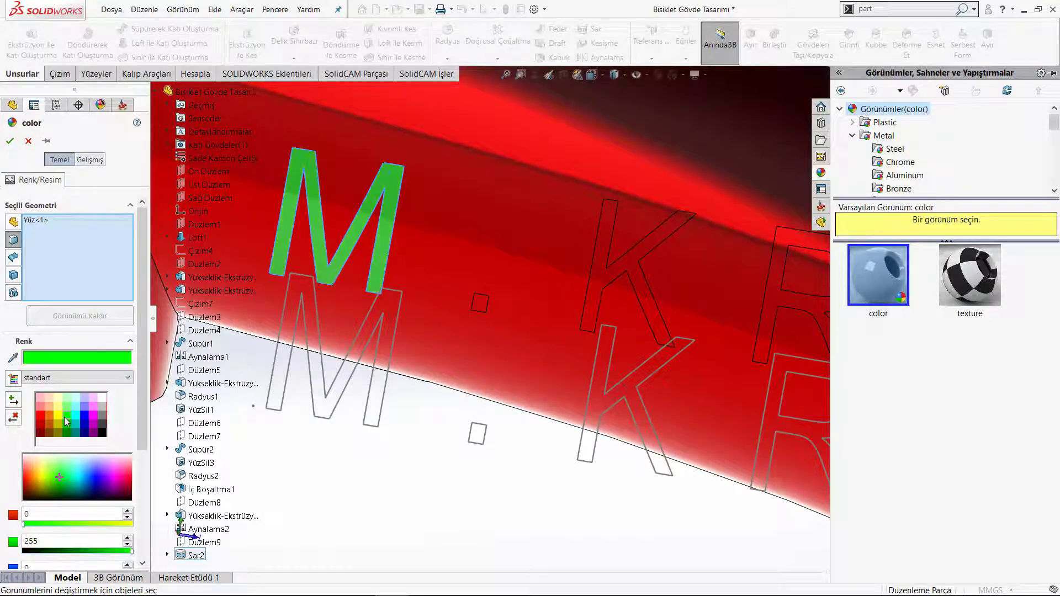
click(85, 416)
Add the dot, K, R and C letter faces to the blue colour and confirm.
scroll(446, 379, up, 3)
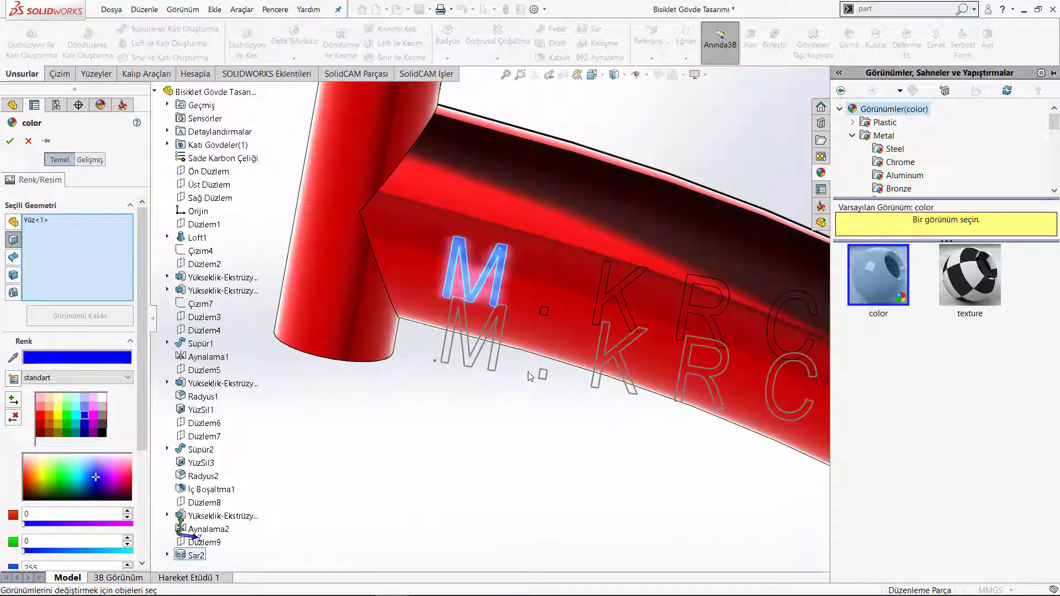
scroll(565, 339, down, 2)
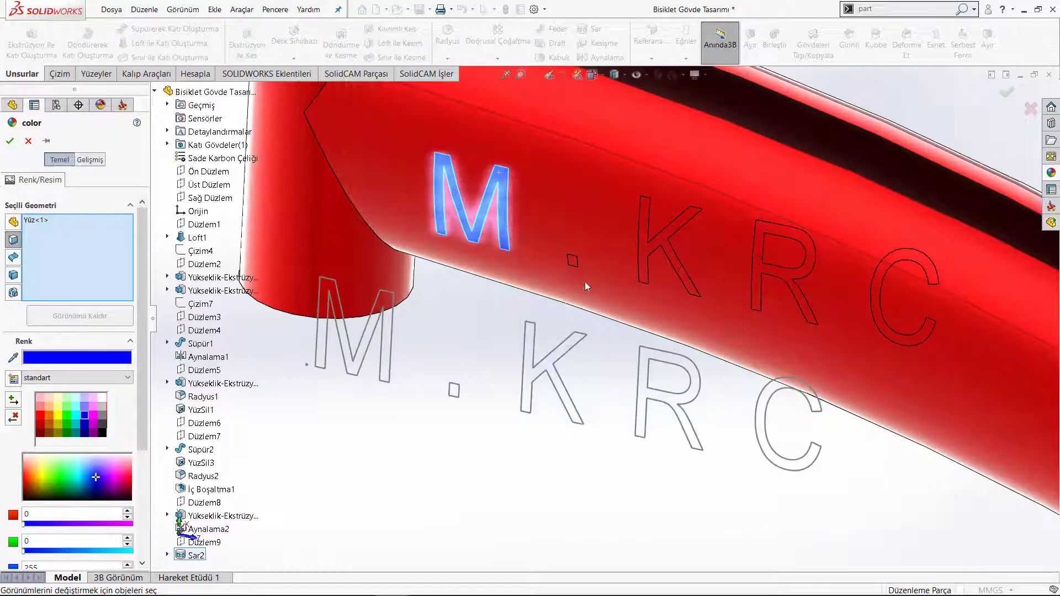
scroll(584, 282, down, 3)
scroll(575, 243, down, 1)
click(563, 235)
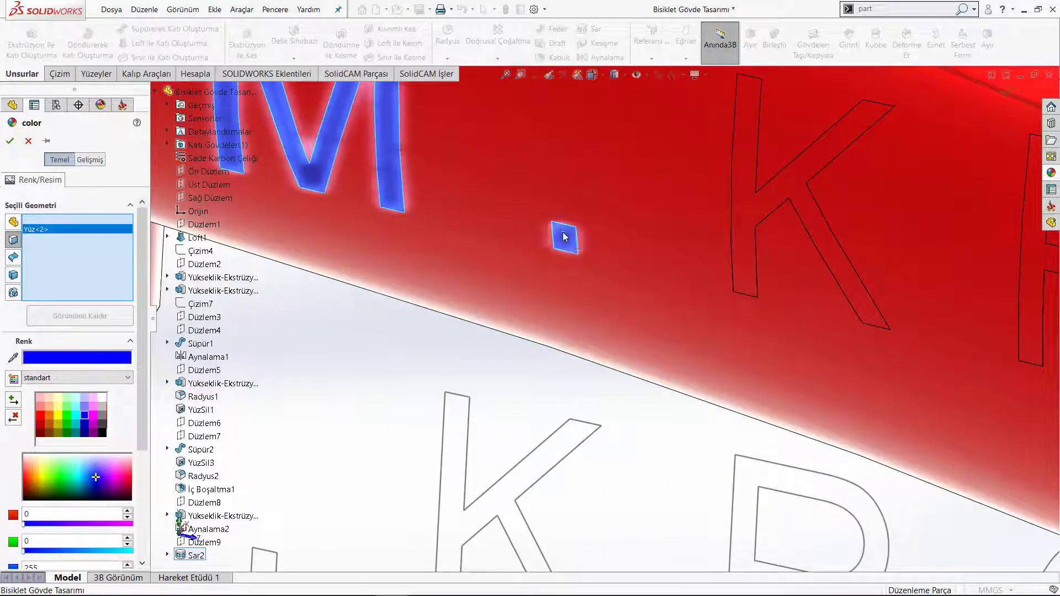
click(747, 198)
scroll(797, 256, up, 2)
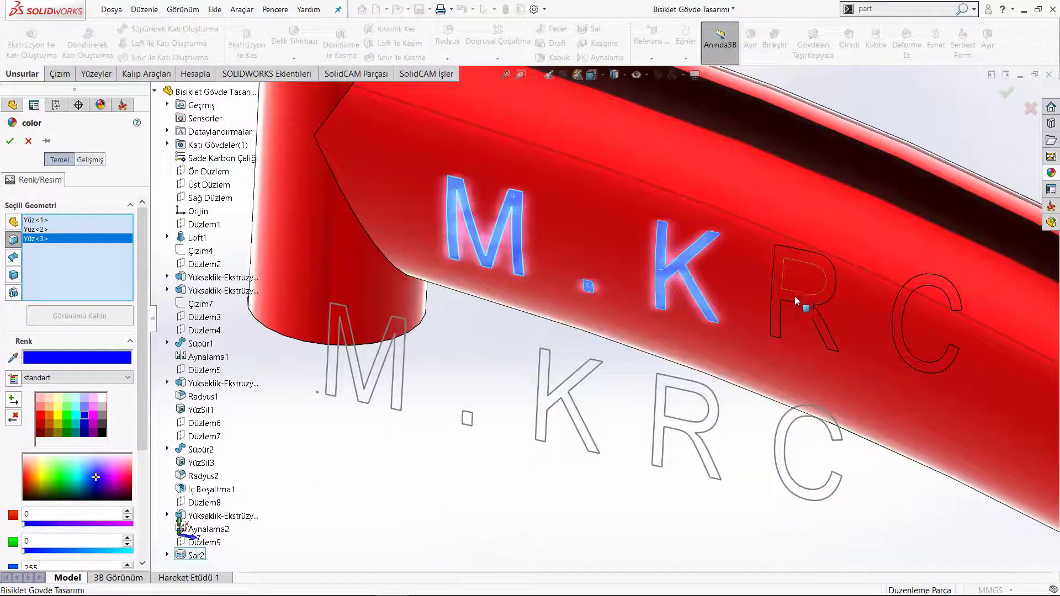
scroll(708, 309, up, 2)
scroll(707, 310, down, 2)
click(574, 325)
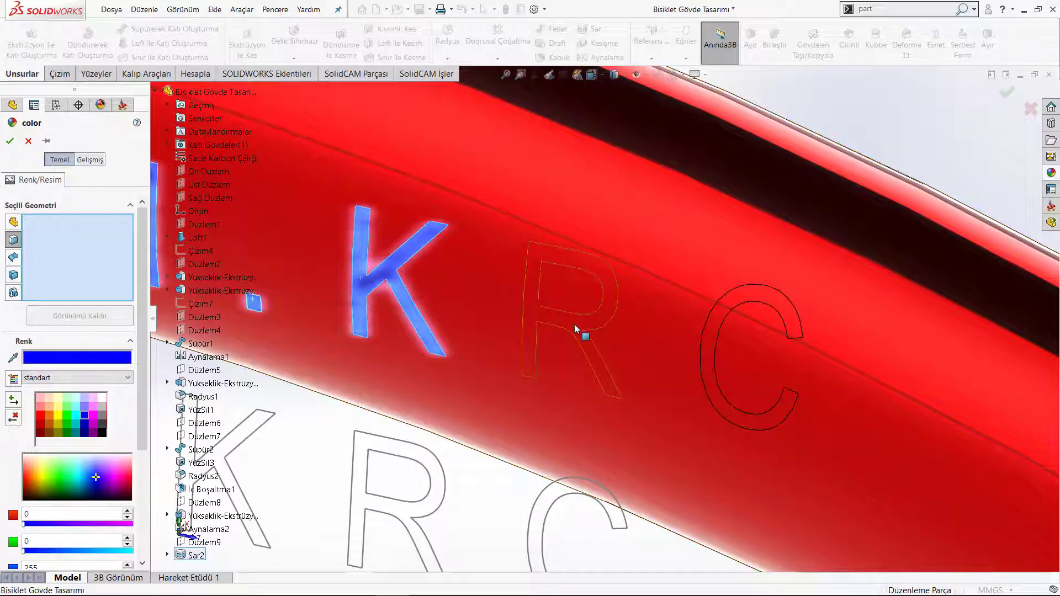
click(715, 317)
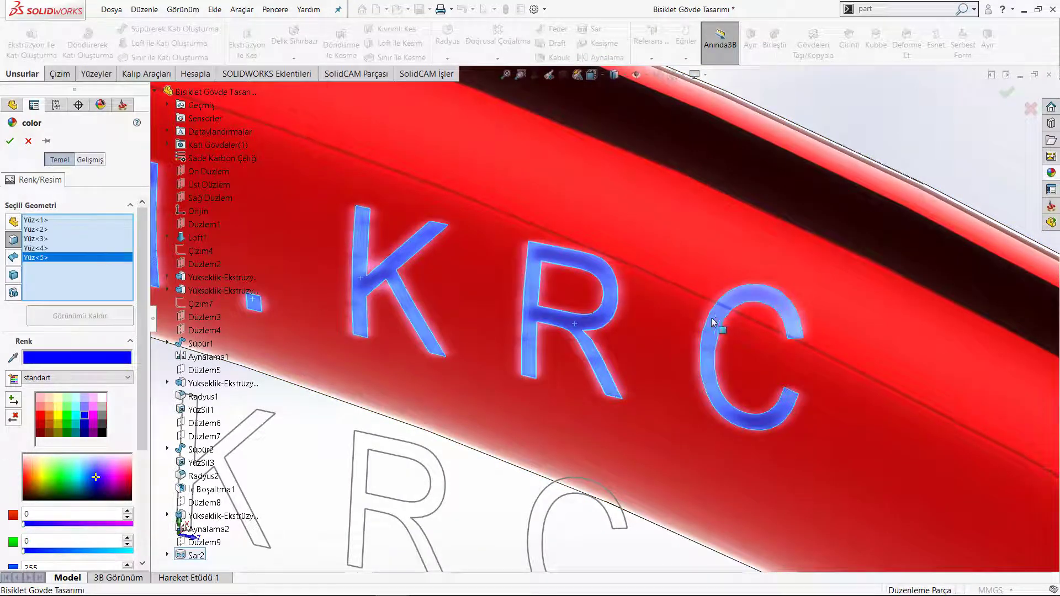
click(10, 140)
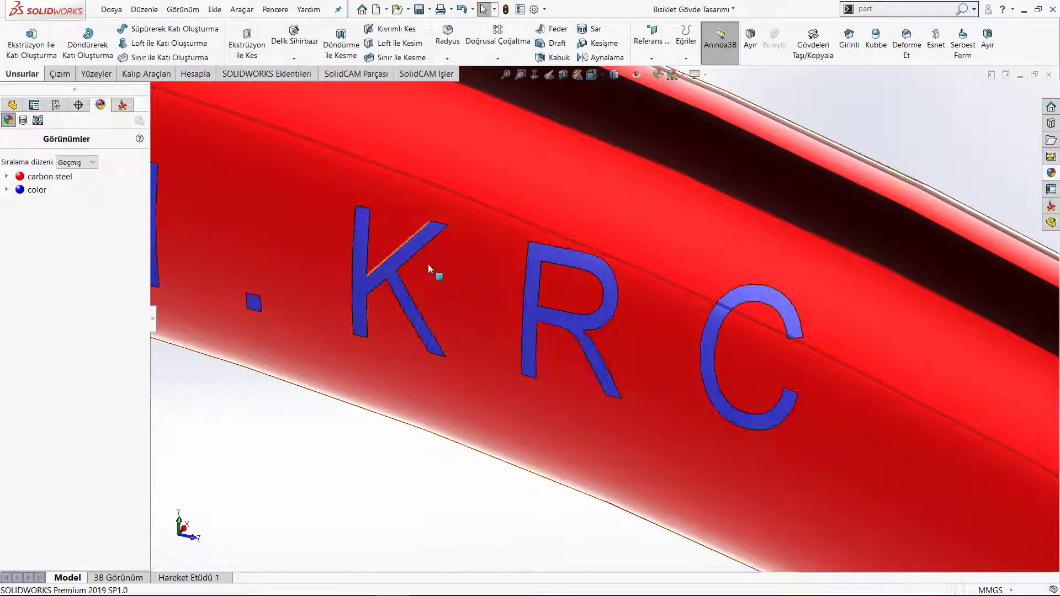
scroll(473, 330, up, 3)
scroll(473, 330, up, 2)
mouse_move(523, 414)
middle_down()
mouse_move(537, 354)
mouse_move(791, 413)
middle_up()
scroll(552, 359, up, 1)
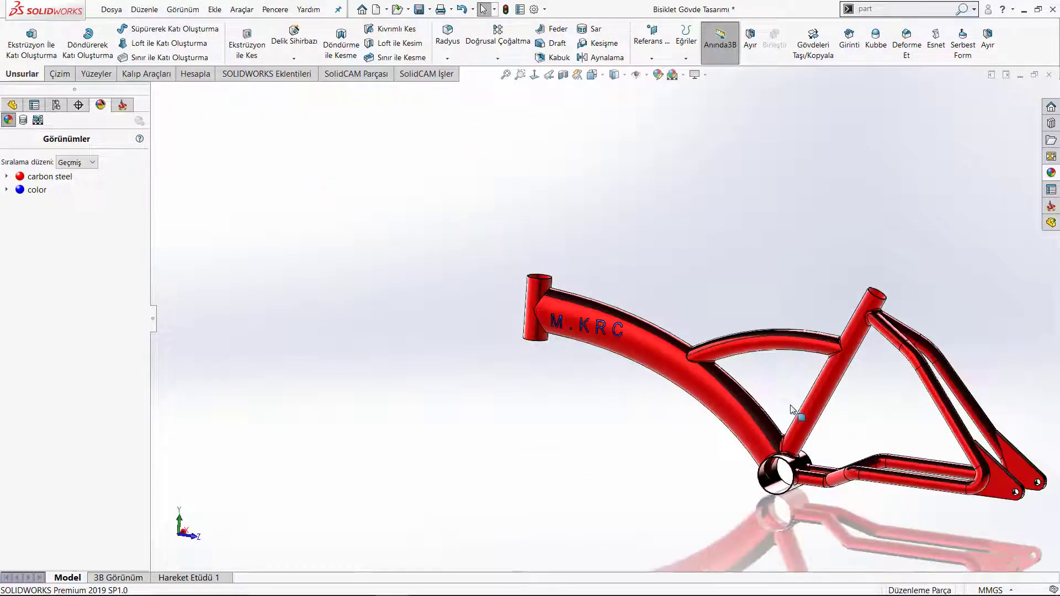
scroll(680, 346, down, 1)
scroll(673, 376, up, 1)
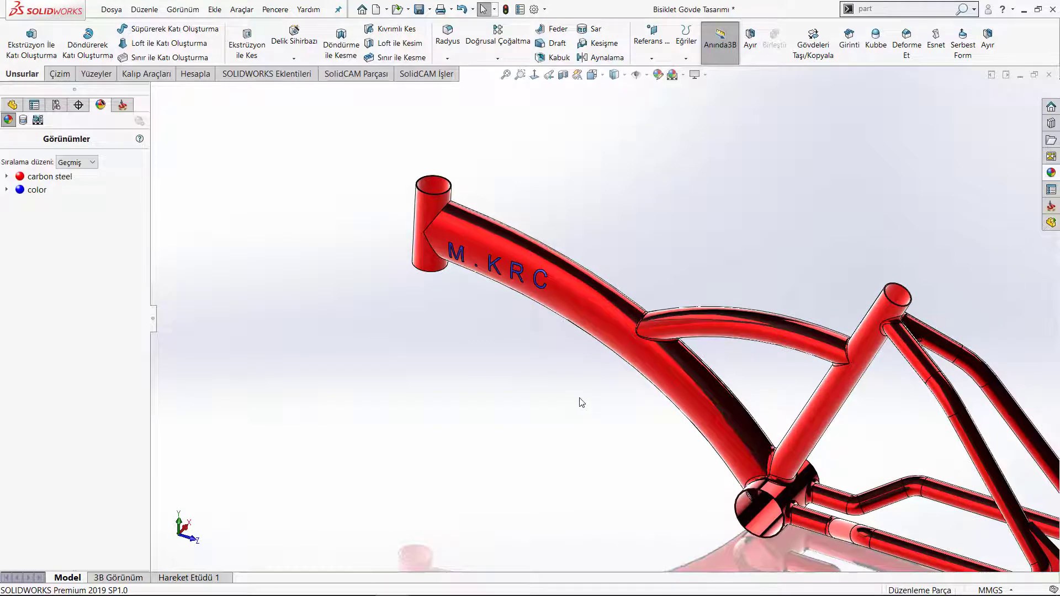
scroll(557, 403, up, 2)
mouse_move(558, 403)
middle_down()
mouse_move(546, 386)
mouse_move(557, 300)
middle_up()
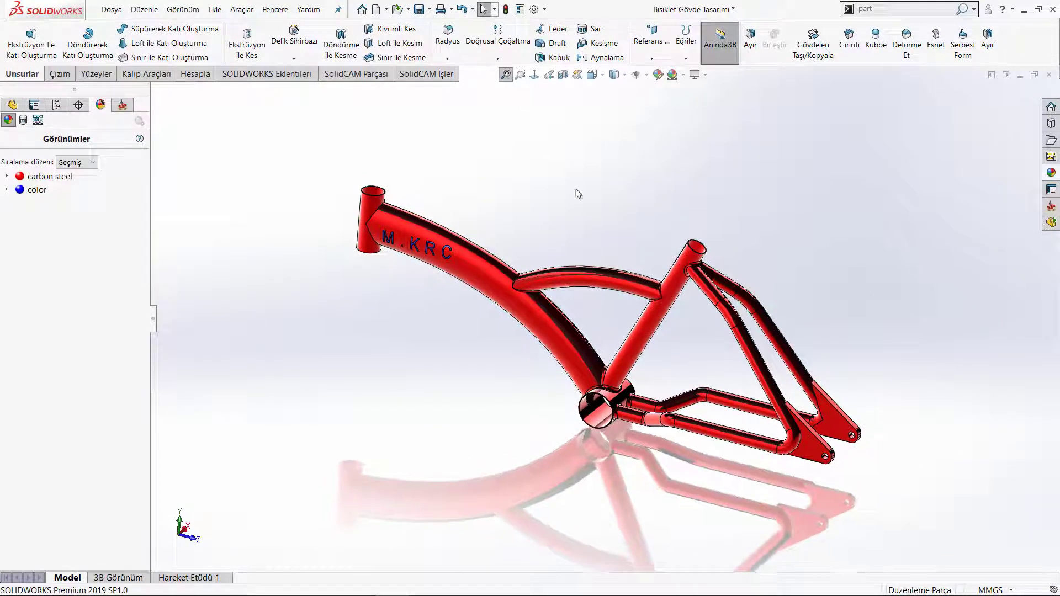
scroll(563, 279, down, 1)
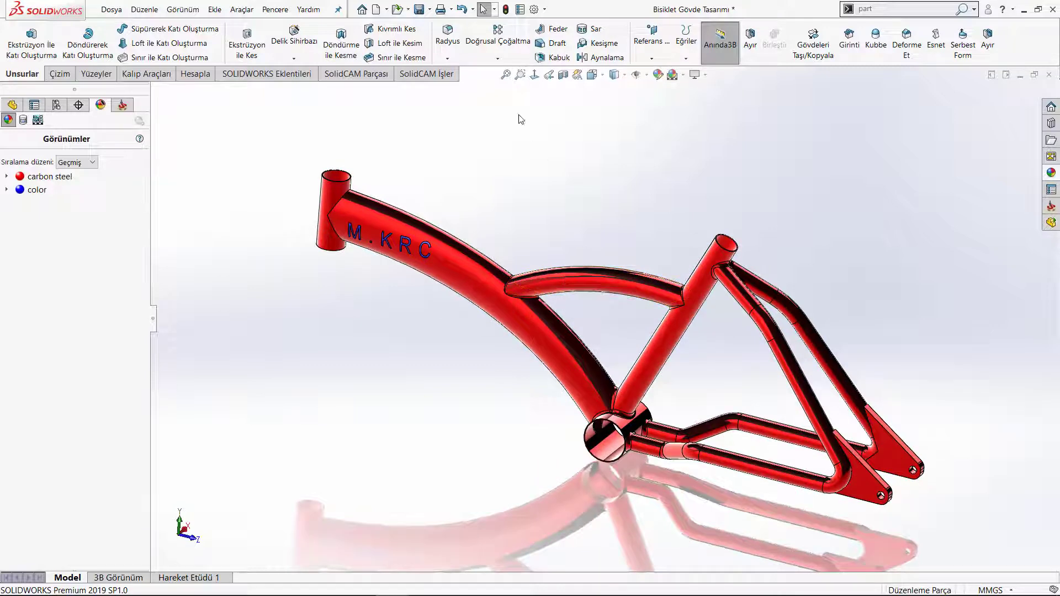
click(505, 9)
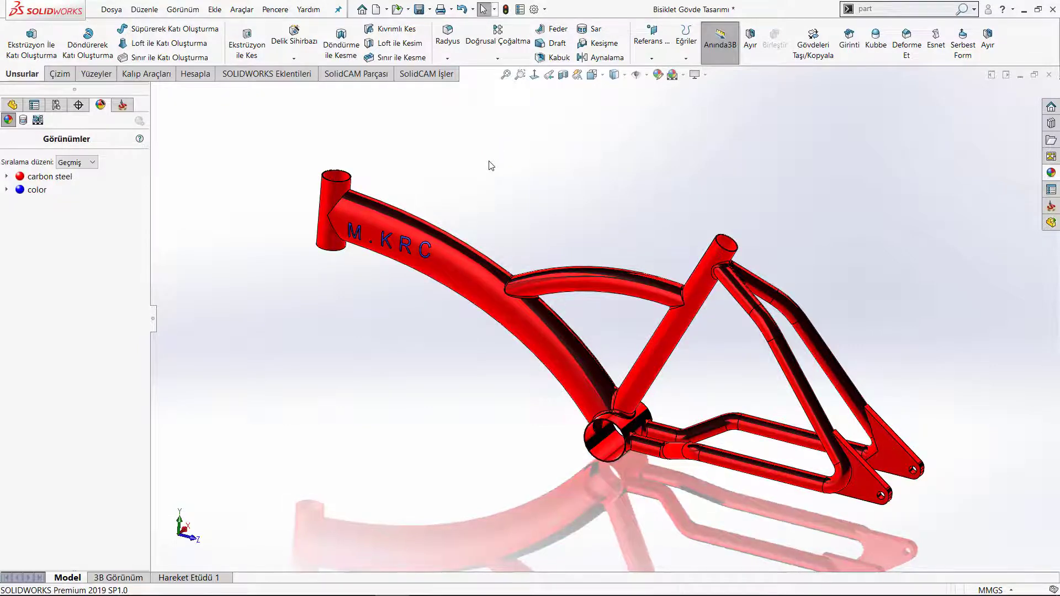
Save the bicycle frame part, then rotate the view to inspect it.
key(ctrl+s)
mouse_move(576, 162)
middle_down()
mouse_move(546, 158)
mouse_move(509, 208)
mouse_move(553, 200)
middle_up()
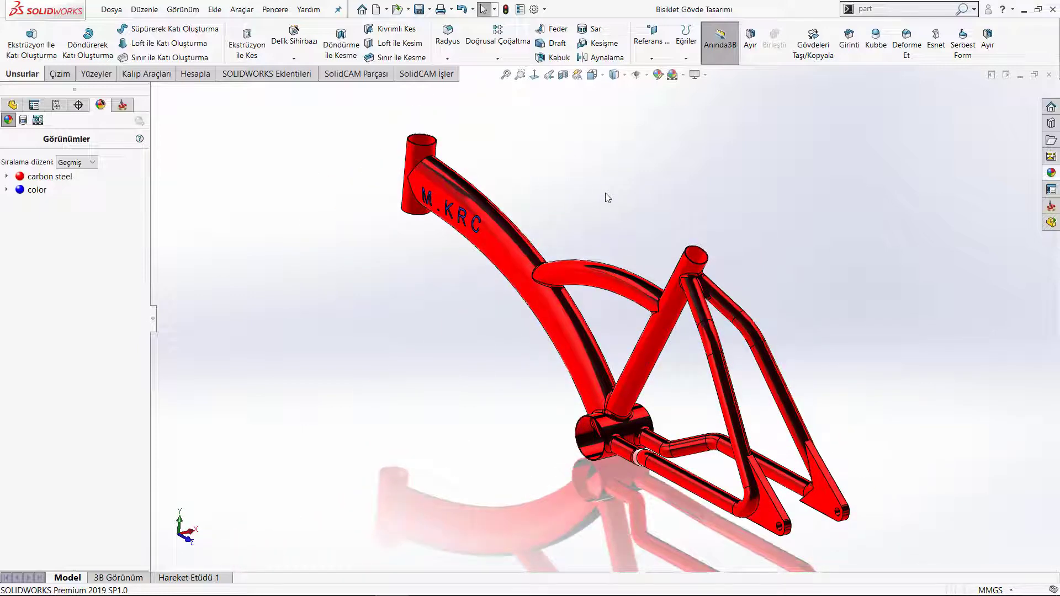